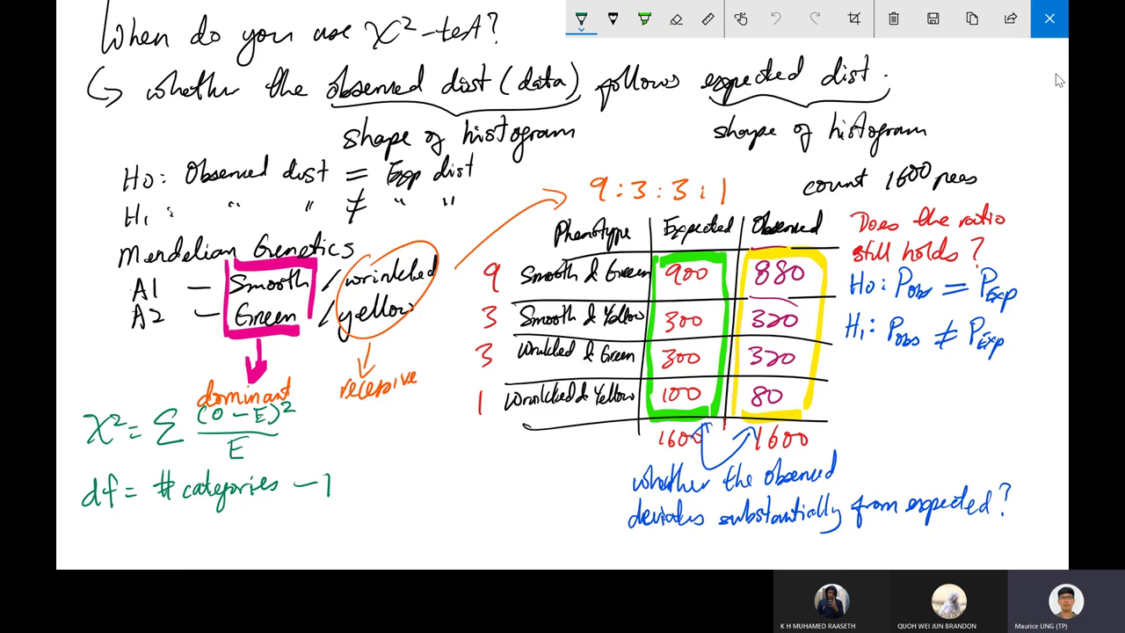
# - Close the whiteboard and bring up the χ² Goodness of Fit cake survey example in Lab 11.pdf in Acrobat
pyautogui.click(1049, 18)
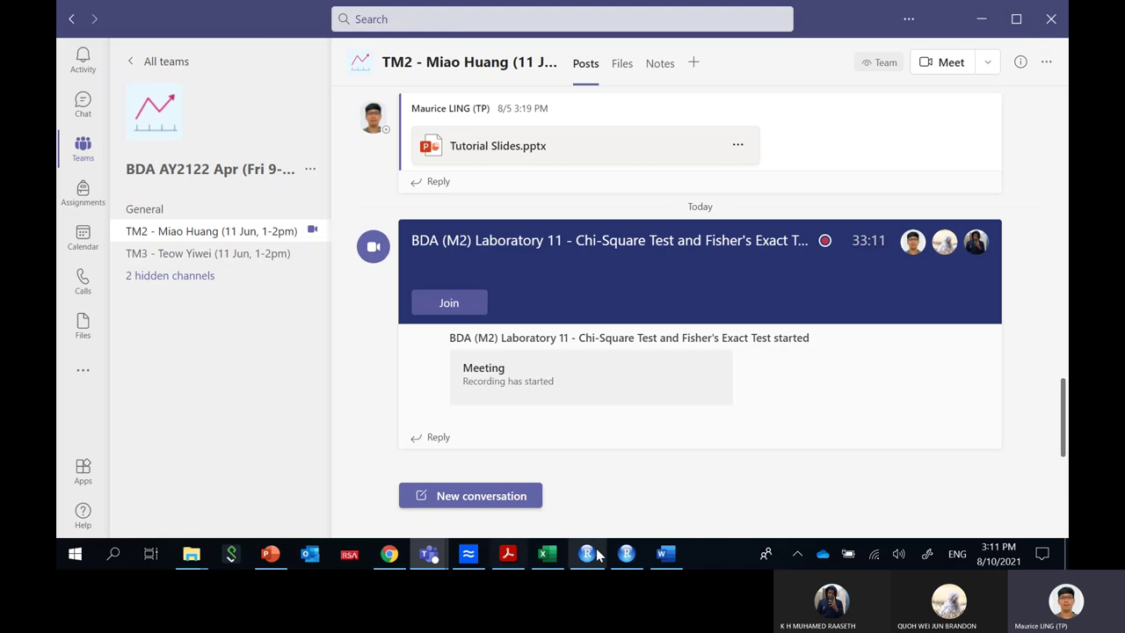
pyautogui.click(547, 553)
pyautogui.click(508, 554)
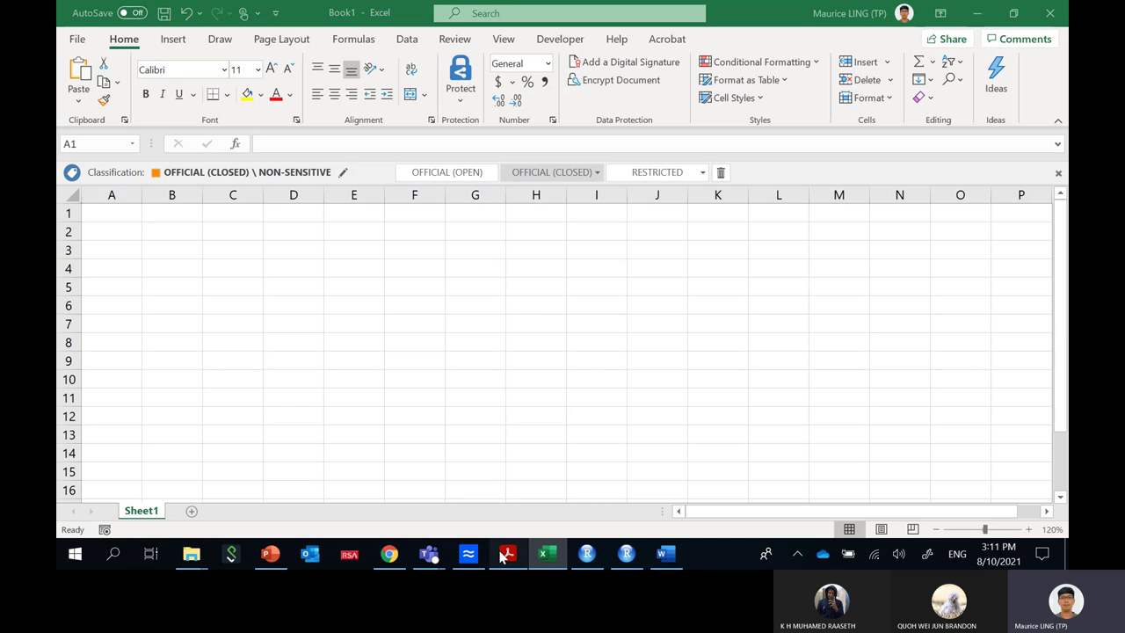
pyautogui.scroll(-4, 648, 371)
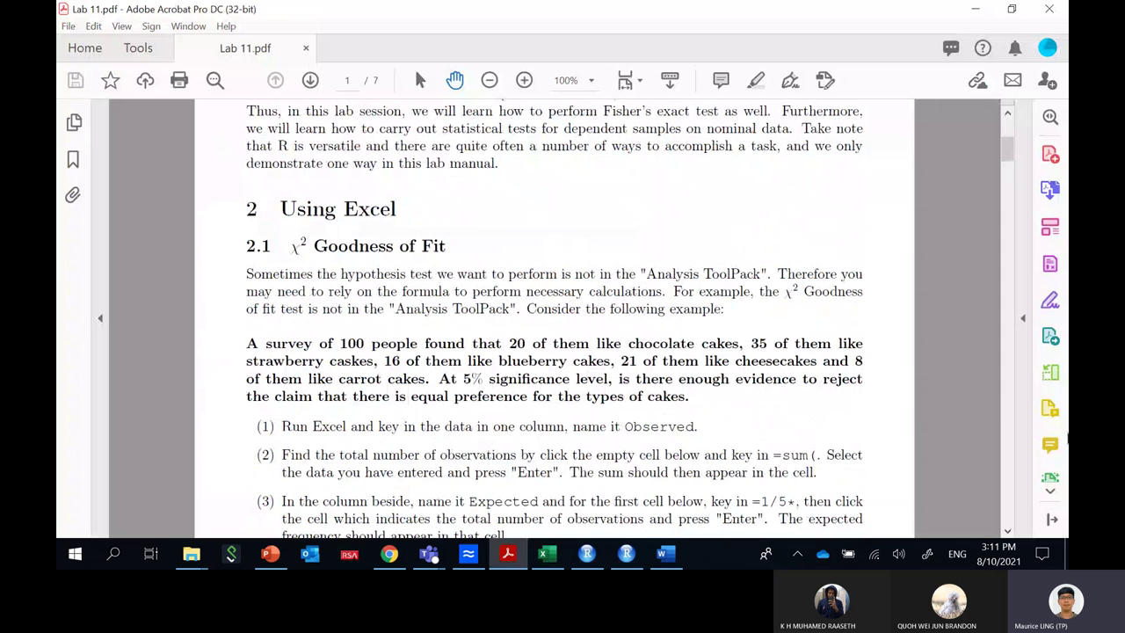
pyautogui.scroll(-2, 645, 365)
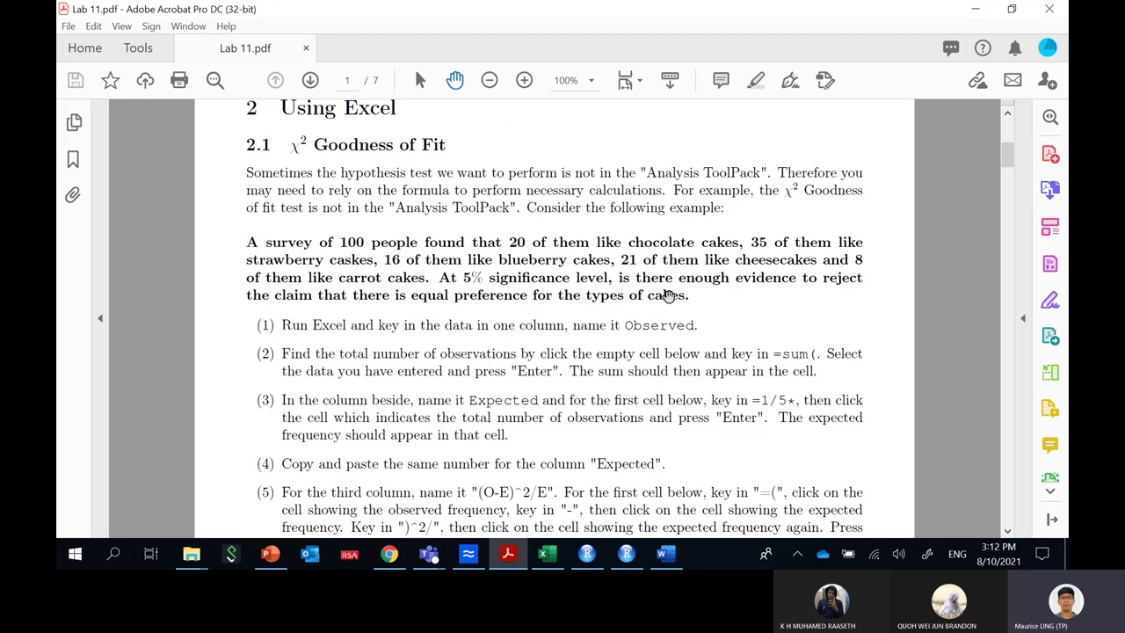
# - Copy the bold cake survey problem text from the PDF and paste it into the Excel sheet starting at A1
pyautogui.moveTo(700, 296); pyautogui.dragTo(250, 243)
pyautogui.hotkey('ctrl', 'c')
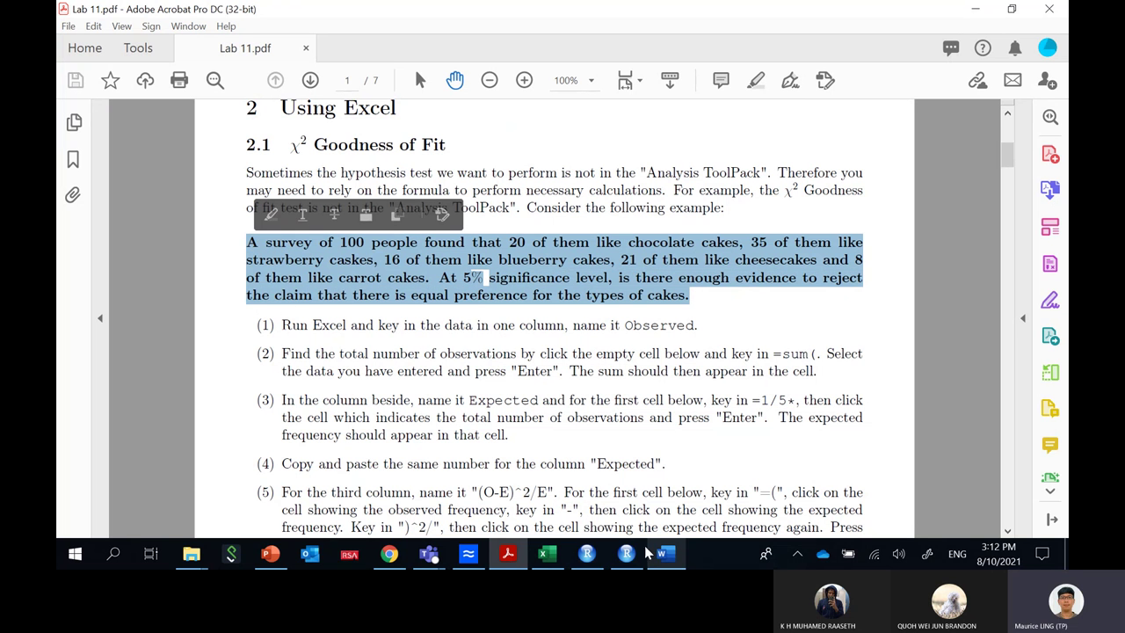
pyautogui.click(542, 554)
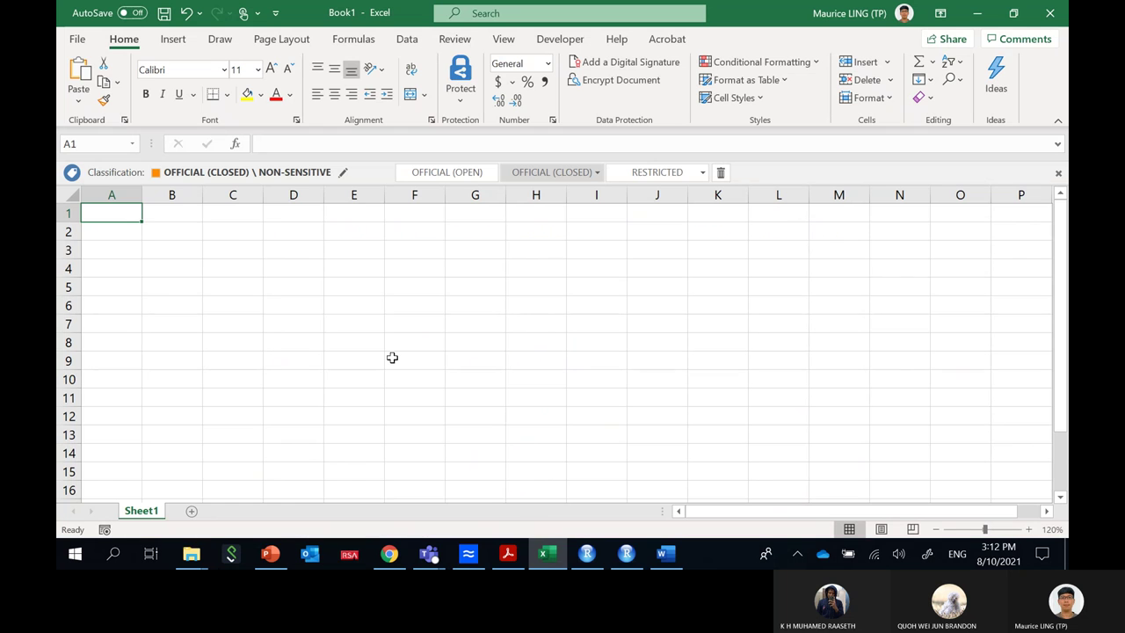
pyautogui.hotkey('ctrl', 'v')
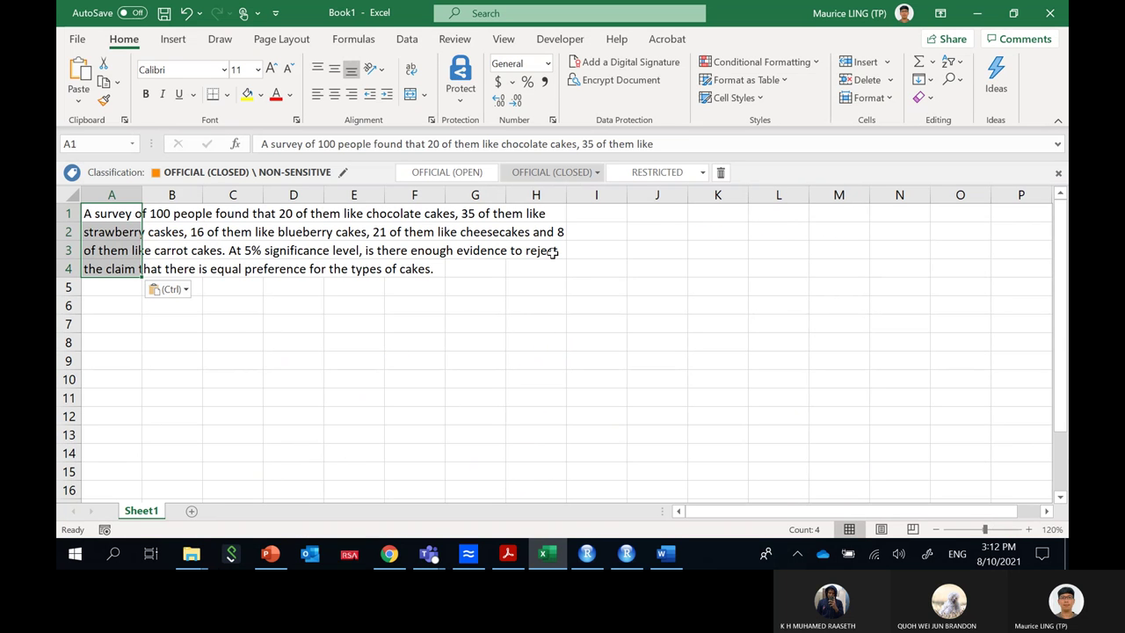
# - List the first two cake counts beside the problem text: "20 - chocolate" in J1 and "35 - strawberry" in J2
pyautogui.click(655, 215)
pyautogui.write('10')
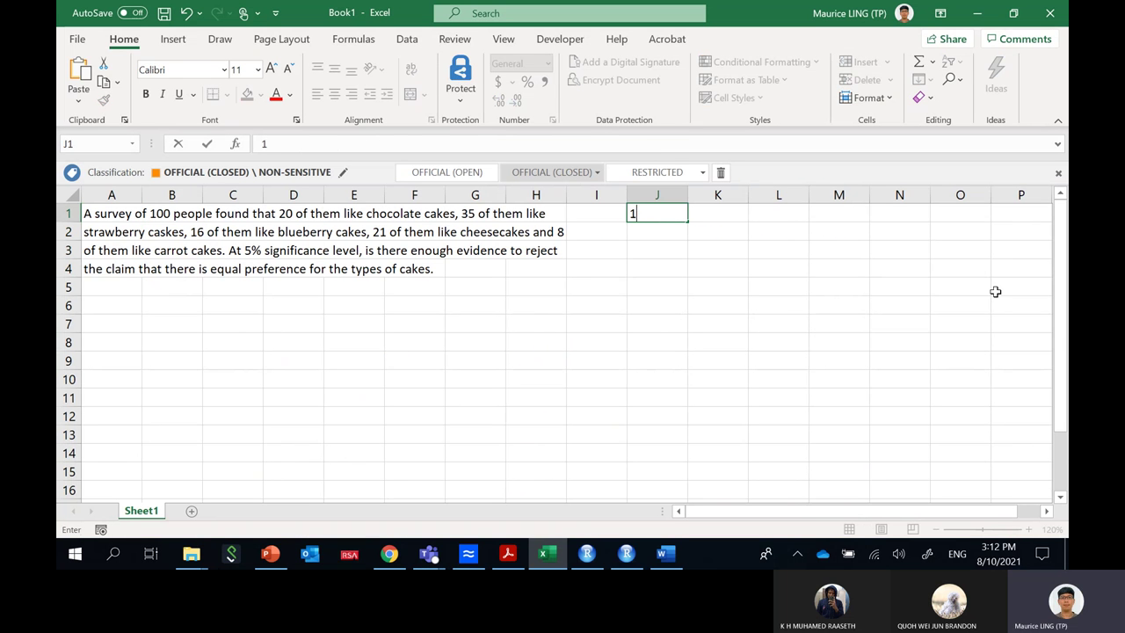
pyautogui.press('BackSpace')
pyautogui.press('BackSpace')
pyautogui.write('20 - chocolate')
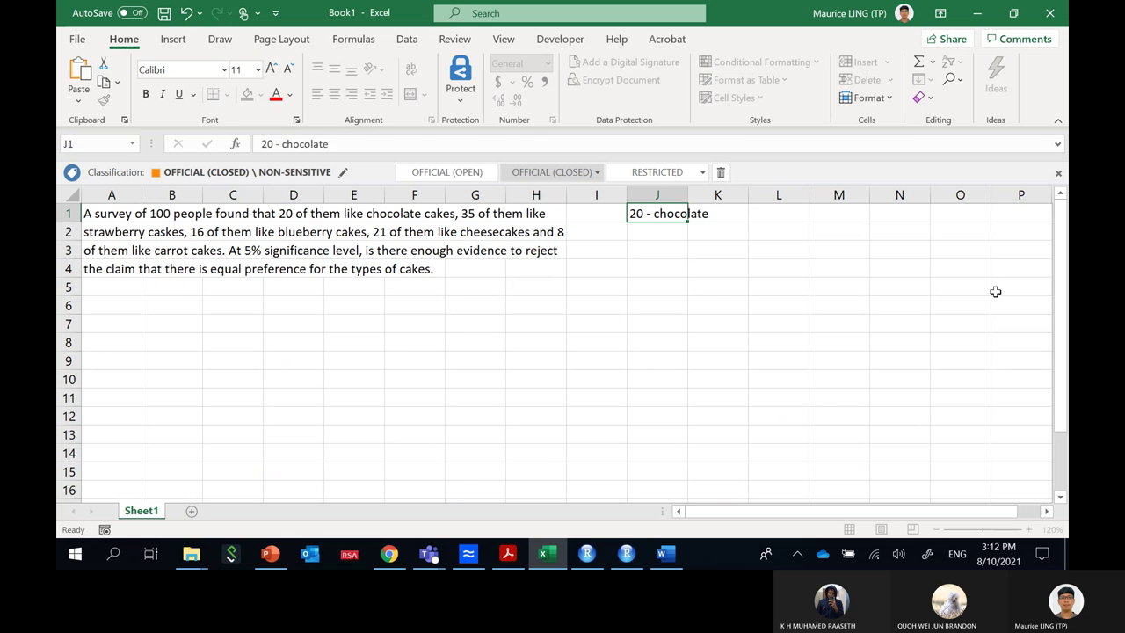
pyautogui.press('Return')
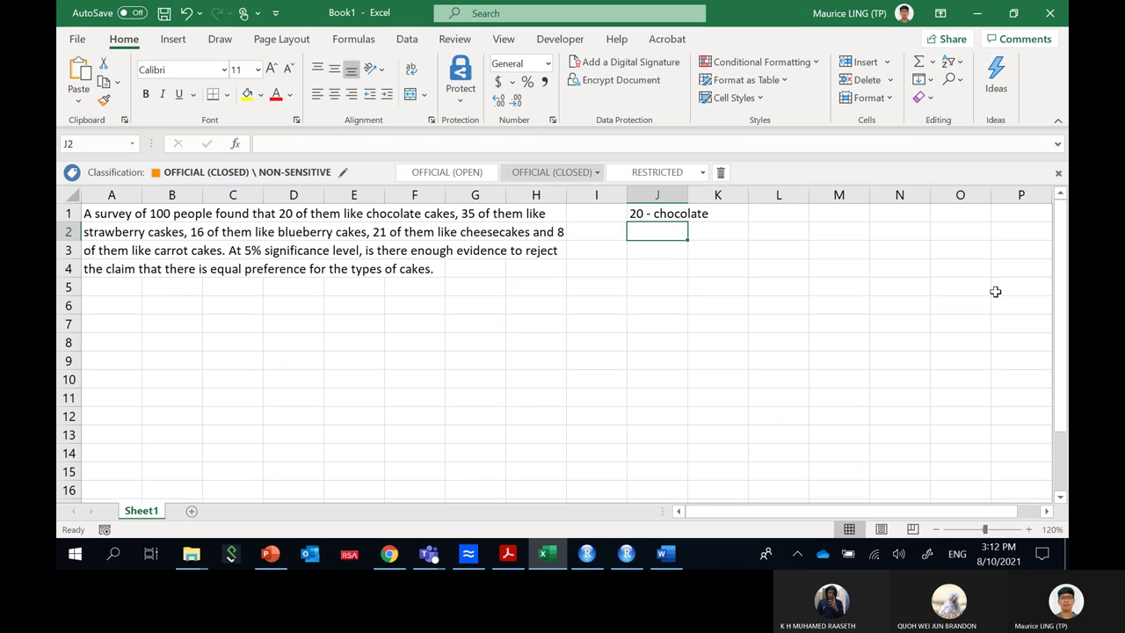
pyautogui.write('35 ')
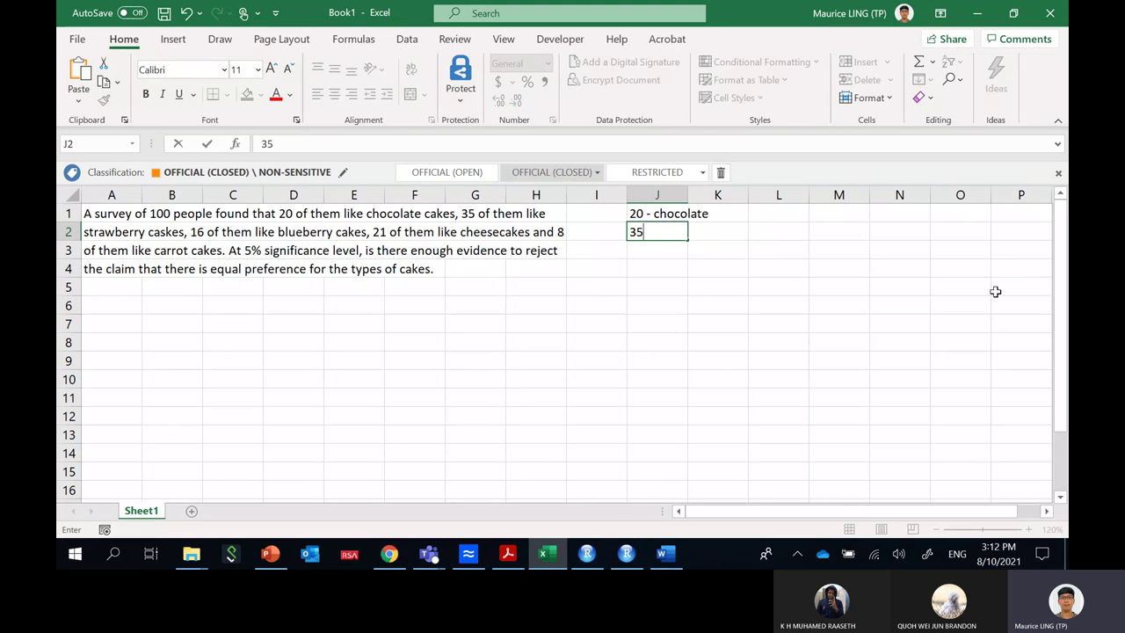
pyautogui.write('- strawberry')
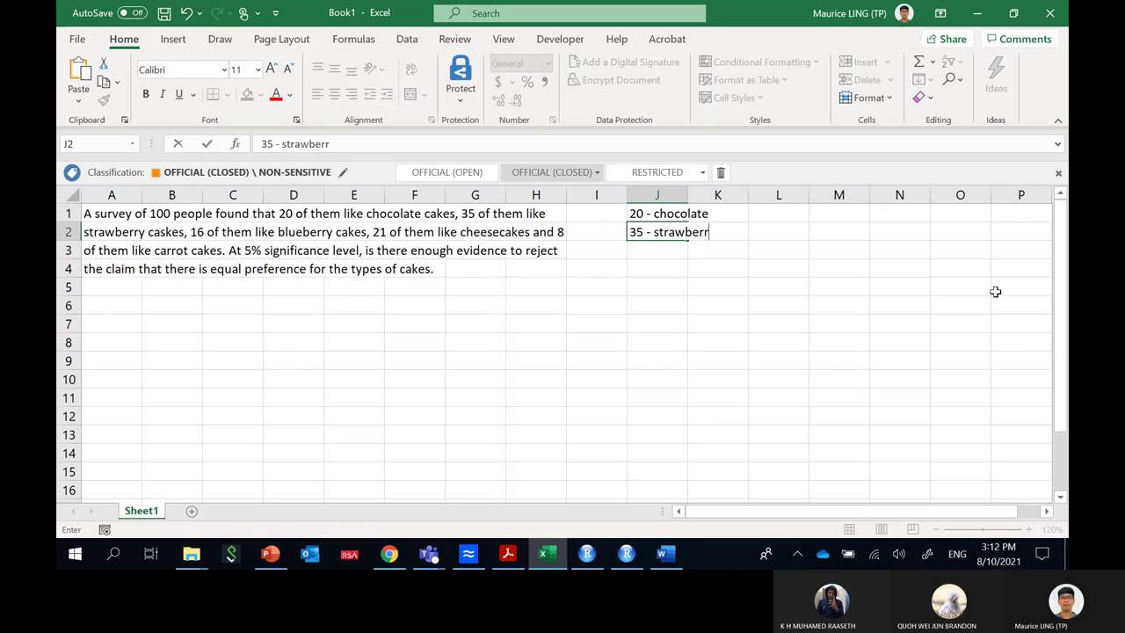
pyautogui.hotkey('ctrl', 'Return')
pyautogui.press('Down')
# - Add the remaining cake counts "16 - blueberry", "21 - cheese" and "8 - carrot" in cells J3 to J5
pyautogui.write('16')
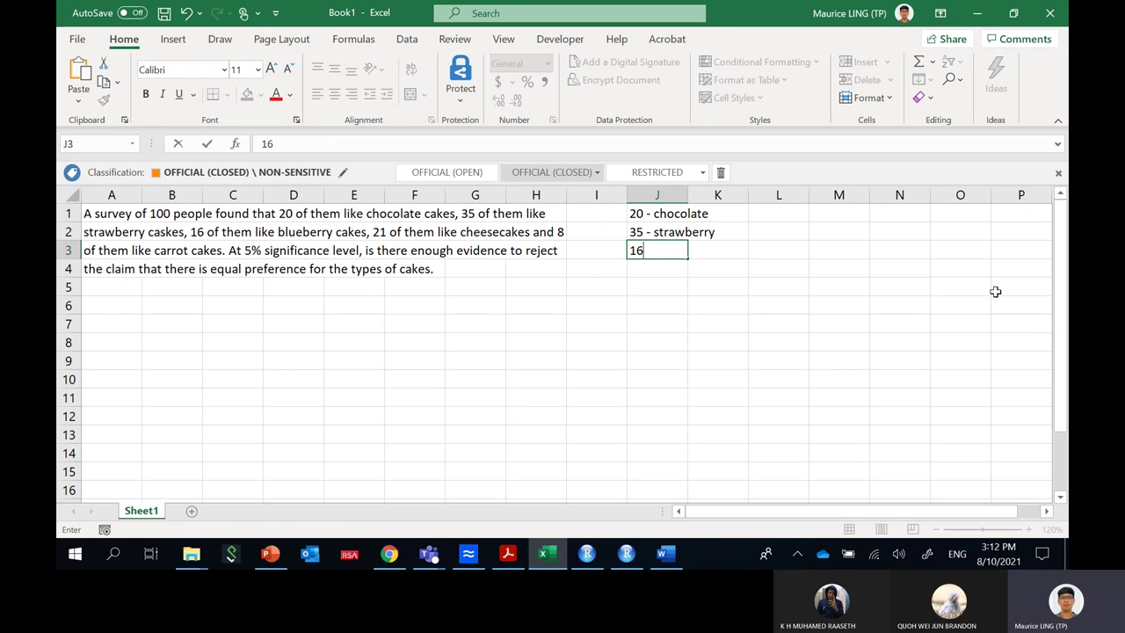
pyautogui.write(' - blueberry')
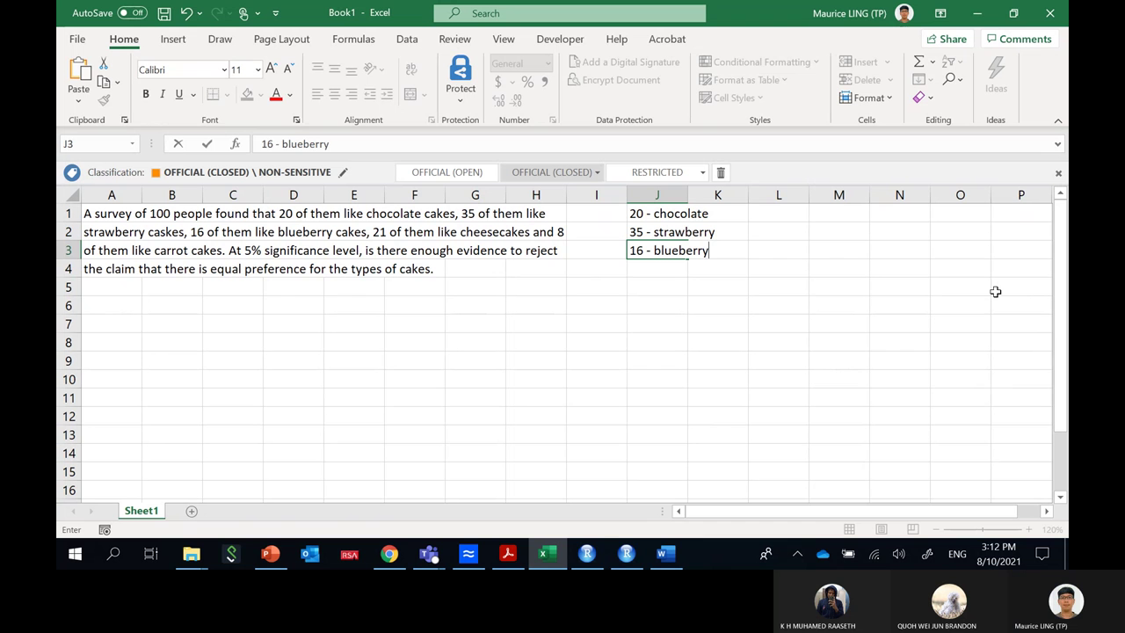
pyautogui.press('Return')
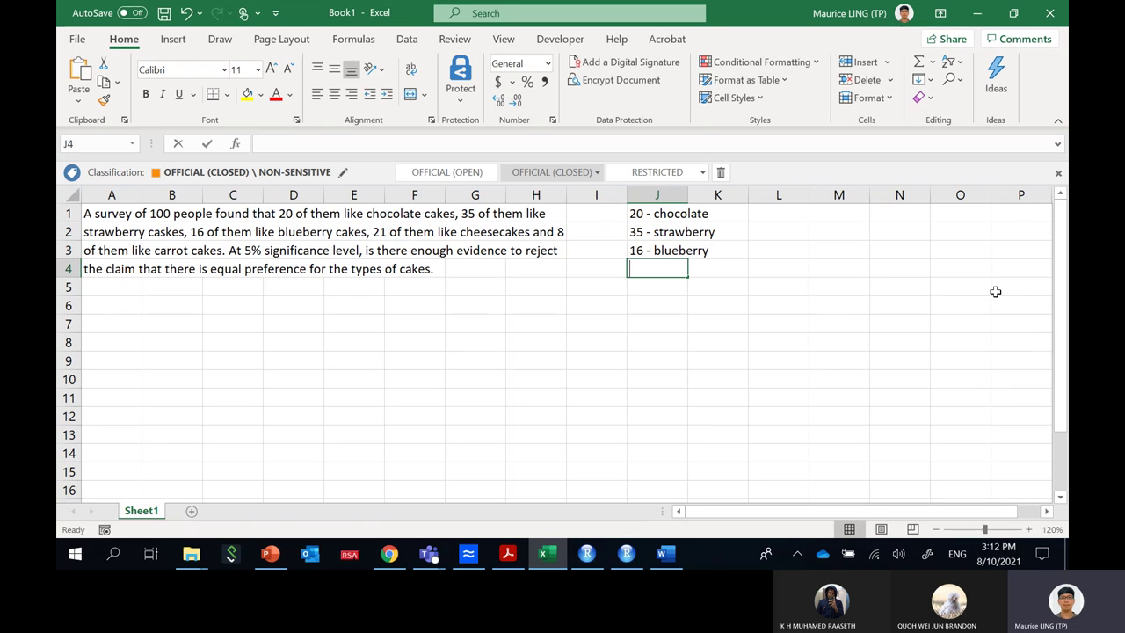
pyautogui.write('21 - cheese')
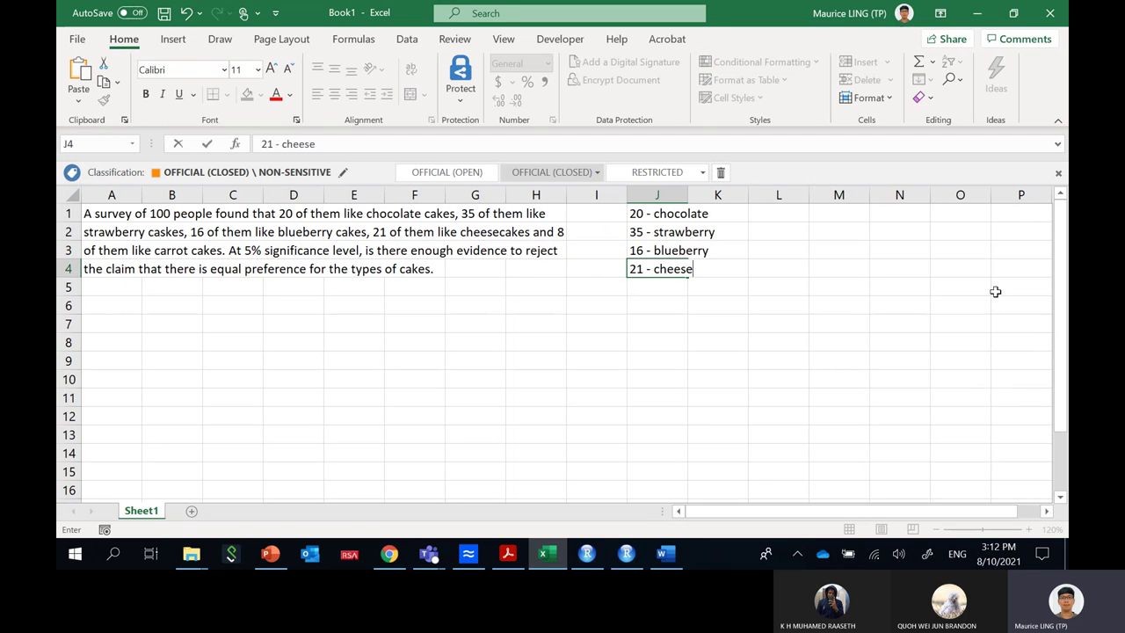
pyautogui.press('Return')
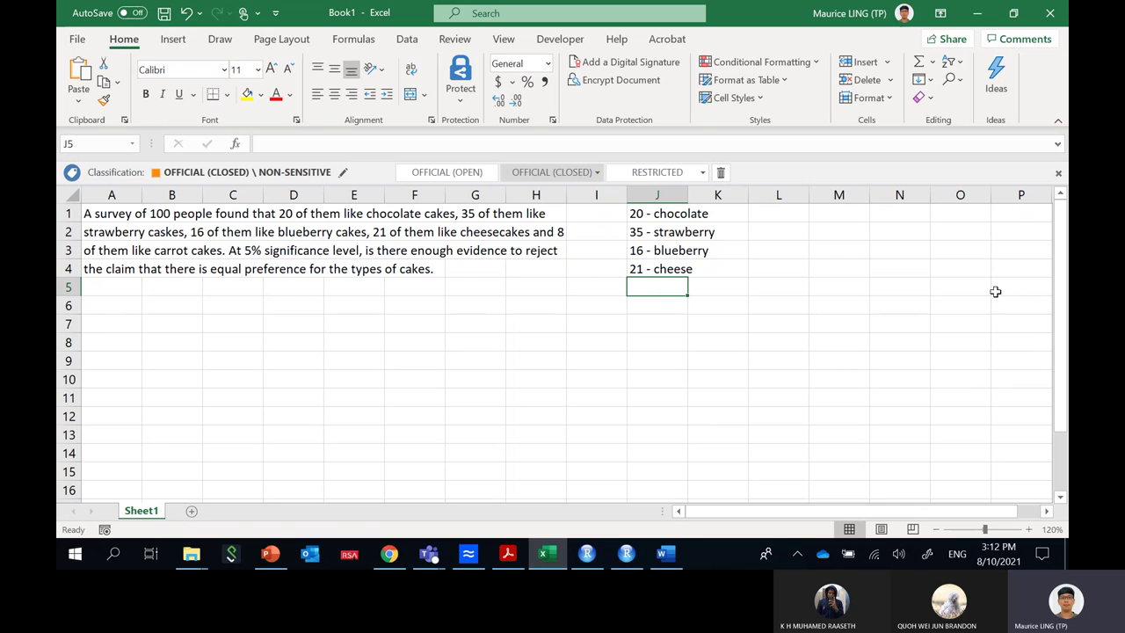
pyautogui.write('8 - c')
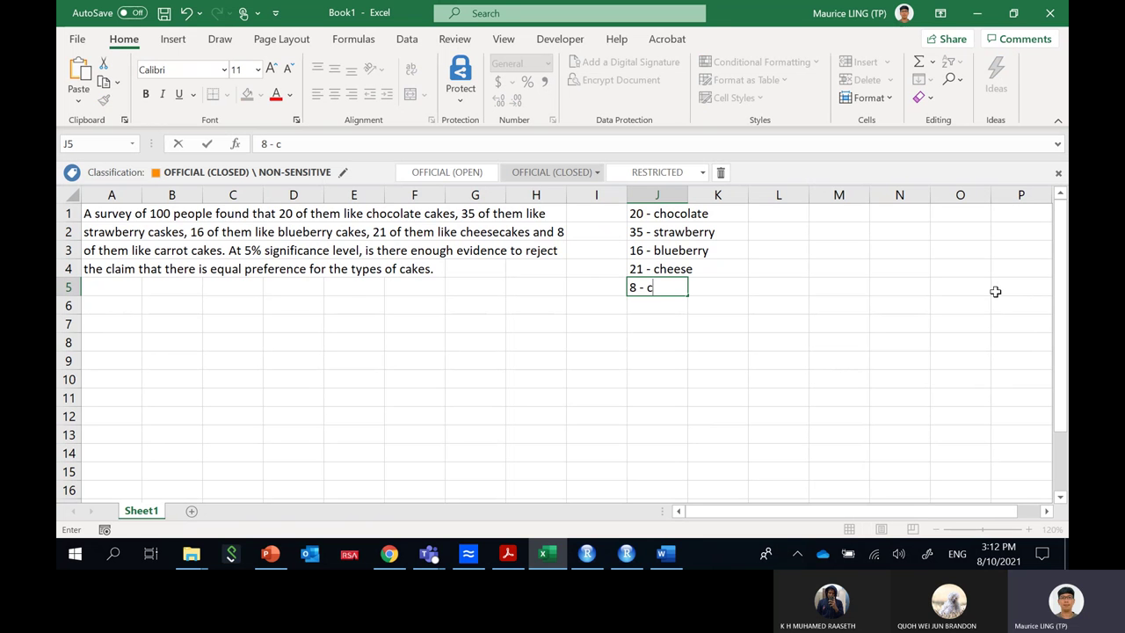
pyautogui.write('arrot')
pyautogui.press('Return')
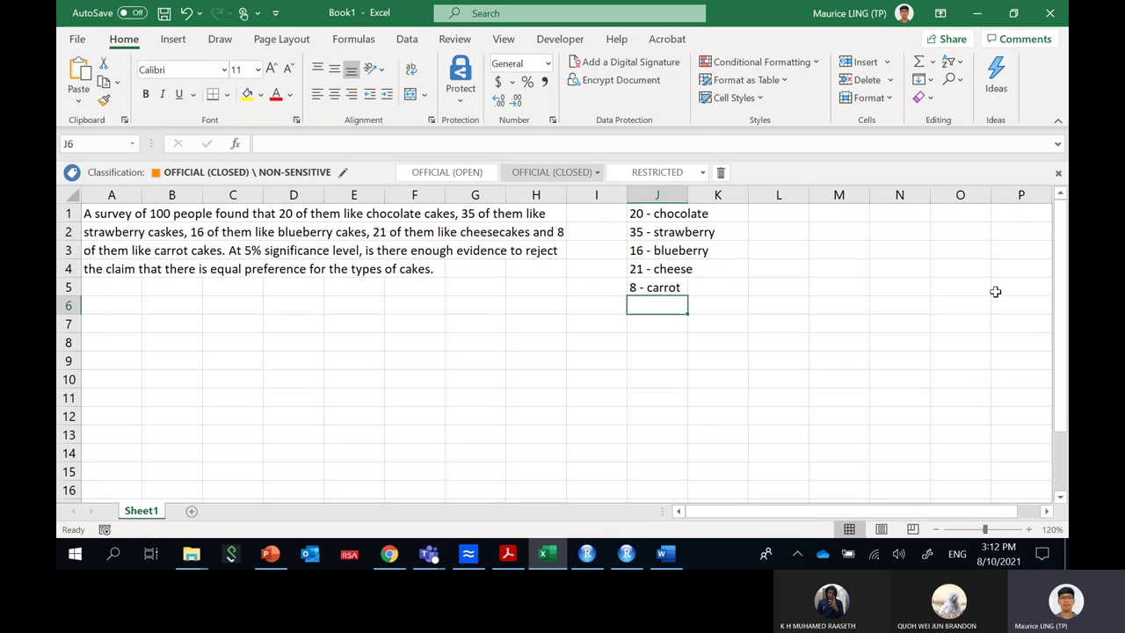
# - Enter the label "Null:" in cell L1 for the null hypothesis
pyautogui.press('Right')
pyautogui.press('Right')
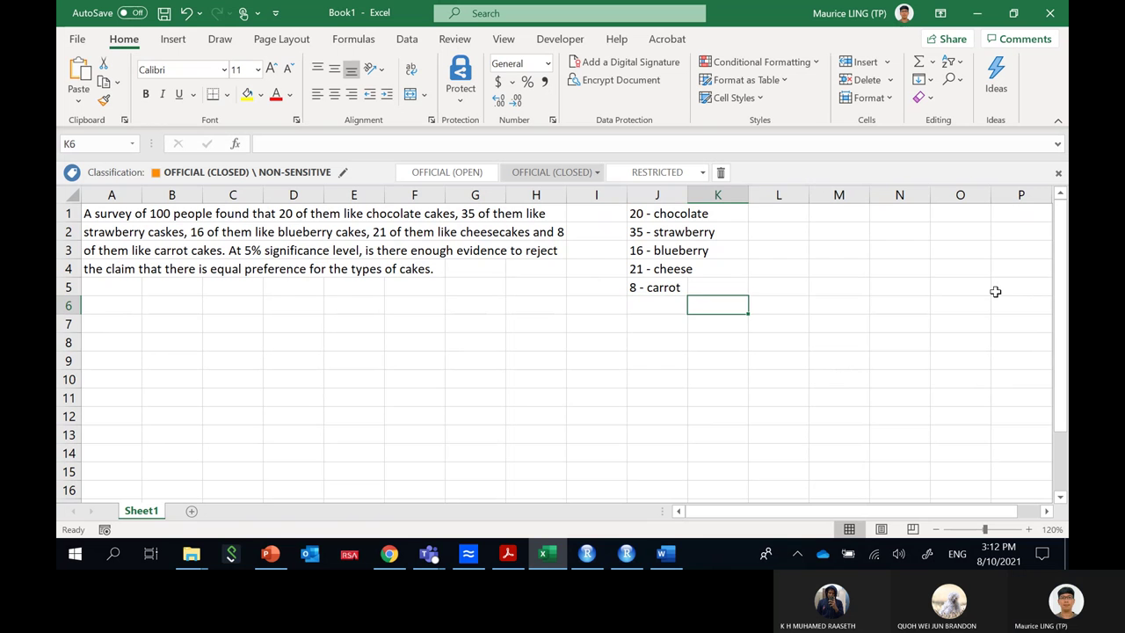
pyautogui.press('Up')
pyautogui.press('Up')
pyautogui.press('Up')
pyautogui.press('Up')
pyautogui.press('Up')
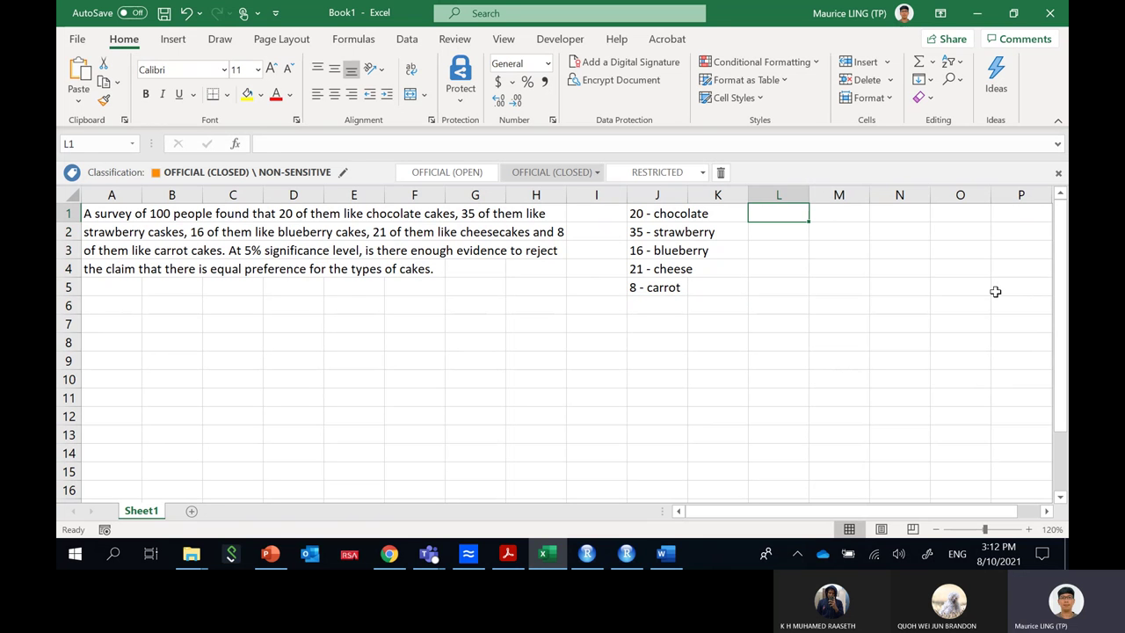
pyautogui.write('N')
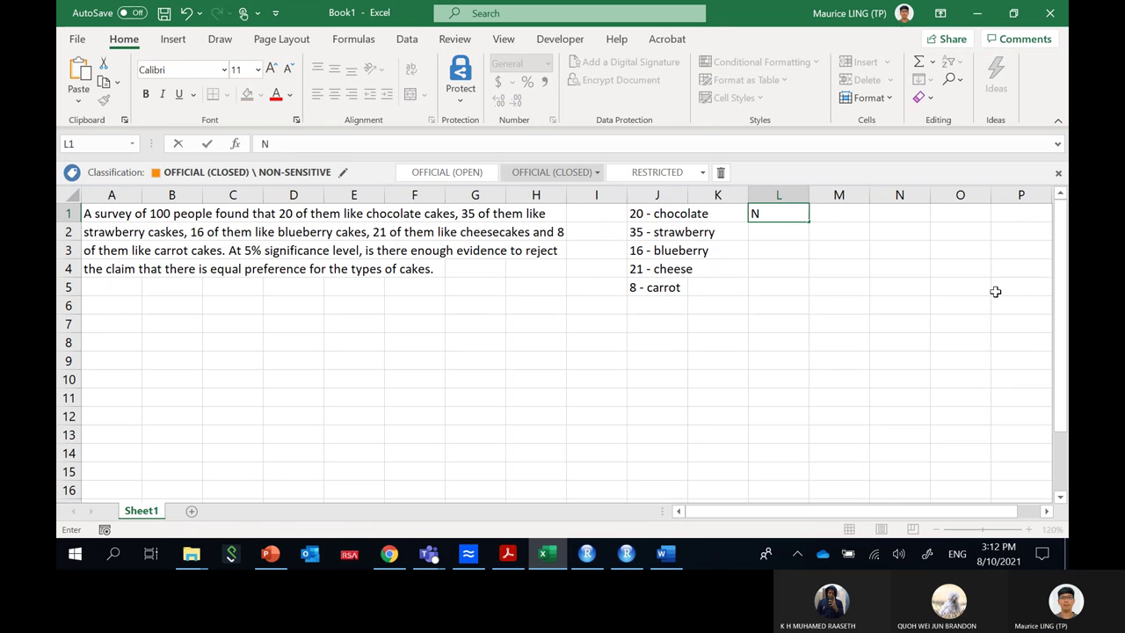
pyautogui.write('ull:')
pyautogui.click(223, 271)
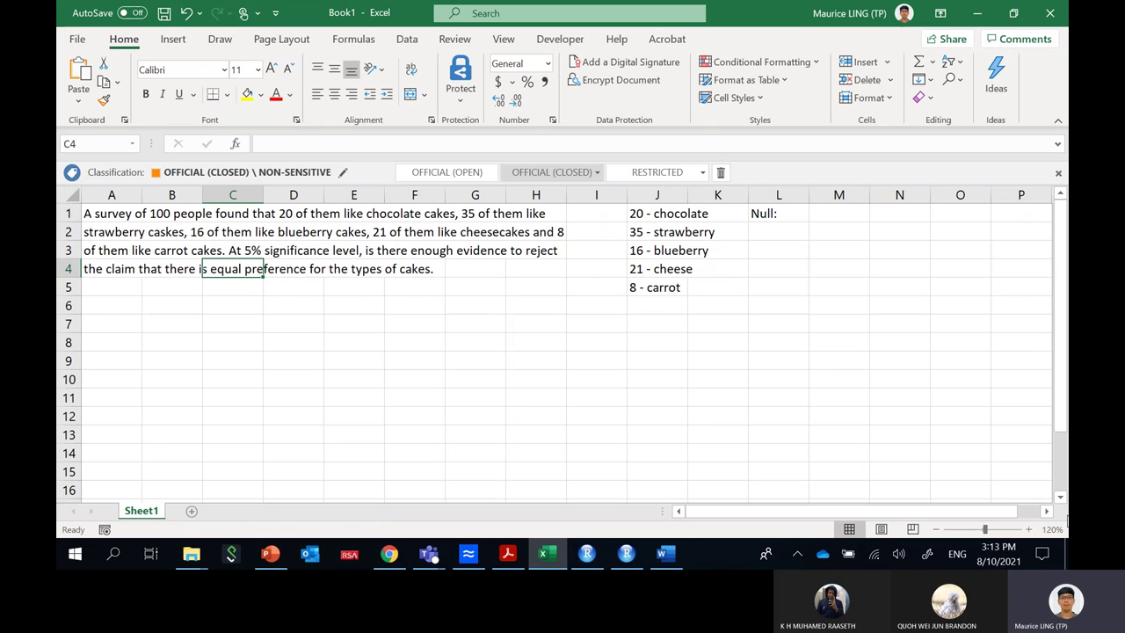
pyautogui.write('E')
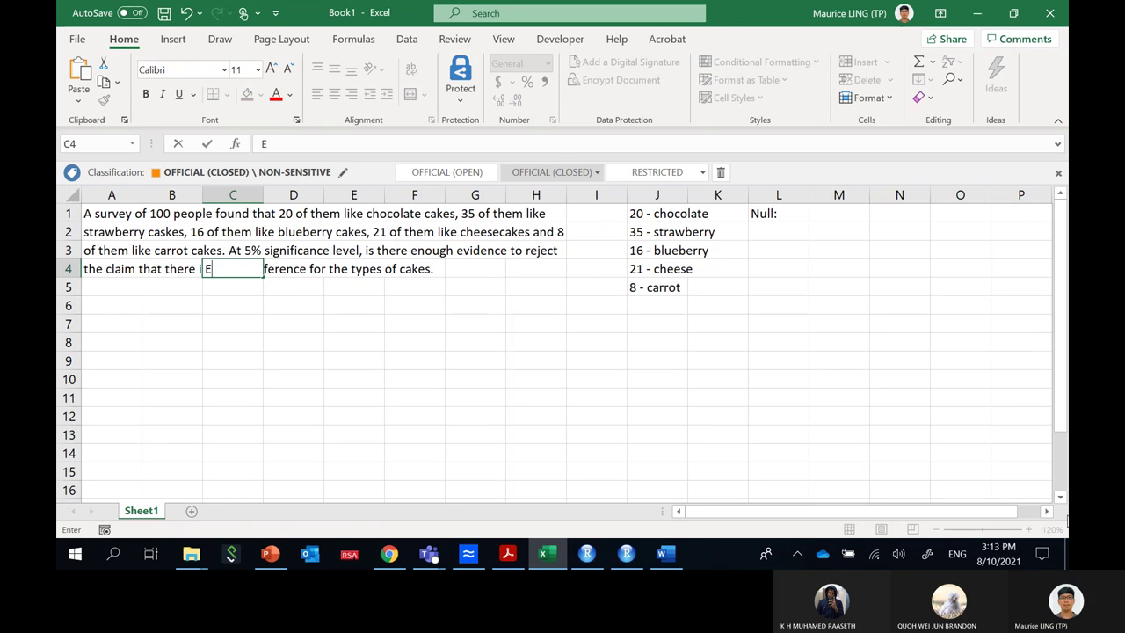
pyautogui.press('BackSpace')
# - Complete the null hypothesis in L1 so it reads "Null: Equal preferences for type of cakes"
pyautogui.click(790, 215)
pyautogui.click(506, 147)
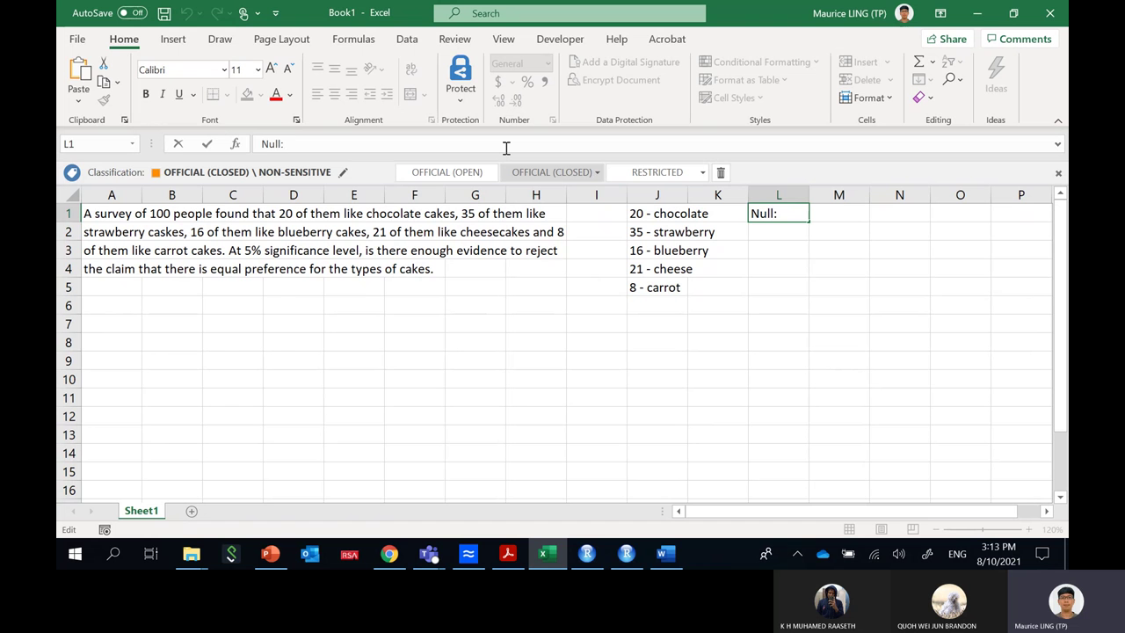
pyautogui.write('Equal prefer')
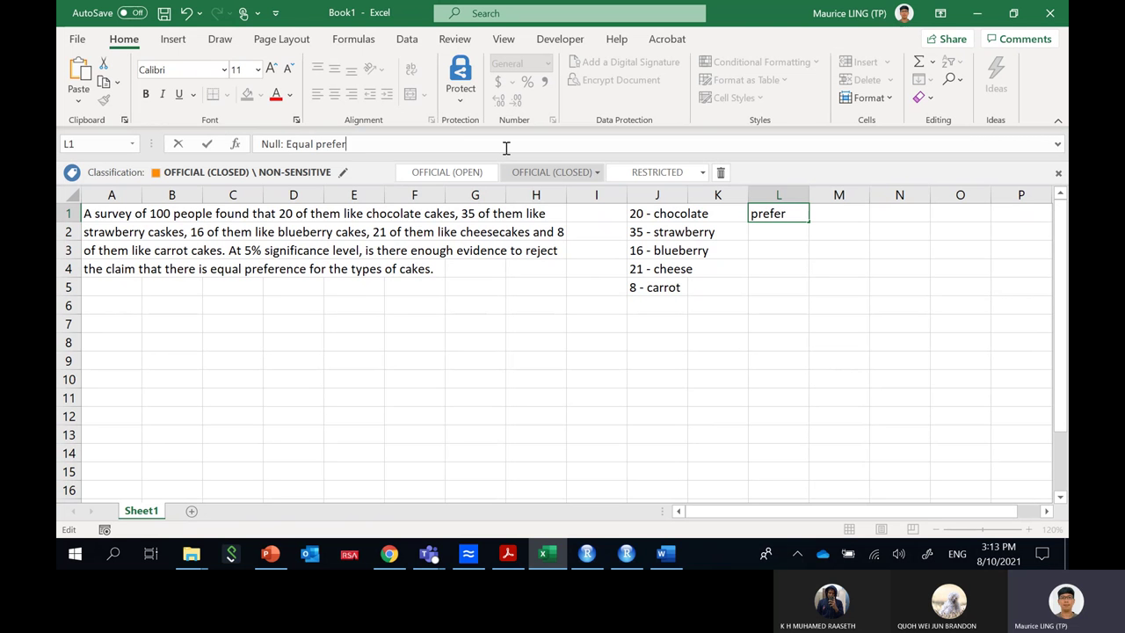
pyautogui.write('ences for')
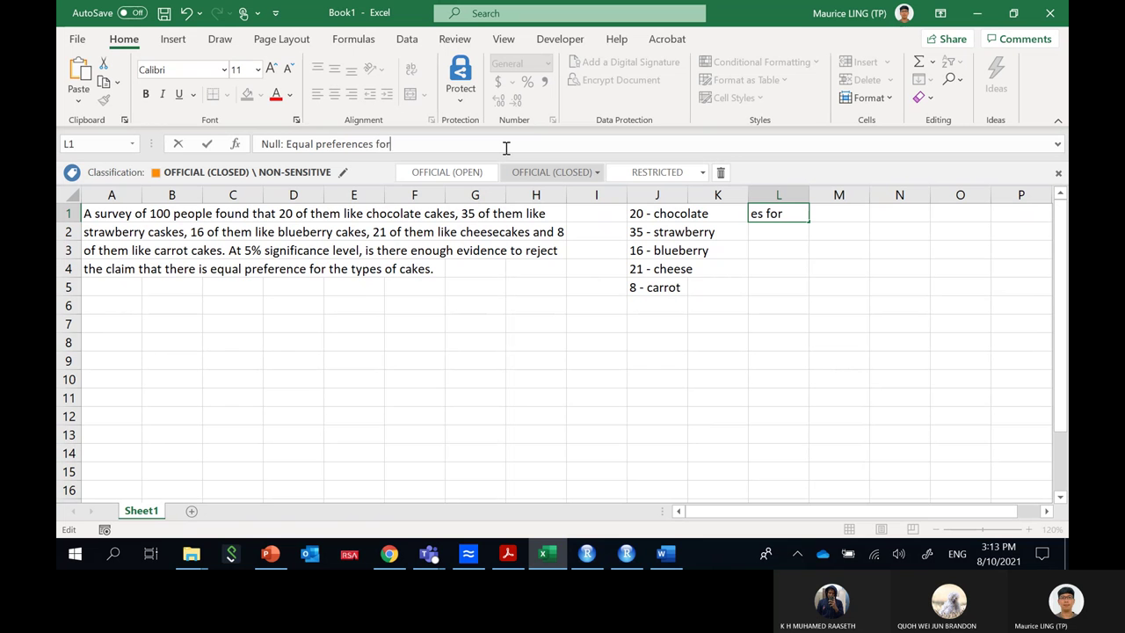
pyautogui.write(' type of cakes')
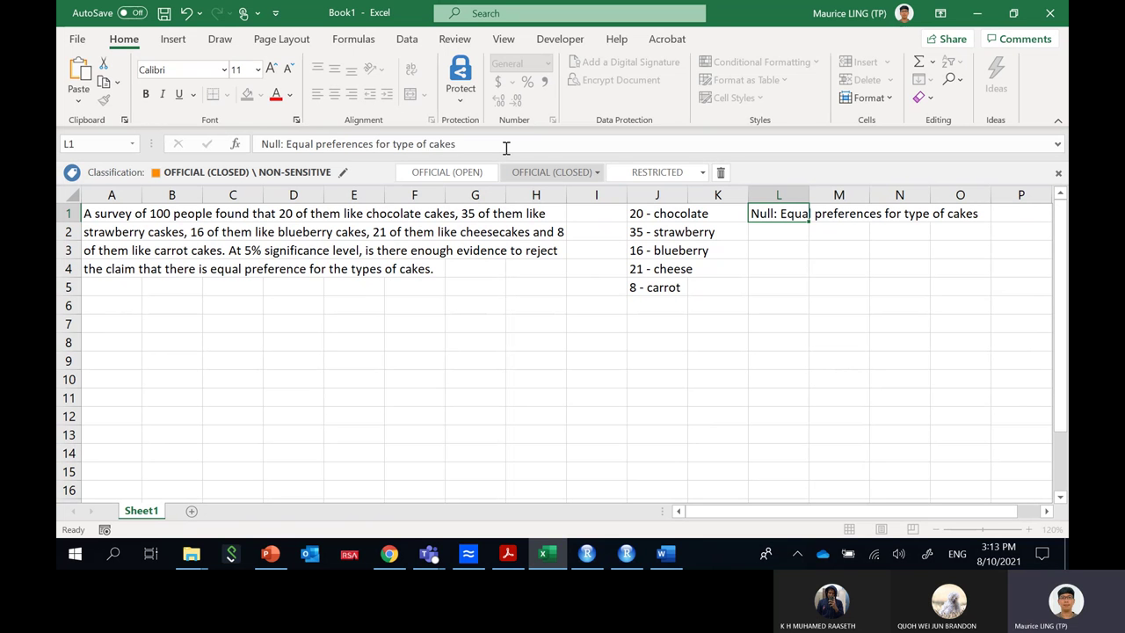
pyautogui.press('Return')
# - Enter the alternate hypothesis "Alternate: Unequal preference for type of cakes" in cell L2
pyautogui.write('A')
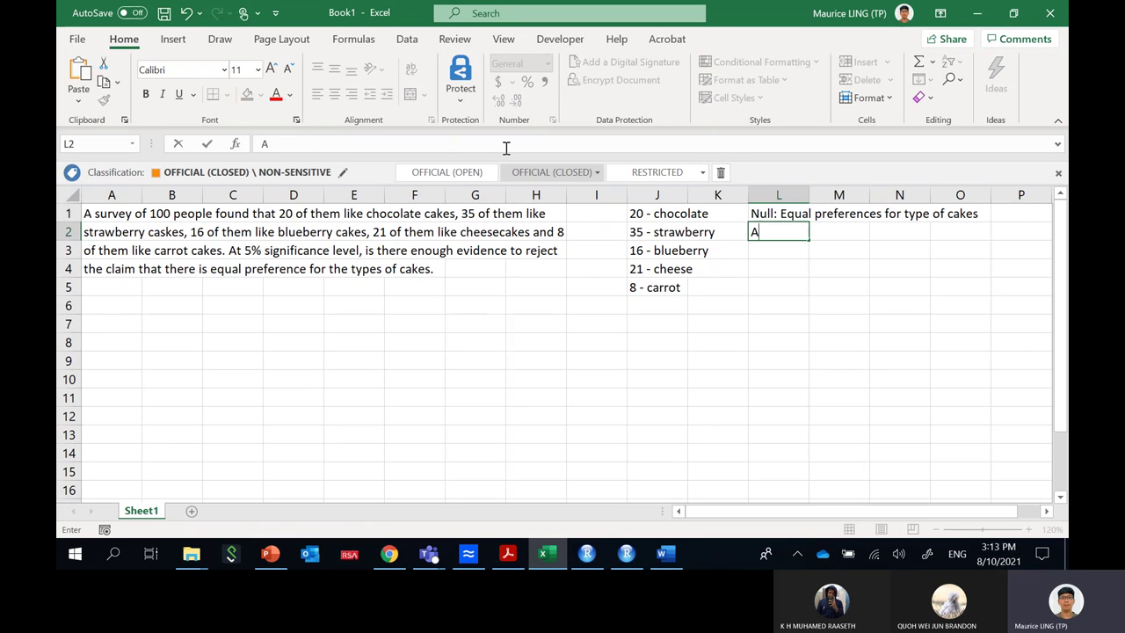
pyautogui.write('lternate: Un')
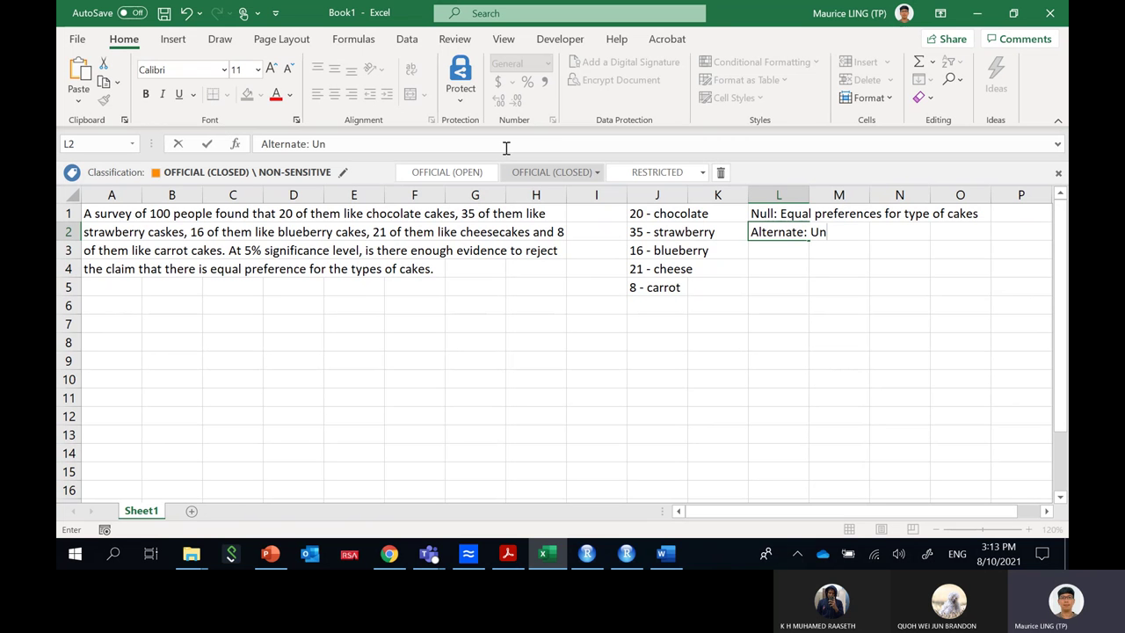
pyautogui.write('equal preferenc')
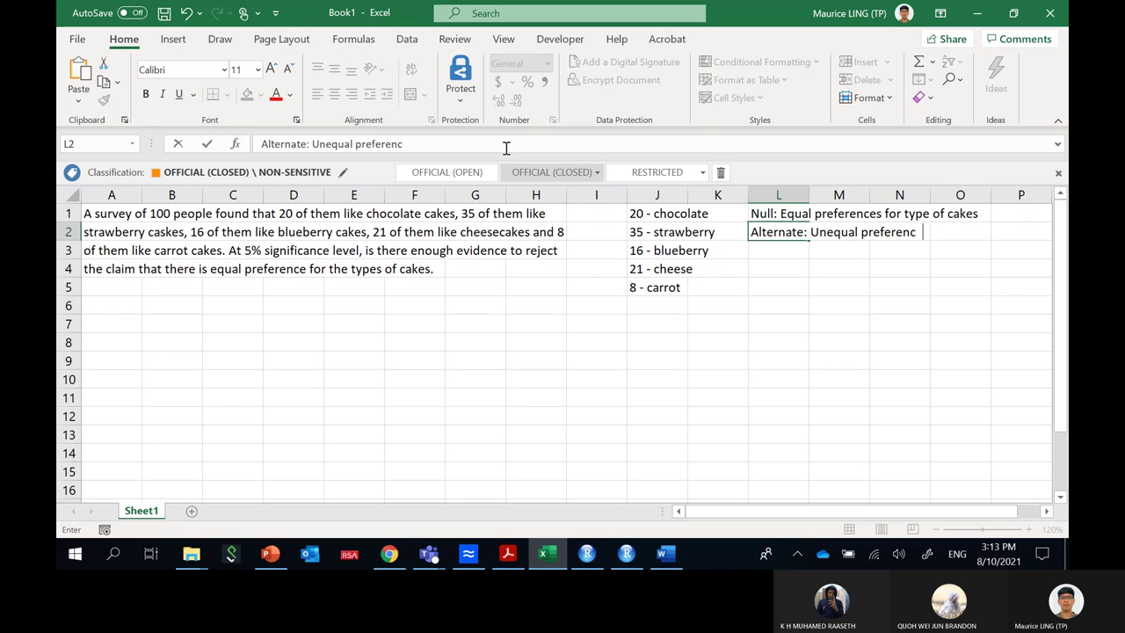
pyautogui.write('e for th')
pyautogui.press('BackSpace')
pyautogui.write('ypes of')
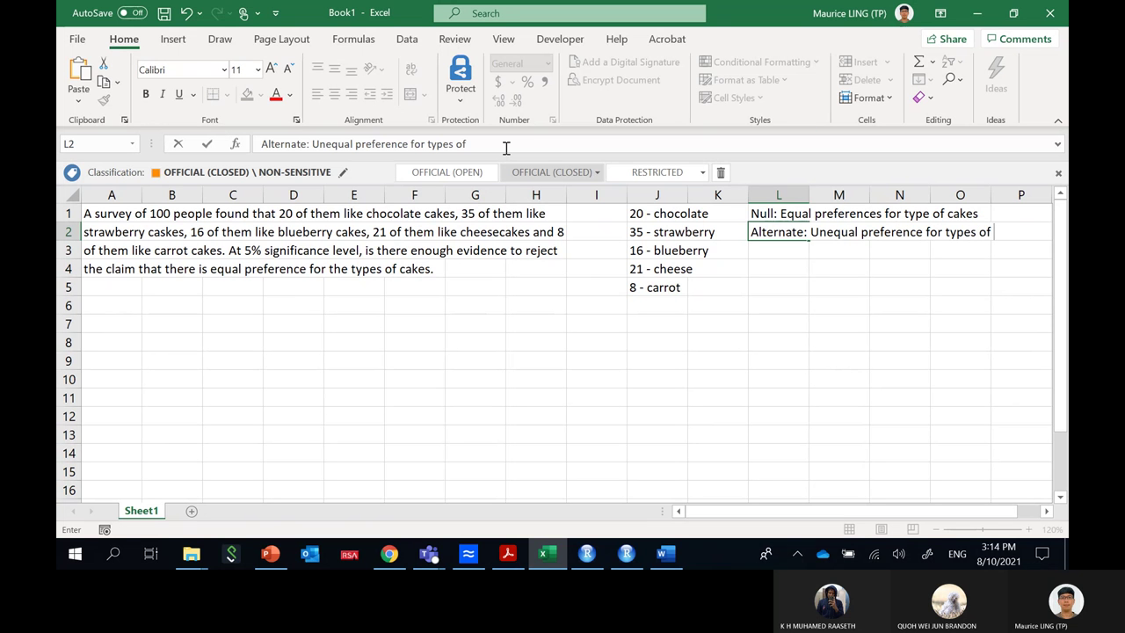
pyautogui.press('BackSpace')
pyautogui.press('BackSpace')
pyautogui.press('BackSpace')
pyautogui.press('BackSpace')
pyautogui.press('BackSpace')
pyautogui.write('of cakes')
pyautogui.press('Return')
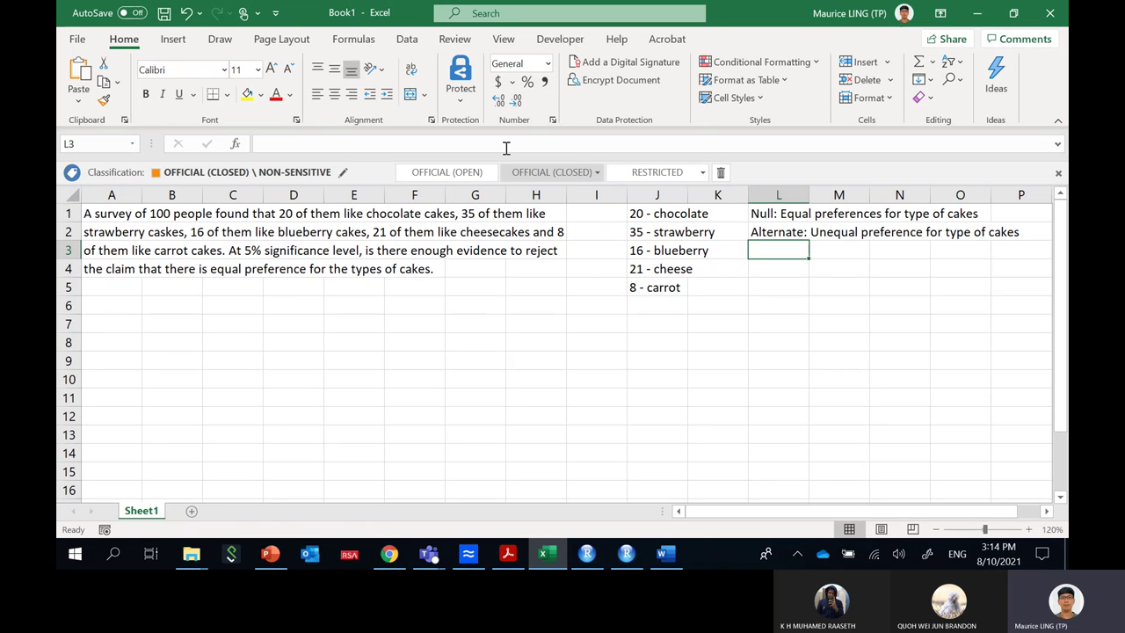
# - Enter the column headings "Expected" in cell B6 and "Observed" in cell C6
pyautogui.click(163, 304)
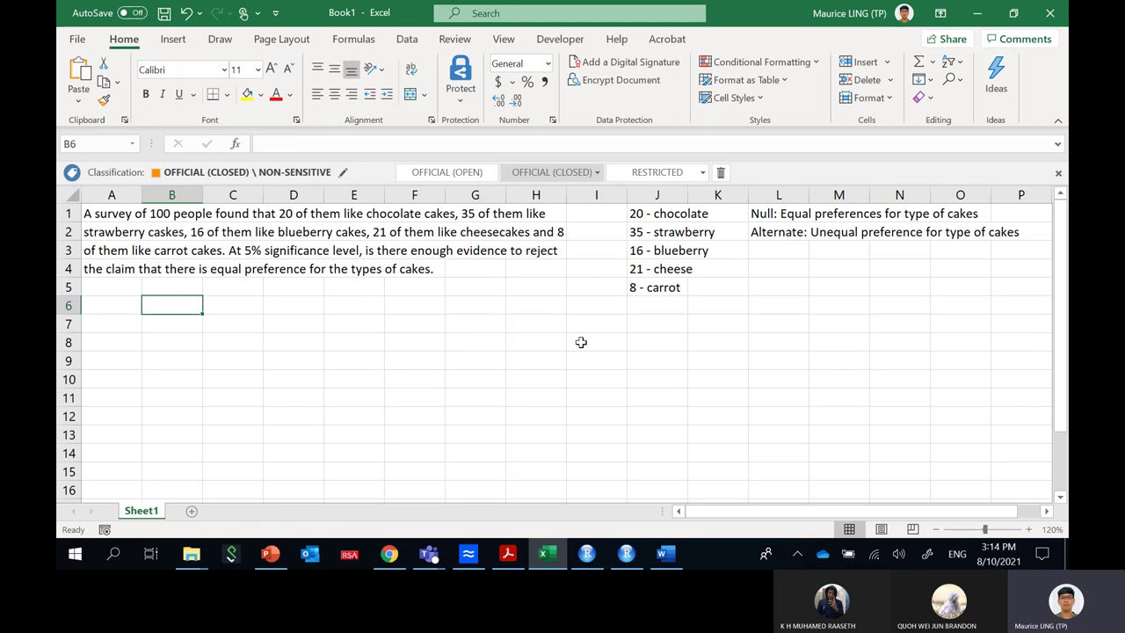
pyautogui.write('Expected')
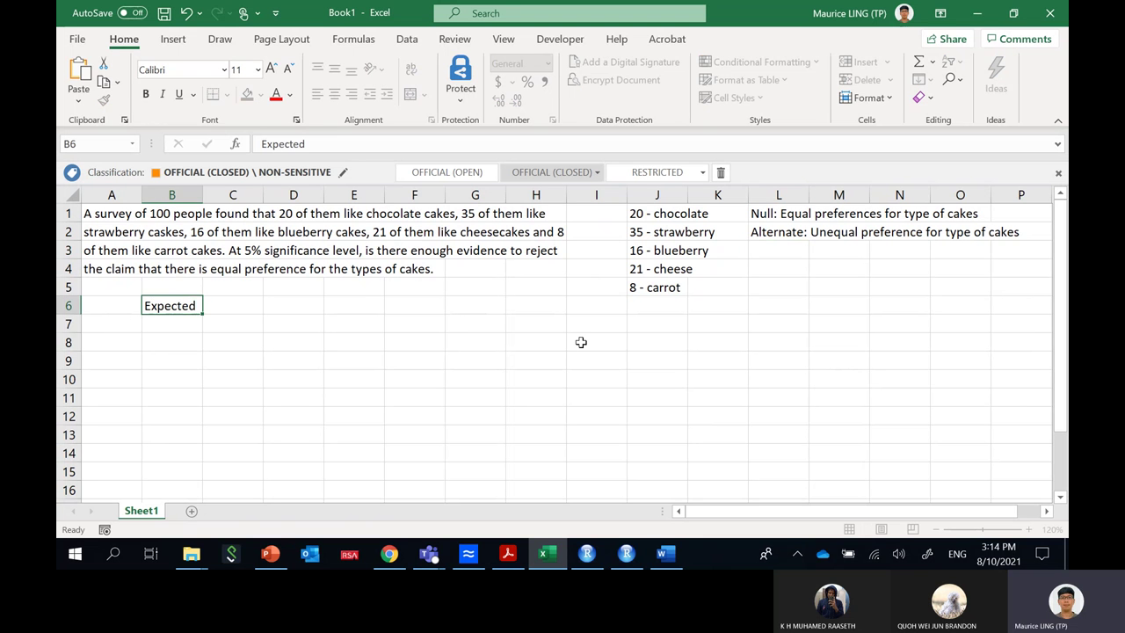
pyautogui.press('Tab')
pyautogui.write('Obs')
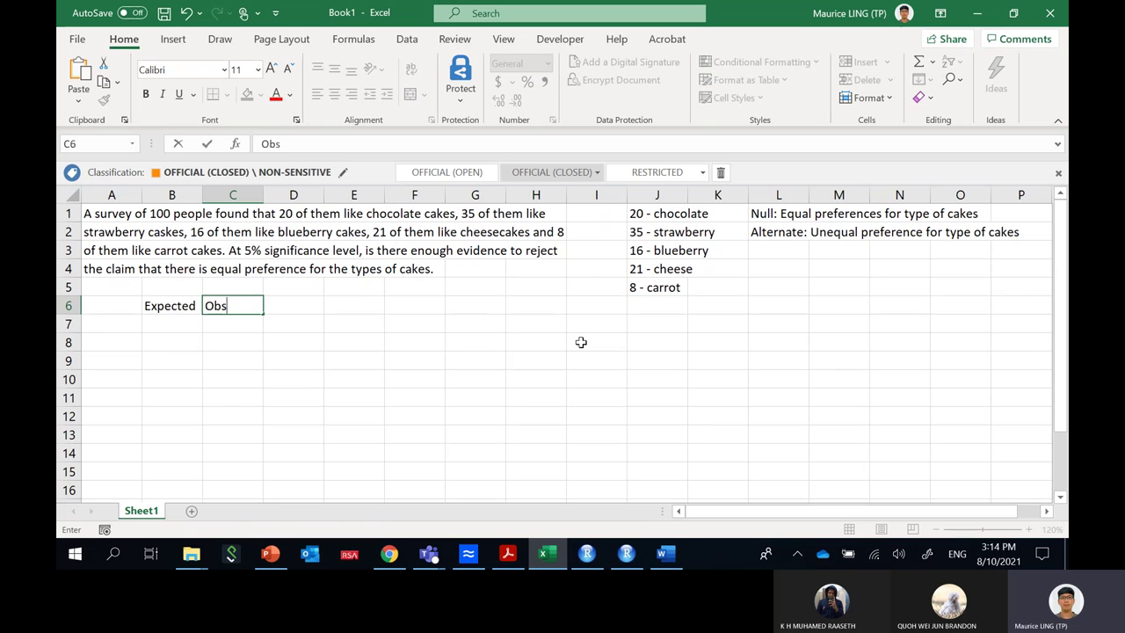
pyautogui.write('erved')
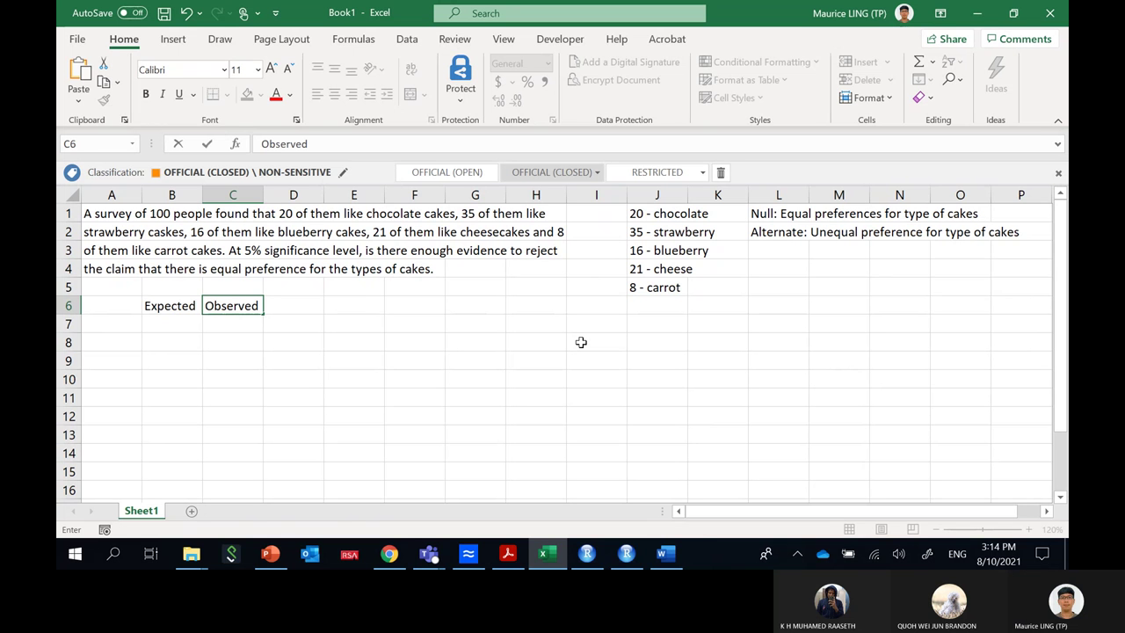
pyautogui.press('Return')
# - Enter the row labels "Chocolate" in cell A7 and "Strawberry" in cell A8
pyautogui.press('Left')
pyautogui.press('Left')
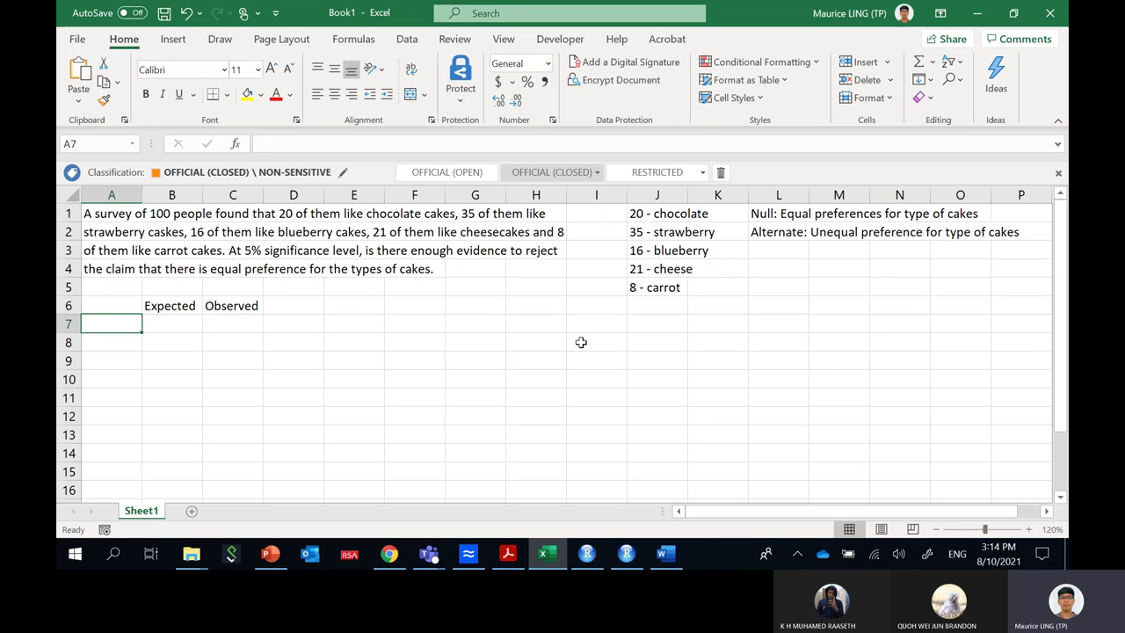
pyautogui.write('Choc')
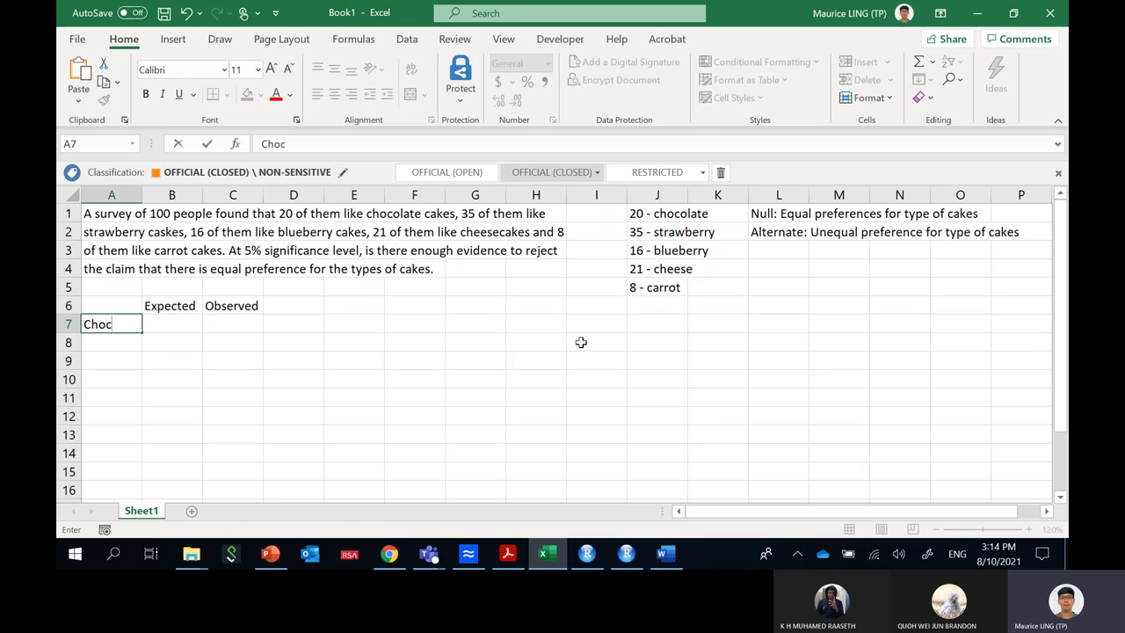
pyautogui.write('olate')
pyautogui.press('Return')
pyautogui.write('S')
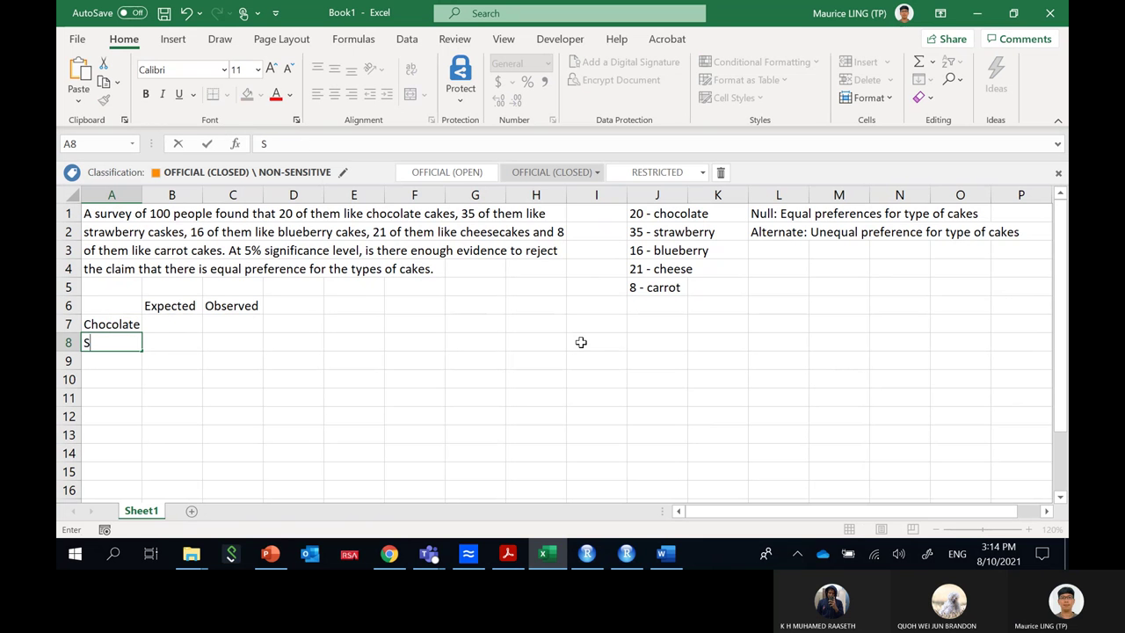
pyautogui.write('ta')
pyautogui.write('aw')
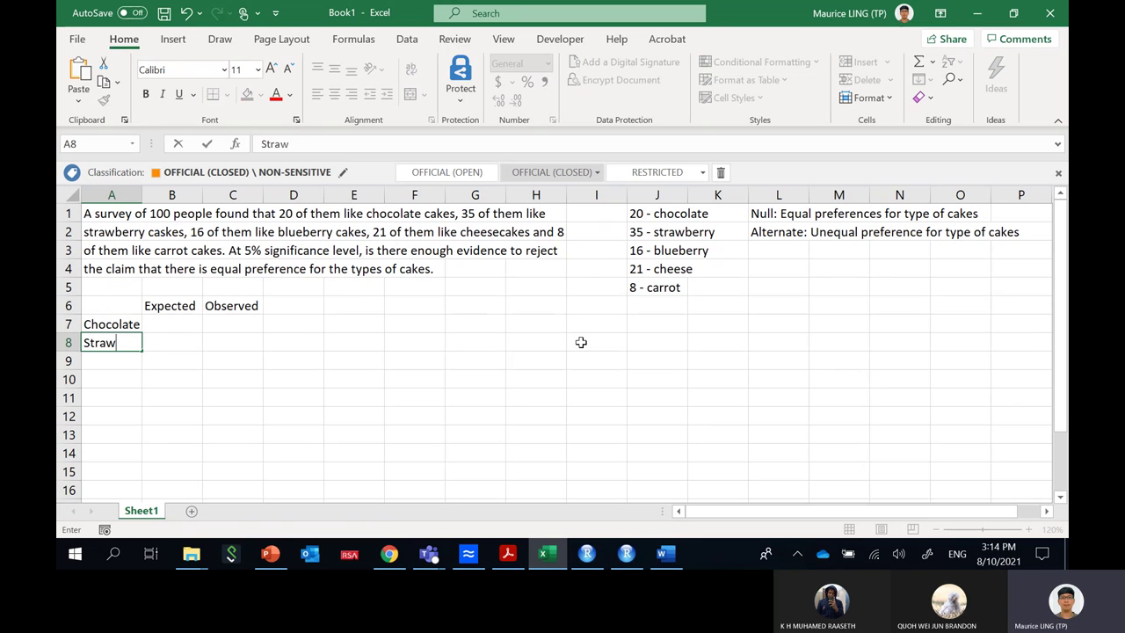
pyautogui.write('berry')
pyautogui.press('Return')
# - Add the row labels "Blueberry", "Cheese" and "Carrot" in cells A9 to A11, and widen column A slightly to fit the labels
pyautogui.write('Bl')
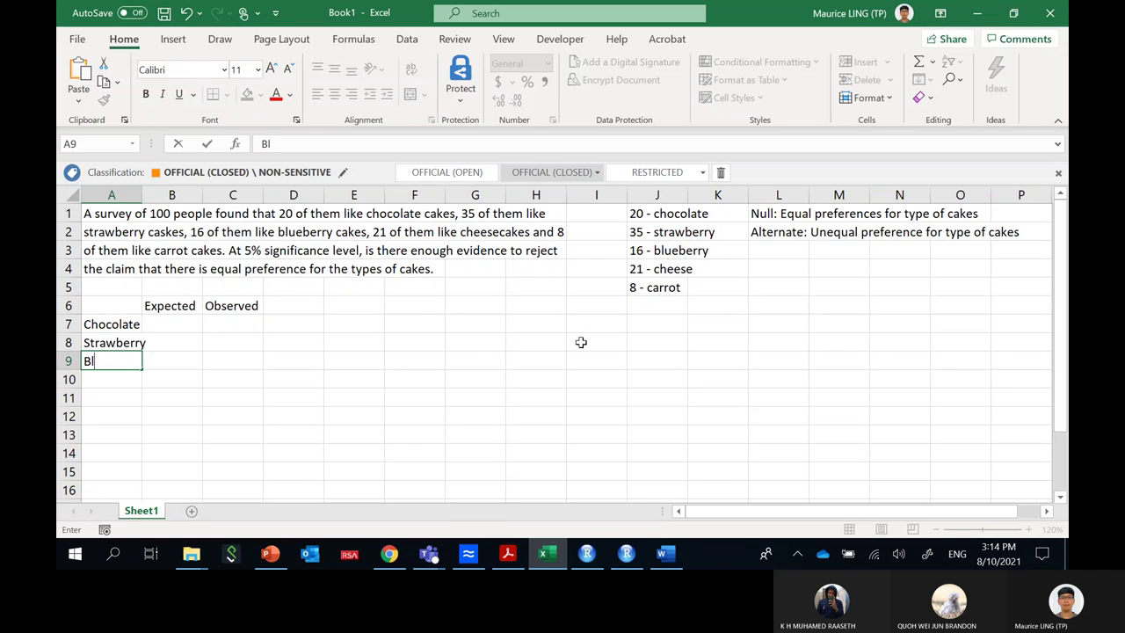
pyautogui.write('ueberry')
pyautogui.press('Return')
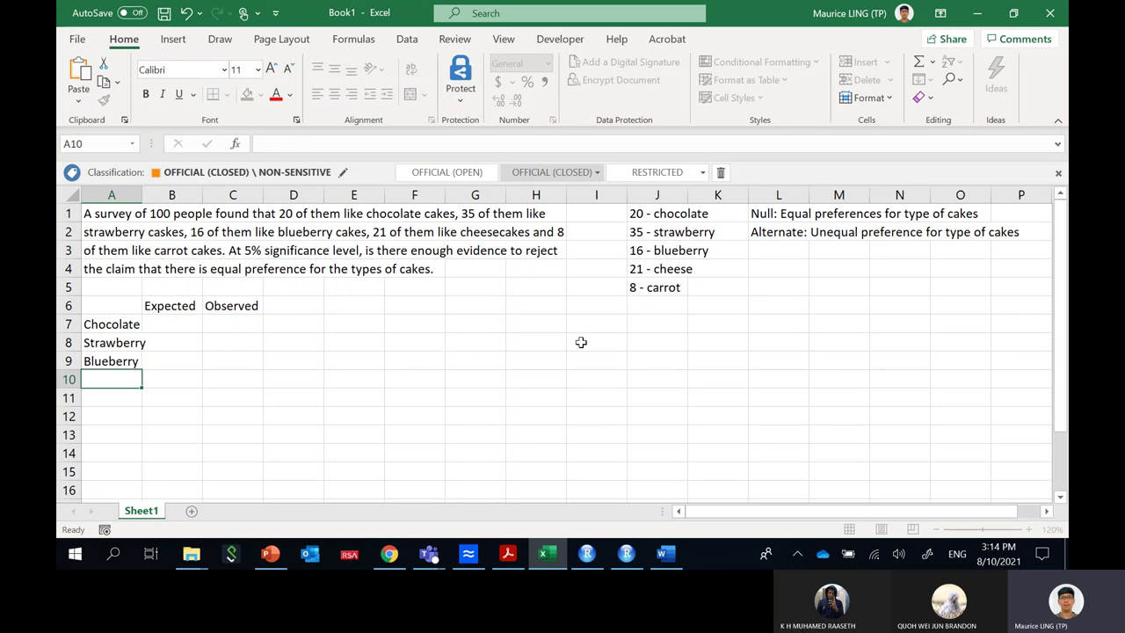
pyautogui.write('Cheese')
pyautogui.press('Return')
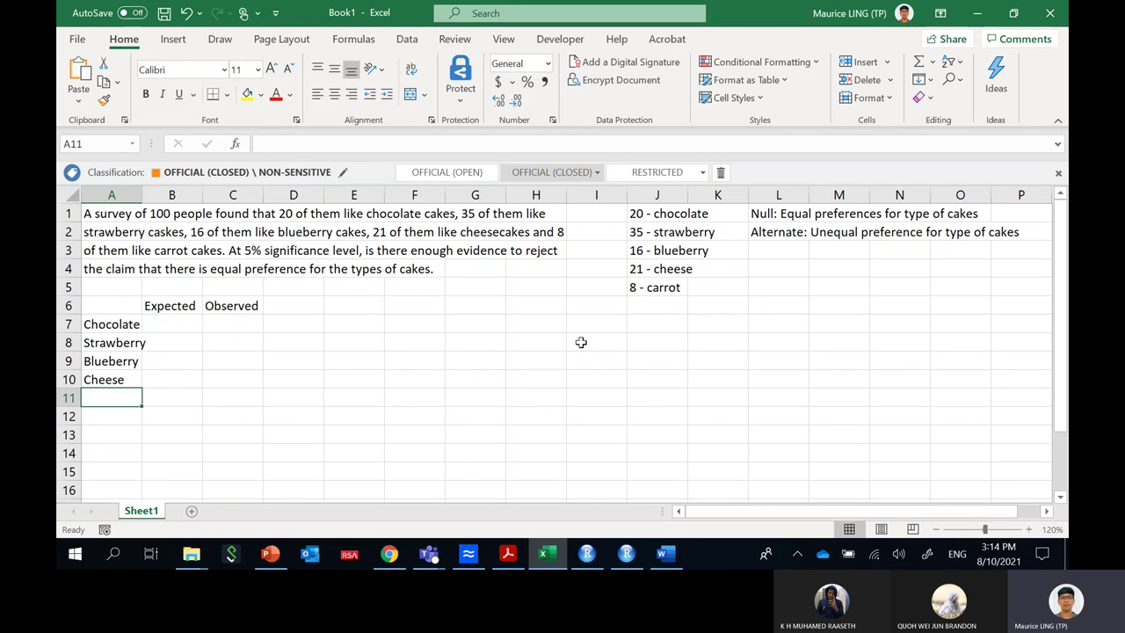
pyautogui.write('Carrot')
pyautogui.press('Return')
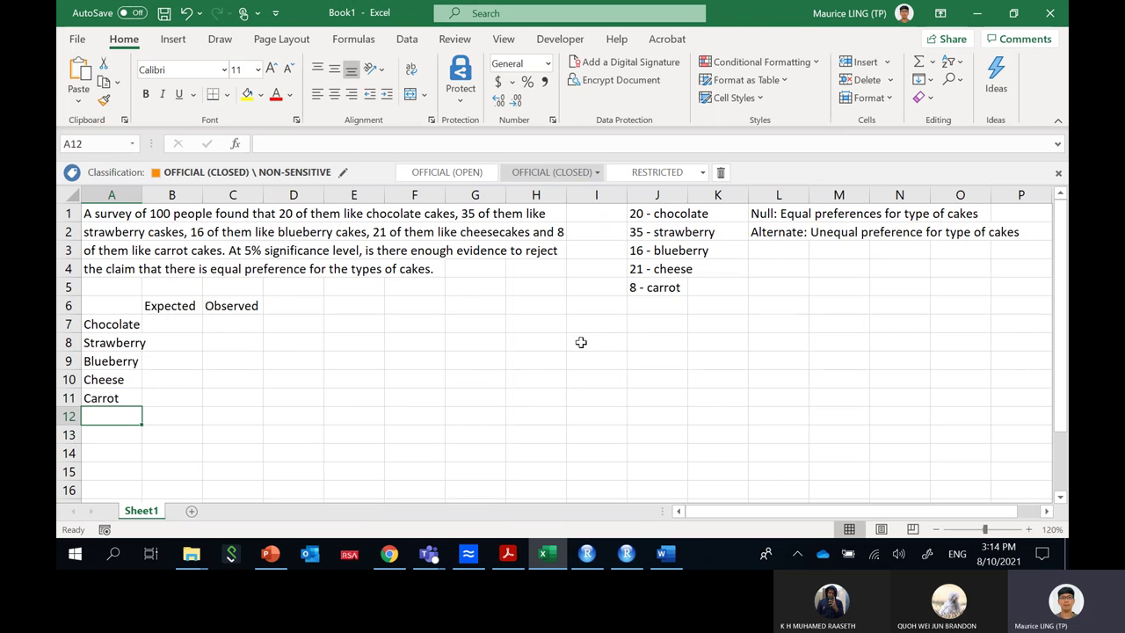
pyautogui.moveTo(143, 196); pyautogui.dragTo(146, 197)
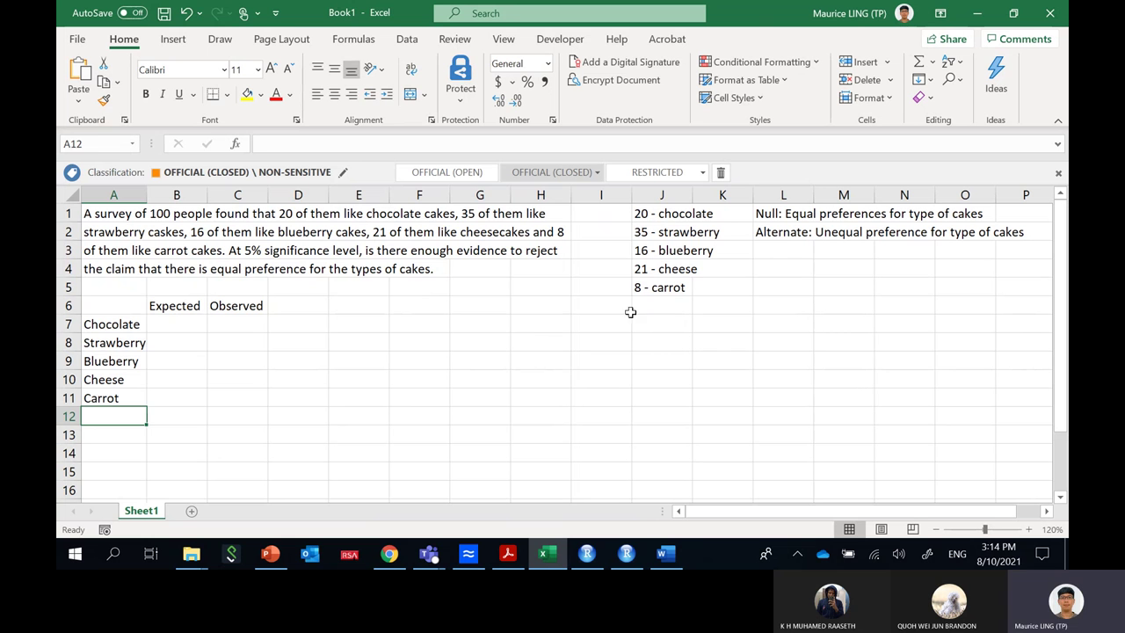
# - Enter the observed cake counts 20, 35, 16, 21 and 8 in cells C7 to C11
pyautogui.moveTo(661, 217); pyautogui.dragTo(651, 282)
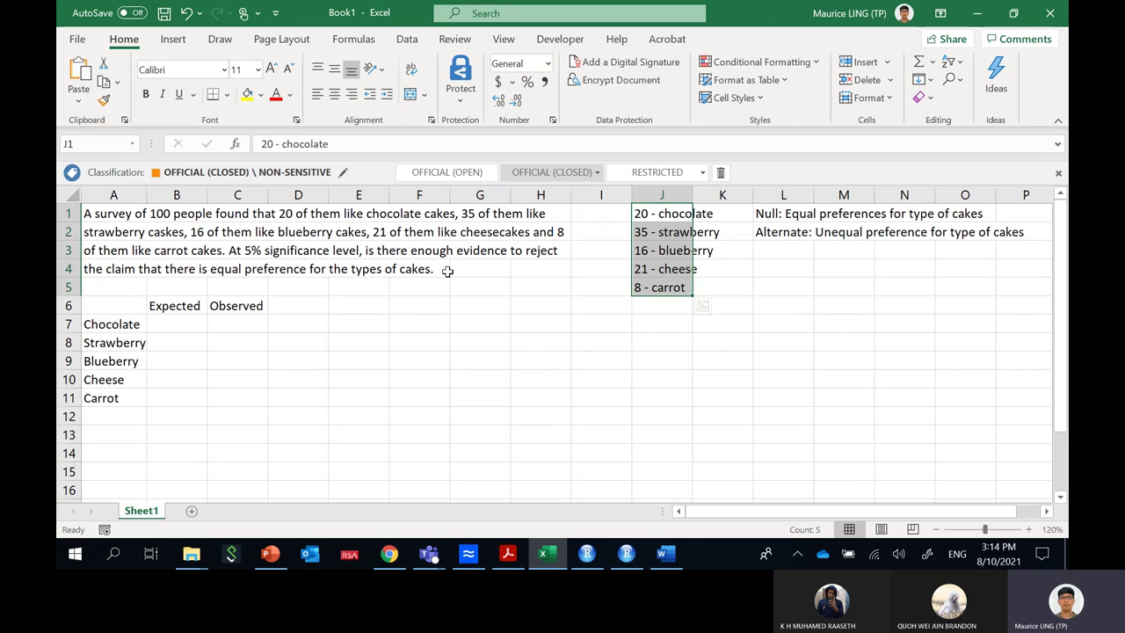
pyautogui.click(254, 323)
pyautogui.write('20')
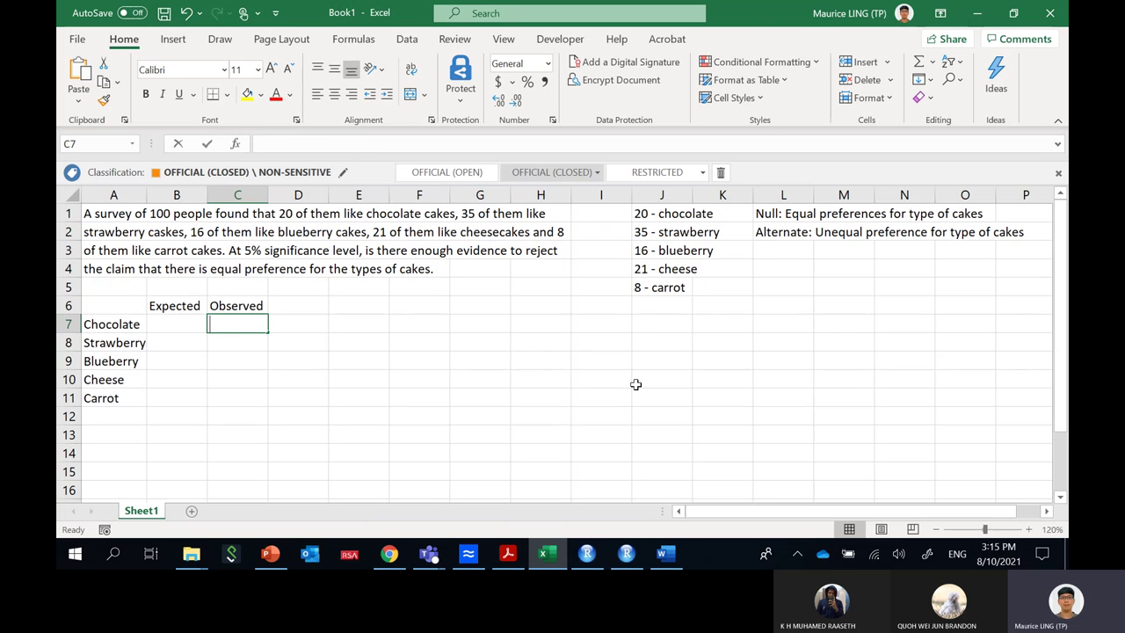
pyautogui.press('Return')
pyautogui.write('35')
pyautogui.press('Return')
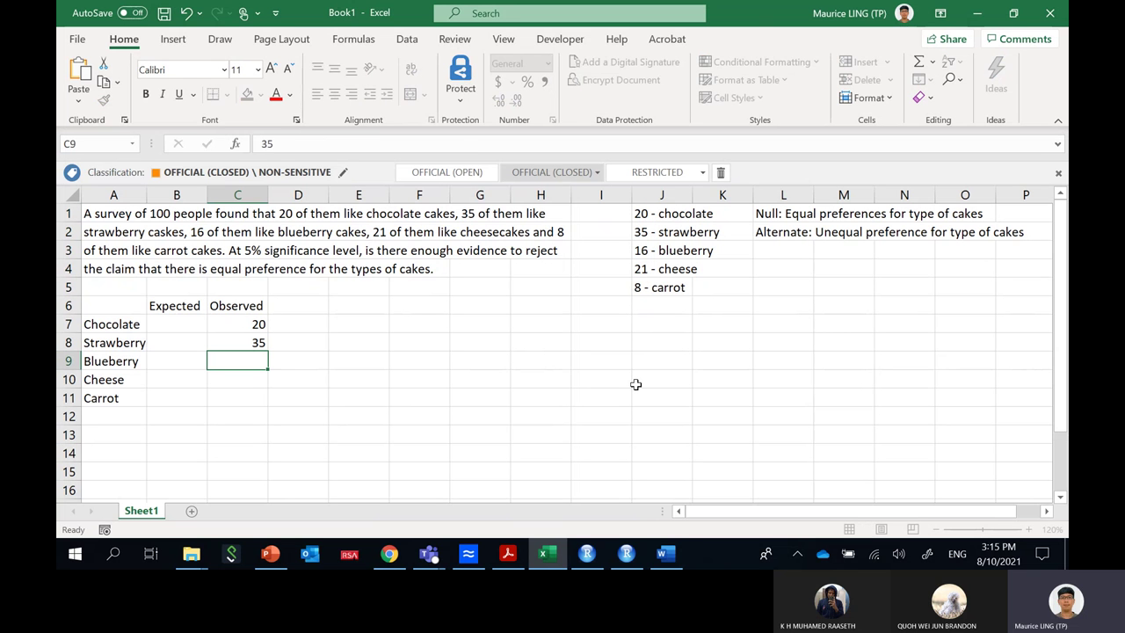
pyautogui.write('16')
pyautogui.press('Return')
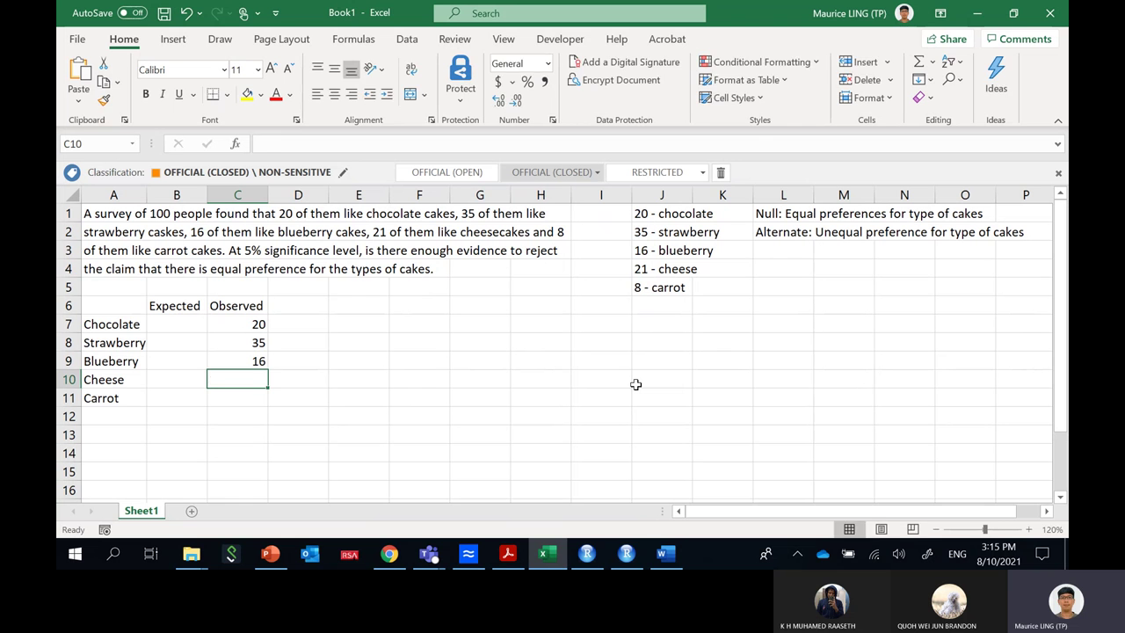
pyautogui.write('21')
pyautogui.press('BackSpace')
pyautogui.write('1')
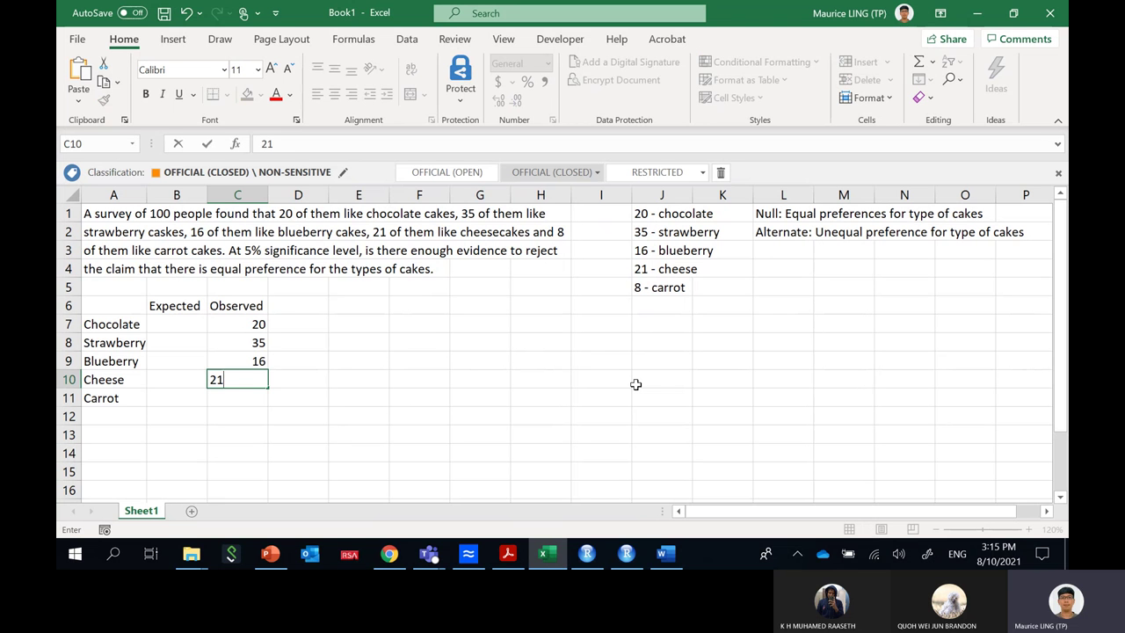
pyautogui.press('Return')
pyautogui.write('8')
pyautogui.press('Return')
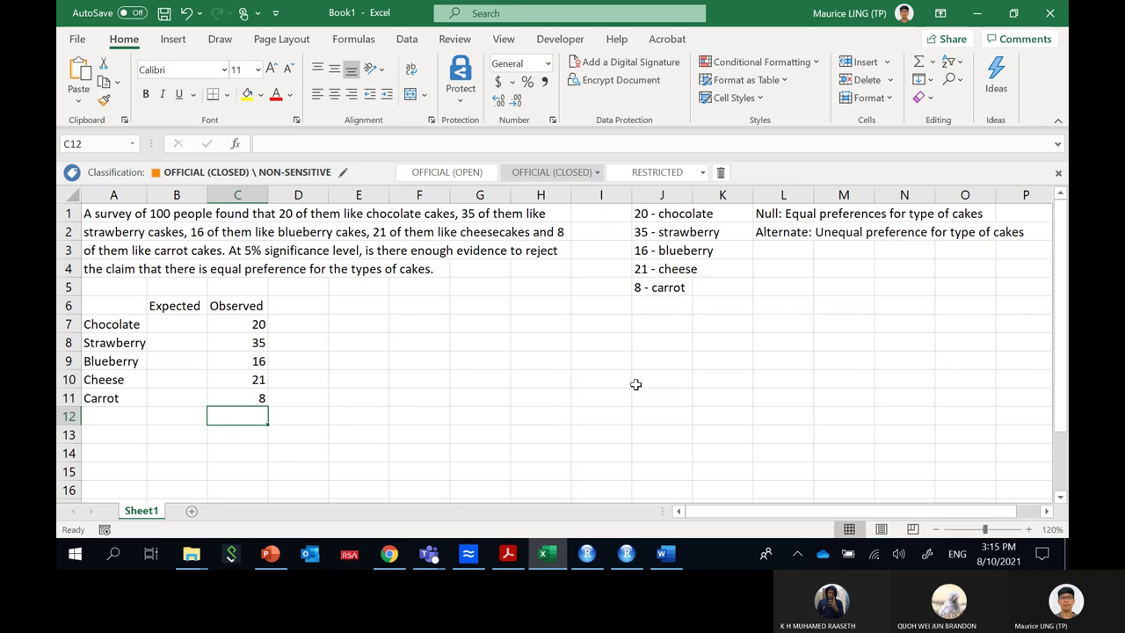
# - Enter an expected frequency of 20 for each of the five cake types in cells B7 to B11
pyautogui.press('Left')
pyautogui.press('Up')
pyautogui.press('Up')
pyautogui.press('Up')
pyautogui.press('Up')
pyautogui.press('Up')
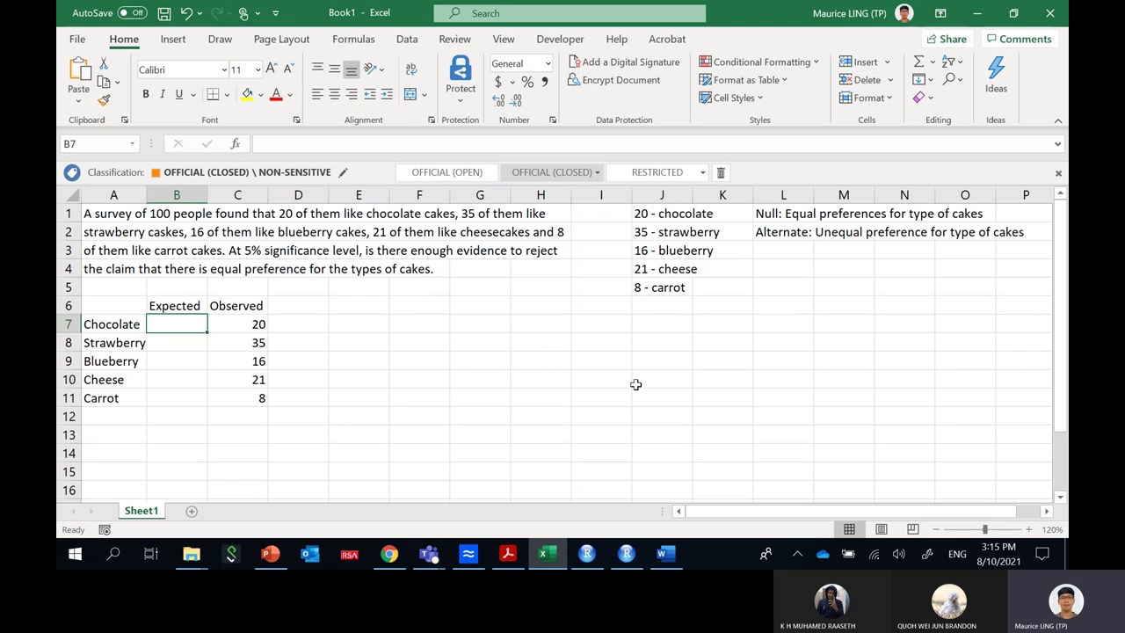
pyautogui.write('20')
pyautogui.press('Return')
pyautogui.write('20')
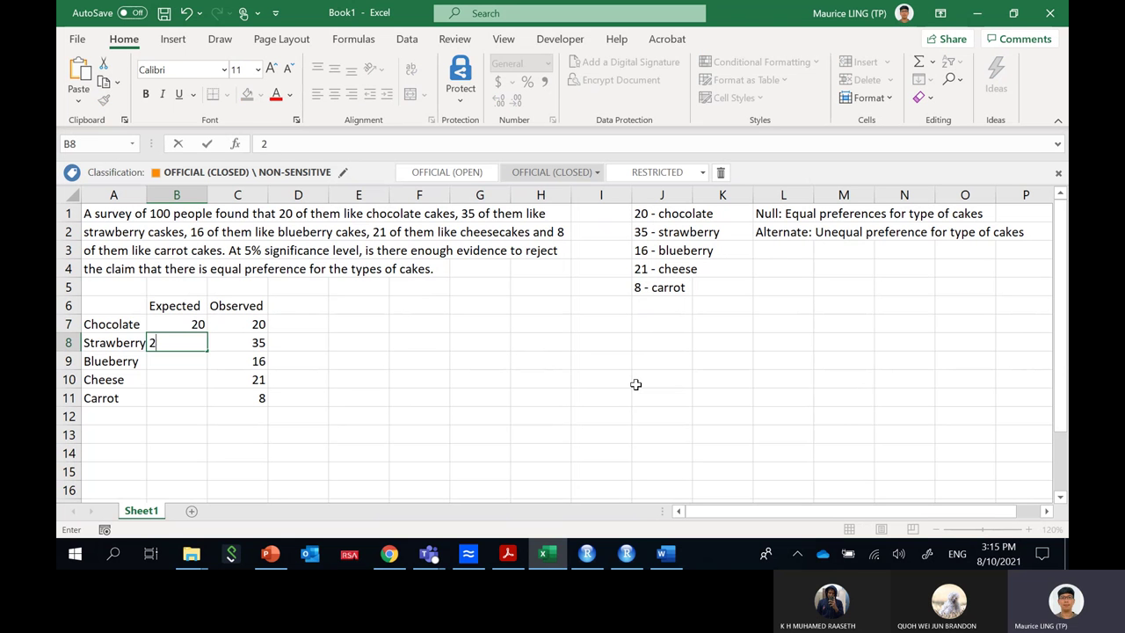
pyautogui.press('Return')
pyautogui.write('20')
pyautogui.press('Return')
pyautogui.write('20')
pyautogui.press('Return')
pyautogui.write('20')
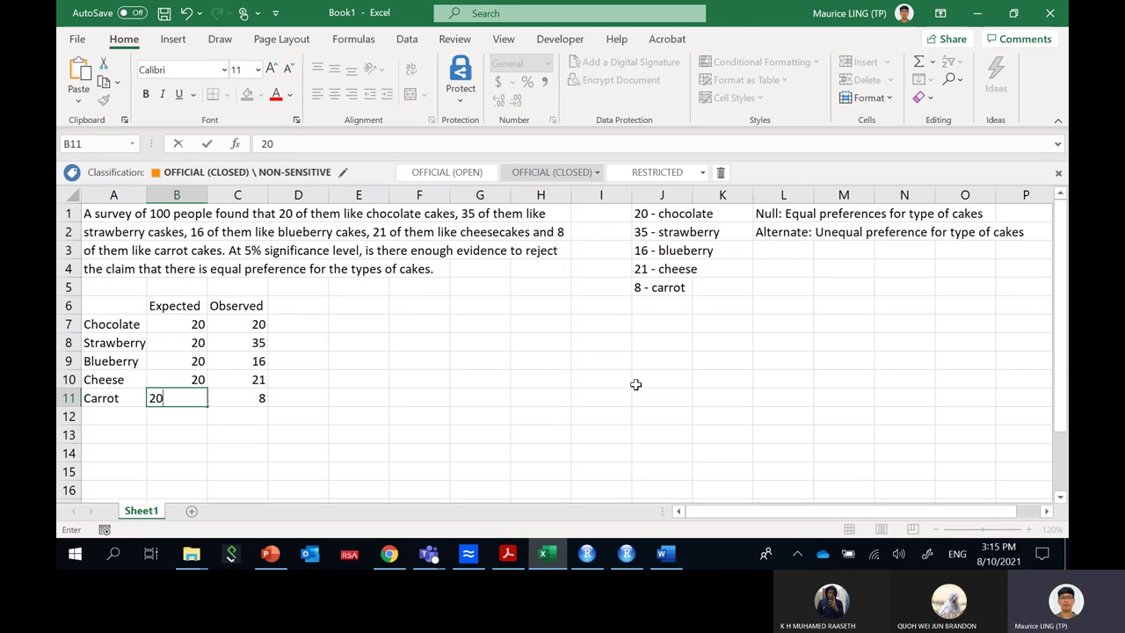
pyautogui.press('Return')
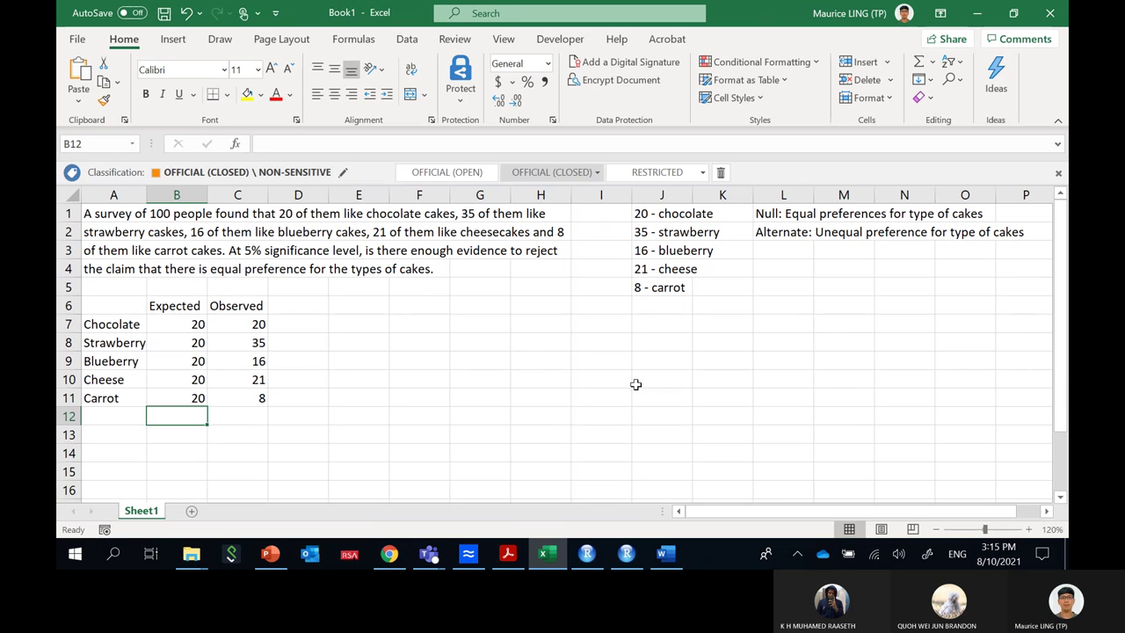
# - Enter the column heading "(O - E)^2 / E" in cell D6
pyautogui.click(303, 306)
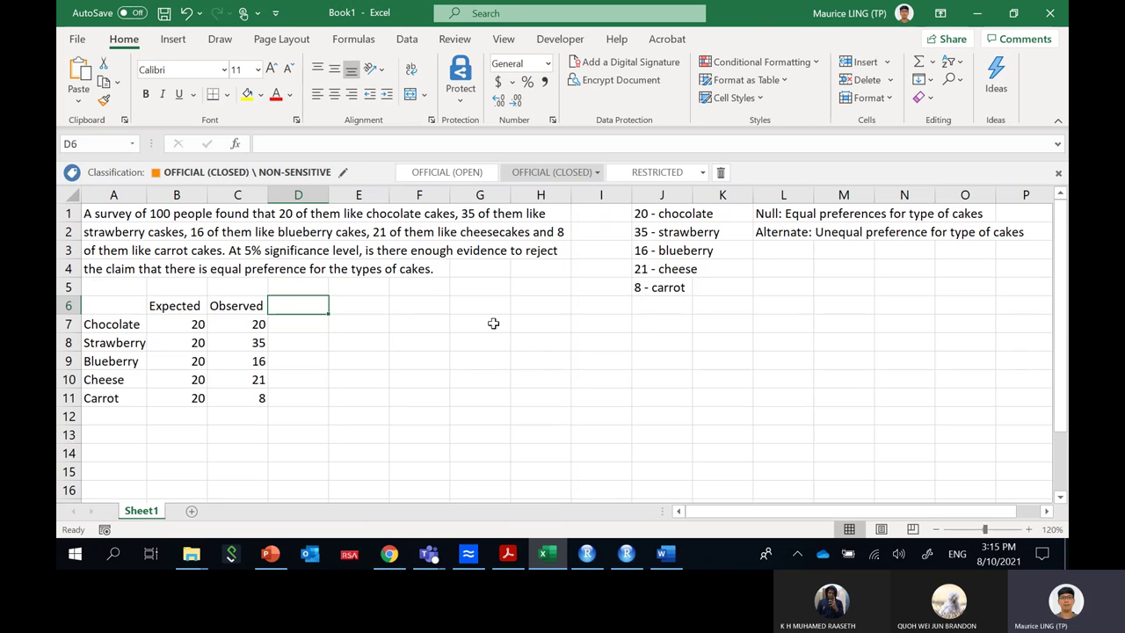
pyautogui.write('(O')
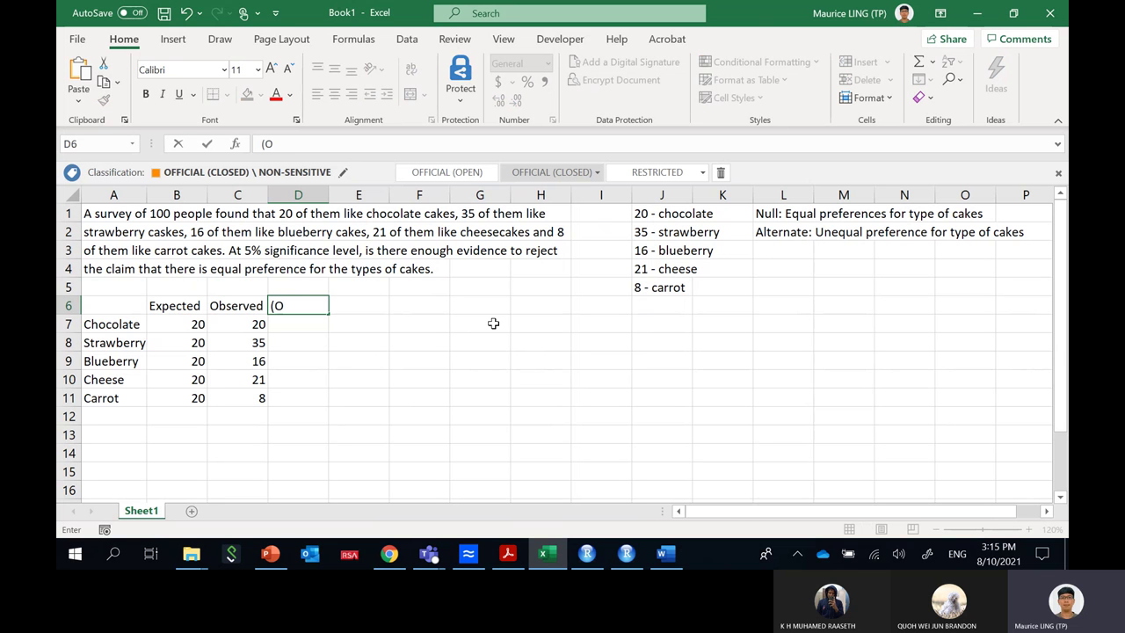
pyautogui.write(' - E)^2 / E')
pyautogui.hotkey('ctrl', 'Return')
pyautogui.press('Return')
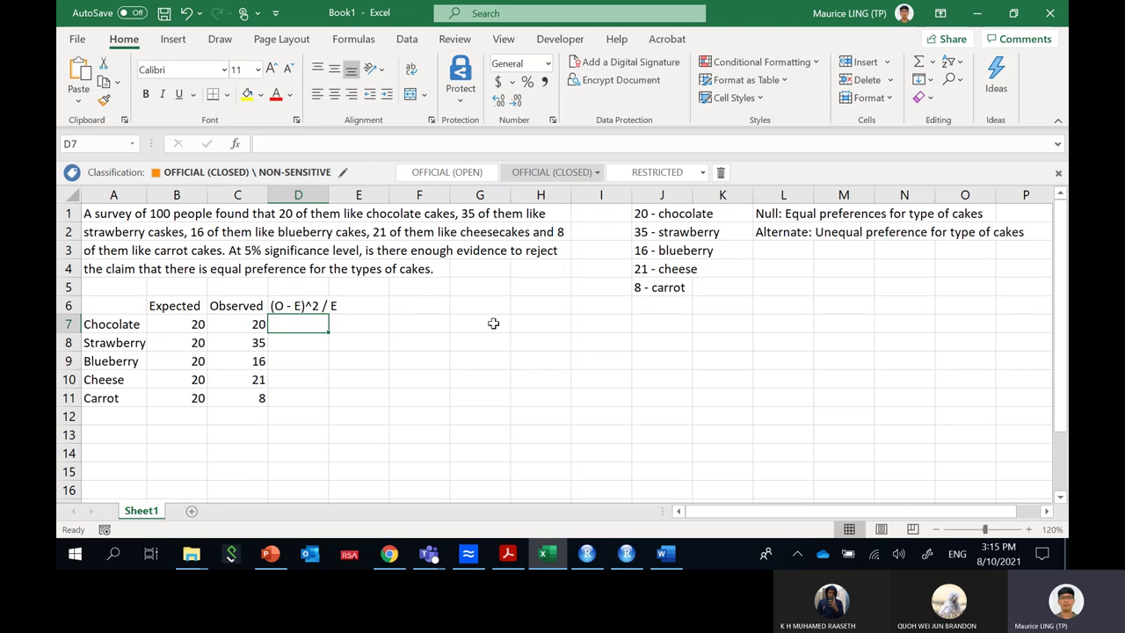
# - Enter the formula =(C7-B7)^2/B7 in cell D7 for the chocolate row
pyautogui.write('=(')
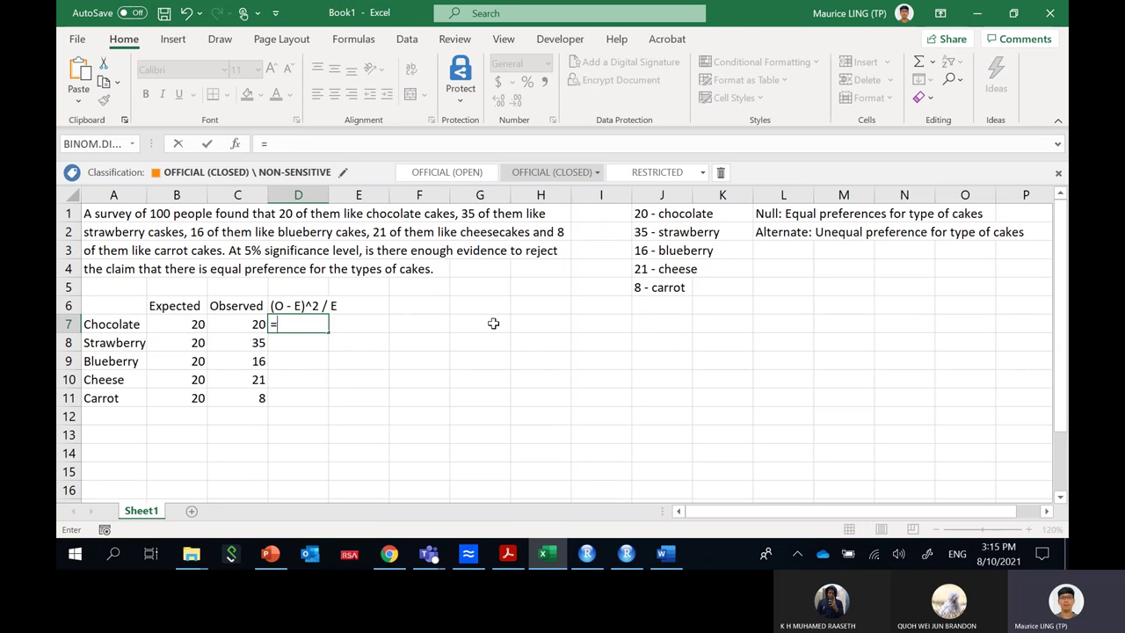
pyautogui.click(252, 323)
pyautogui.write('-')
pyautogui.click(186, 324)
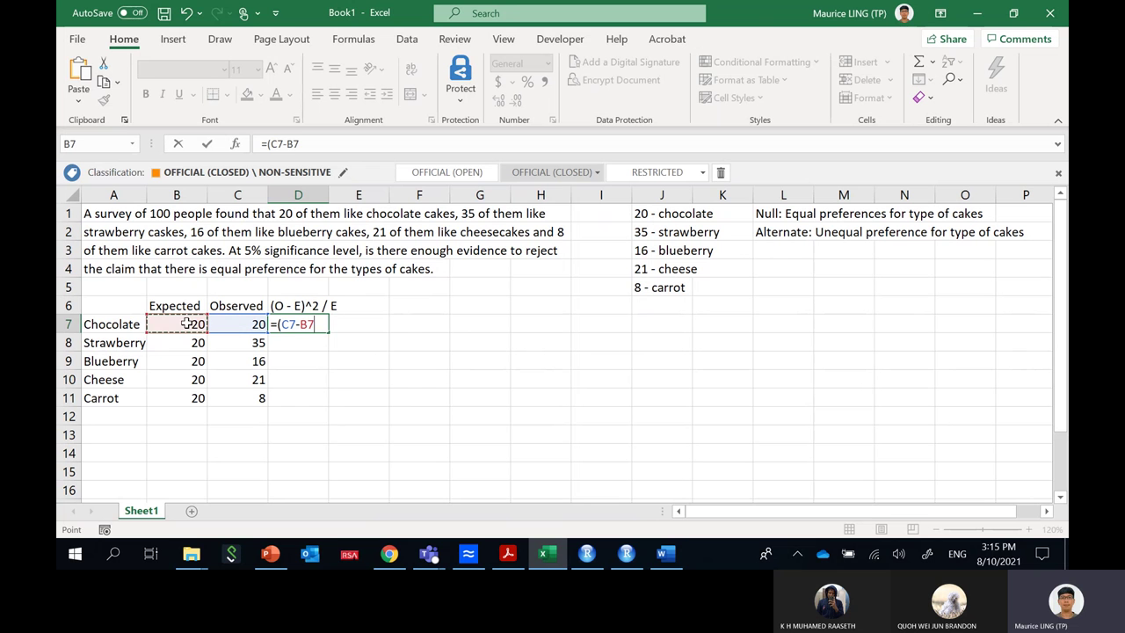
pyautogui.write(')^2/')
pyautogui.click(191, 324)
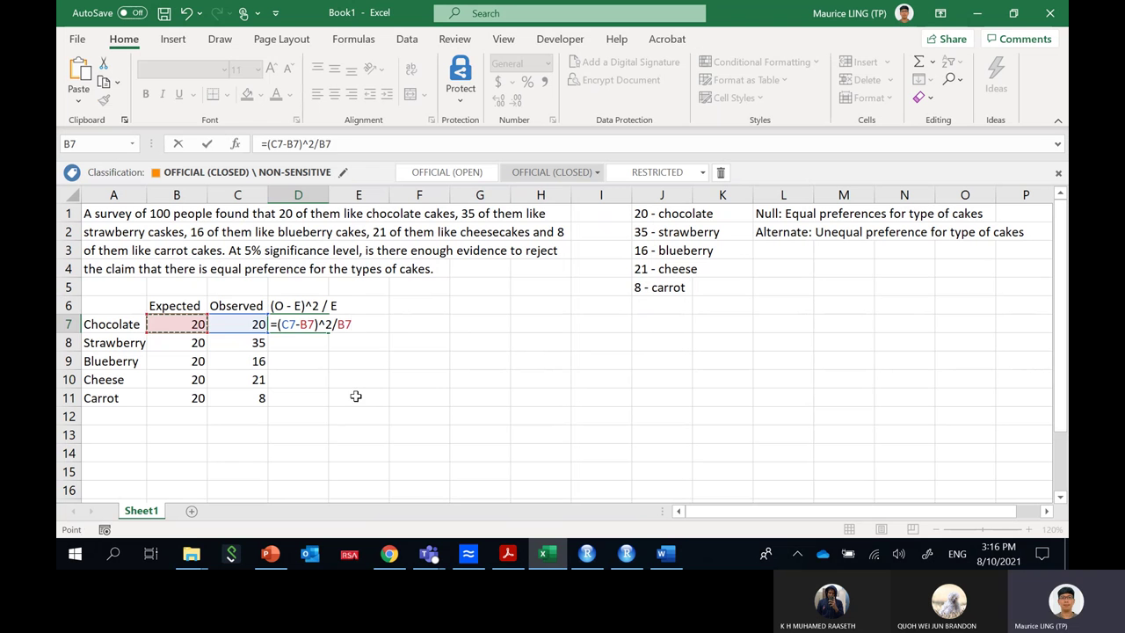
pyautogui.press('Return')
# - Fill the formula in D7 down through cell D11 for the remaining cake types
pyautogui.click(315, 323)
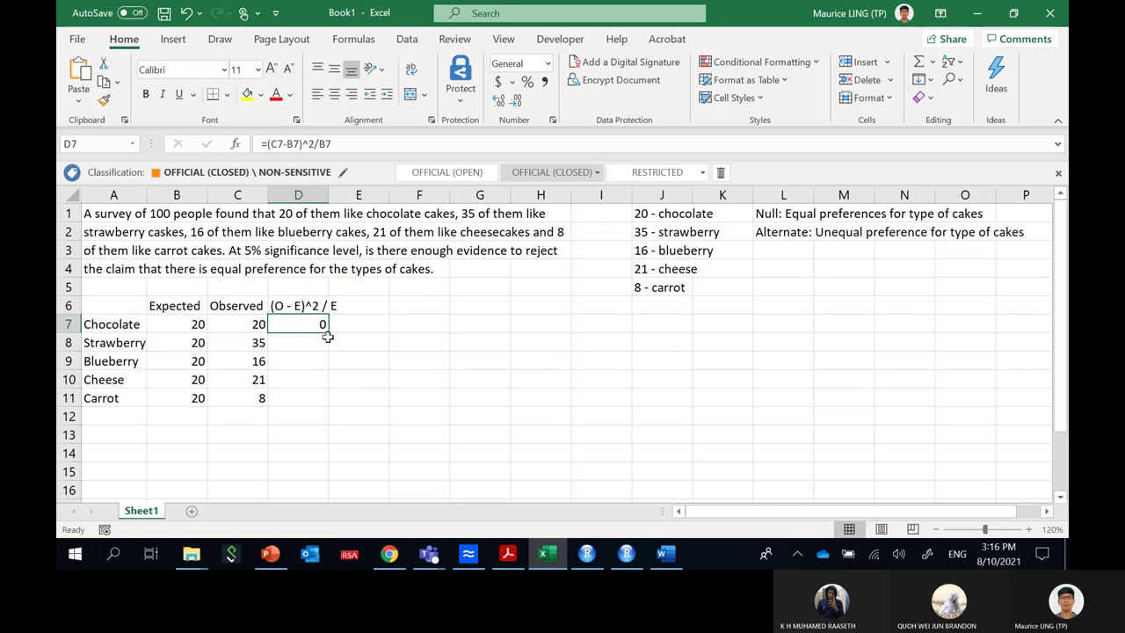
pyautogui.moveTo(329, 332); pyautogui.dragTo(328, 401)
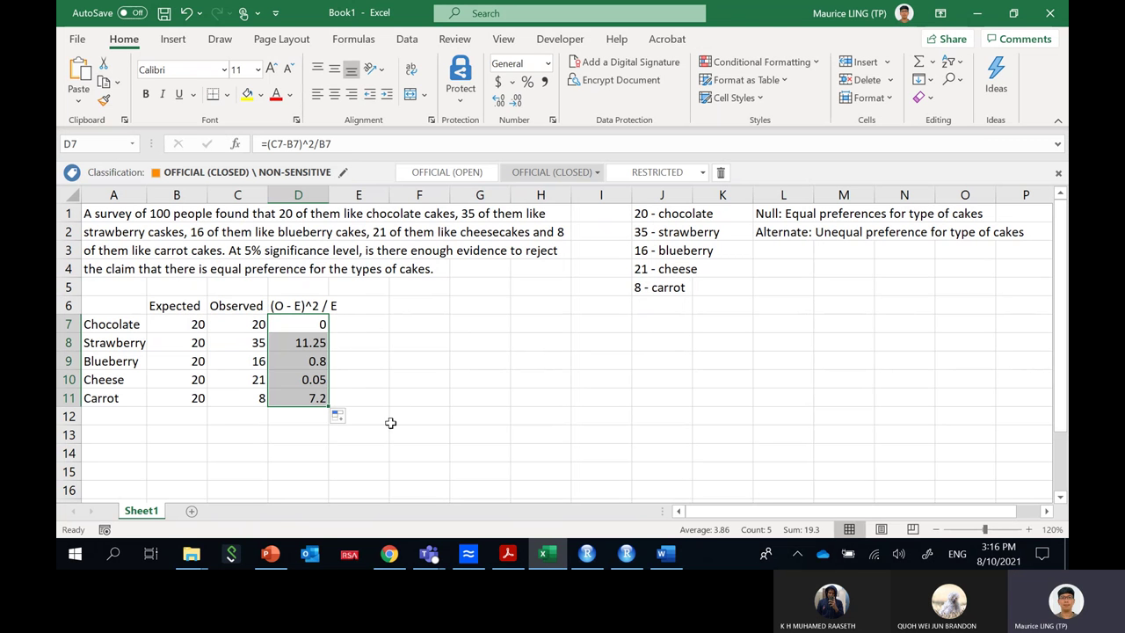
pyautogui.click(289, 419)
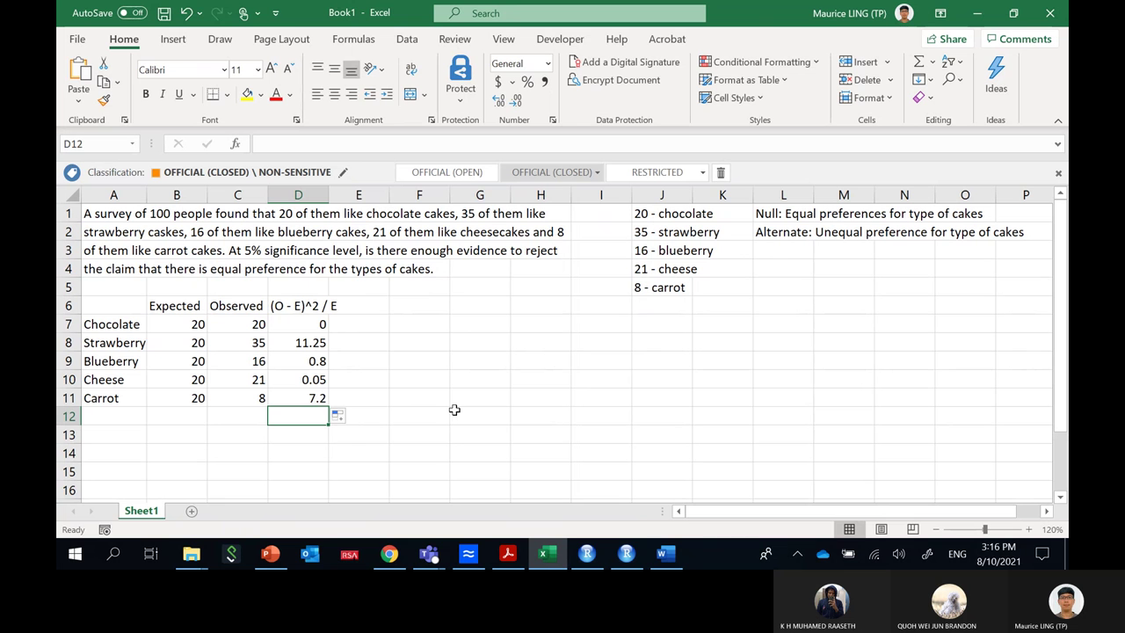
# - Label cell F6 "Chi-Sq" and calculate the chi-square statistic in G6 as the sum of D7:D11
pyautogui.click(419, 309)
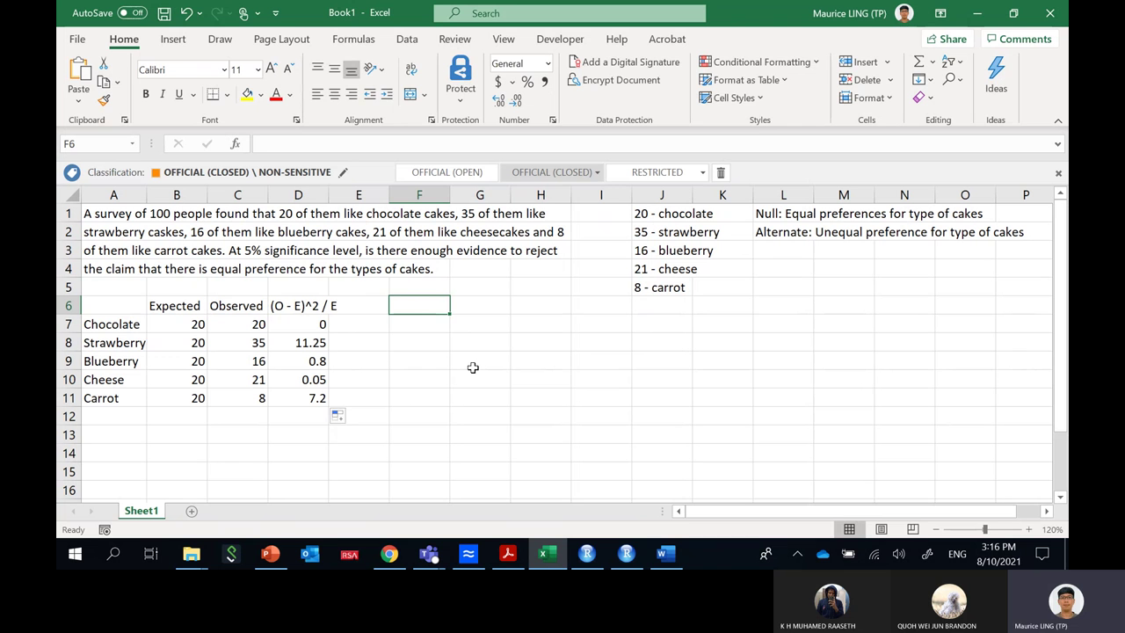
pyautogui.write('Chi-')
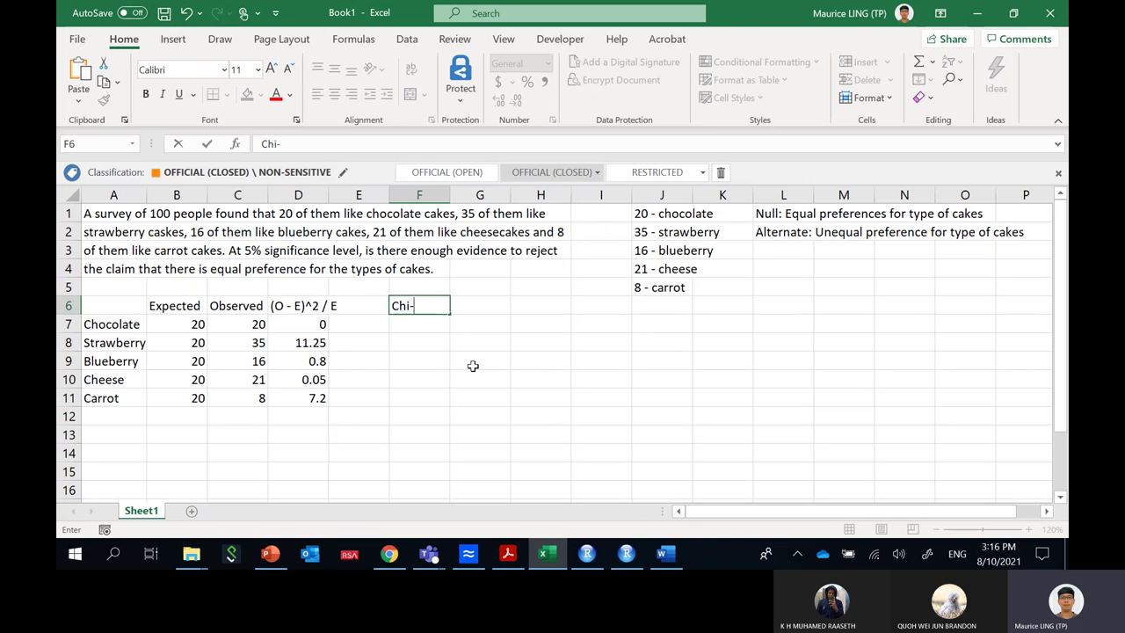
pyautogui.write('Sq')
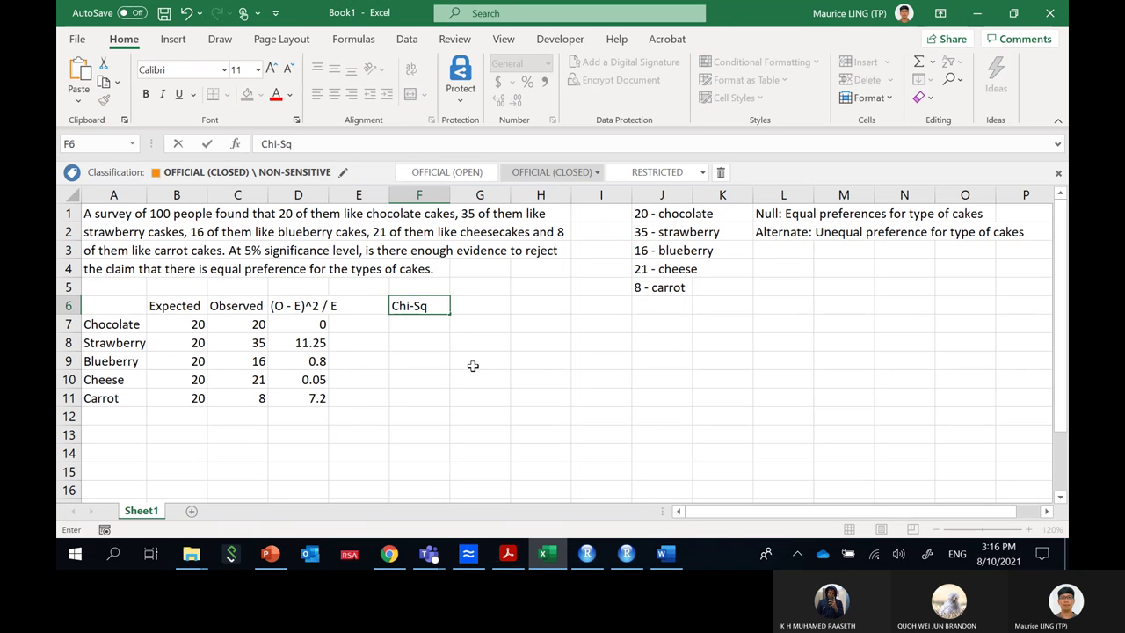
pyautogui.press('Tab')
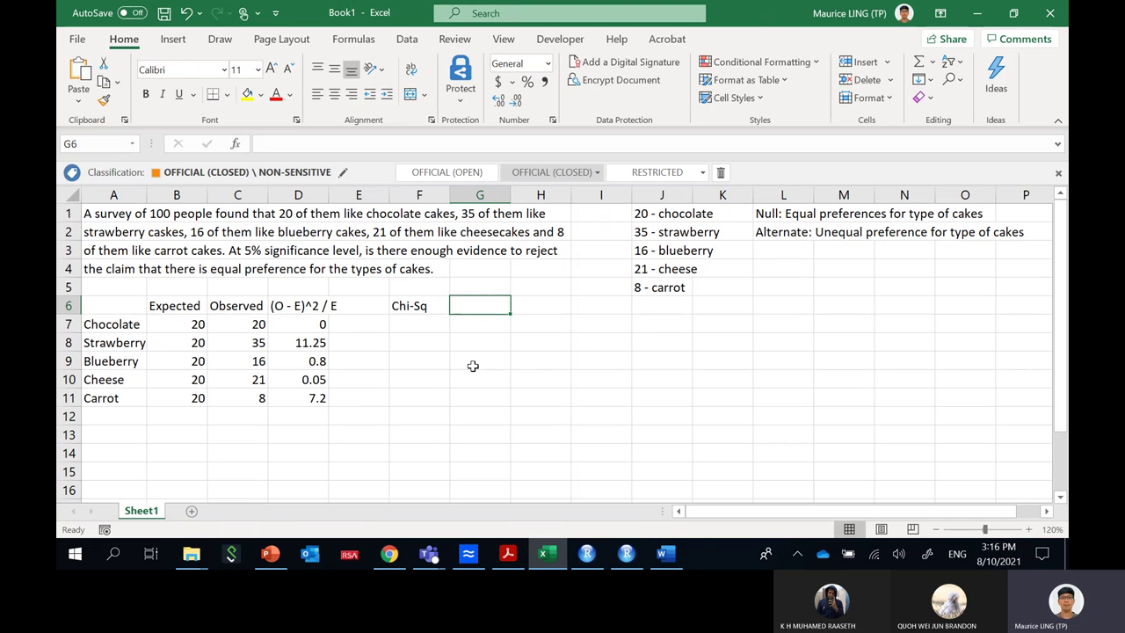
pyautogui.write('=sum')
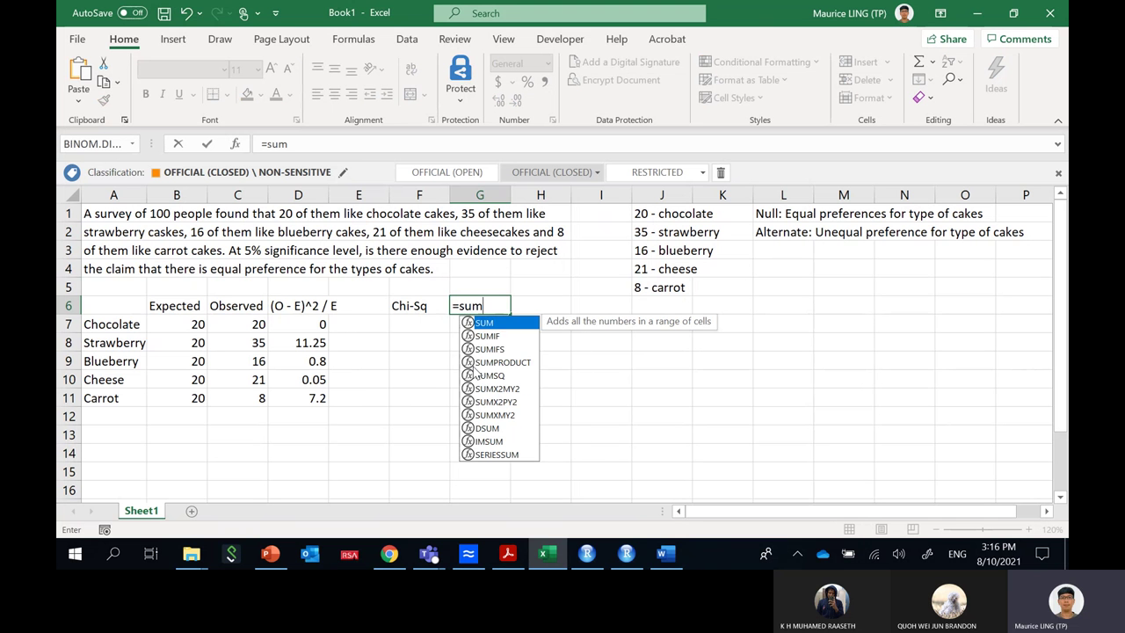
pyautogui.write('(')
pyautogui.moveTo(315, 327); pyautogui.dragTo(312, 389)
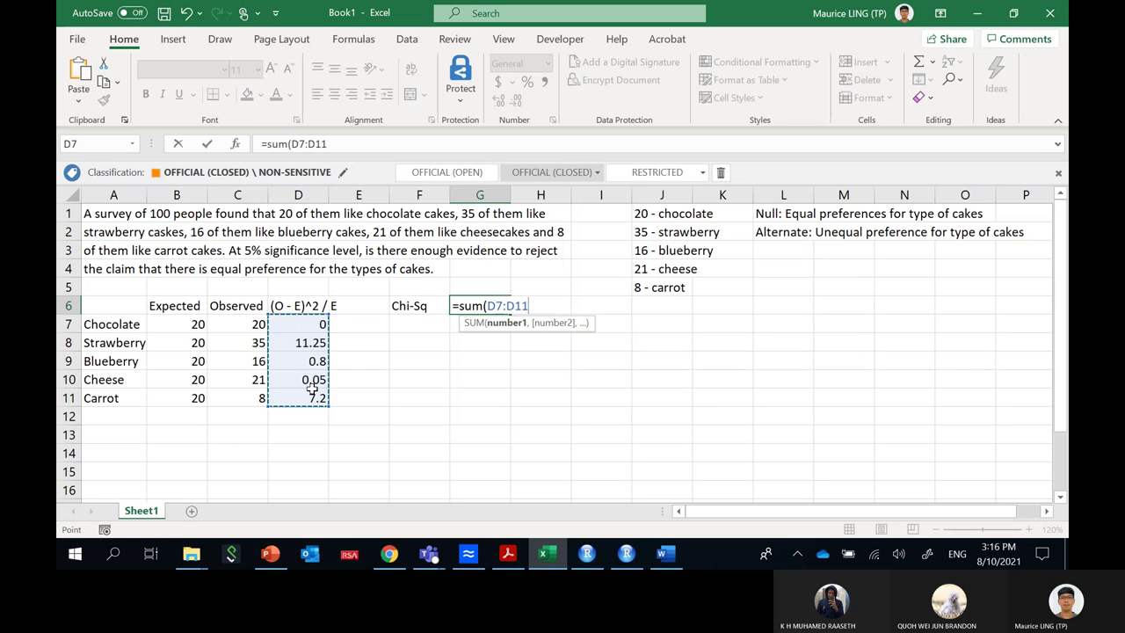
pyautogui.press('Return')
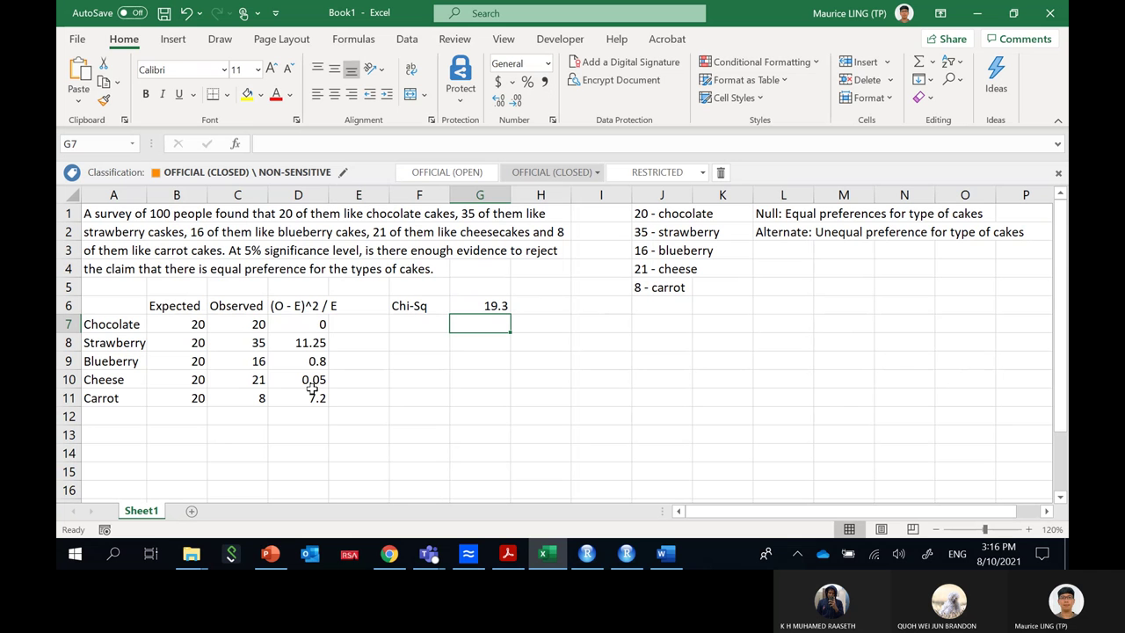
pyautogui.moveTo(286, 323); pyautogui.dragTo(285, 393)
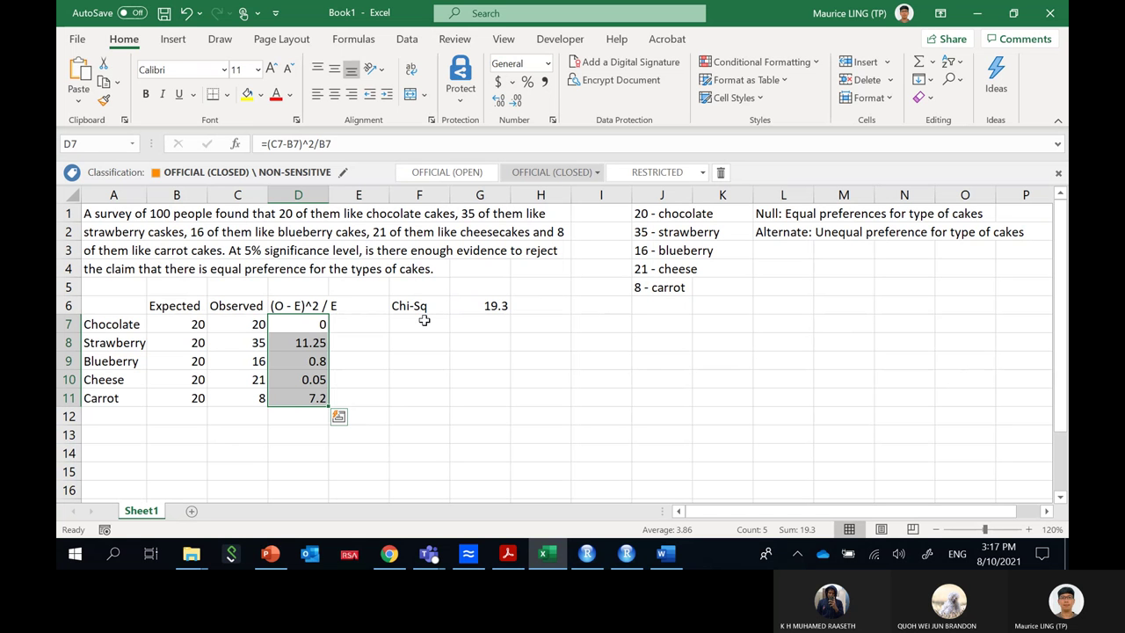
# - Add the label "df" in cell F7 and enter 4 degrees of freedom in G7
pyautogui.click(424, 321)
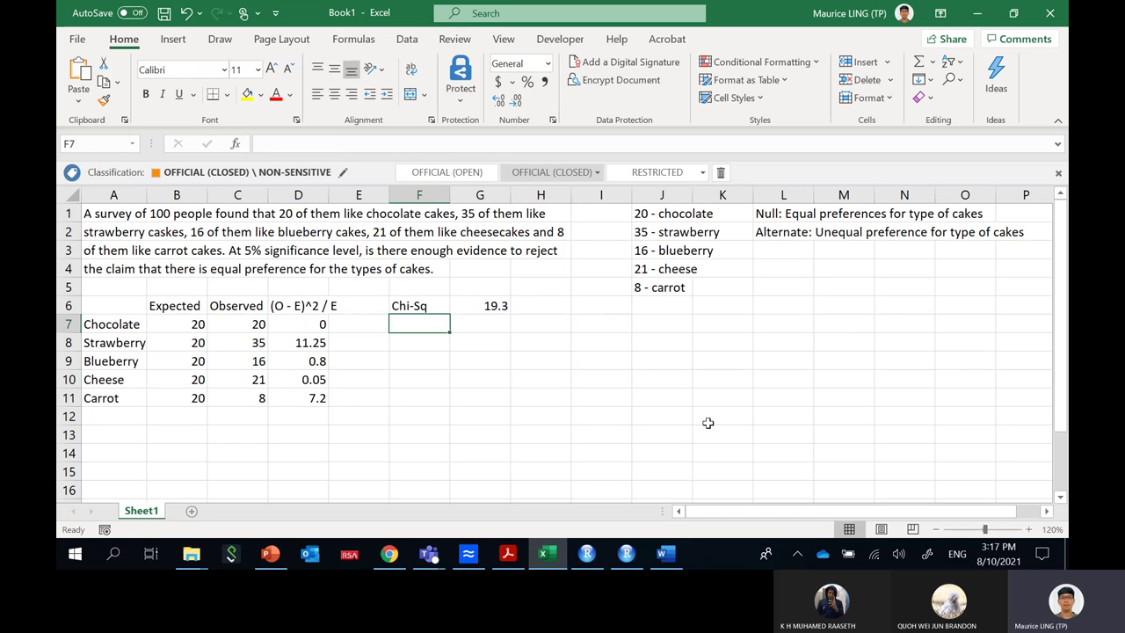
pyautogui.write('df')
pyautogui.press('Tab')
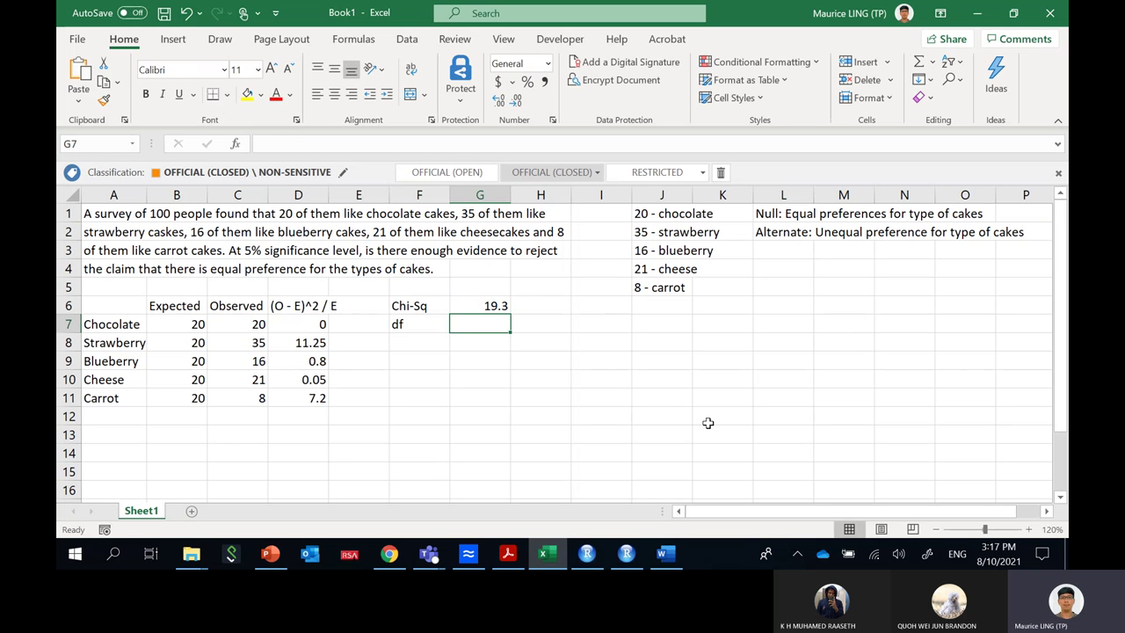
pyautogui.write('4')
pyautogui.press('Return')
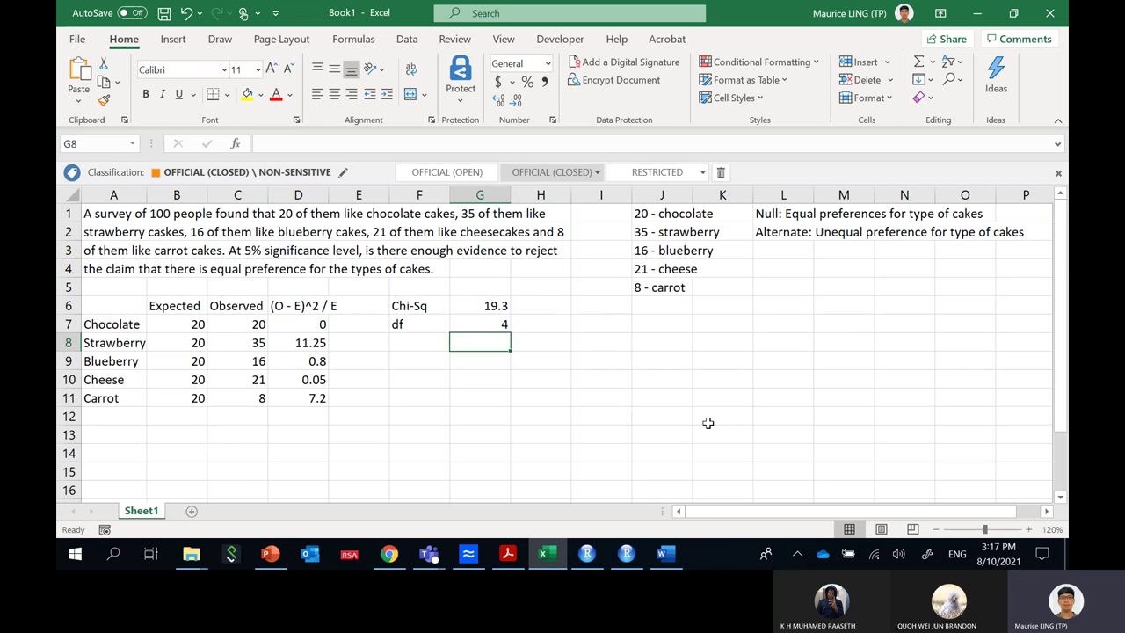
pyautogui.press('Left')
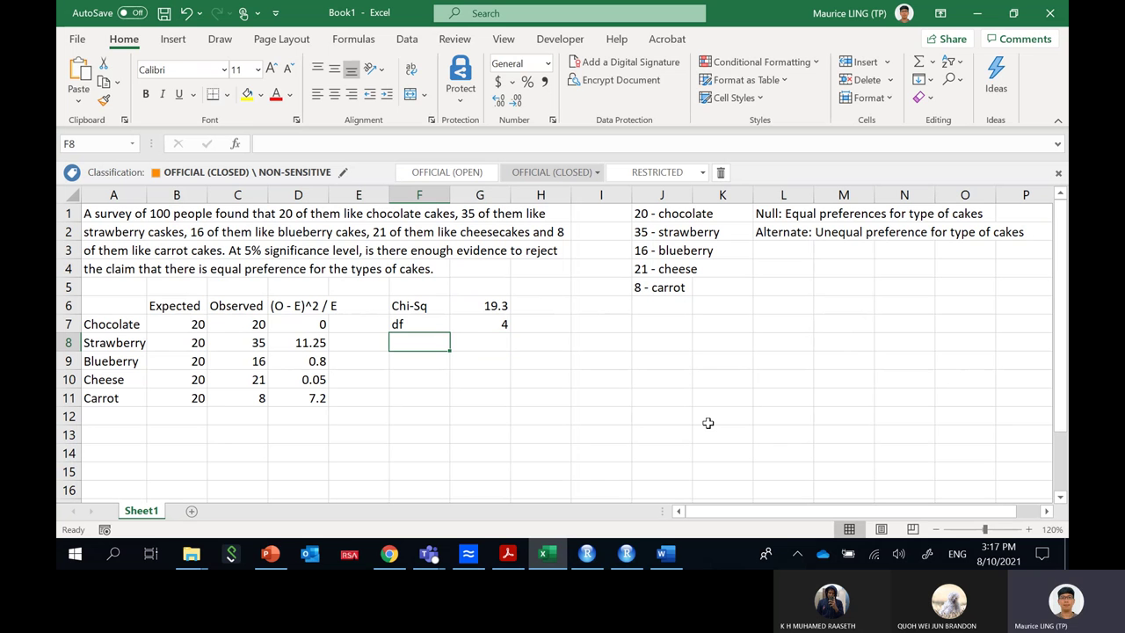
pyautogui.write('Cri')
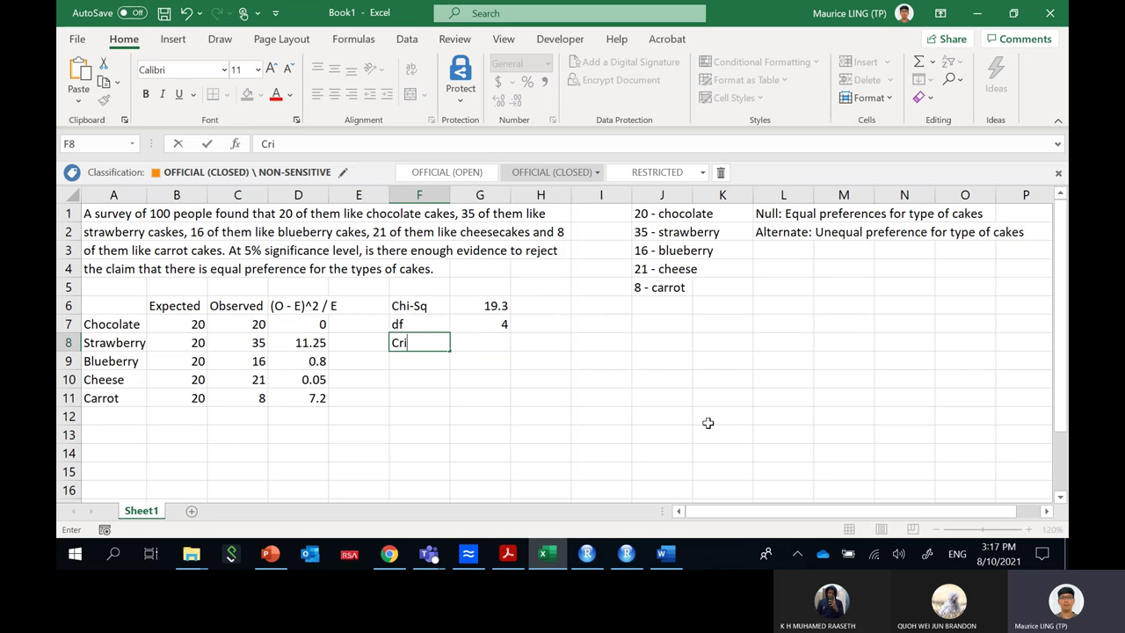
pyautogui.write('tical')
pyautogui.press('Tab')
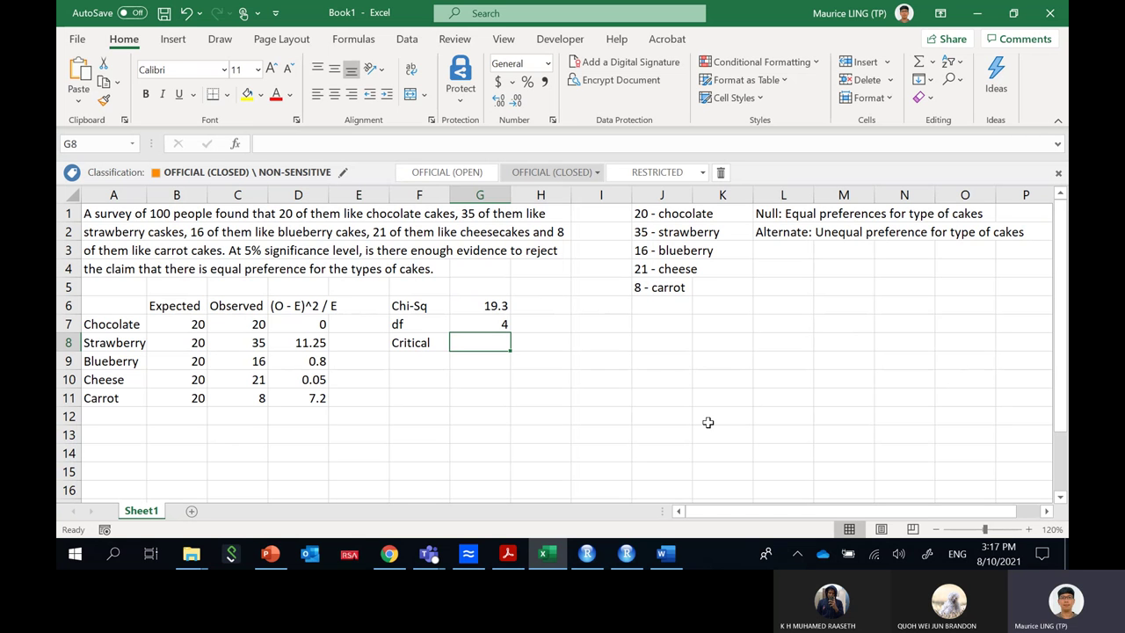
pyautogui.press('Down')
pyautogui.press('Up')
# - Label cell F8 "Significance" and enter the significance level 0.05 in G8
pyautogui.press('Left')
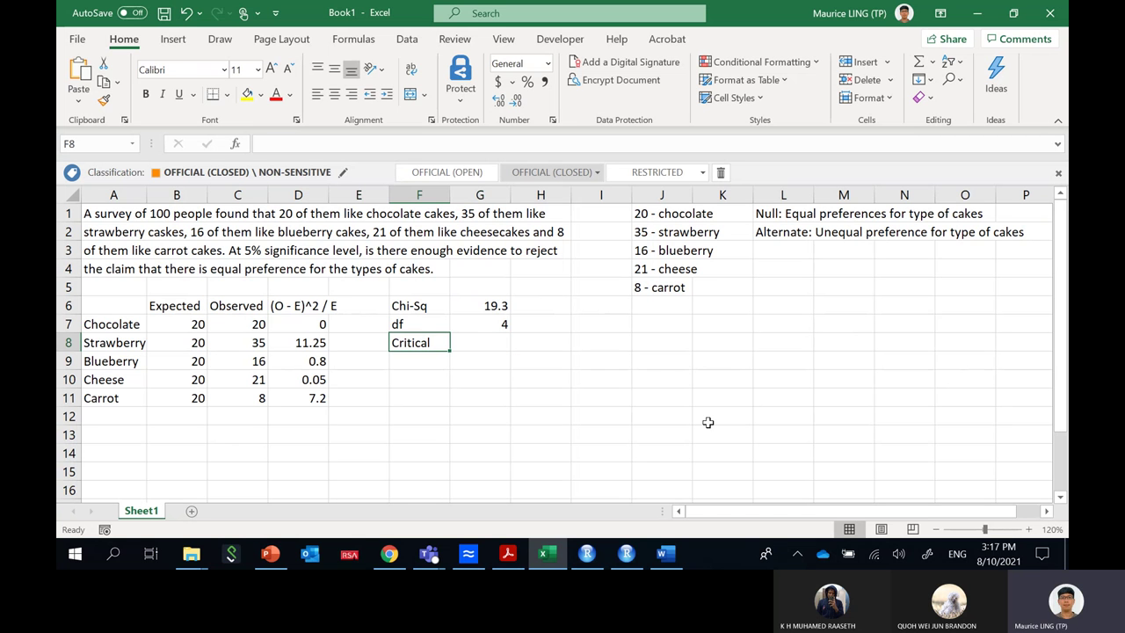
pyautogui.write('Sign')
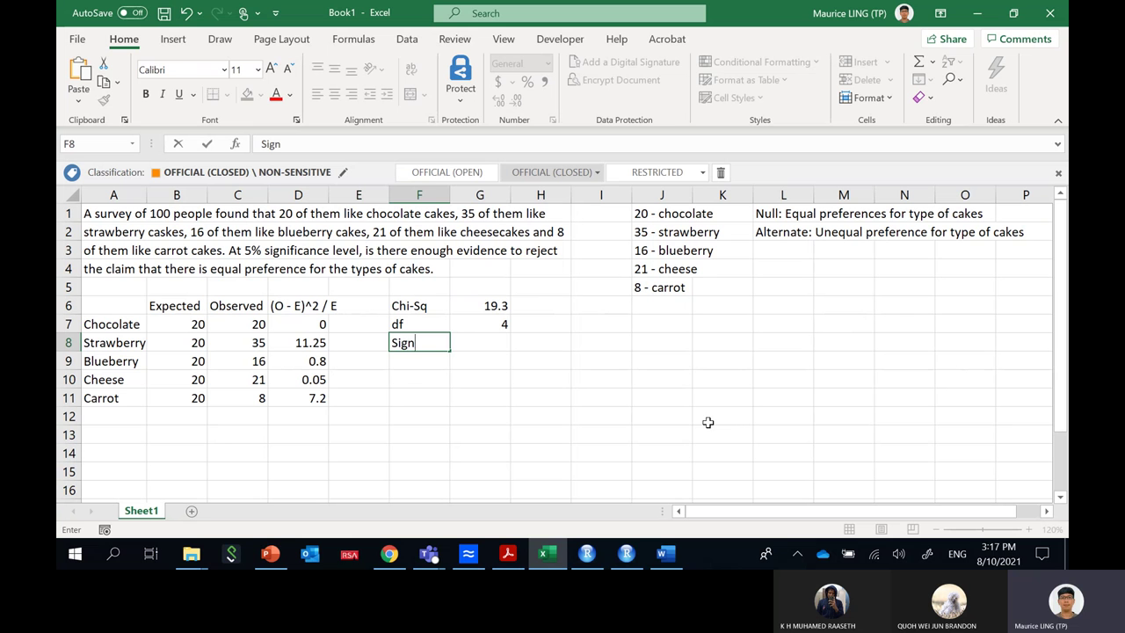
pyautogui.write('ificance')
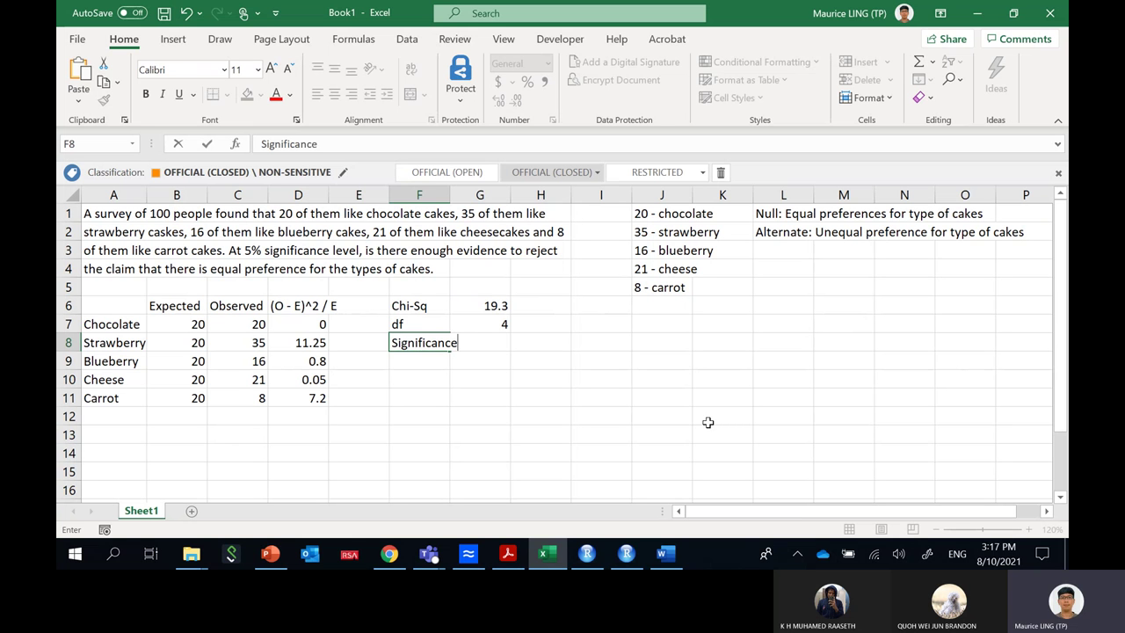
pyautogui.press('Right')
pyautogui.write('0.05')
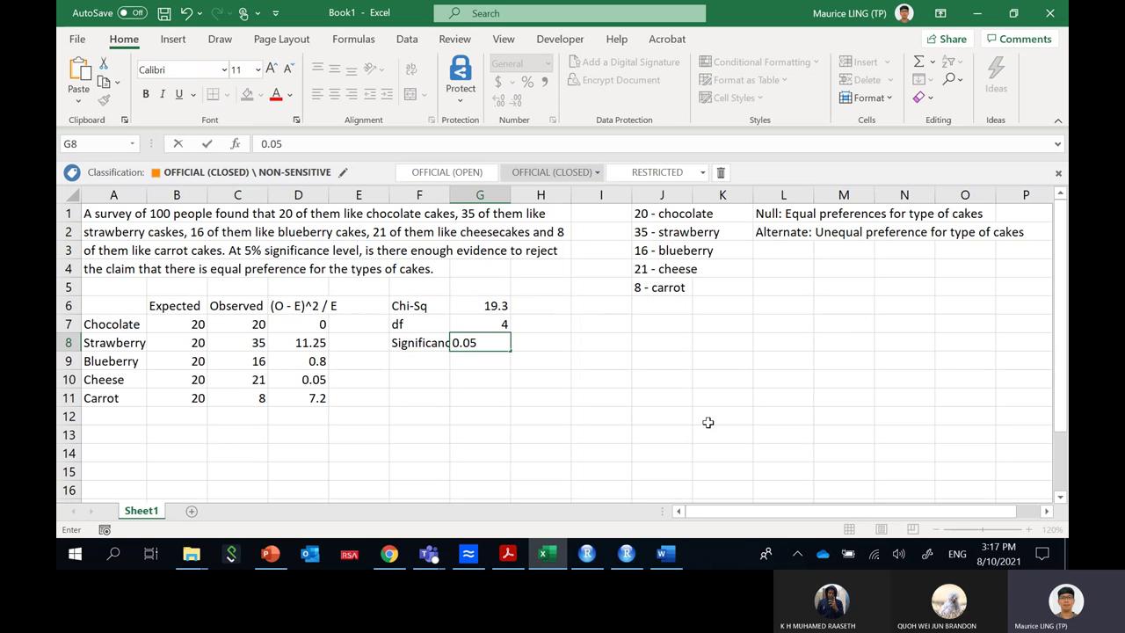
pyautogui.press('Return')
# - Enter the label "Critical" in cell F9, below the significance label
pyautogui.press('Return')
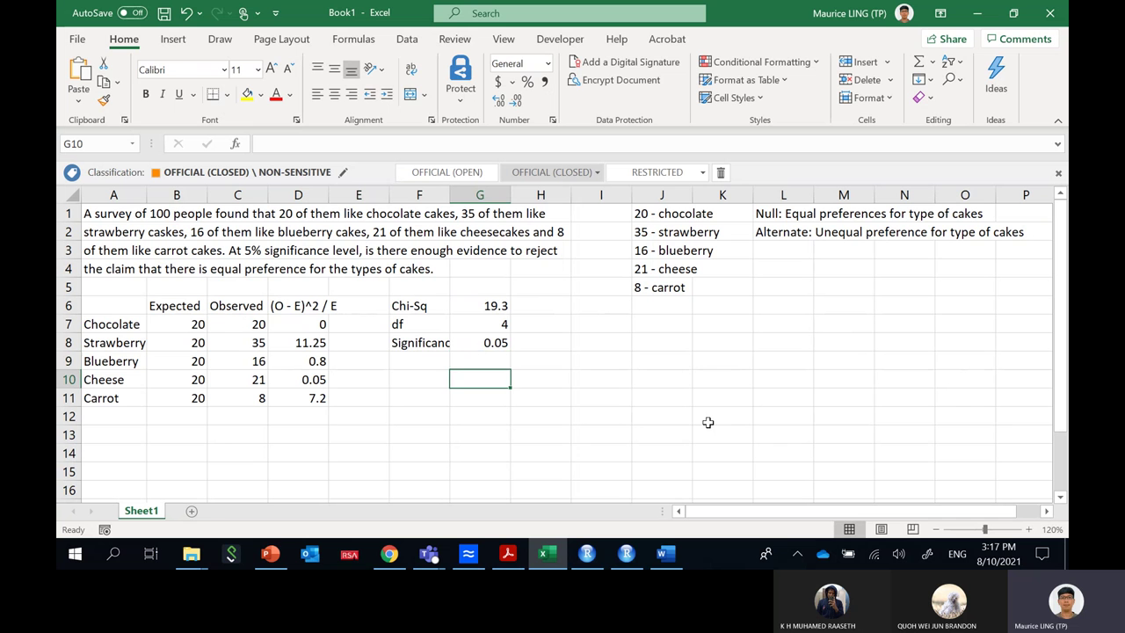
pyautogui.press('Up')
pyautogui.press('Left')
pyautogui.write('C')
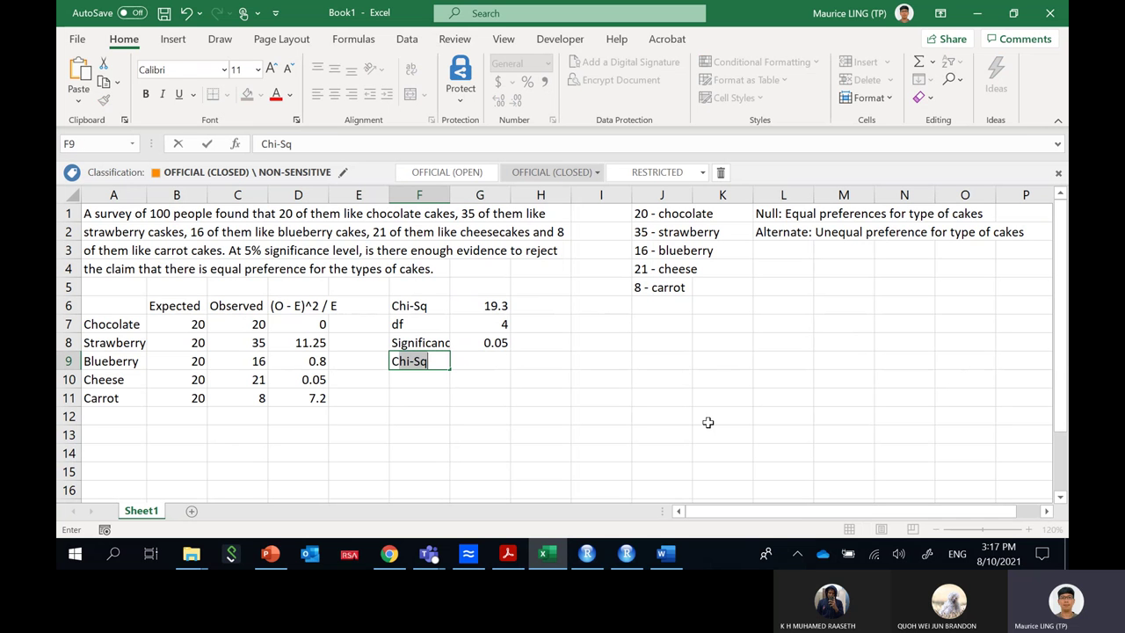
pyautogui.write('ritical')
pyautogui.press('Tab')
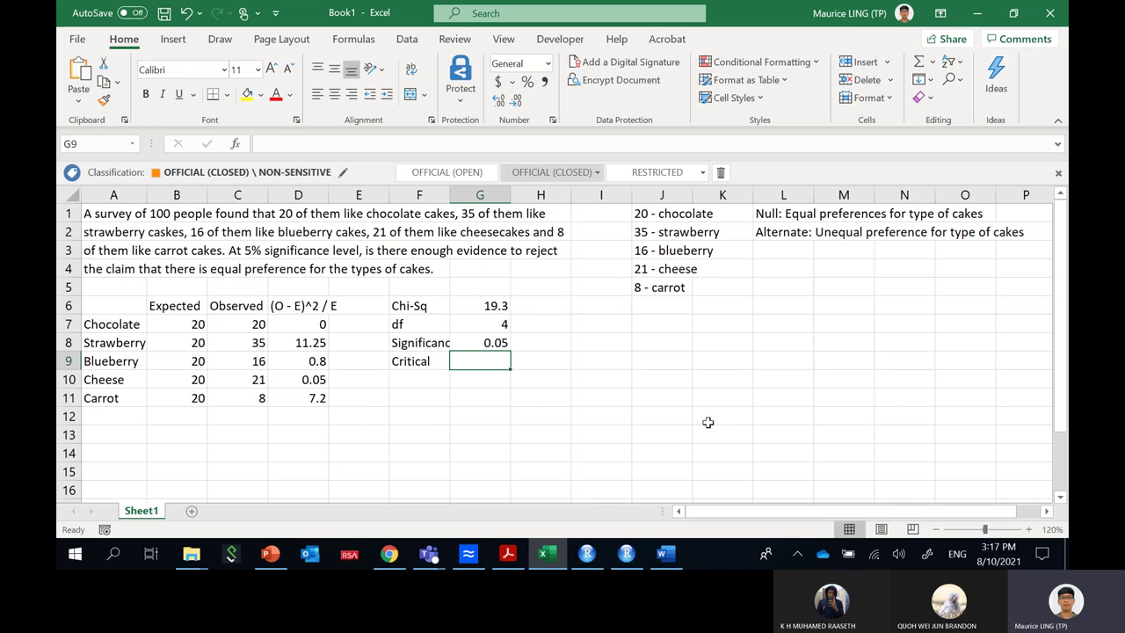
# - Calculate the right-tailed critical value in cell G9 with the formula =CHISQ.INV.RT(G8,G7)
pyautogui.write('=chi')
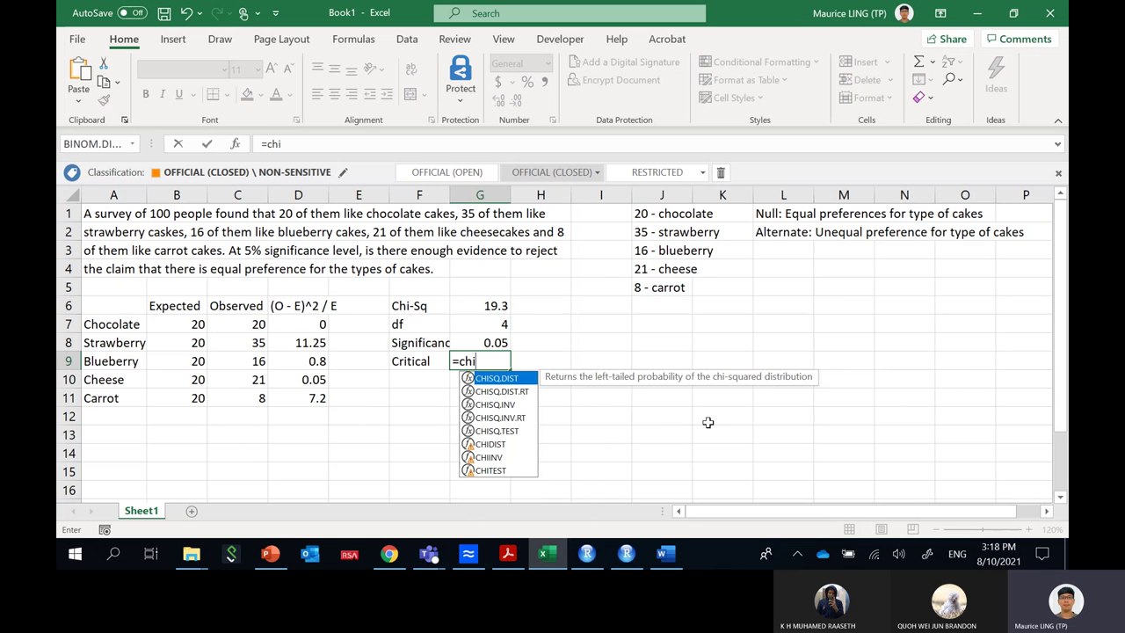
pyautogui.click(523, 419)
pyautogui.doubleClick(523, 419)
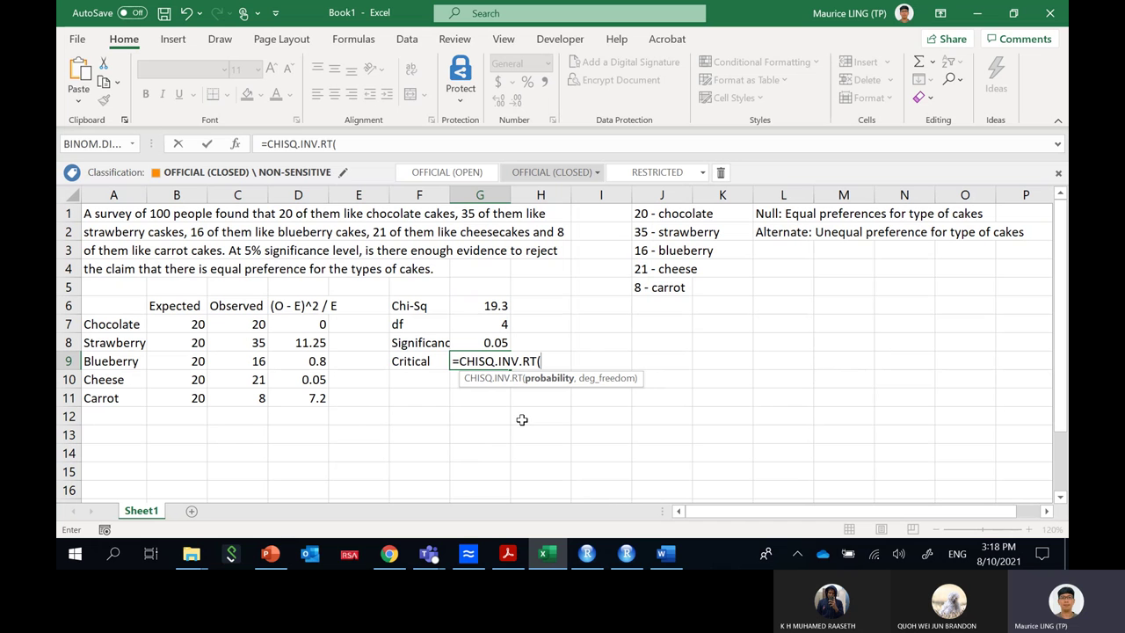
pyautogui.click(490, 343)
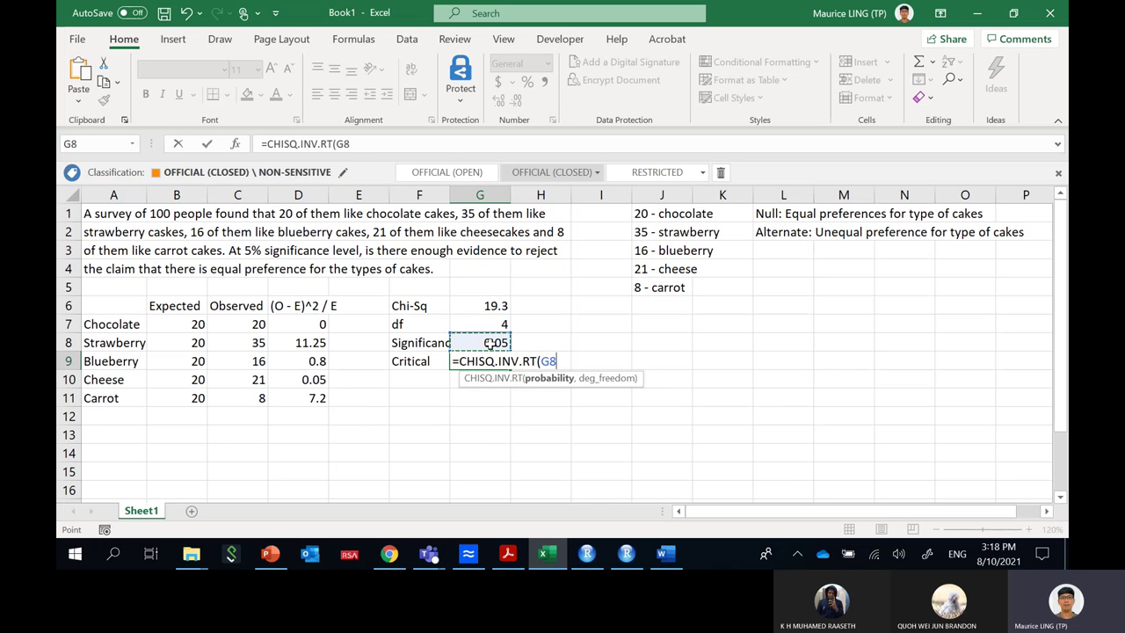
pyautogui.write(',')
pyautogui.click(494, 324)
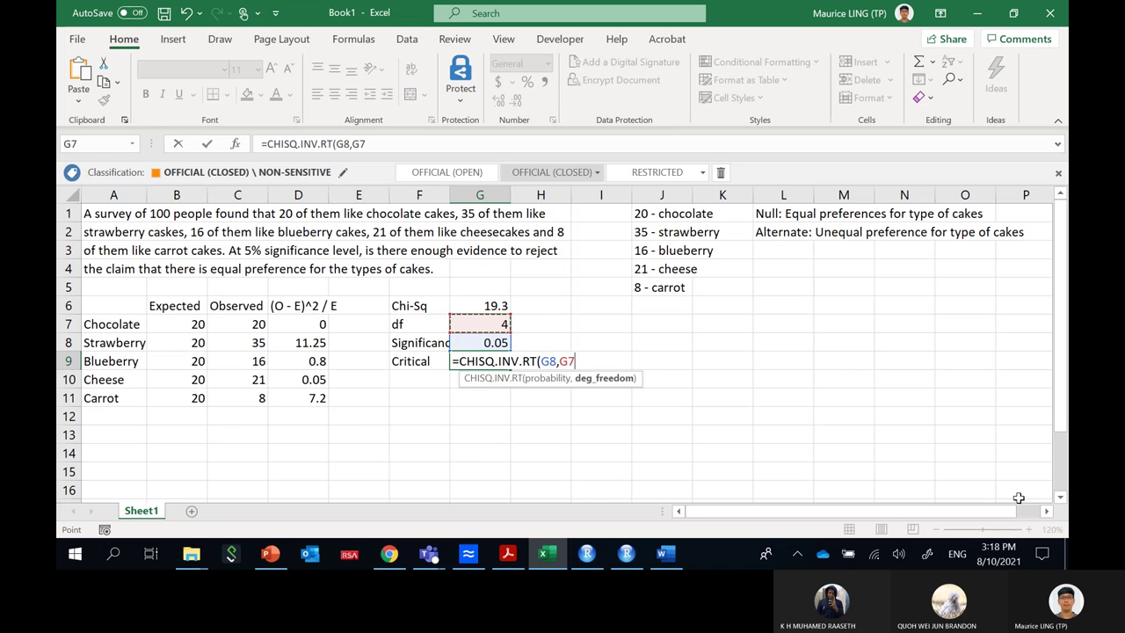
pyautogui.write(')')
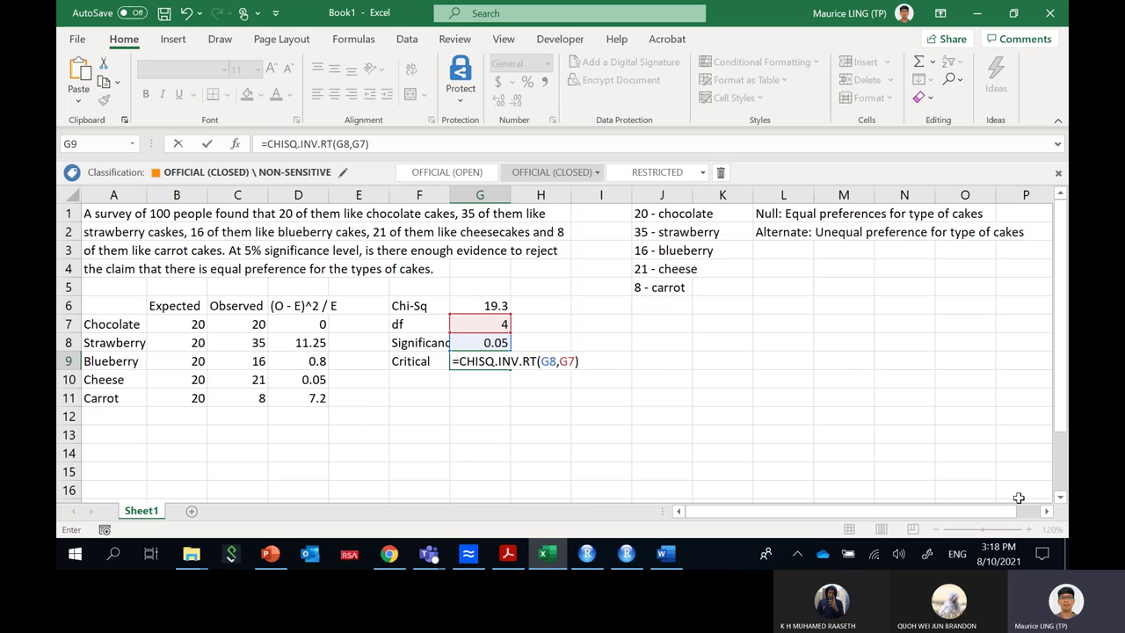
pyautogui.press('Return')
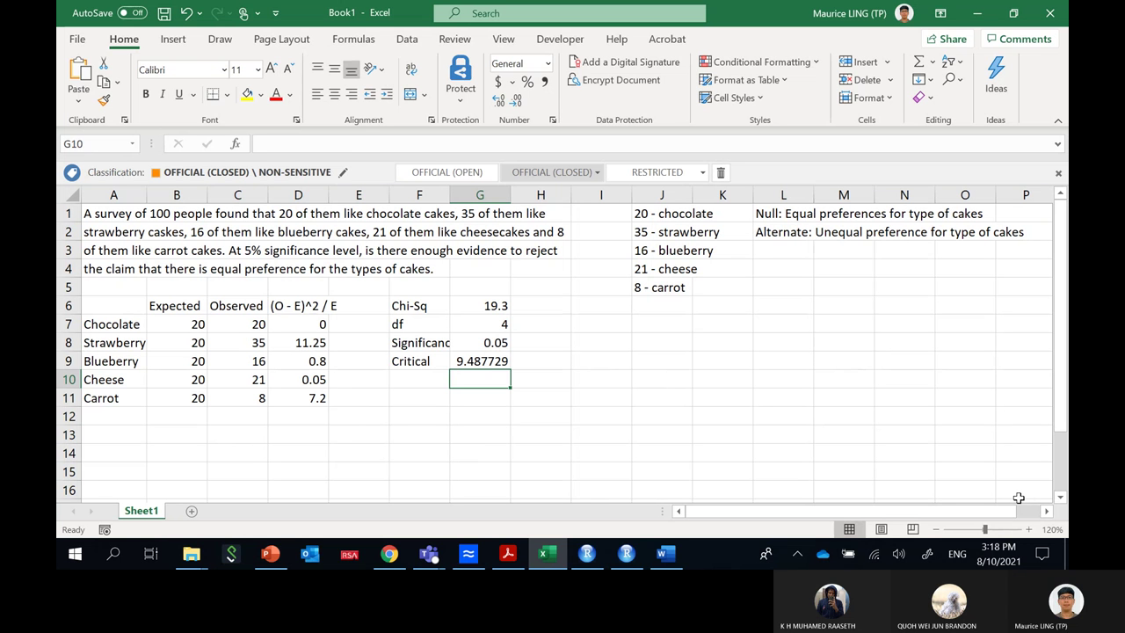
pyautogui.press('Up')
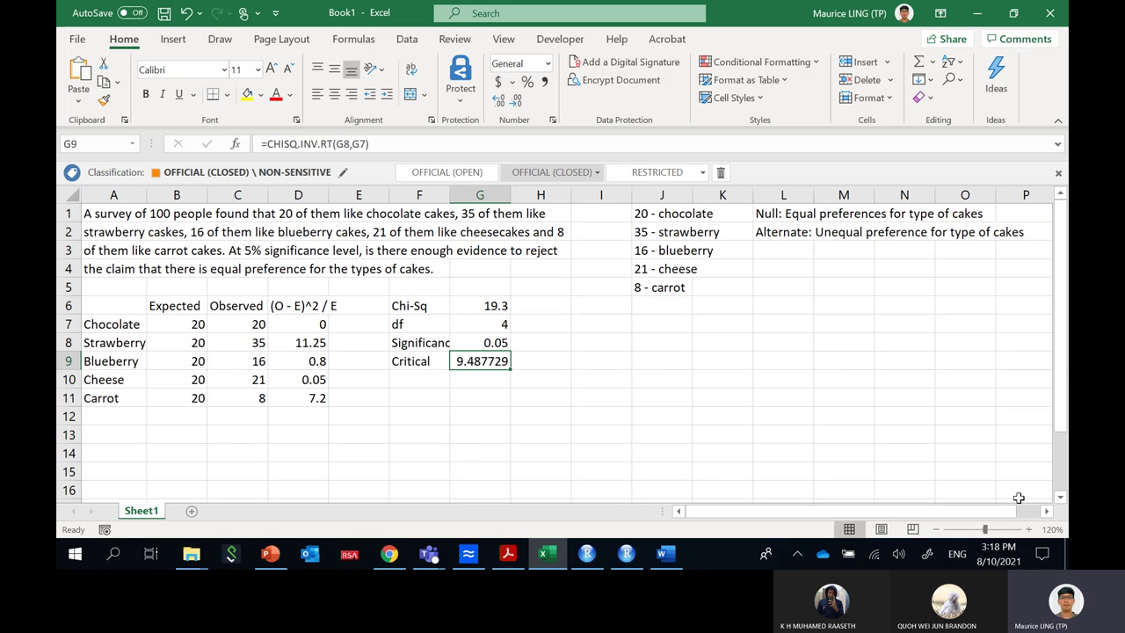
pyautogui.press('Up')
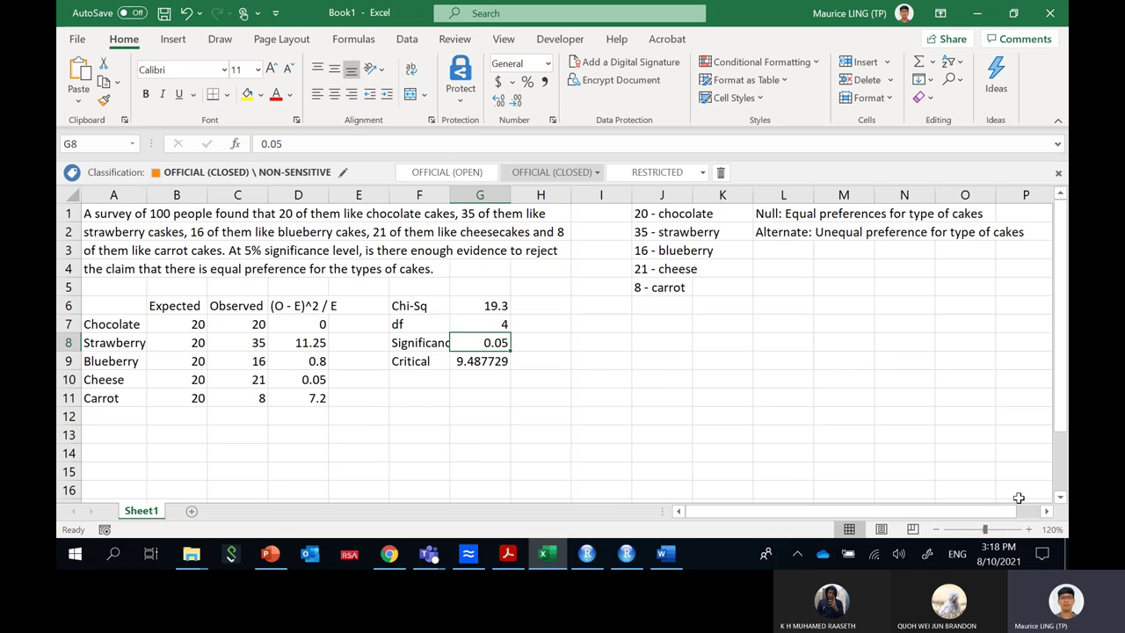
pyautogui.press('Up')
pyautogui.press('Up')
pyautogui.press('Right')
pyautogui.press('Down')
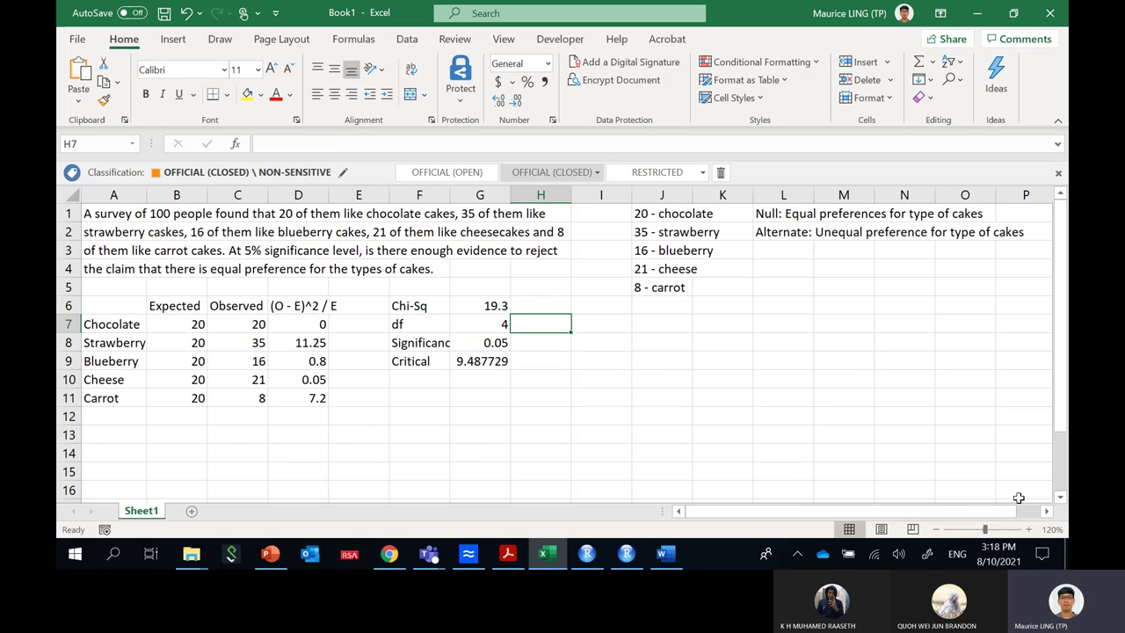
pyautogui.press('Right')
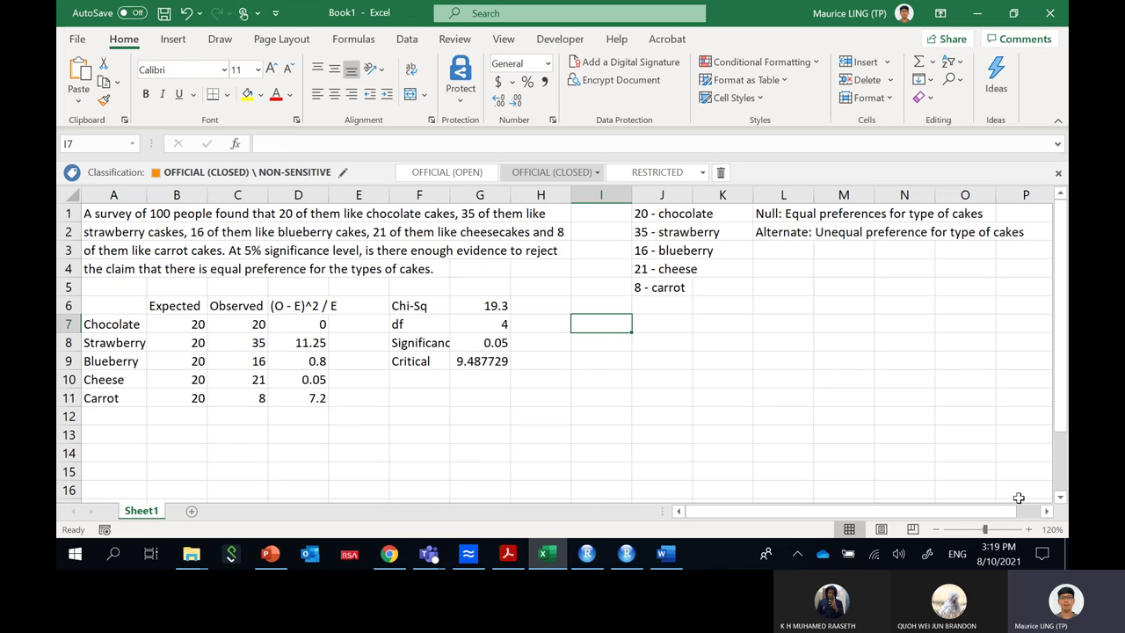
pyautogui.keyDown('shift'); pyautogui.click(1019, 495); pyautogui.keyUp('shift')
pyautogui.write('in')
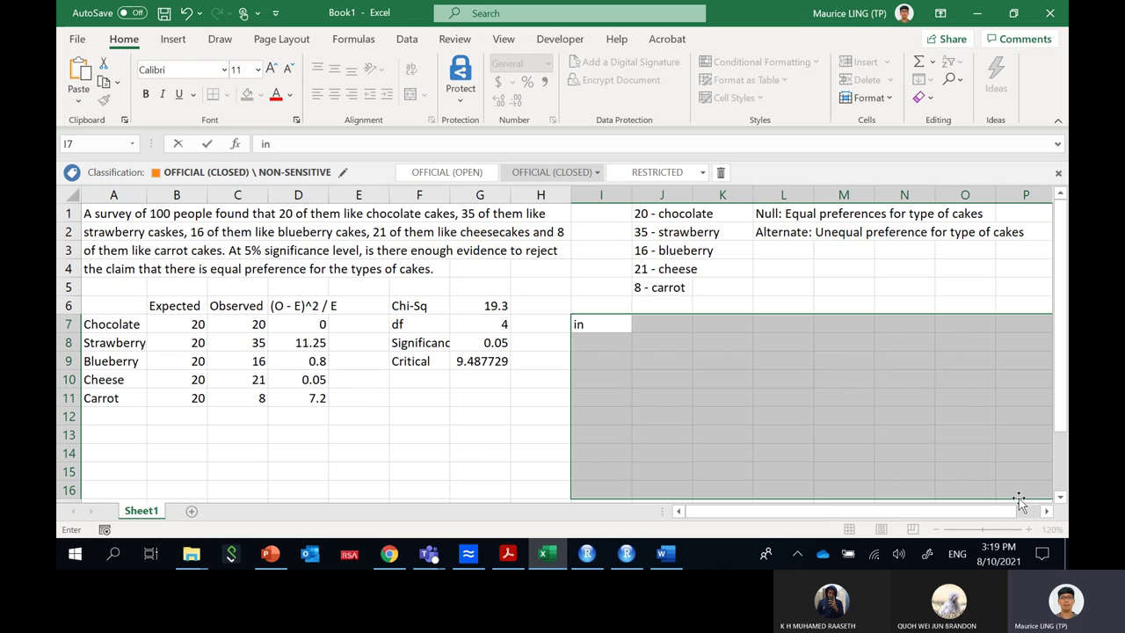
pyautogui.press('BackSpace')
pyautogui.press('BackSpace')
pyautogui.press('Return')
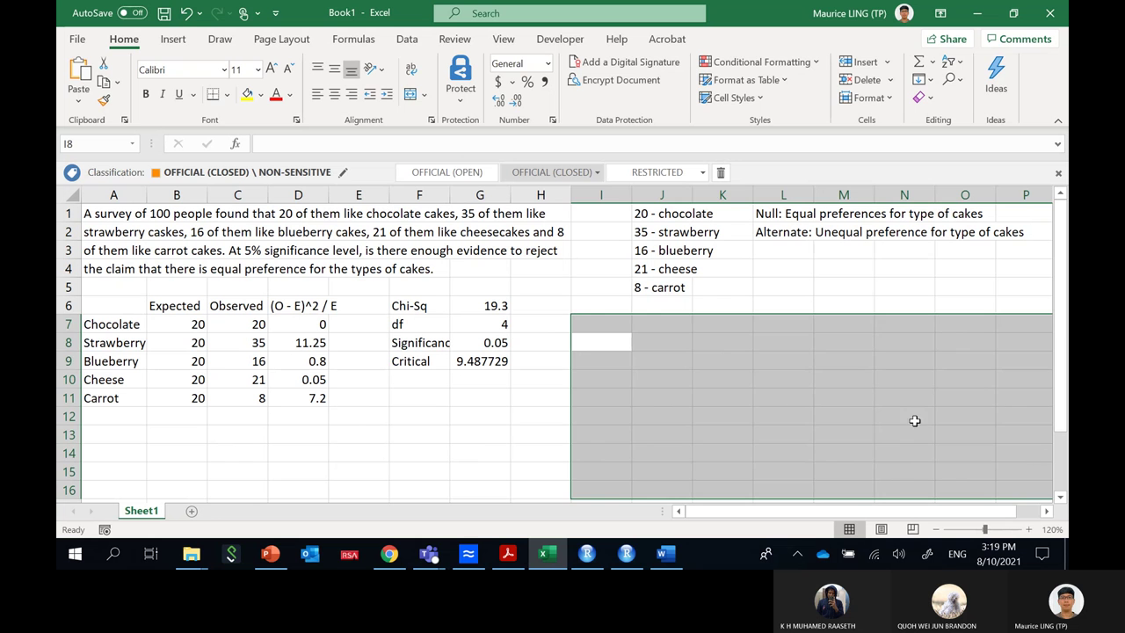
pyautogui.click(774, 400)
# - Enter the conclusion "Since Chi-Sq statistic > critical value, reject null hypothesis" in cell I7
pyautogui.click(615, 323)
pyautogui.write('S')
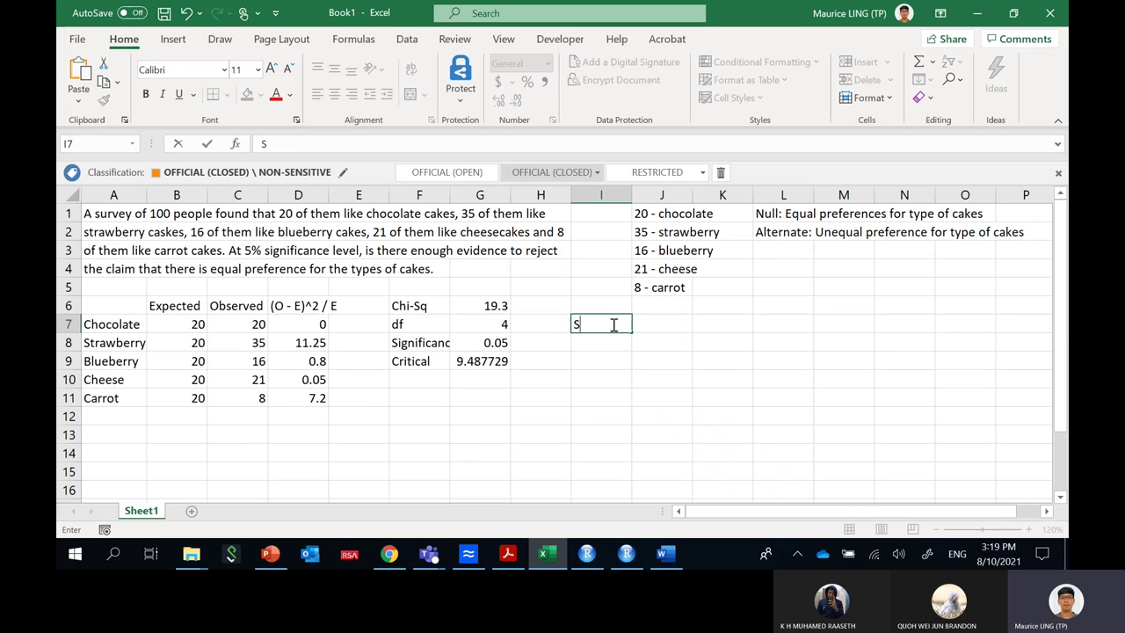
pyautogui.write('ince Chi-Sq')
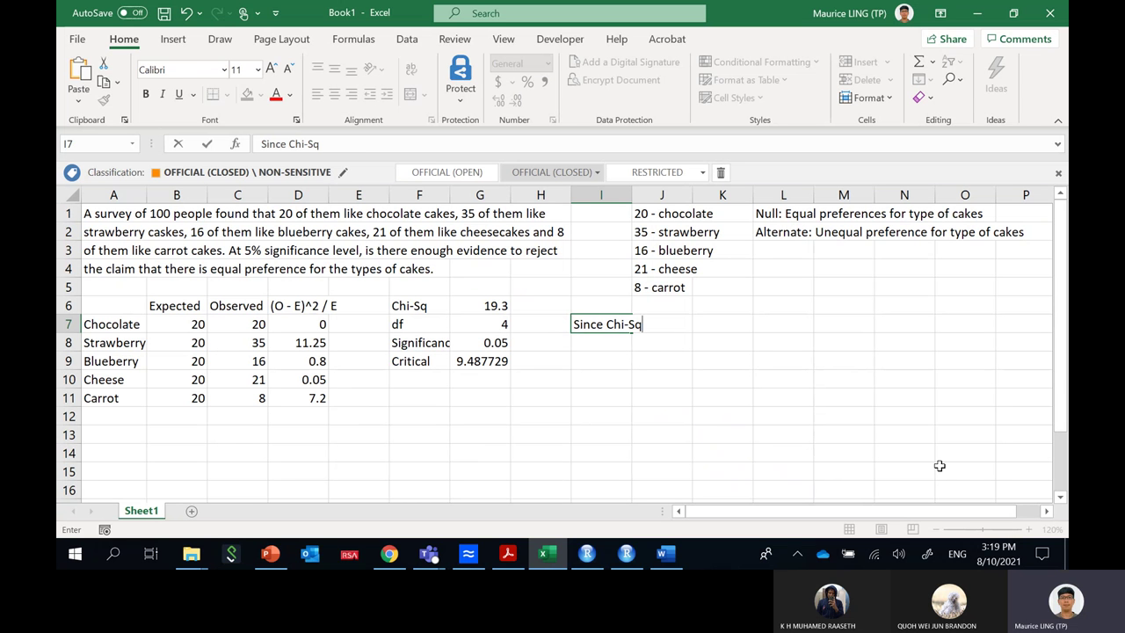
pyautogui.write(' statistic > critical value')
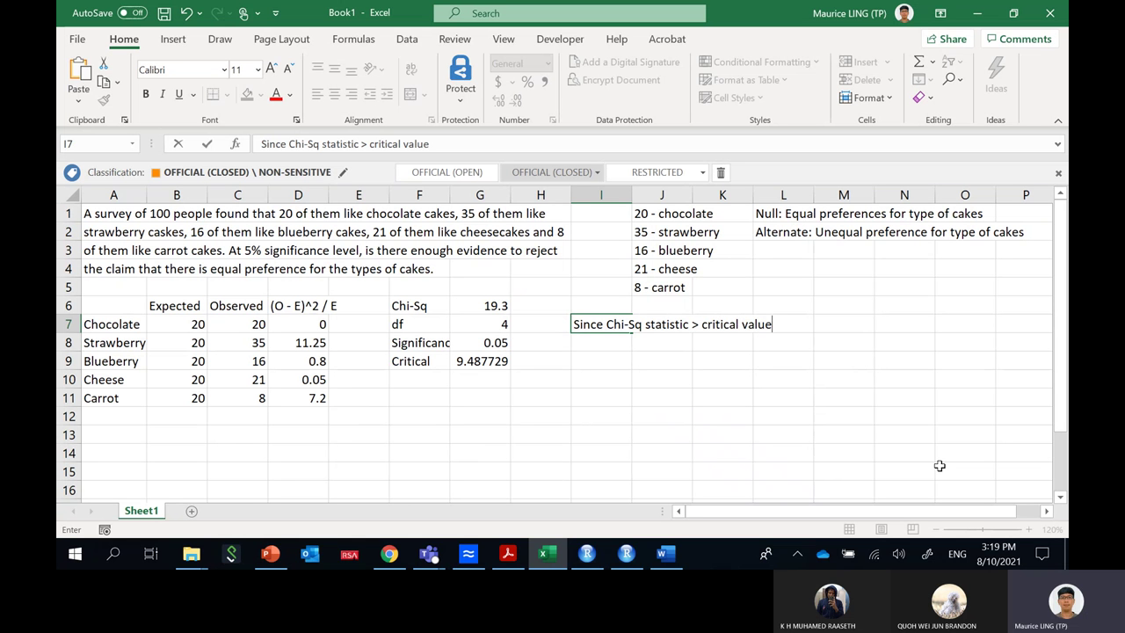
pyautogui.write(', reject null hy')
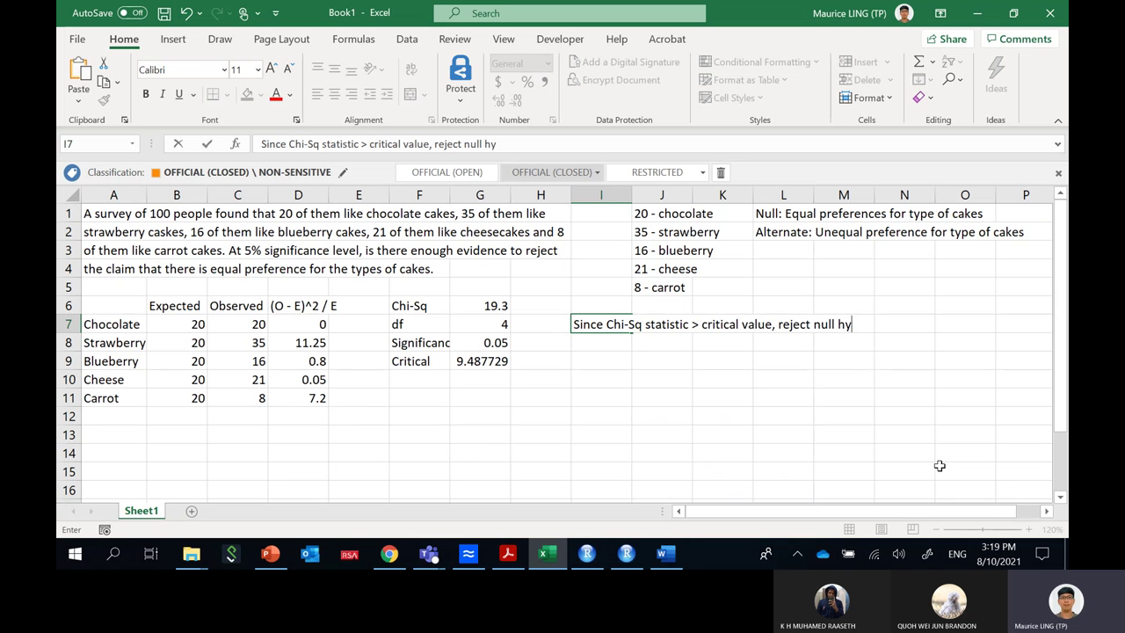
pyautogui.write('pothesis')
pyautogui.press('Return')
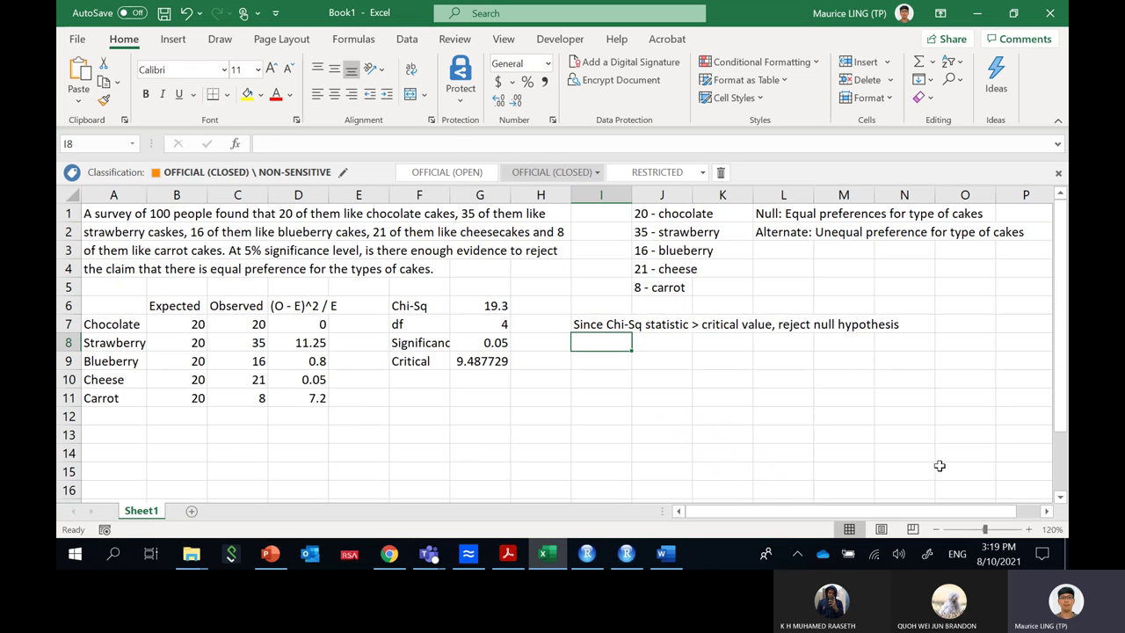
# - Add the line "Accept alternate hypothesis" in cell I8, below the rejection statement
pyautogui.write('Accept ')
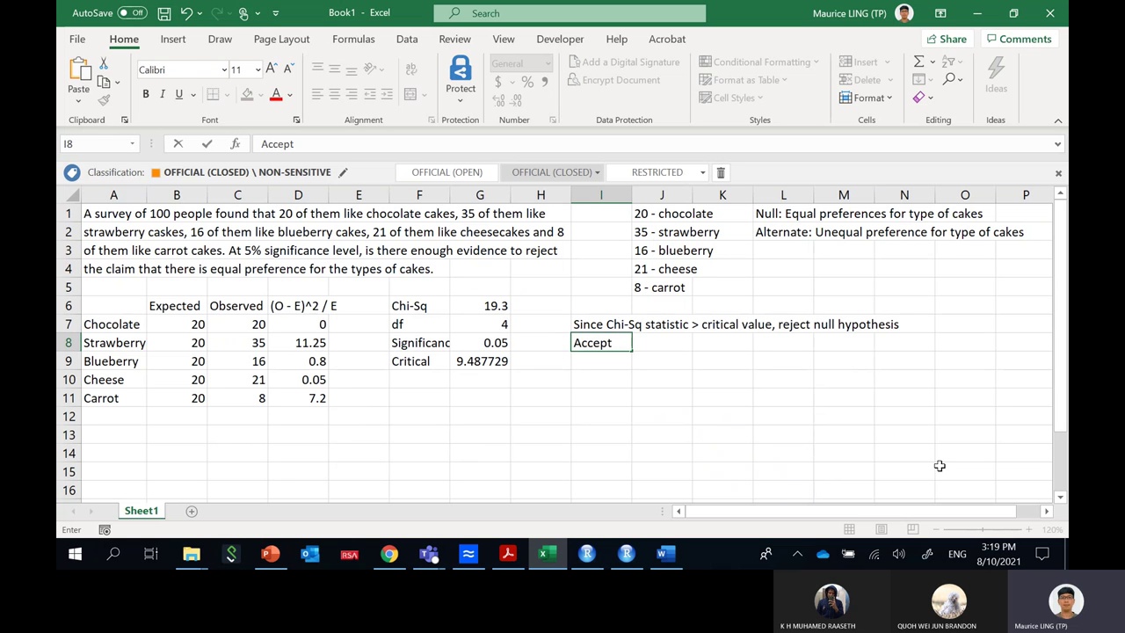
pyautogui.write('alternate hypothe')
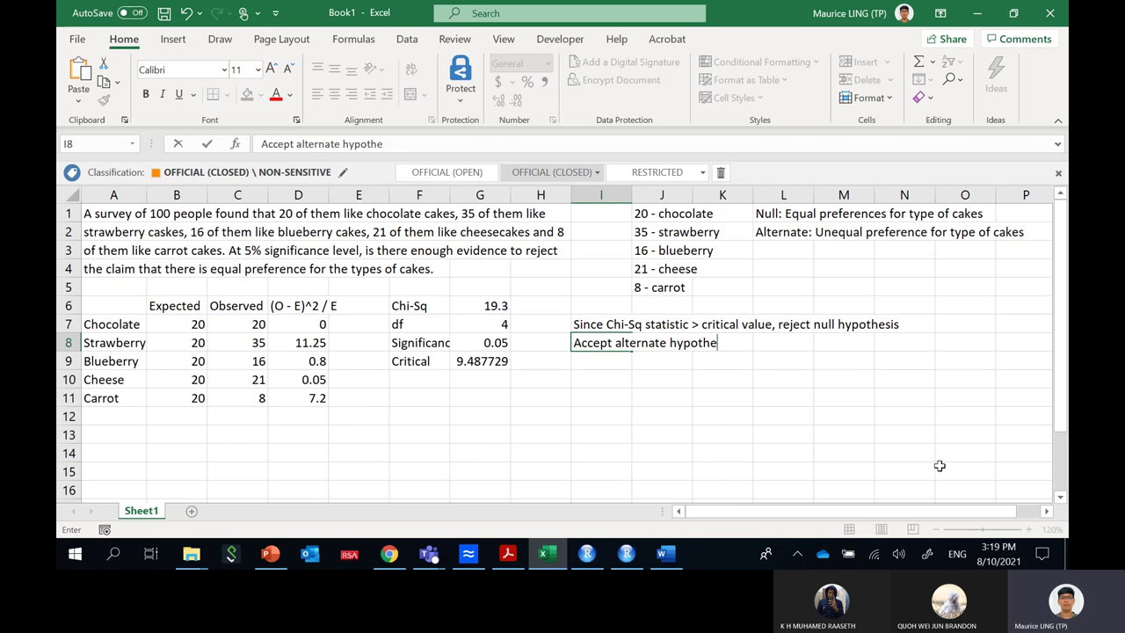
pyautogui.write('sis')
pyautogui.press('Return')
# - Write the final statement "There is unequal preference for type of cakes" in cell I9
pyautogui.write('T')
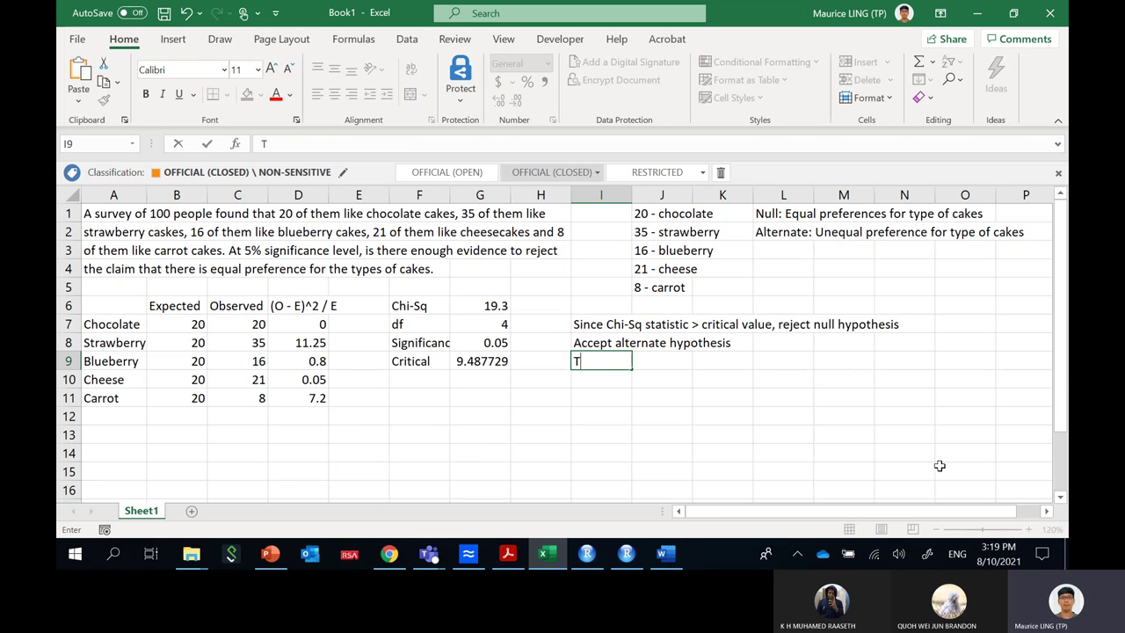
pyautogui.write('here is unequal prefer')
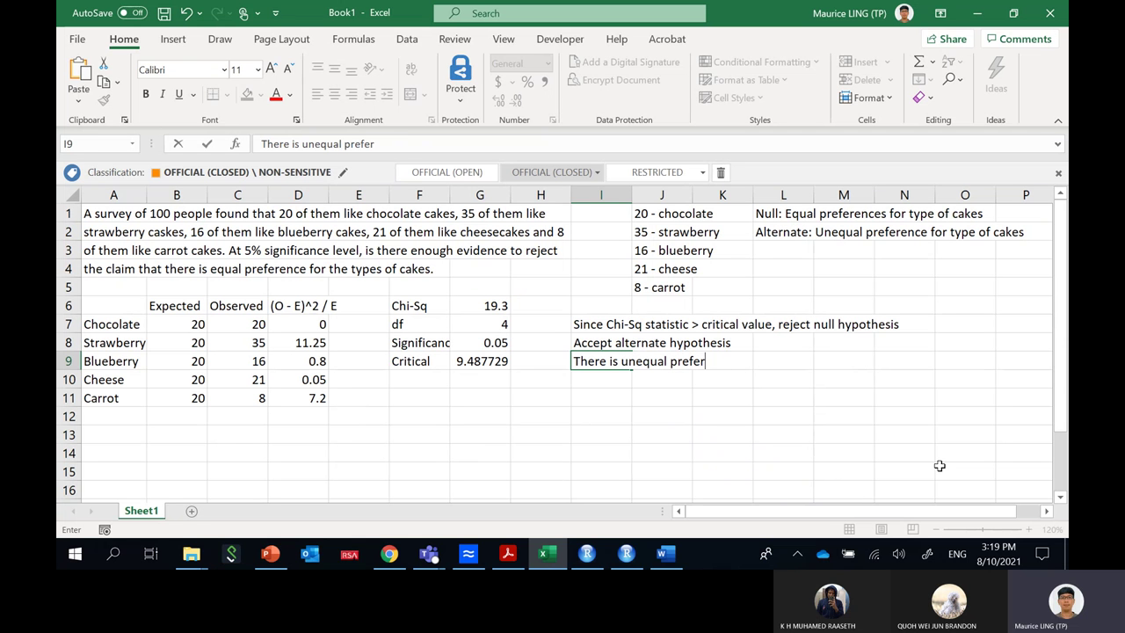
pyautogui.write('ence for type of ')
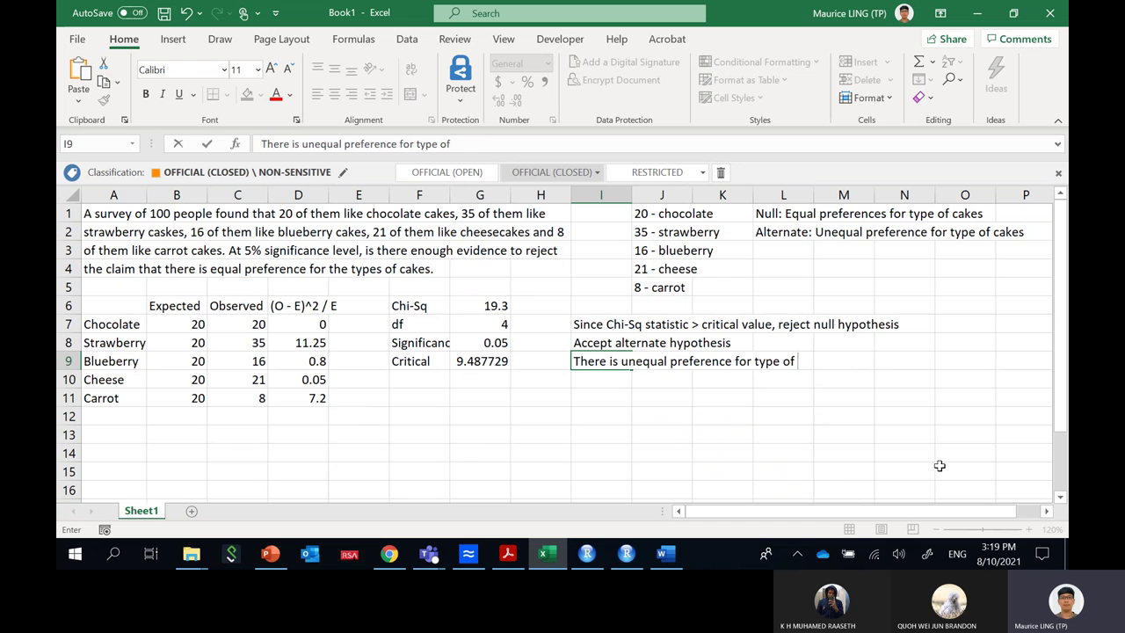
pyautogui.write('cakes')
pyautogui.press('Return')
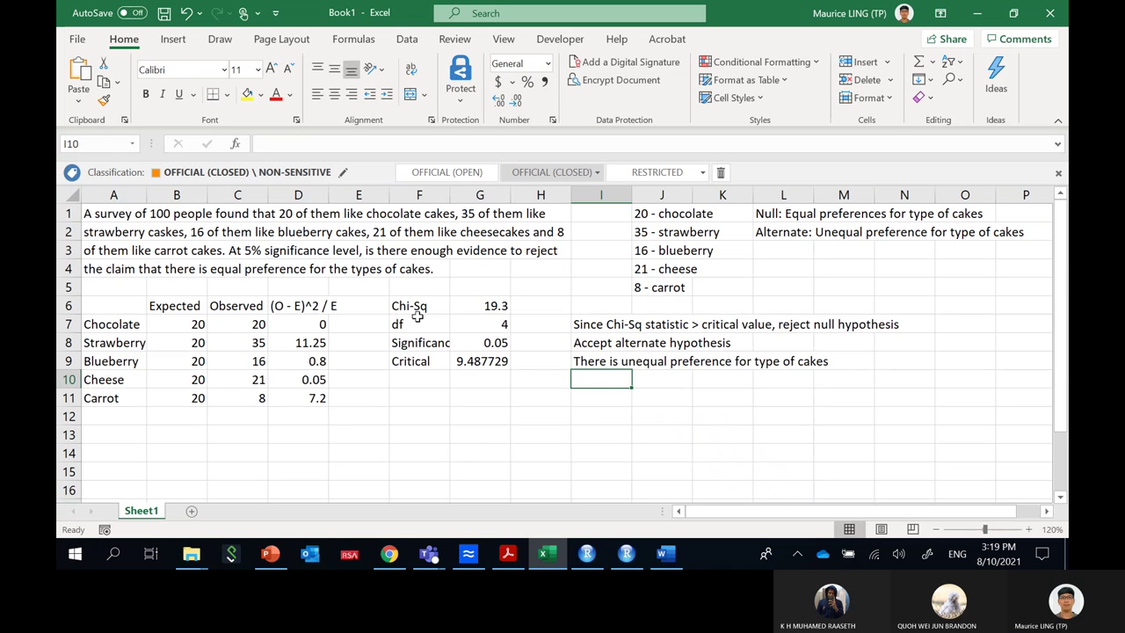
# - Highlight the critical value results and conclusion in F6:N10 with a yellow fill
pyautogui.moveTo(418, 317); pyautogui.dragTo(892, 375)
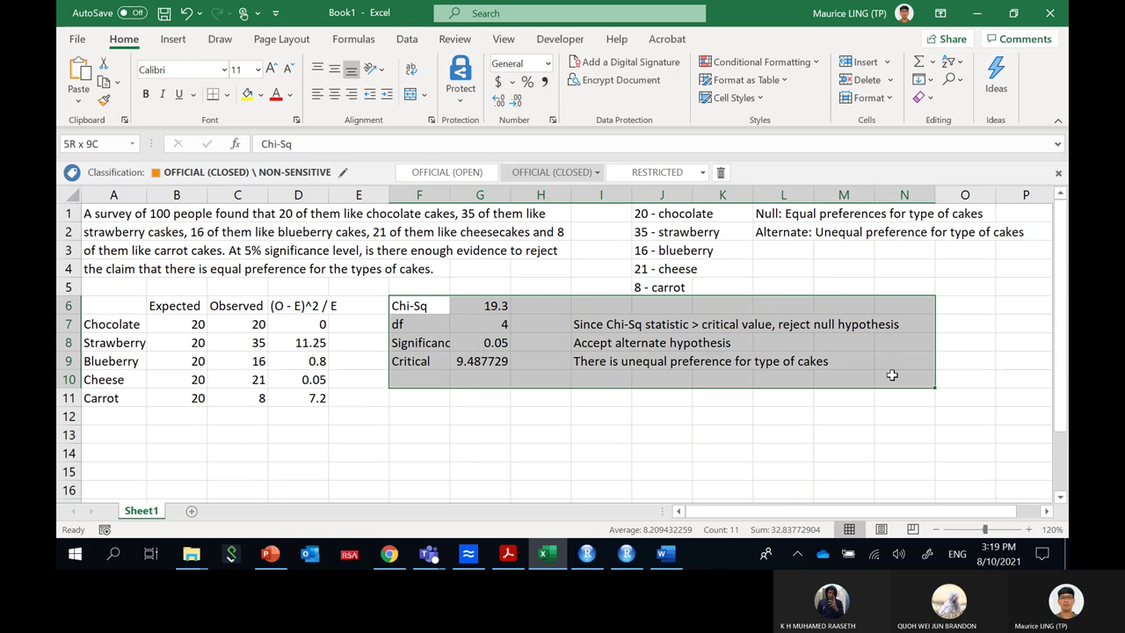
pyautogui.click(253, 96)
pyautogui.click(642, 472)
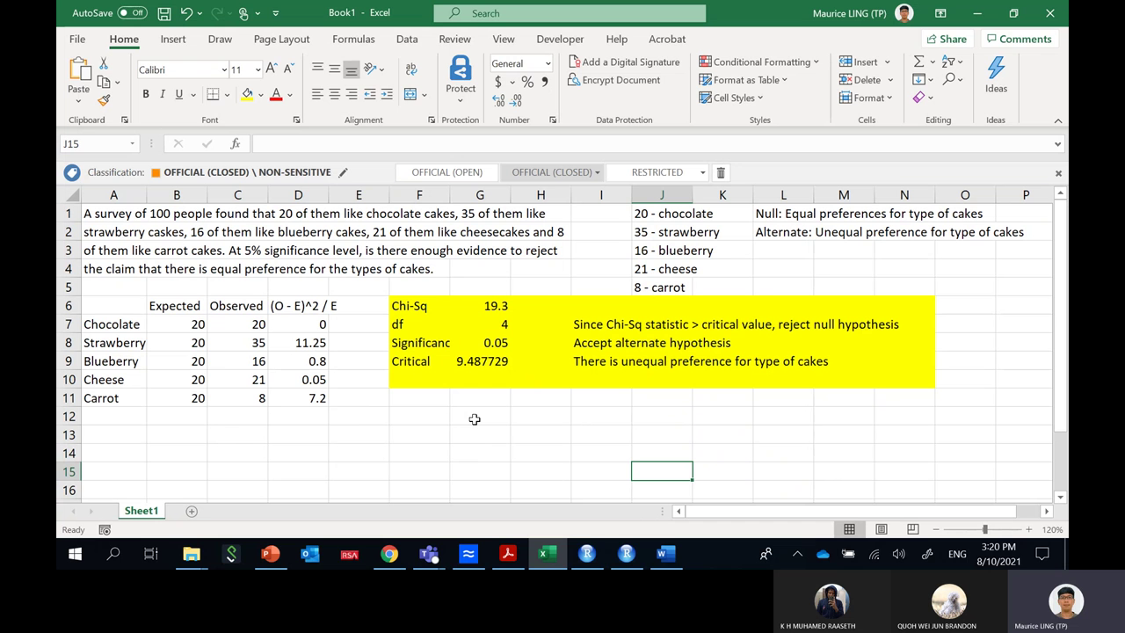
# - Enter the label "p-value" in cell F12, below the highlighted critical value block
pyautogui.click(432, 416)
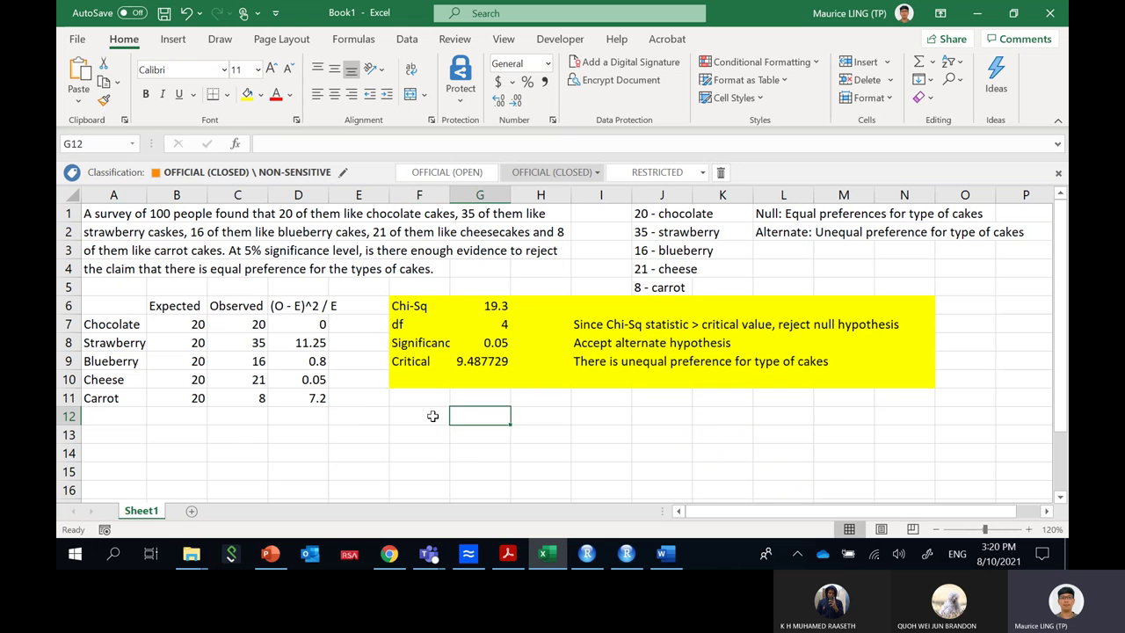
pyautogui.write('p')
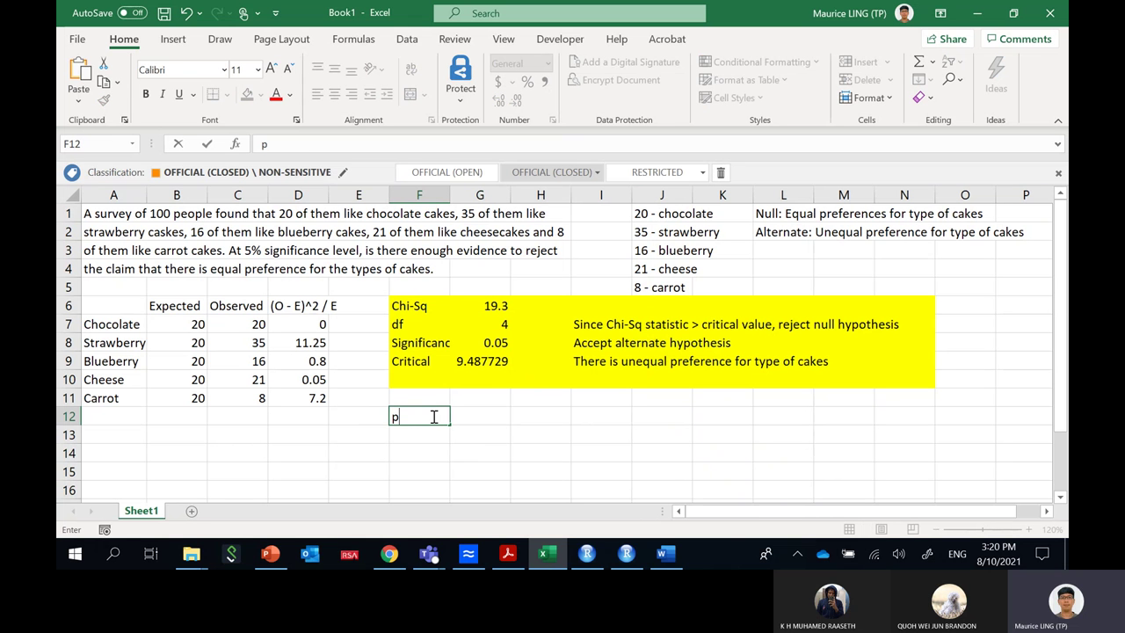
pyautogui.write('-valu')
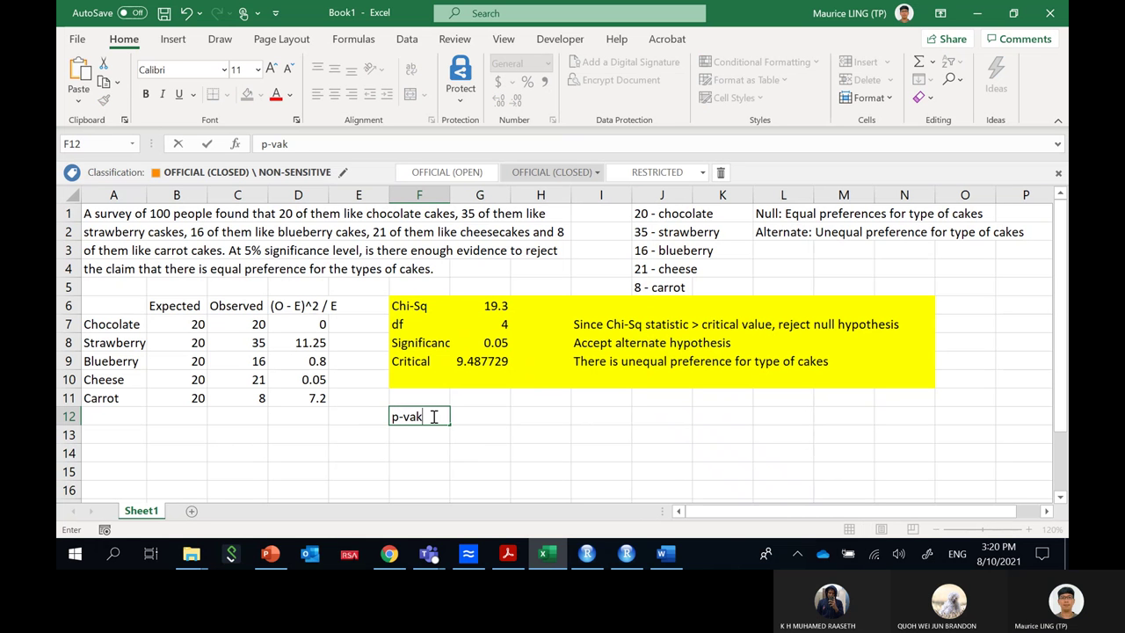
pyautogui.write('e')
pyautogui.press('Tab')
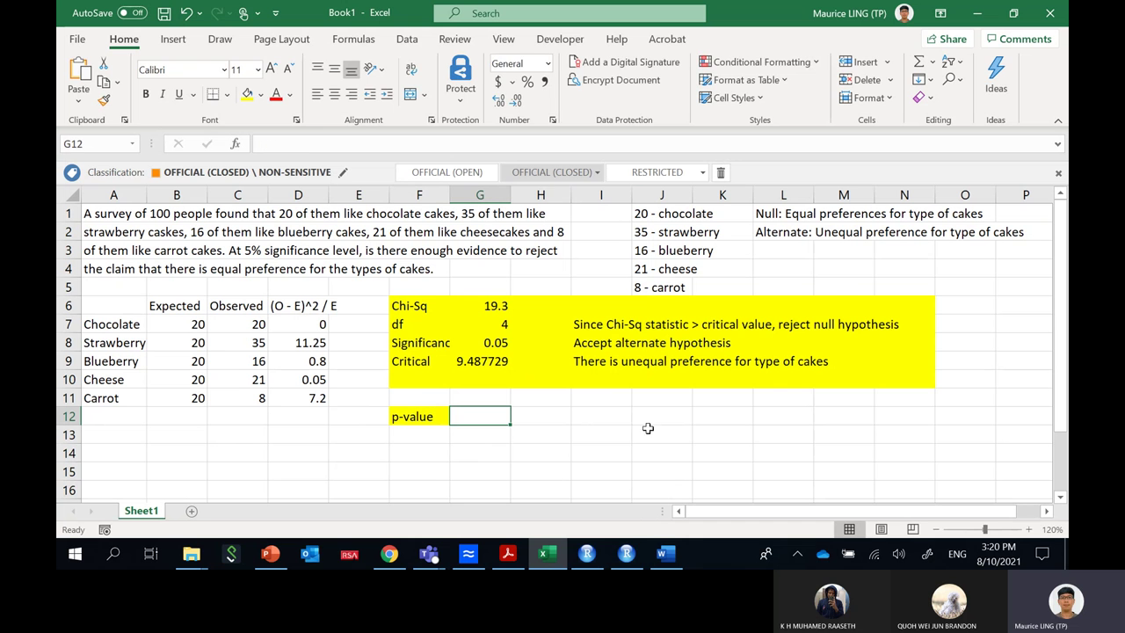
# - Calculate the p-value in cell G12 from the observed and expected counts with the formula =CHISQ.TEST(C7:C11,B7:B11)
pyautogui.write('=chi')
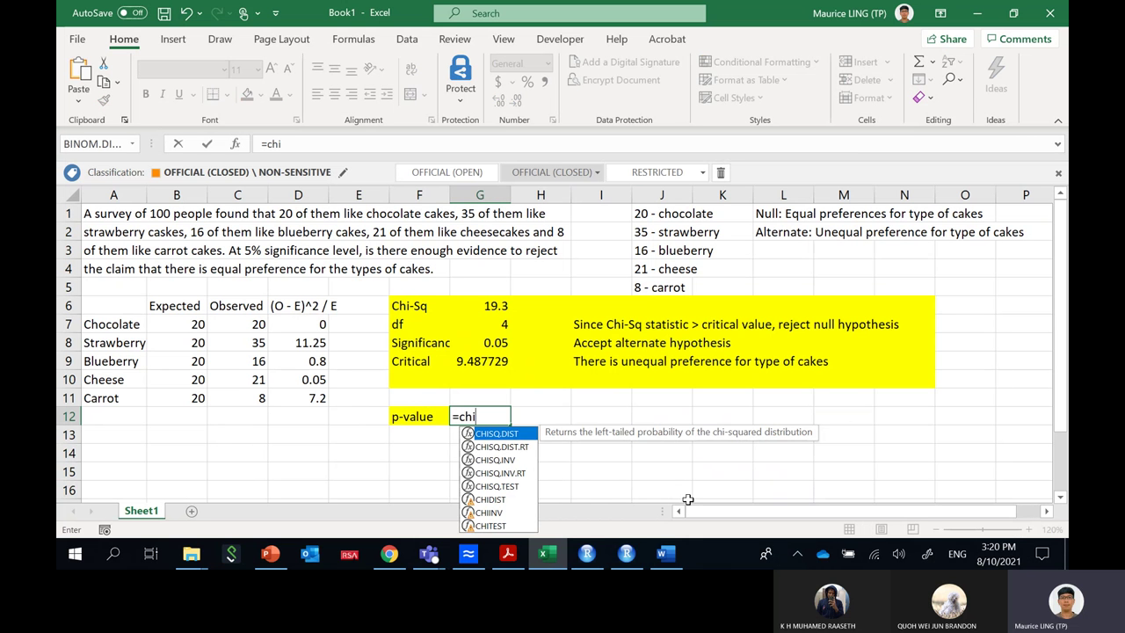
pyautogui.press('Down')
pyautogui.press('Down')
pyautogui.press('Down')
pyautogui.press('Down')
pyautogui.press('Tab')
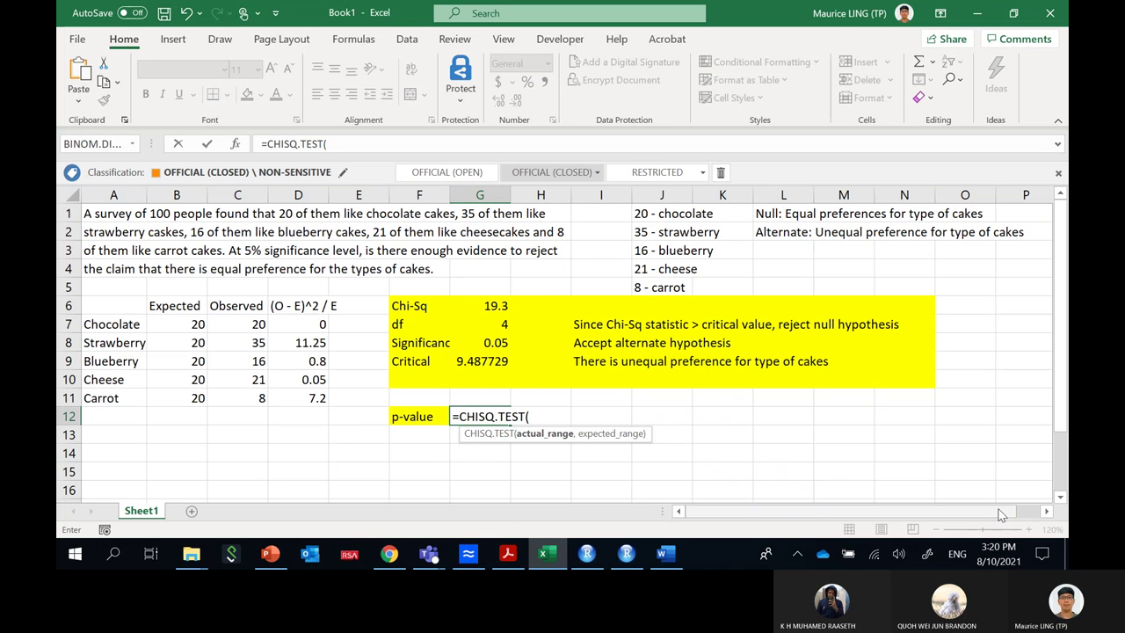
pyautogui.moveTo(239, 322); pyautogui.dragTo(238, 390)
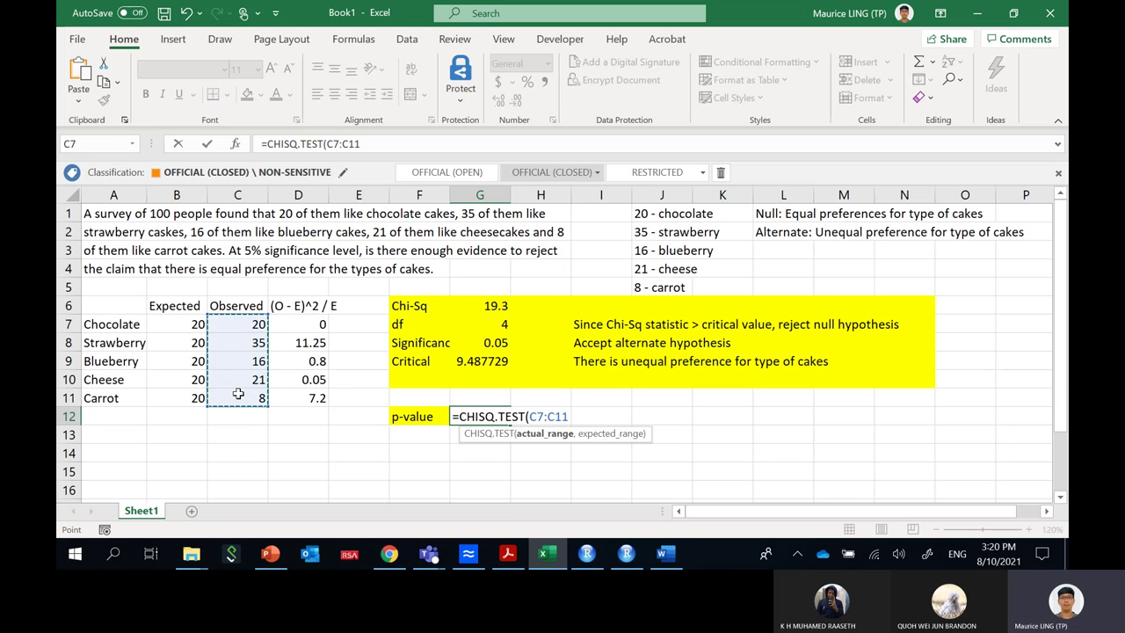
pyautogui.write(',')
pyautogui.moveTo(186, 322); pyautogui.dragTo(180, 401)
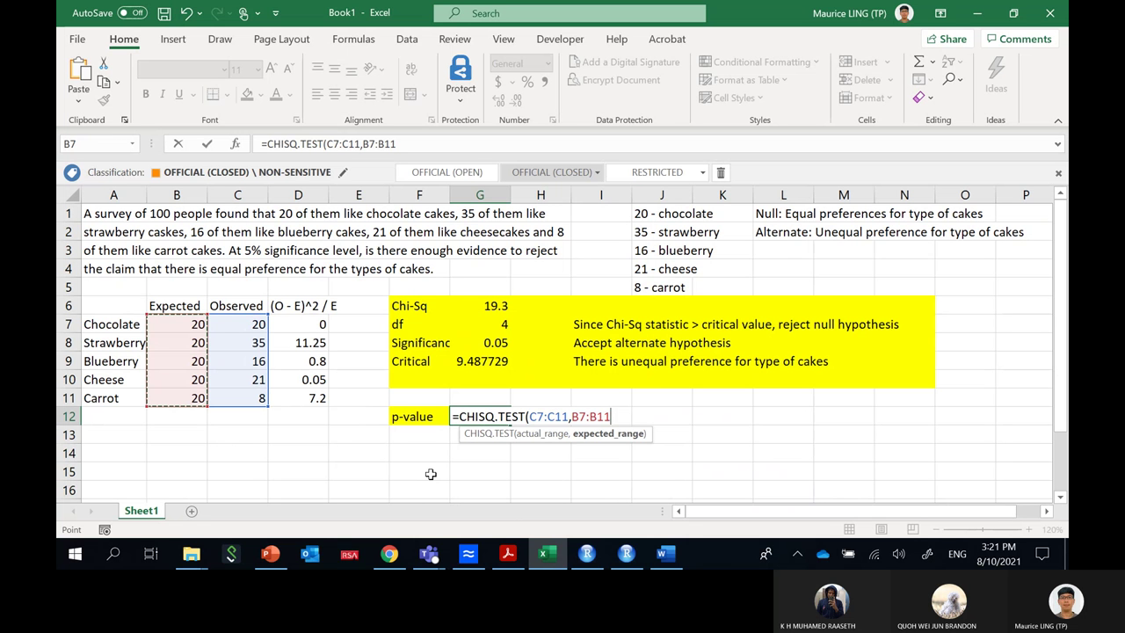
pyautogui.write(')')
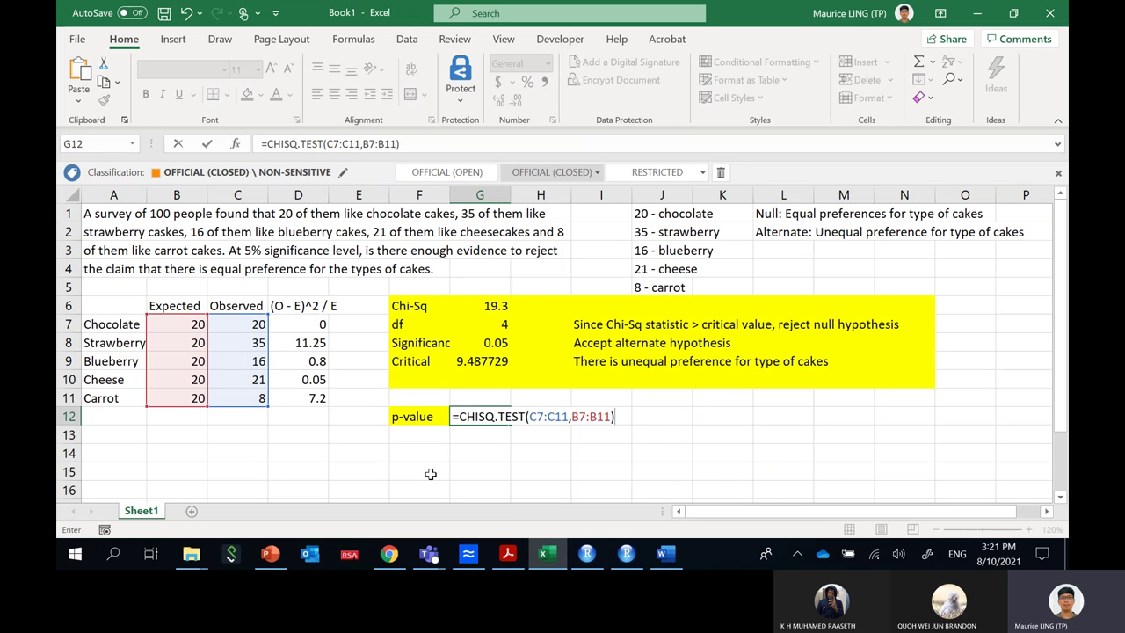
pyautogui.press('Return')
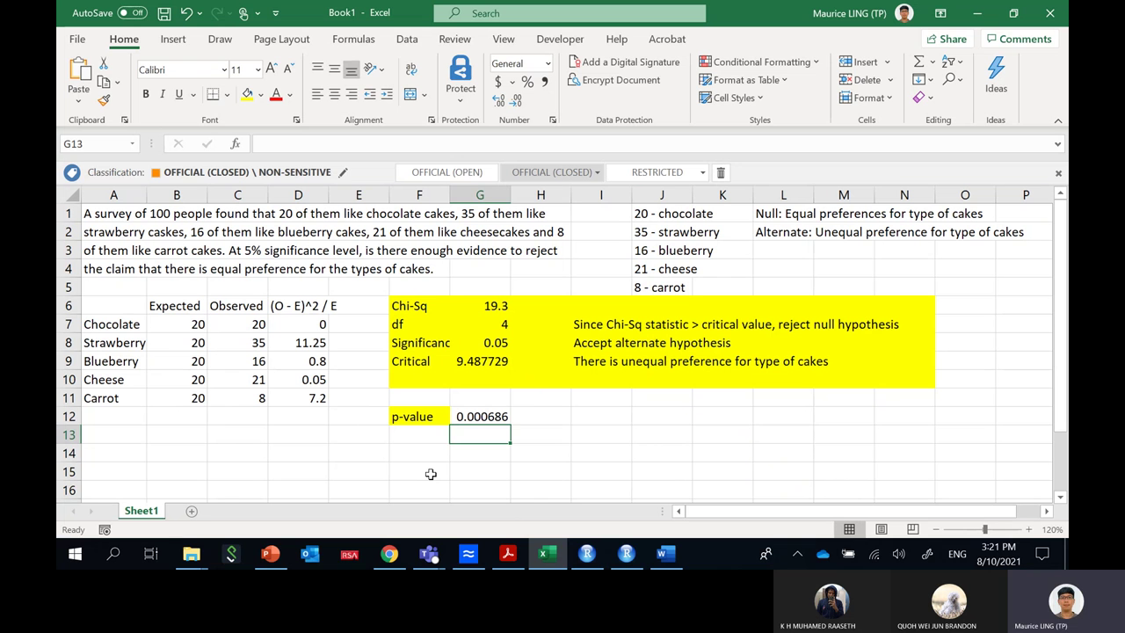
# - Enter the p-value conclusion "Since p-value < 0.05, reject null hypothesis" in cell I12
pyautogui.press('Up')
pyautogui.press('Right')
pyautogui.press('Right')
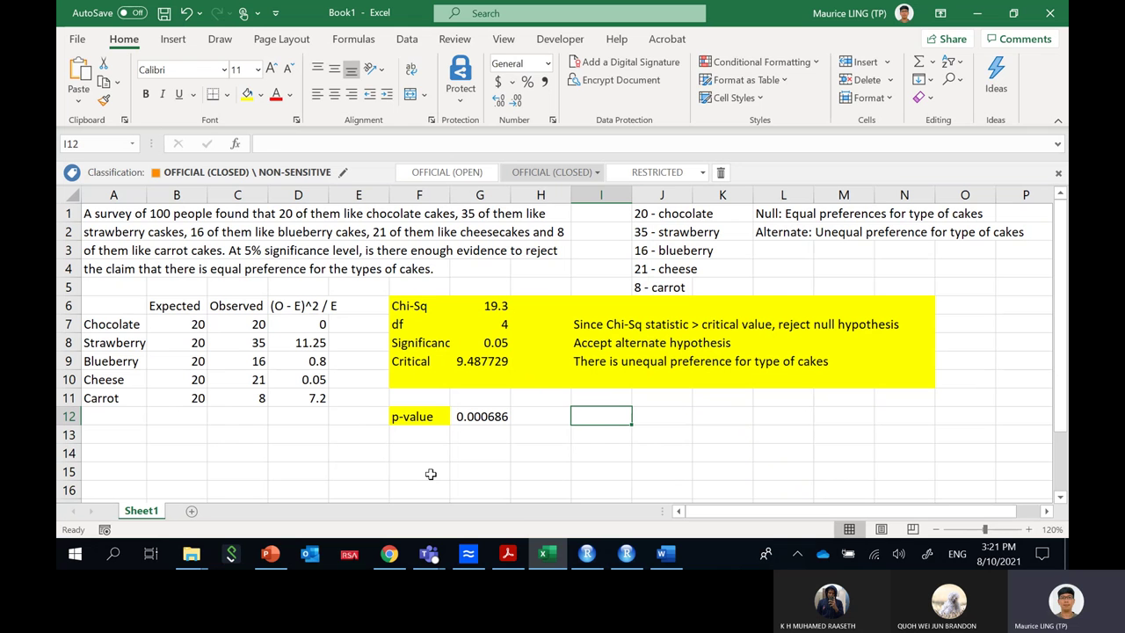
pyautogui.write('Since')
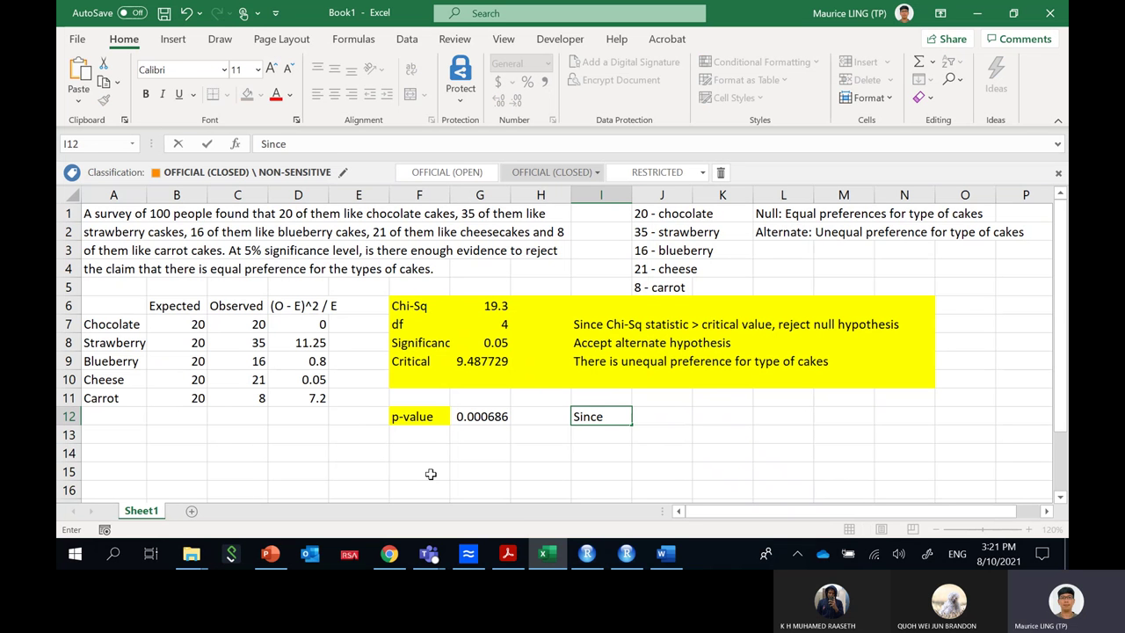
pyautogui.write(' p-value < 0.05 ')
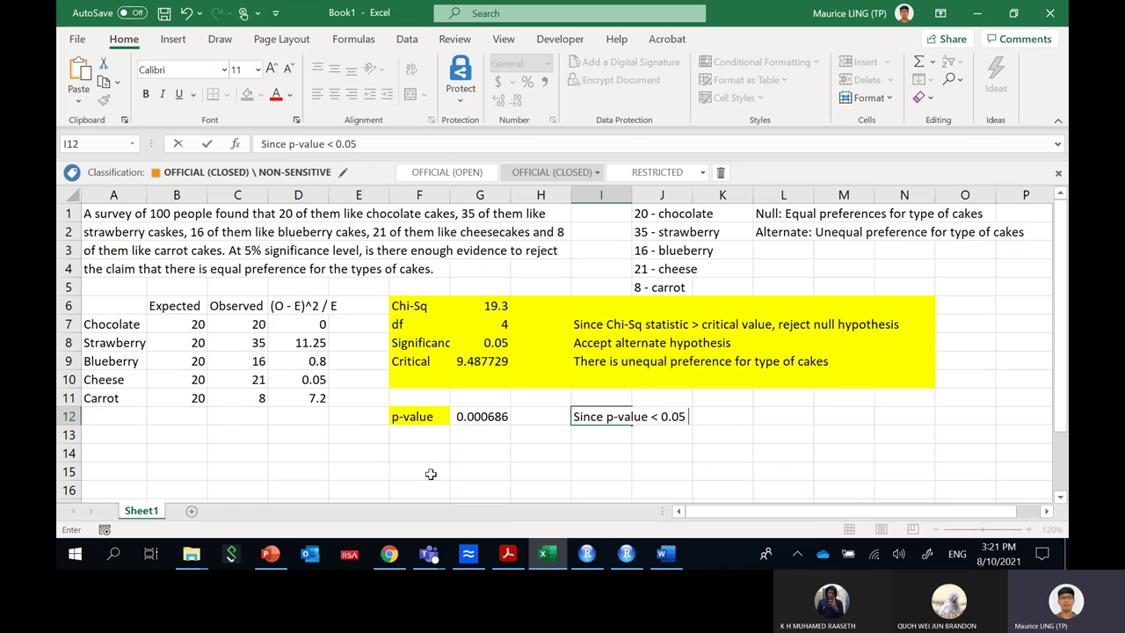
pyautogui.write(', reject null h')
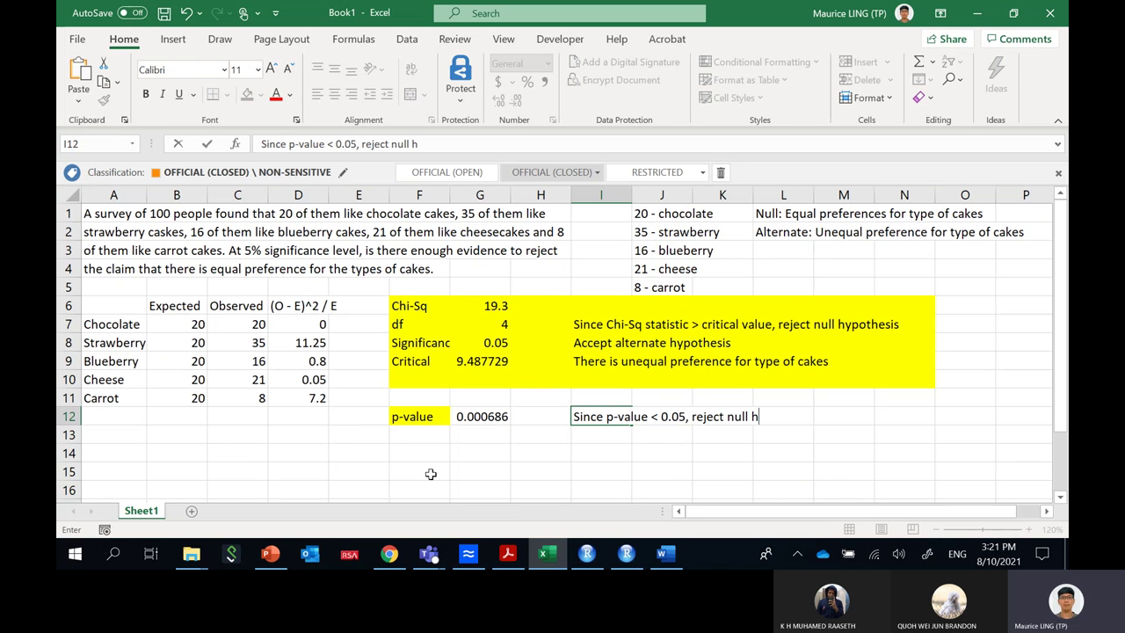
pyautogui.write('ypothesis')
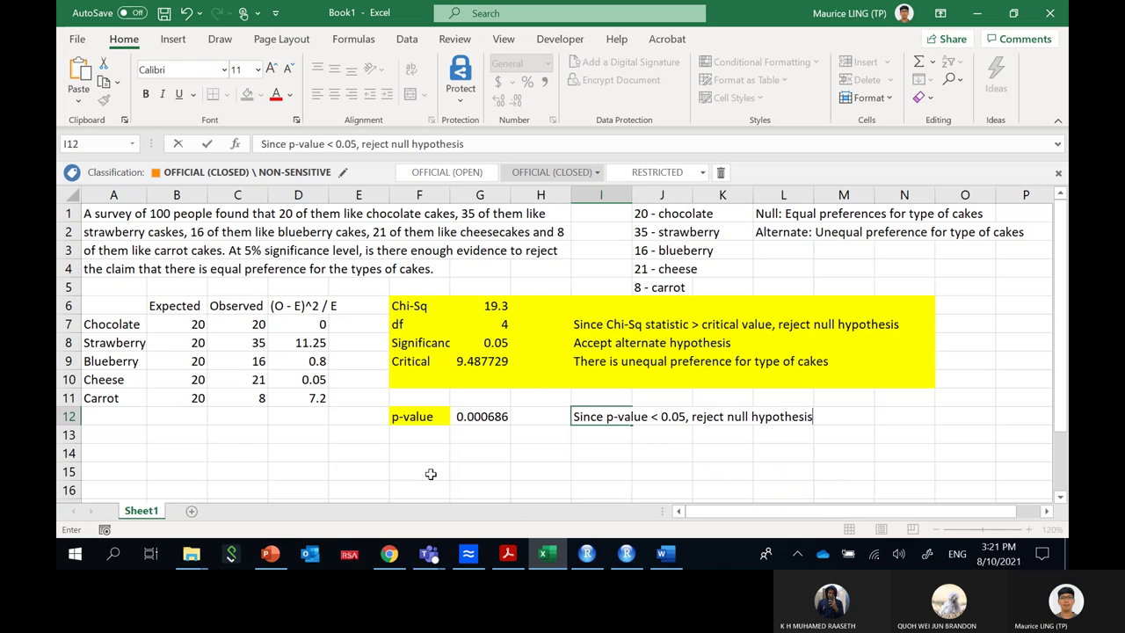
pyautogui.press('Return')
# - Copy the two conclusion lines in I8:I9 to I13:I14, below the p-value conclusion
pyautogui.moveTo(607, 349); pyautogui.dragTo(605, 362)
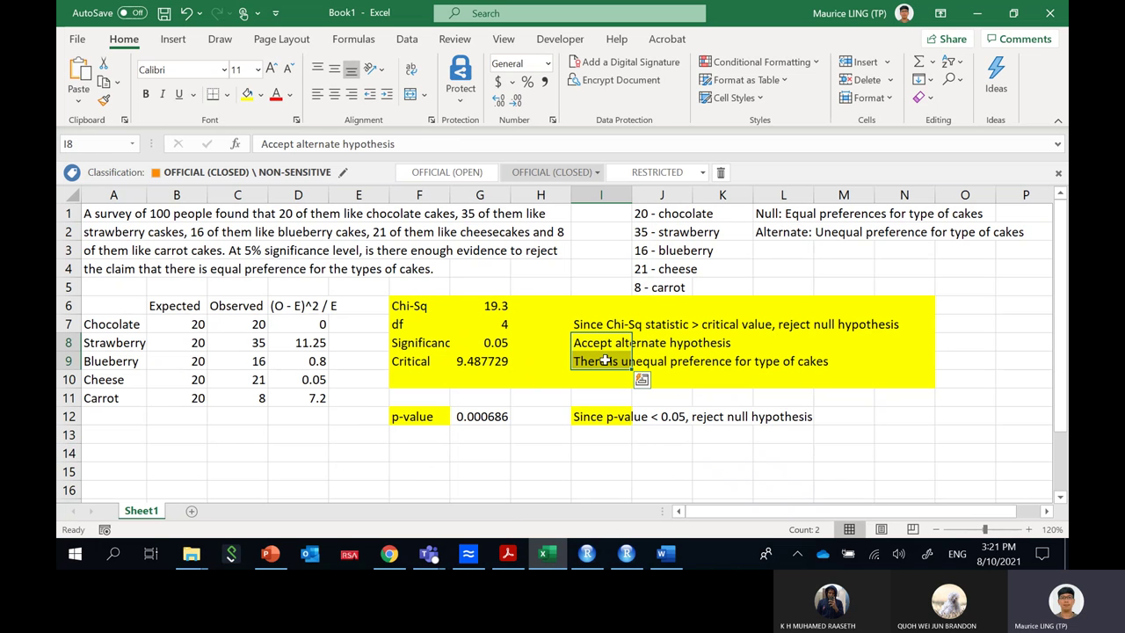
pyautogui.hotkey('ctrl', 'c')
pyautogui.click(596, 442)
pyautogui.hotkey('ctrl', 'v')
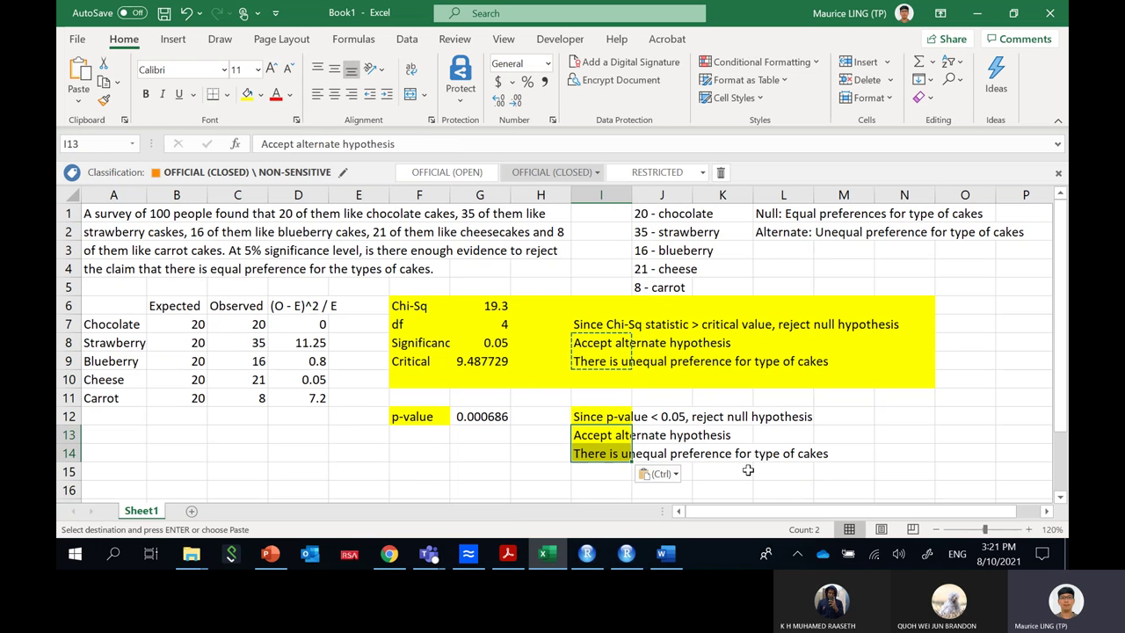
# - Highlight the p-value result and its conclusion in F12:M14 with a light green fill
pyautogui.moveTo(632, 434); pyautogui.dragTo(827, 453)
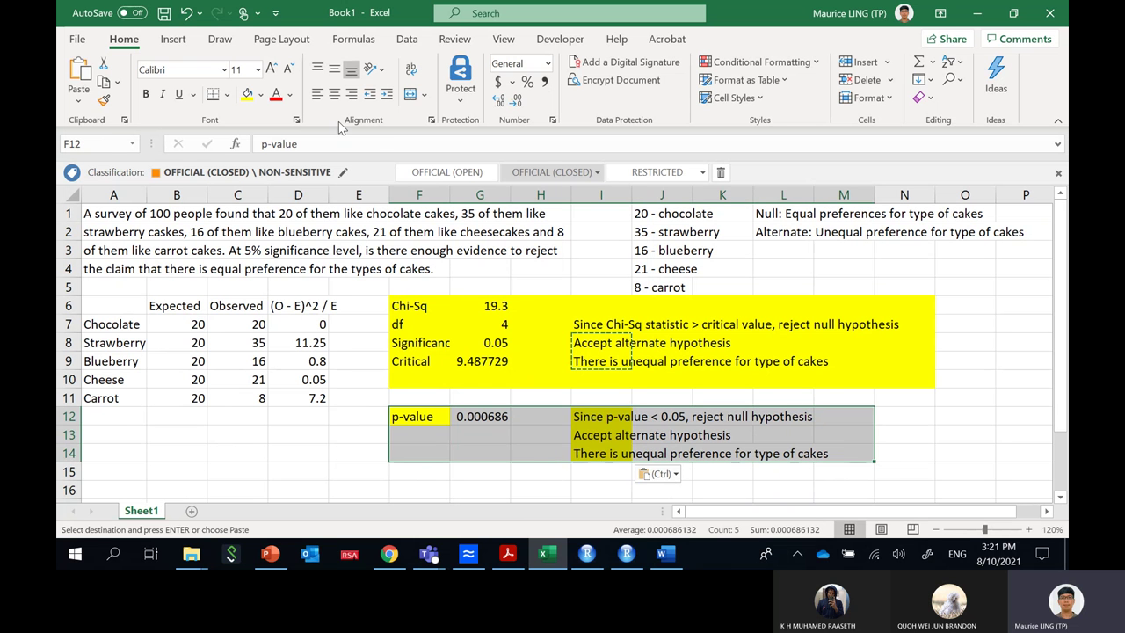
pyautogui.click(260, 95)
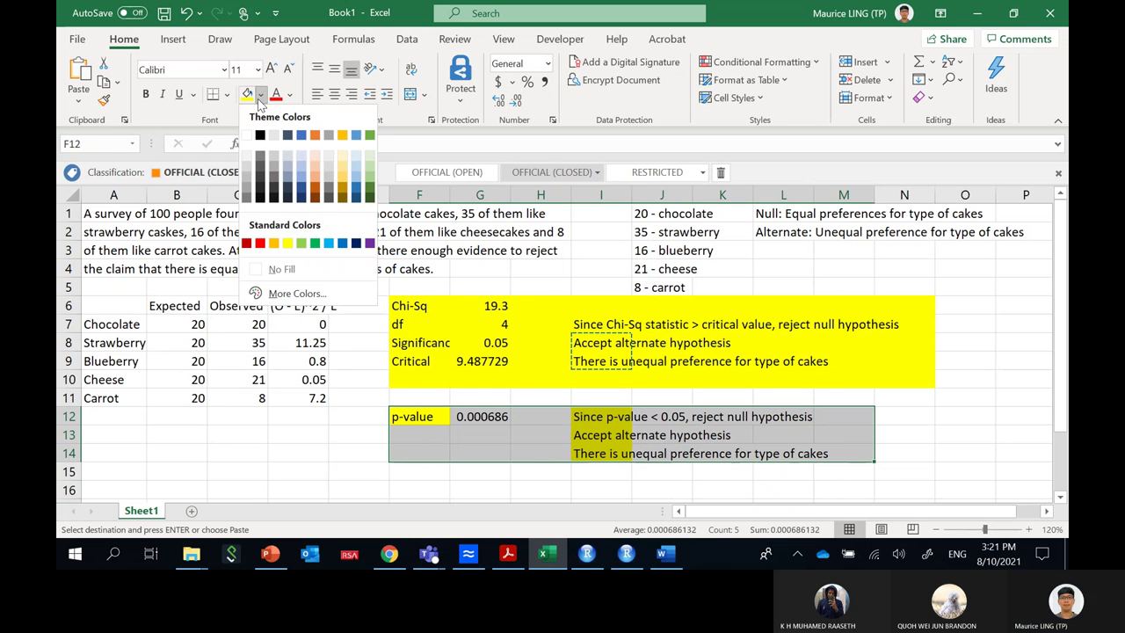
pyautogui.click(302, 244)
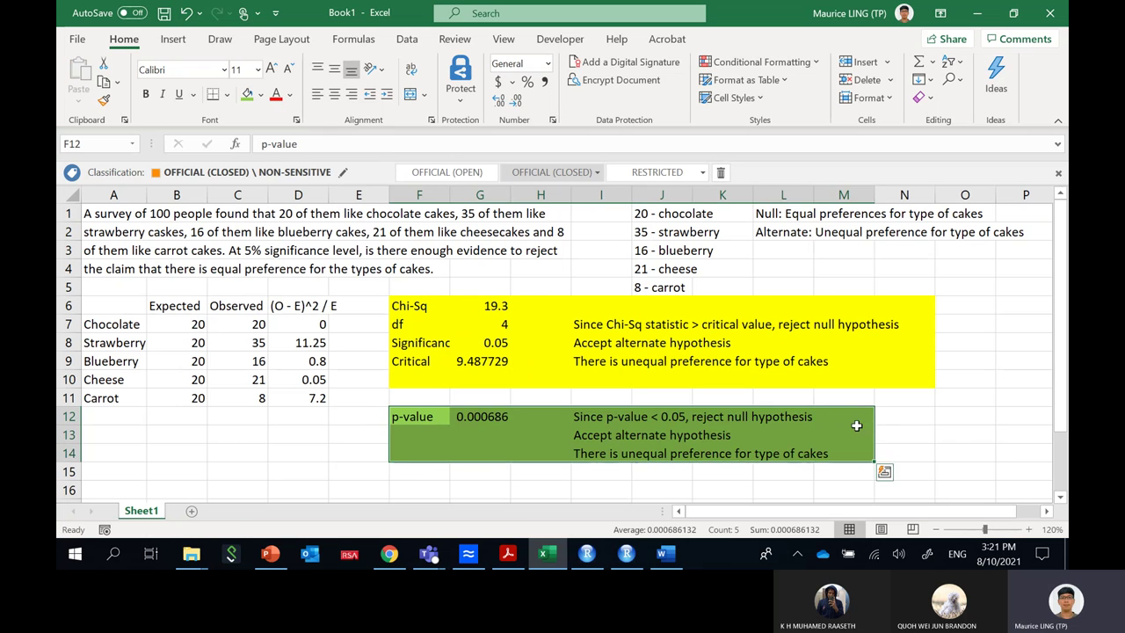
pyautogui.click(963, 435)
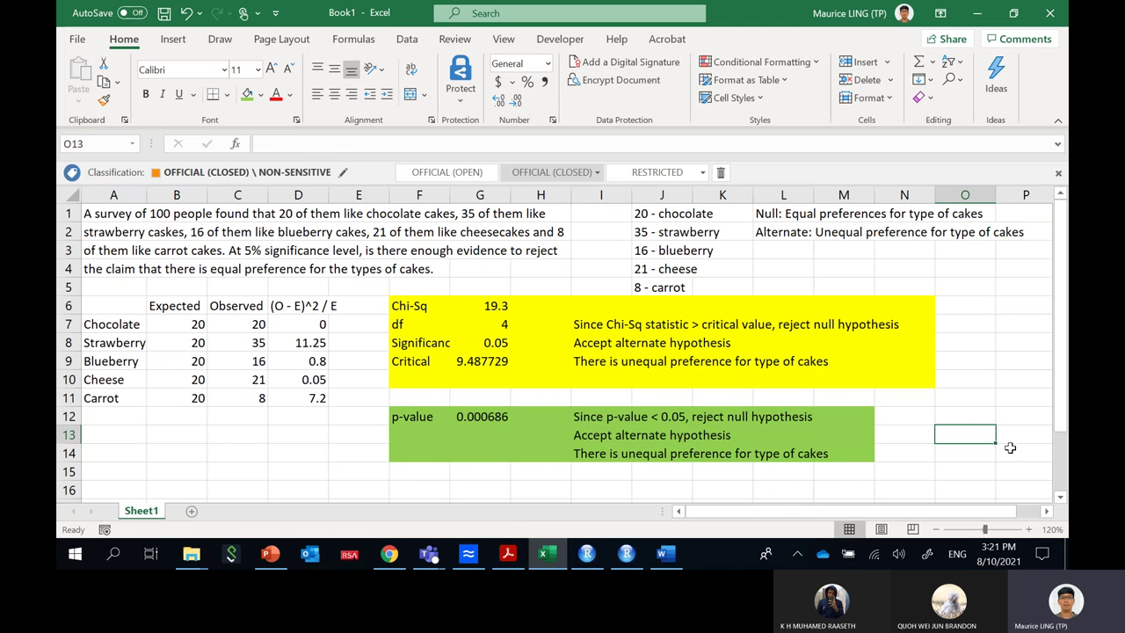
# - Switch to the whiteboard with the handwritten chi-square test notes
pyautogui.hotkey('alt', 'Tab')
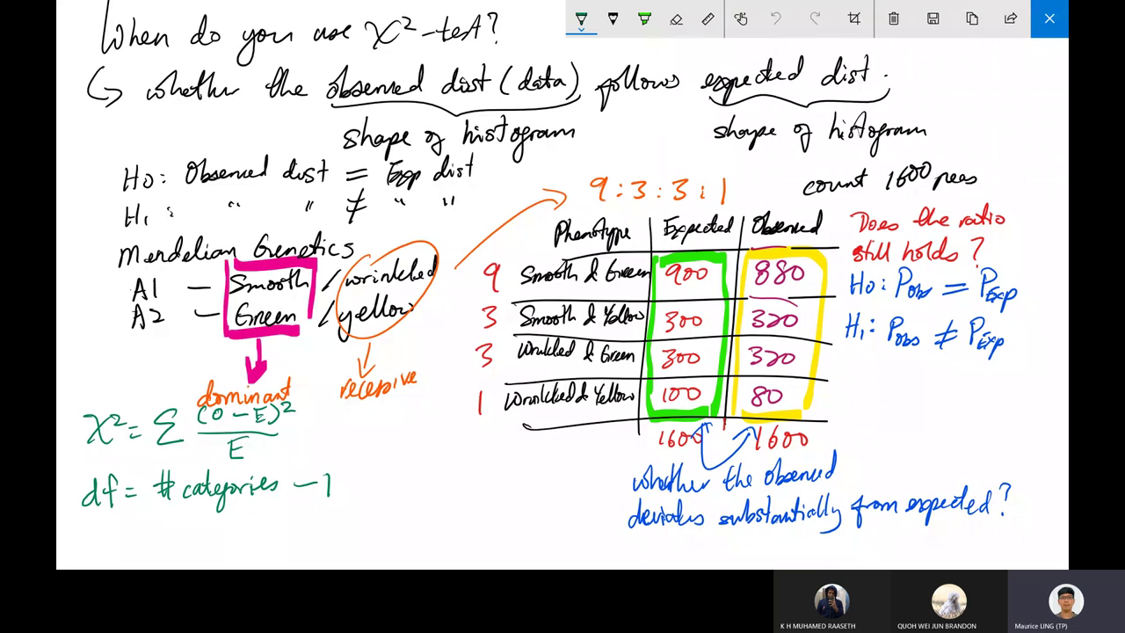
# - Clear the whiteboard and sketch a right-skewed chi-square curve on two axes, with a tick mark on the horizontal axis under the tail
pyautogui.hotkey('ctrl', 'Delete')
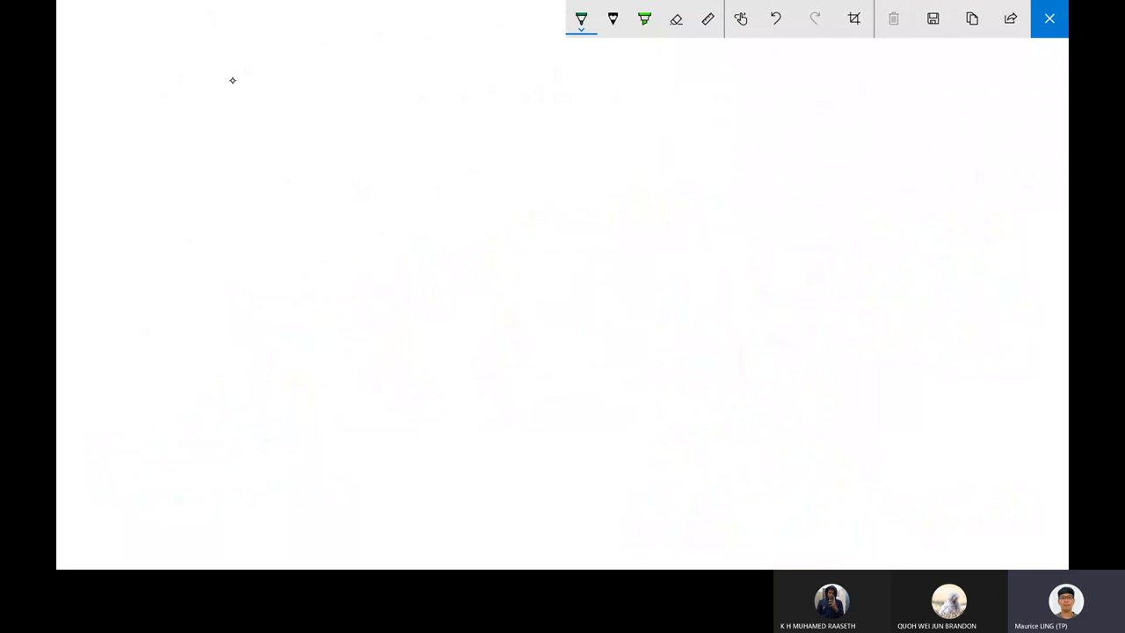
pyautogui.moveTo(214, 73)
pyautogui.mouseDown()
pyautogui.moveTo(234, 56)
pyautogui.moveTo(216, 289)
pyautogui.moveTo(729, 295)
pyautogui.mouseUp()
pyautogui.moveTo(735, 282)
pyautogui.mouseDown()
pyautogui.moveTo(759, 290)
pyautogui.moveTo(730, 308)
pyautogui.mouseUp()
pyautogui.moveTo(216, 272)
pyautogui.mouseDown()
pyautogui.moveTo(213, 285)
pyautogui.moveTo(234, 163)
pyautogui.moveTo(387, 108)
pyautogui.moveTo(565, 224)
pyautogui.moveTo(748, 265)
pyautogui.mouseUp()
pyautogui.moveTo(645, 286); pyautogui.dragTo(645, 307)
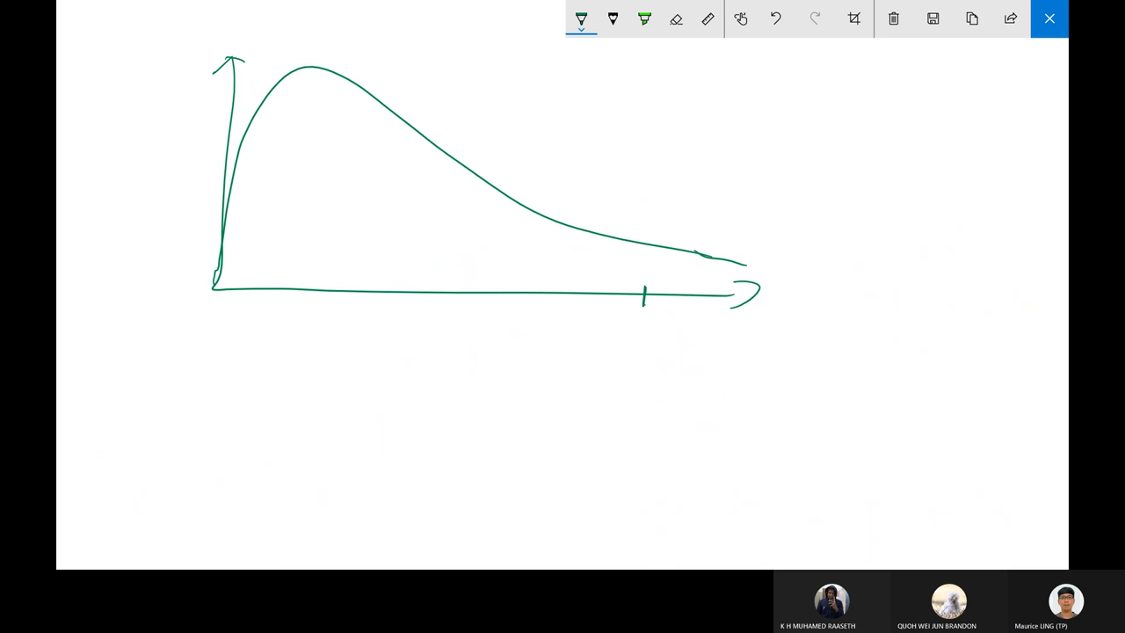
# - Using the worksheet's statistic, label the tick 19.3 and the axis X², then shade the tail beyond it with an arrow leading out
pyautogui.click(1050, 19)
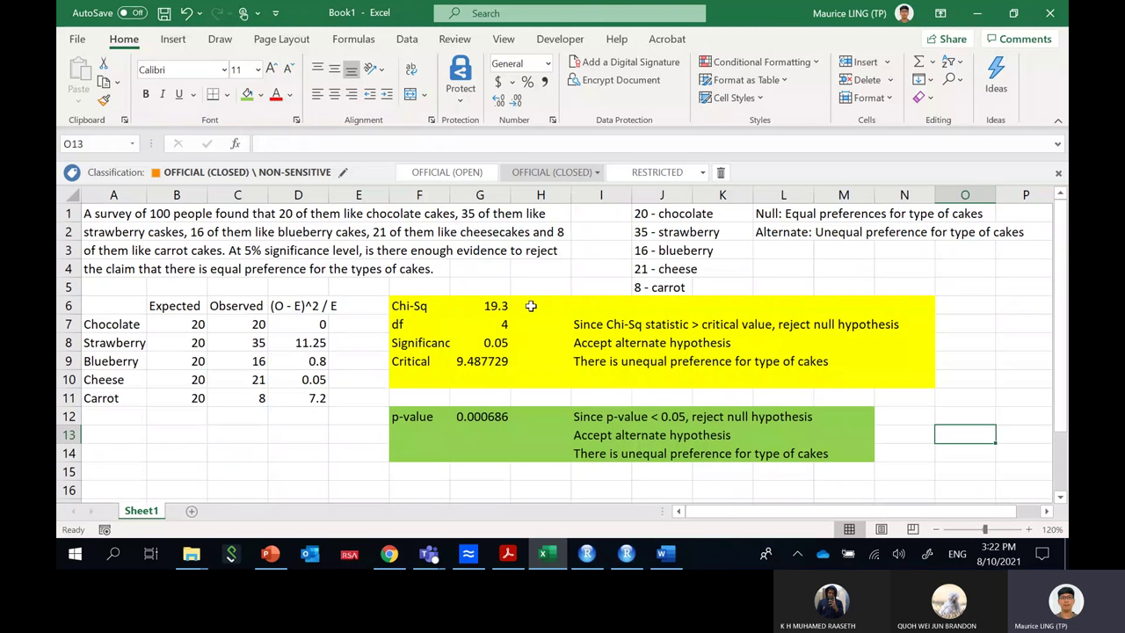
pyautogui.hotkey('alt', 'Tab')
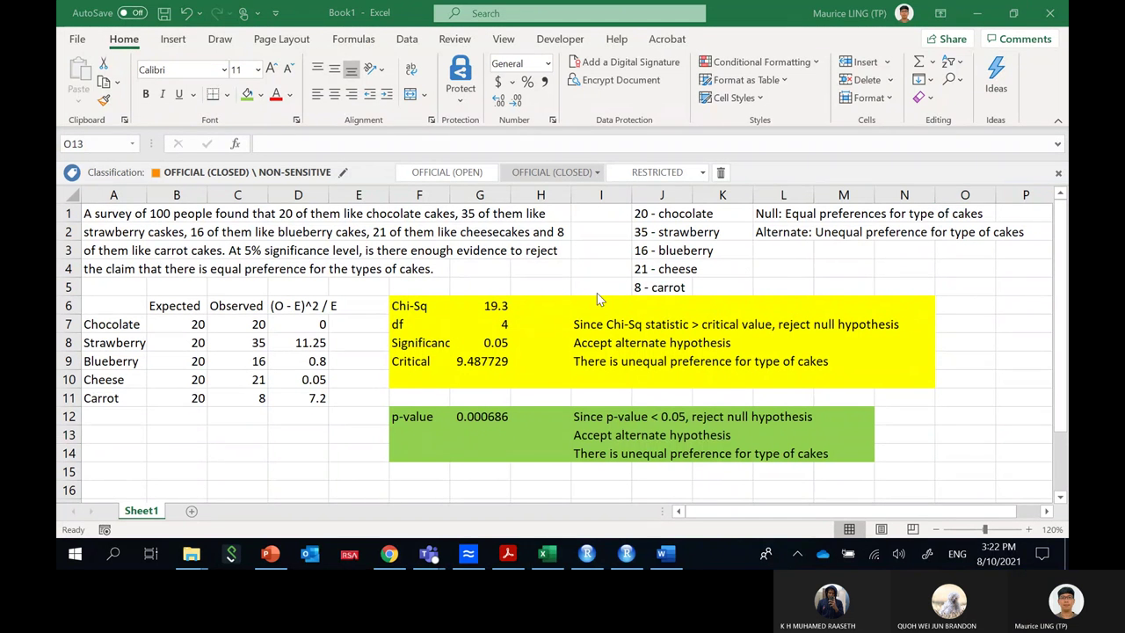
pyautogui.moveTo(626, 317); pyautogui.dragTo(624, 332)
pyautogui.moveTo(634, 326); pyautogui.dragTo(655, 333)
pyautogui.click(648, 324)
pyautogui.moveTo(750, 311)
pyautogui.mouseDown()
pyautogui.moveTo(773, 322)
pyautogui.moveTo(771, 303)
pyautogui.moveTo(784, 309)
pyautogui.mouseUp()
pyautogui.moveTo(648, 249)
pyautogui.mouseDown()
pyautogui.moveTo(646, 290)
pyautogui.moveTo(673, 264)
pyautogui.moveTo(708, 277)
pyautogui.moveTo(731, 268)
pyautogui.moveTo(772, 201)
pyautogui.mouseUp()
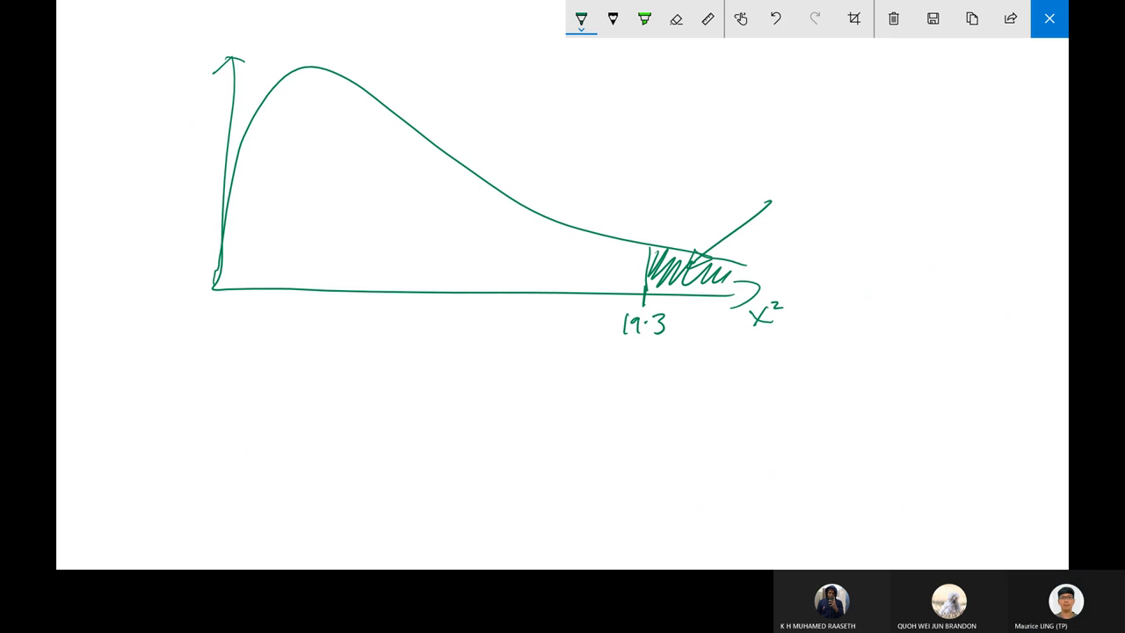
# - Look up the p-value in the Excel worksheet and write 0.000686 at the tip of the whiteboard arrow from the shaded tail
pyautogui.click(1050, 19)
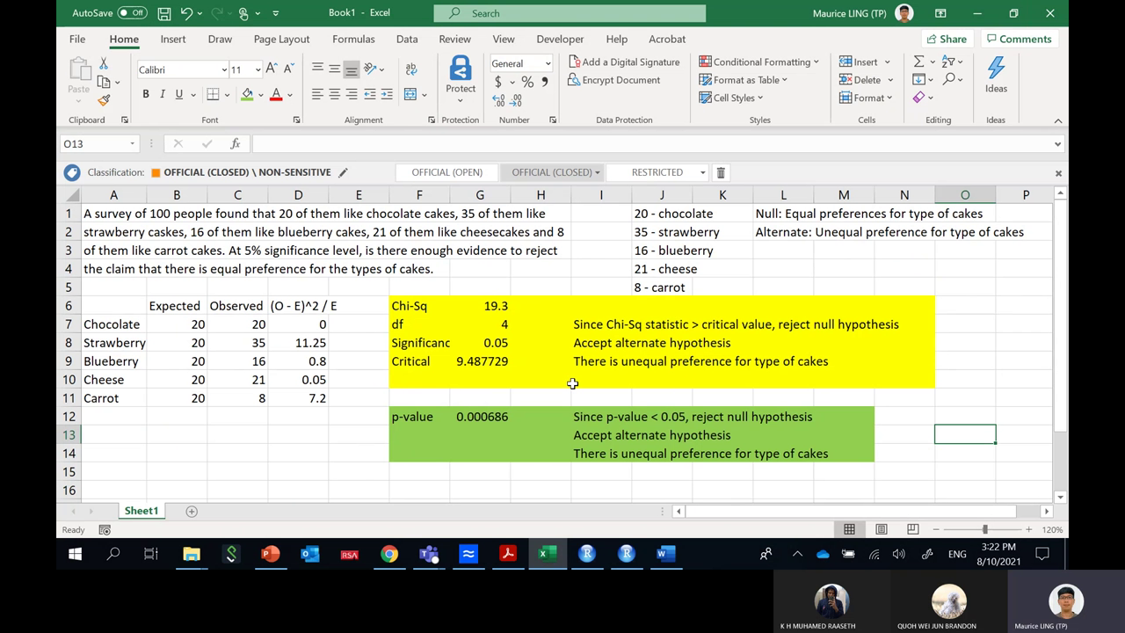
pyautogui.hotkey('alt', 'Tab')
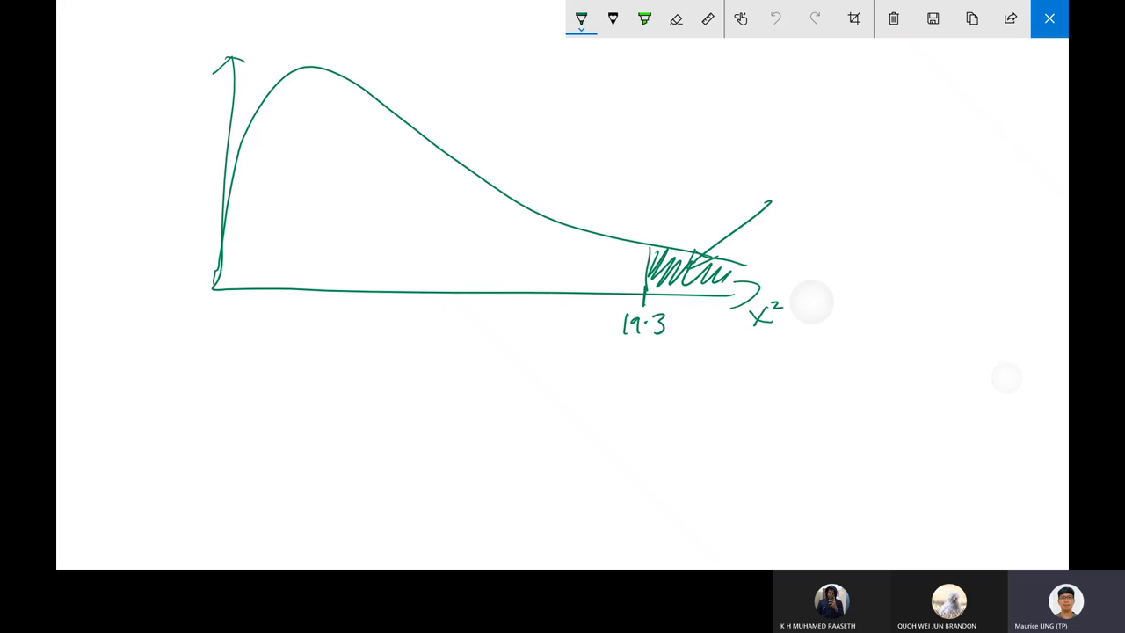
pyautogui.moveTo(777, 164)
pyautogui.mouseDown()
pyautogui.moveTo(766, 173)
pyautogui.moveTo(869, 171)
pyautogui.mouseUp()
pyautogui.click(785, 174)
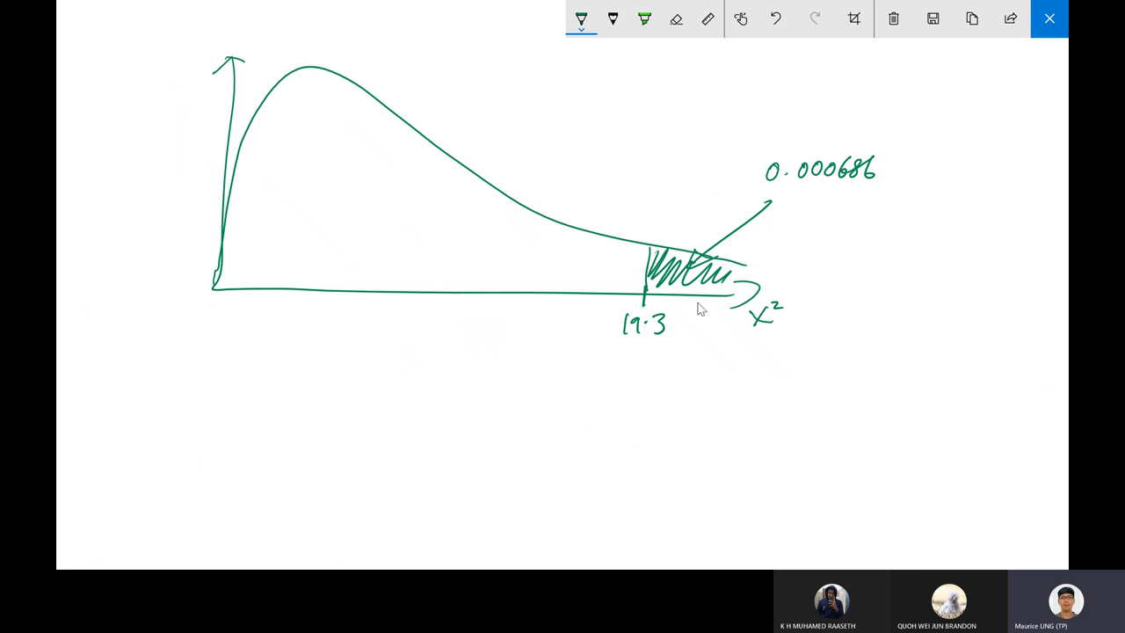
# - Return to the Excel worksheet and label cell F10 "p-value", below the critical value
pyautogui.click(1050, 18)
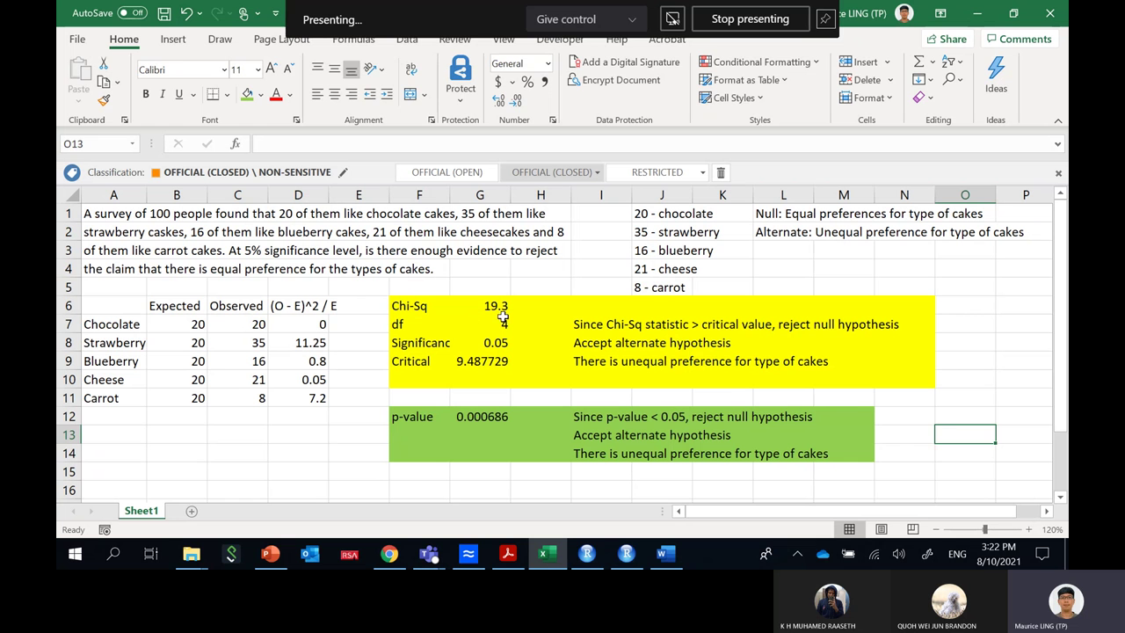
pyautogui.click(426, 378)
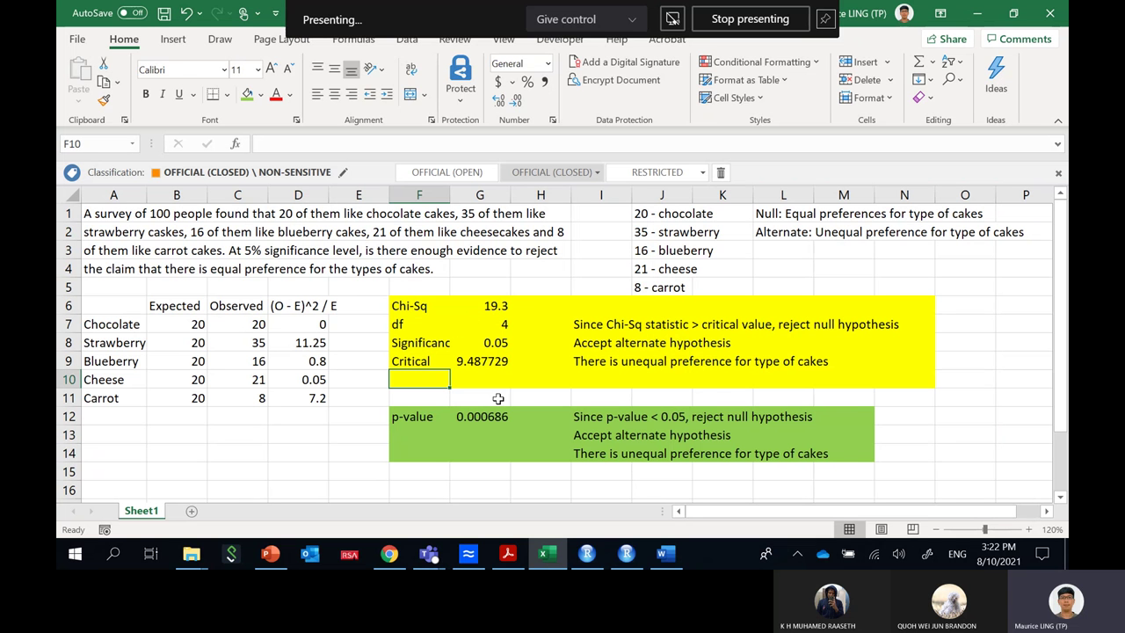
pyautogui.write('p-value')
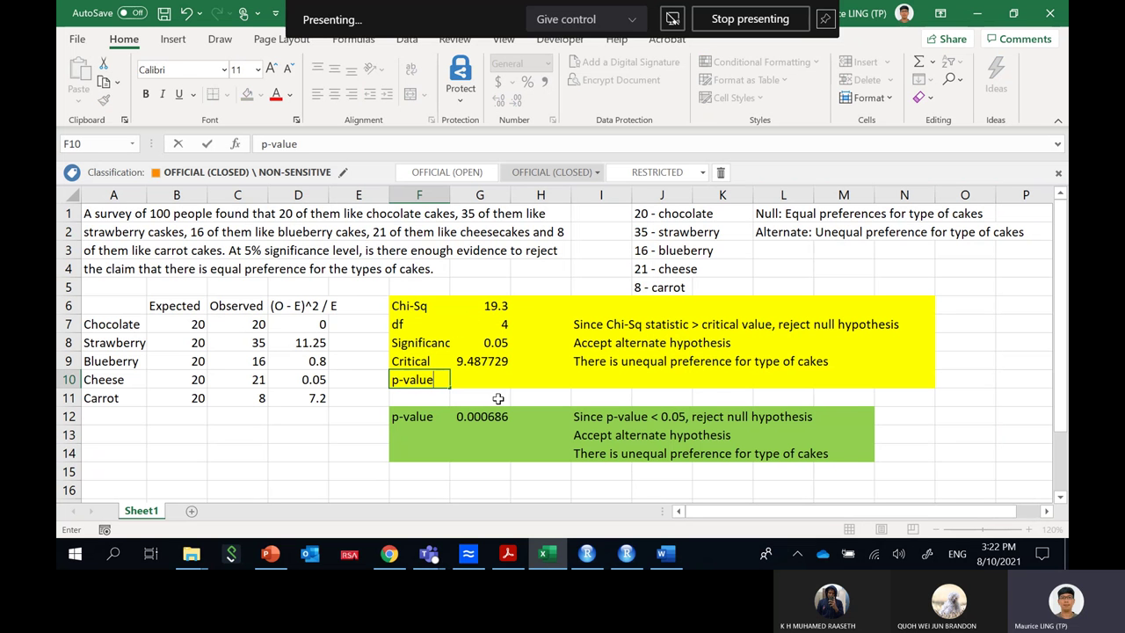
pyautogui.press('Tab')
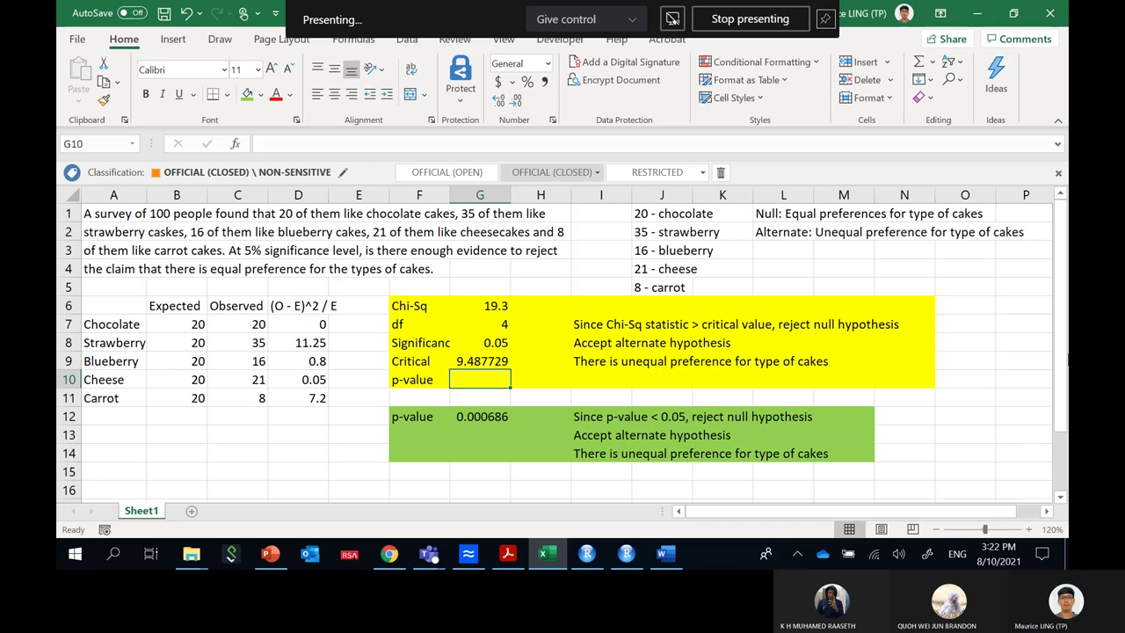
# - Calculate the right-tailed p-value in G10 with =CHISQ.DIST.RT(G6,G7), using the chi-square statistic and degrees of freedom
pyautogui.write('=')
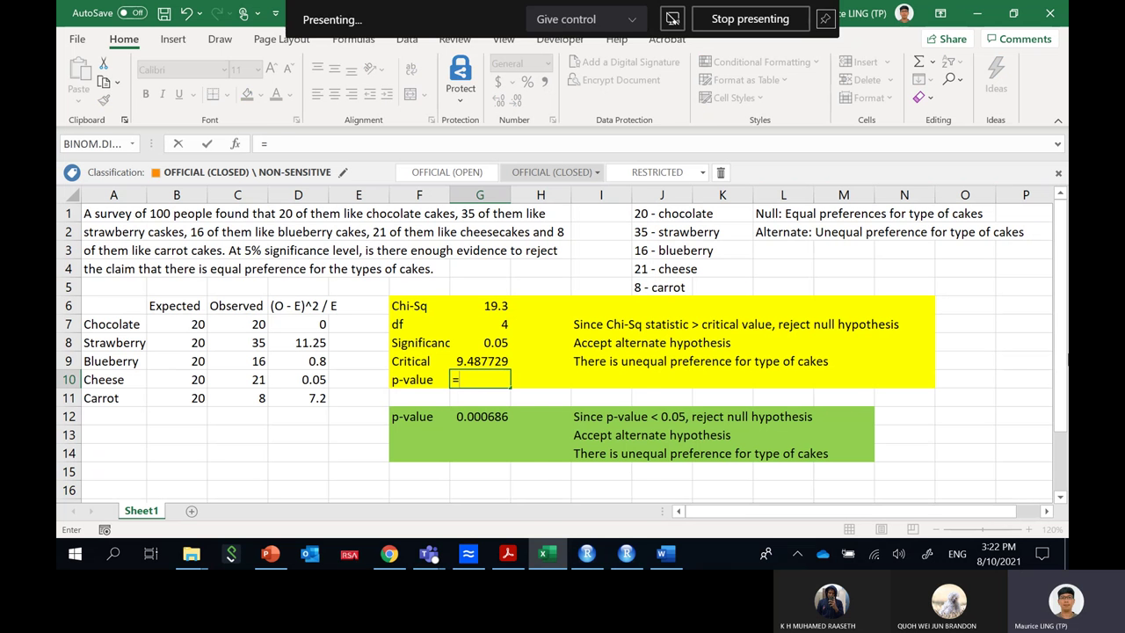
pyautogui.write('chi')
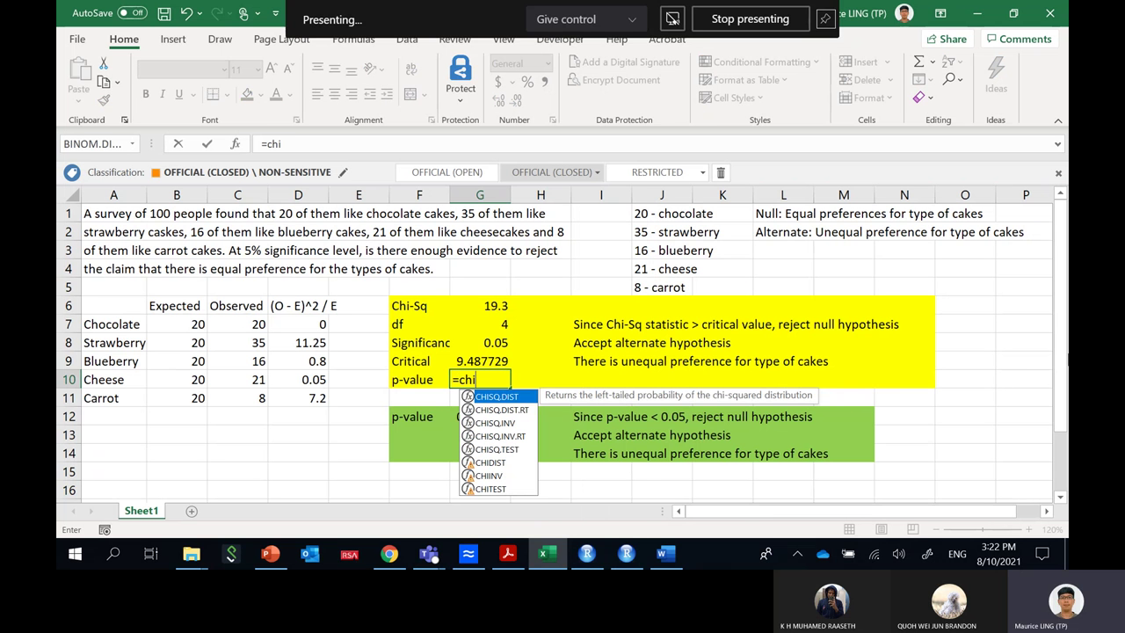
pyautogui.doubleClick(527, 410)
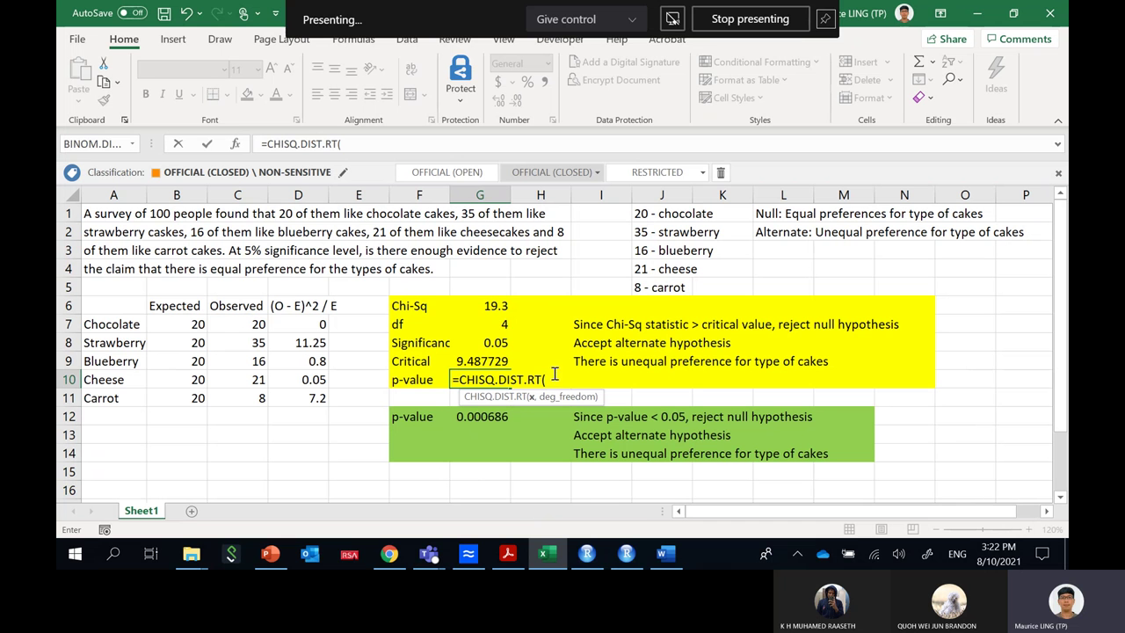
pyautogui.click(498, 305)
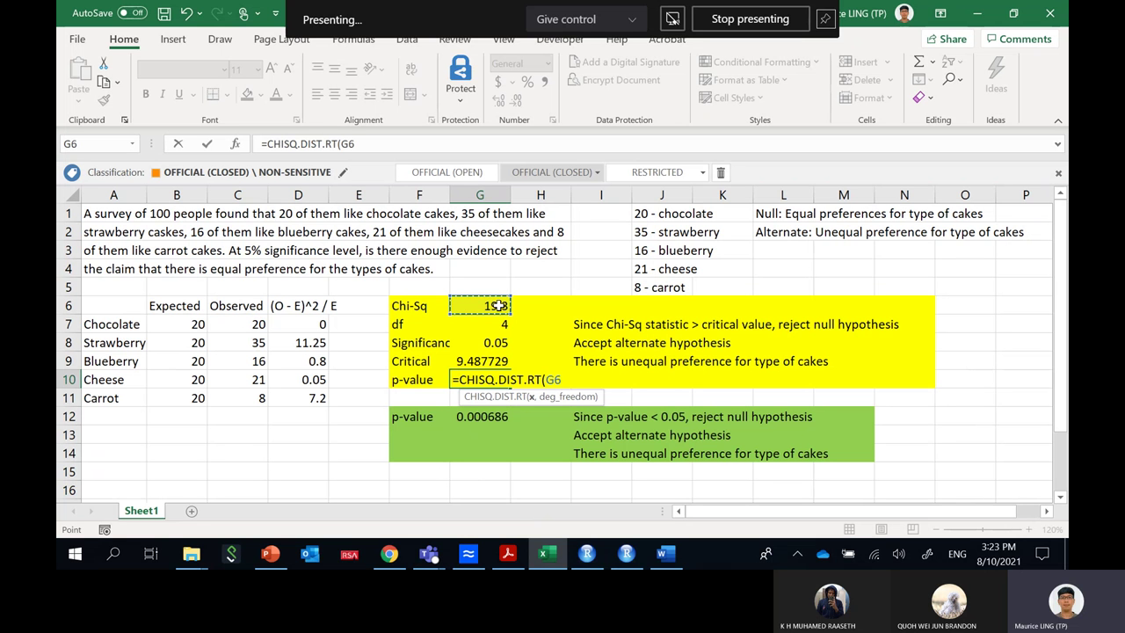
pyautogui.write(',')
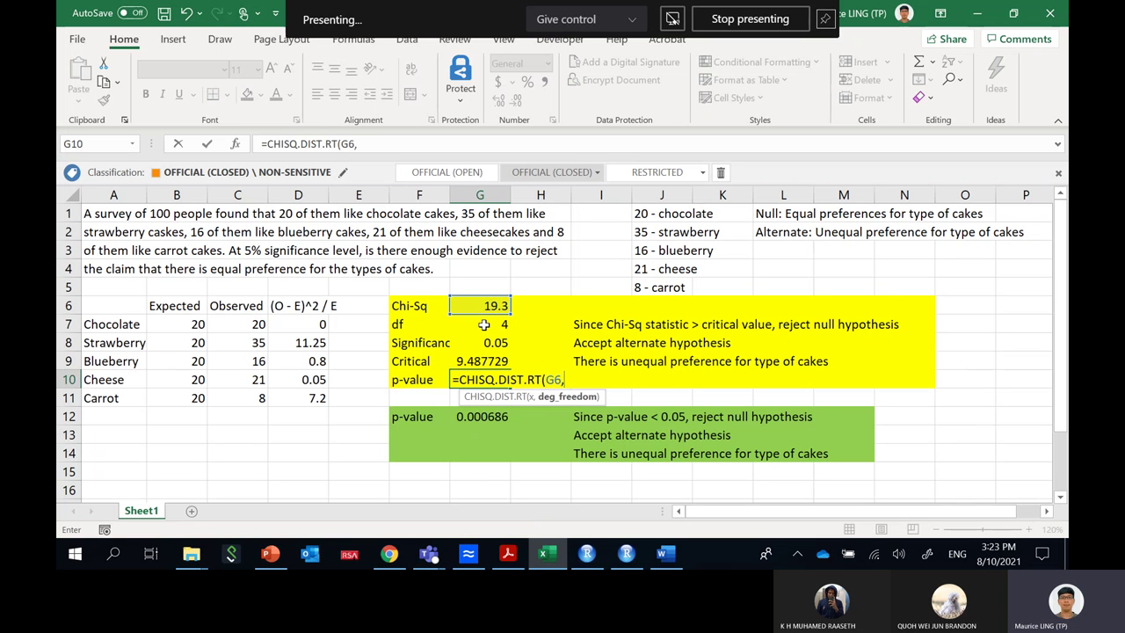
pyautogui.click(480, 324)
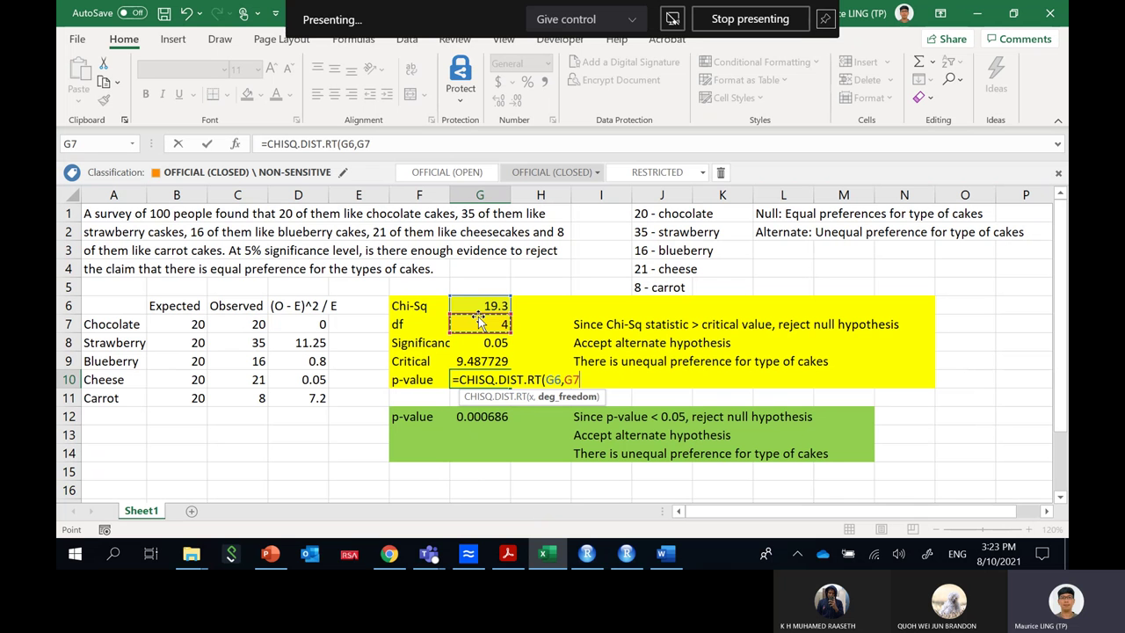
pyautogui.write(')')
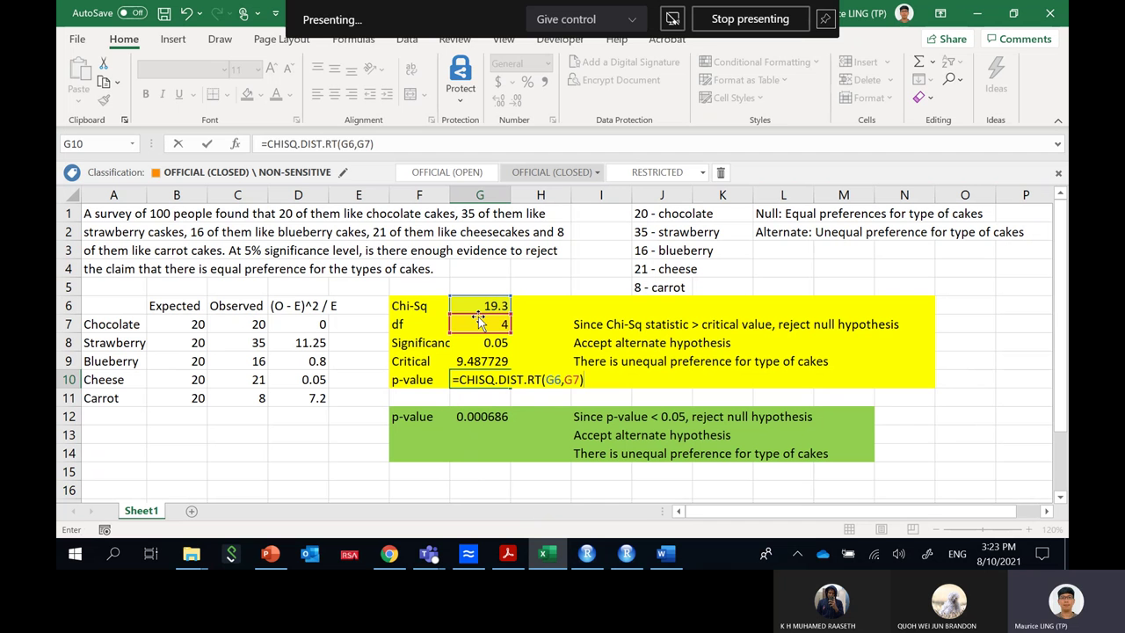
pyautogui.press('Return')
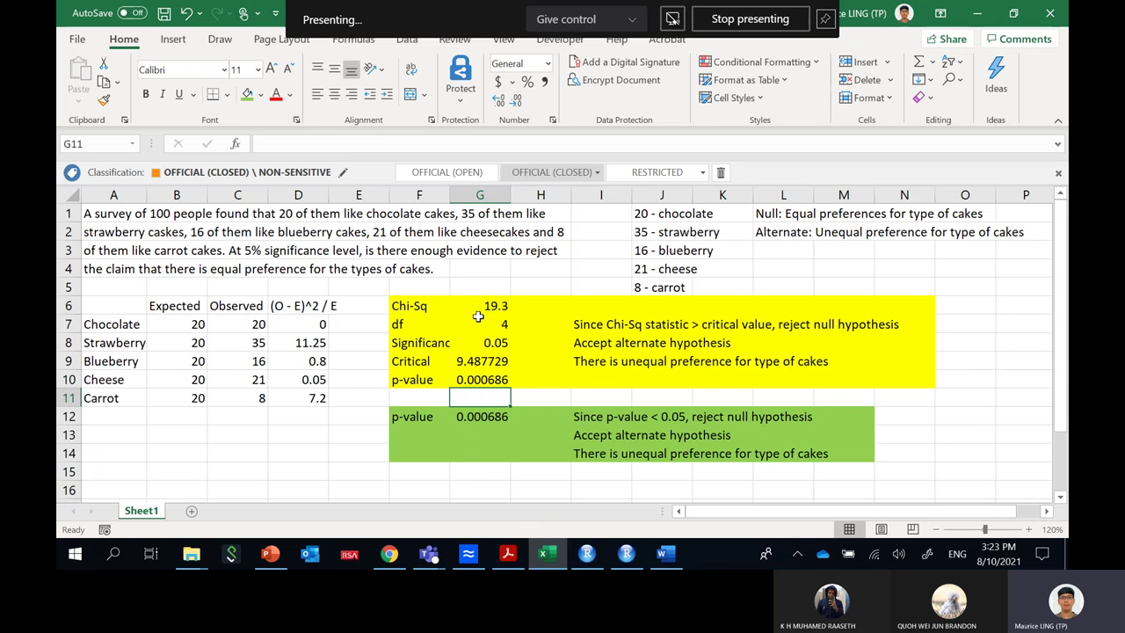
# - On the whiteboard, circle 19.3 and link it to 0.000686 with a double-headed arrow
pyautogui.hotkey('alt', 'Tab')
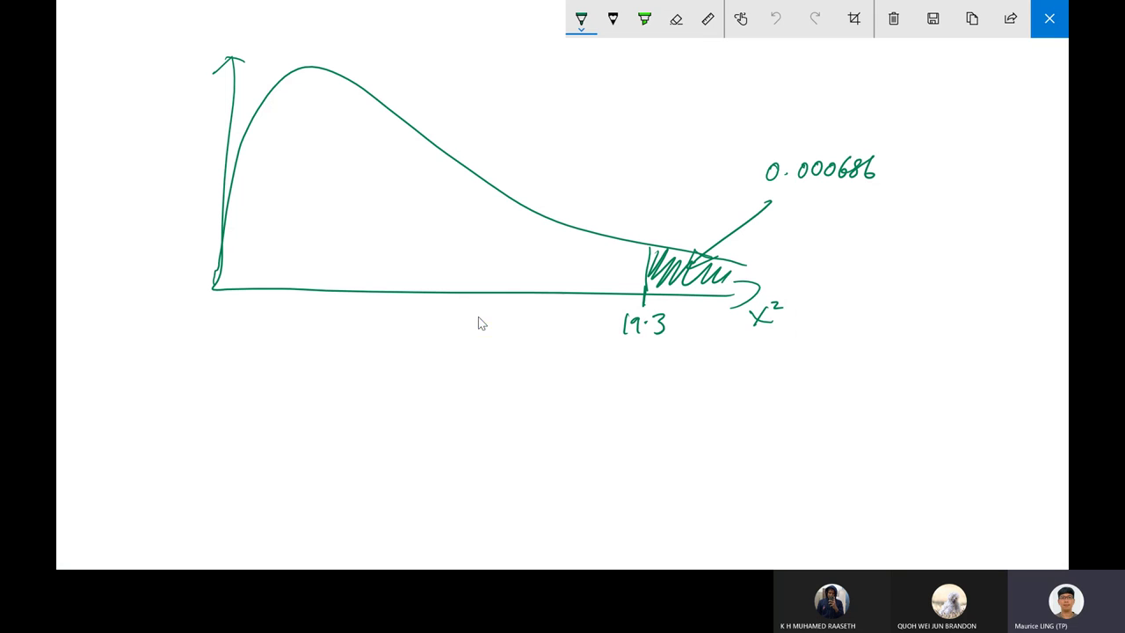
pyautogui.moveTo(646, 303)
pyautogui.mouseDown()
pyautogui.moveTo(673, 319)
pyautogui.moveTo(805, 201)
pyautogui.moveTo(802, 211)
pyautogui.mouseUp()
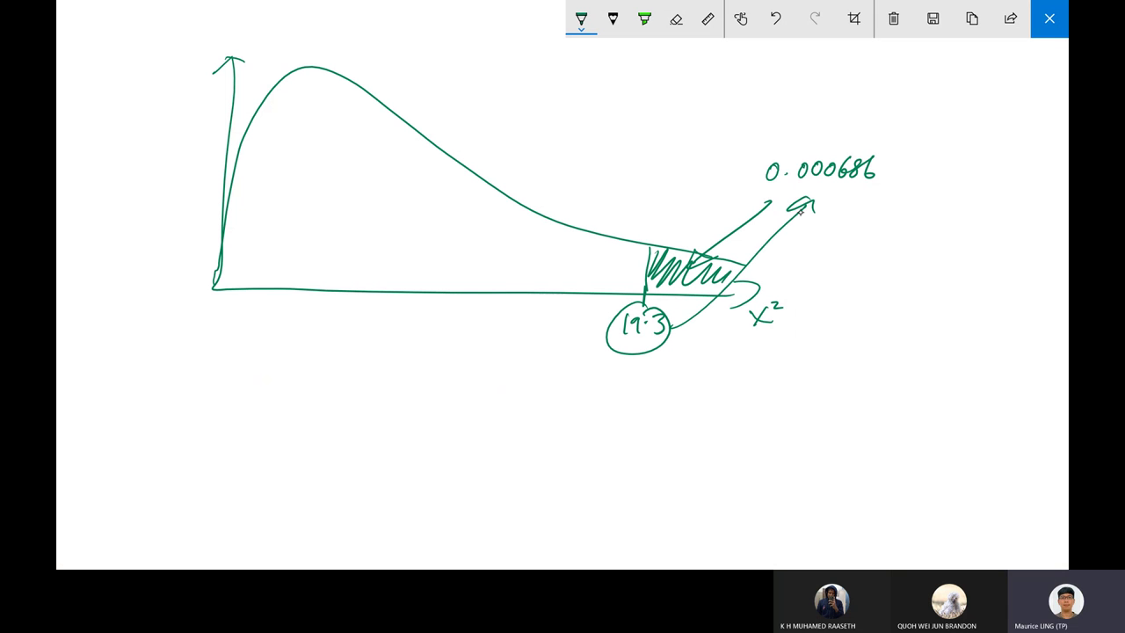
pyautogui.moveTo(674, 331); pyautogui.dragTo(701, 331)
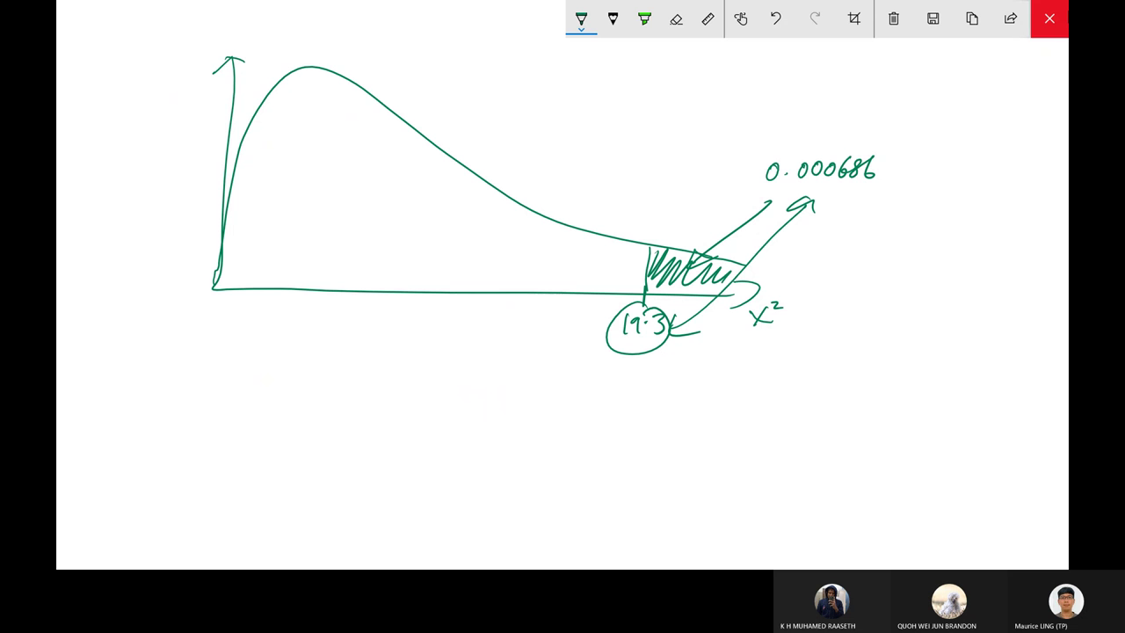
# - Switch back to the Excel worksheet and examine the arguments of the p-value formula in G10
pyautogui.click(1050, 19)
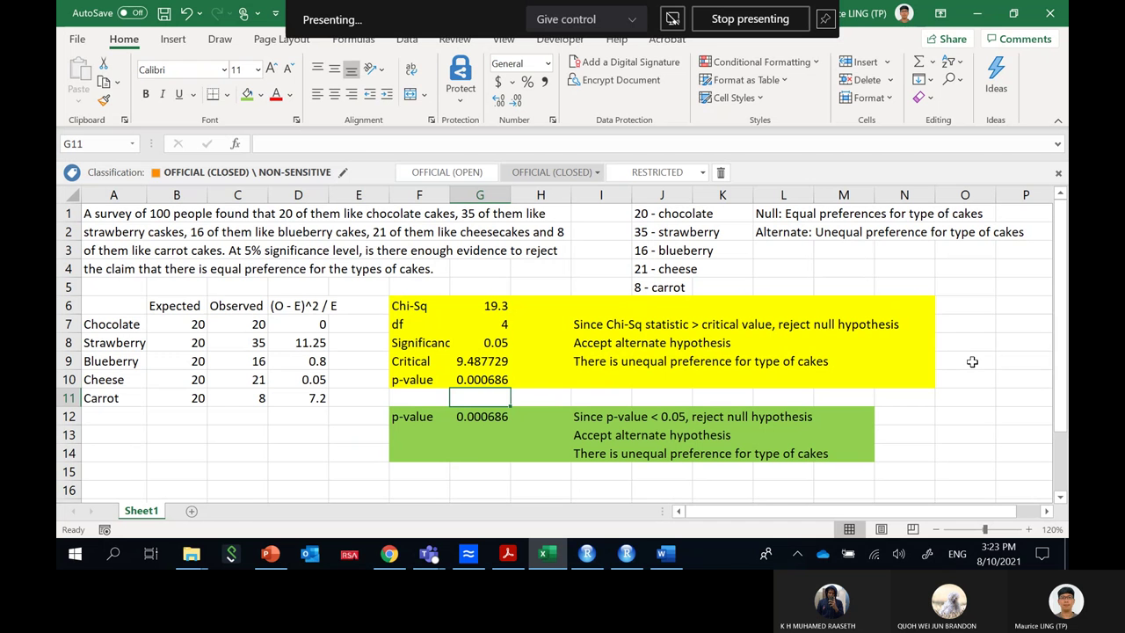
pyautogui.press('Up')
pyautogui.press('F2')
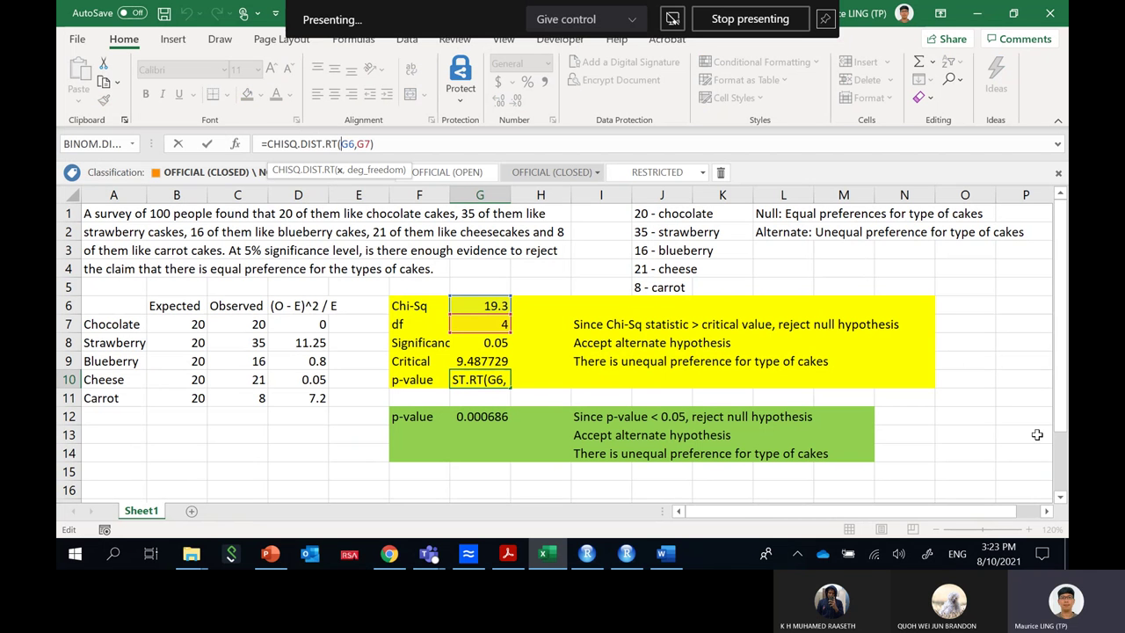
pyautogui.click(491, 383)
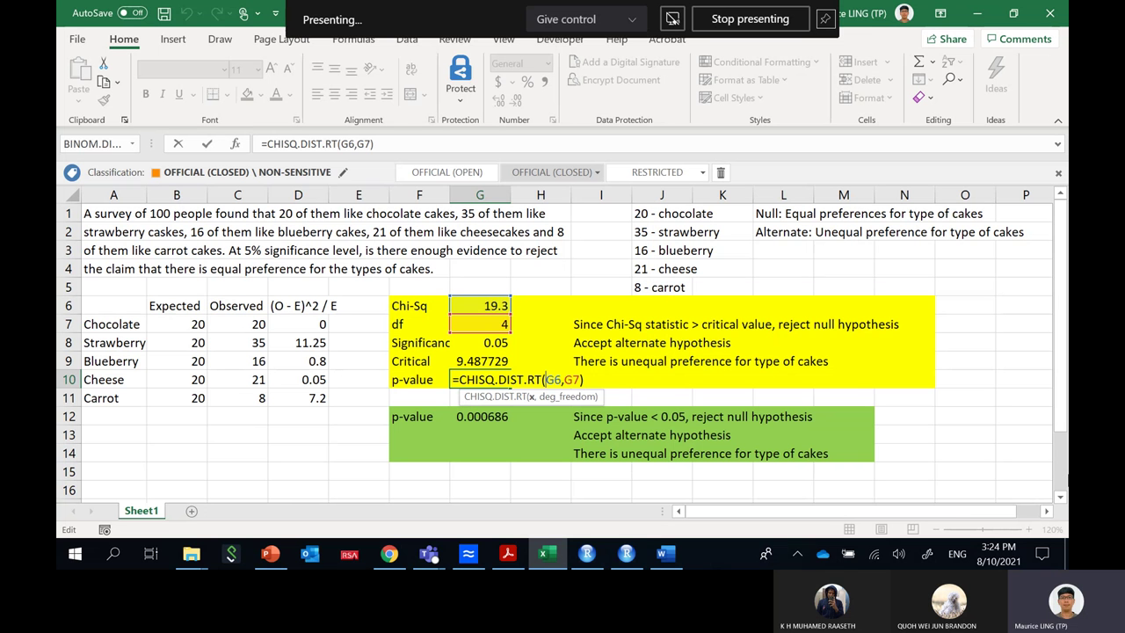
pyautogui.press('Return')
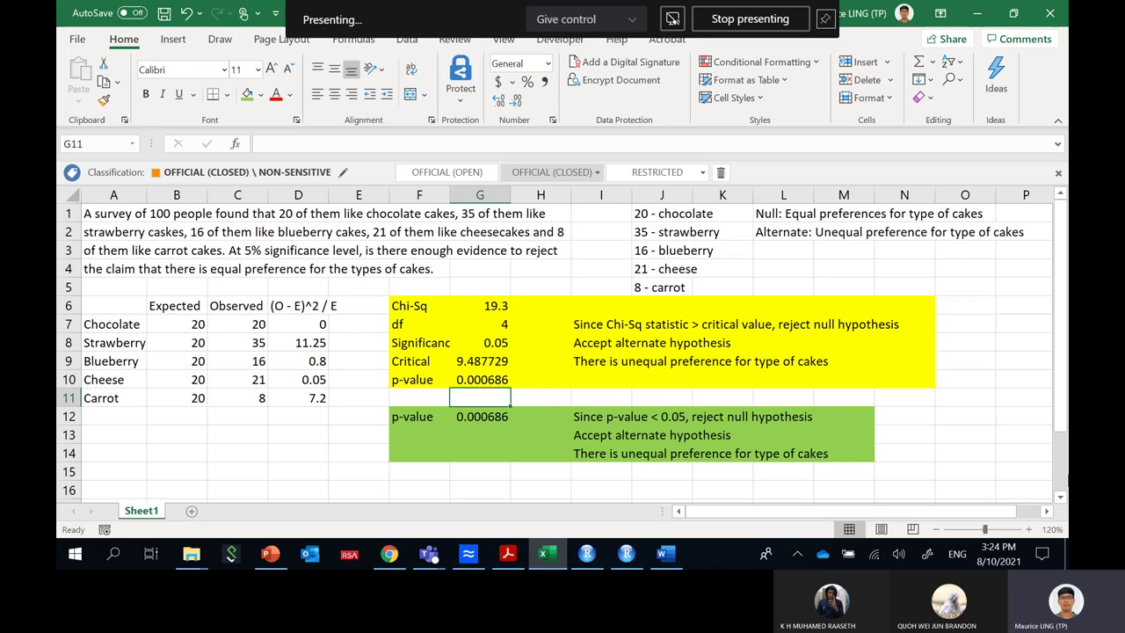
# - Switch to the whiteboard, clear it, and write the heading "For contigency table," in black ink
pyautogui.click(673, 18)
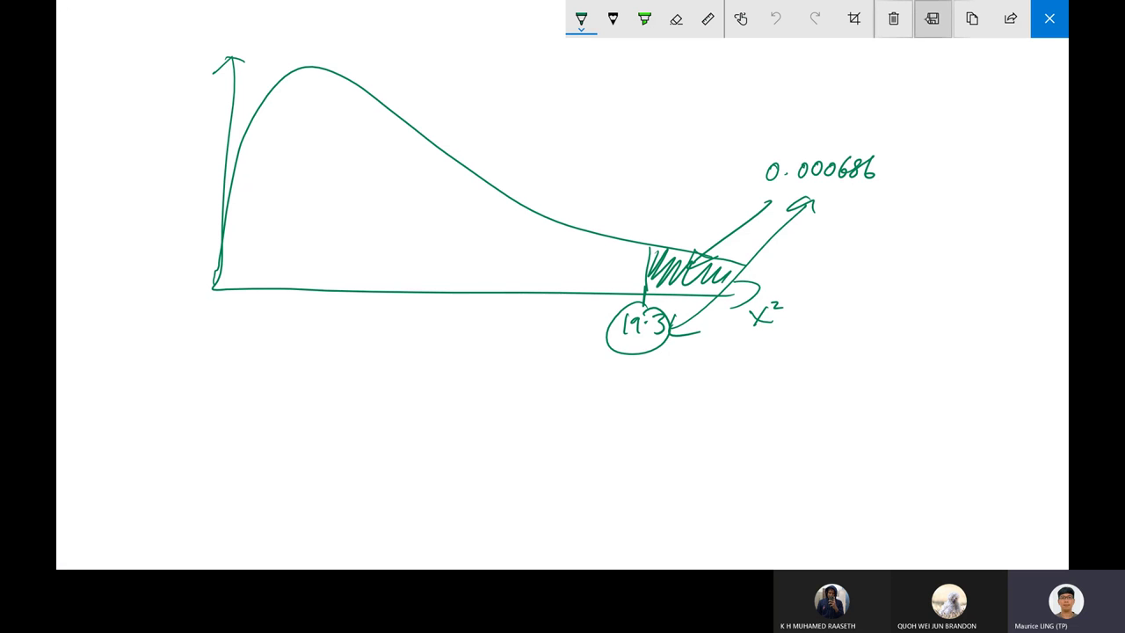
pyautogui.click(893, 18)
pyautogui.click(580, 18)
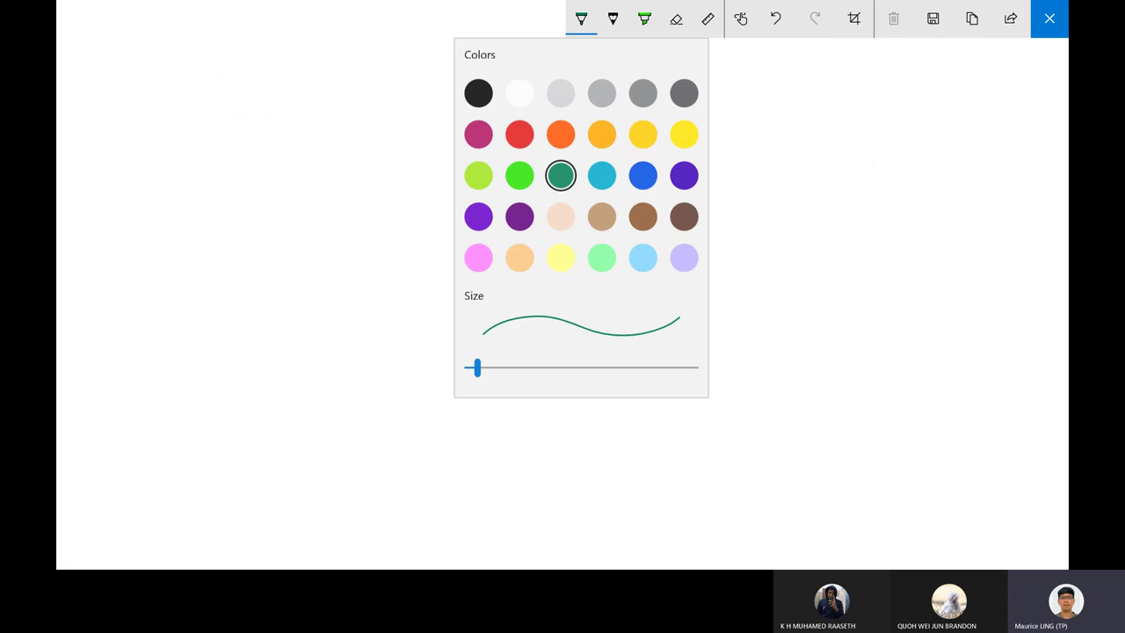
pyautogui.click(478, 93)
pyautogui.click(89, 33)
pyautogui.moveTo(89, 28)
pyautogui.mouseDown()
pyautogui.moveTo(92, 55)
pyautogui.moveTo(233, 40)
pyautogui.moveTo(255, 65)
pyautogui.mouseUp()
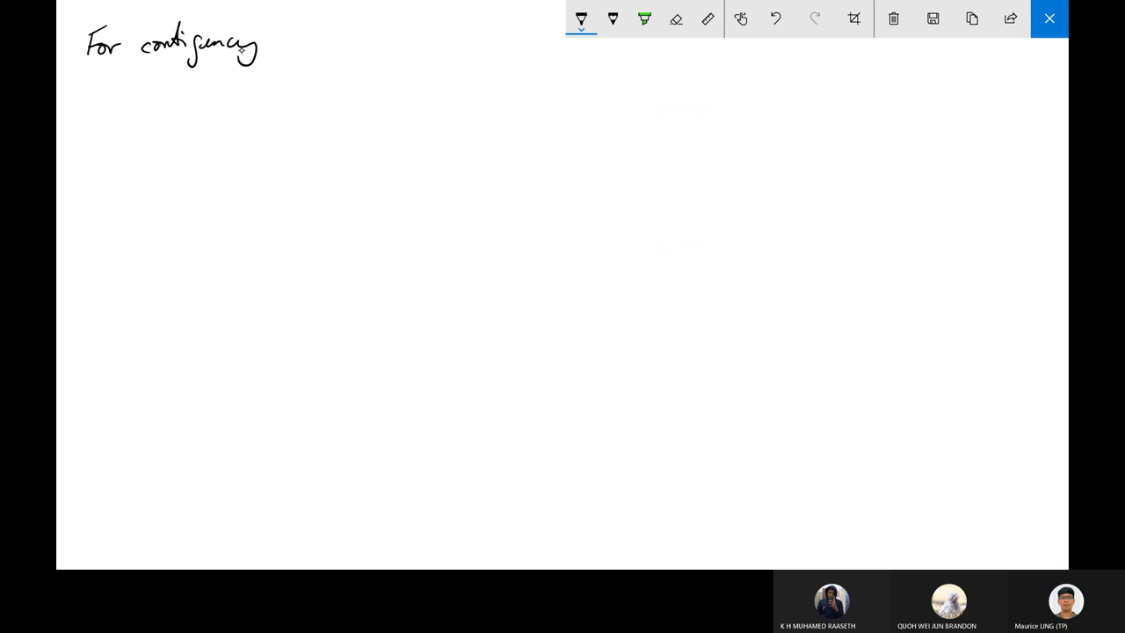
pyautogui.moveTo(288, 32)
pyautogui.mouseDown()
pyautogui.moveTo(281, 39)
pyautogui.moveTo(354, 47)
pyautogui.mouseUp()
# - Write the question "Is the observed contigency table = expected contigency table?" below the heading
pyautogui.moveTo(87, 76)
pyautogui.mouseDown()
pyautogui.moveTo(92, 94)
pyautogui.moveTo(193, 88)
pyautogui.moveTo(262, 63)
pyautogui.moveTo(278, 85)
pyautogui.moveTo(311, 80)
pyautogui.mouseUp()
pyautogui.moveTo(303, 74)
pyautogui.mouseDown()
pyautogui.moveTo(318, 72)
pyautogui.moveTo(318, 99)
pyautogui.mouseUp()
pyautogui.moveTo(322, 79)
pyautogui.mouseDown()
pyautogui.moveTo(362, 79)
pyautogui.moveTo(356, 104)
pyautogui.moveTo(401, 72)
pyautogui.moveTo(498, 67)
pyautogui.mouseUp()
pyautogui.moveTo(465, 79)
pyautogui.mouseDown()
pyautogui.moveTo(535, 69)
pyautogui.moveTo(543, 86)
pyautogui.moveTo(577, 53)
pyautogui.moveTo(606, 49)
pyautogui.moveTo(633, 75)
pyautogui.moveTo(656, 69)
pyautogui.mouseUp()
pyautogui.moveTo(659, 49)
pyautogui.mouseDown()
pyautogui.moveTo(670, 84)
pyautogui.moveTo(714, 63)
pyautogui.moveTo(711, 85)
pyautogui.mouseUp()
pyautogui.moveTo(743, 63)
pyautogui.mouseDown()
pyautogui.moveTo(767, 51)
pyautogui.moveTo(775, 69)
pyautogui.moveTo(786, 61)
pyautogui.mouseUp()
pyautogui.moveTo(791, 53); pyautogui.dragTo(800, 65)
pyautogui.click(801, 70)
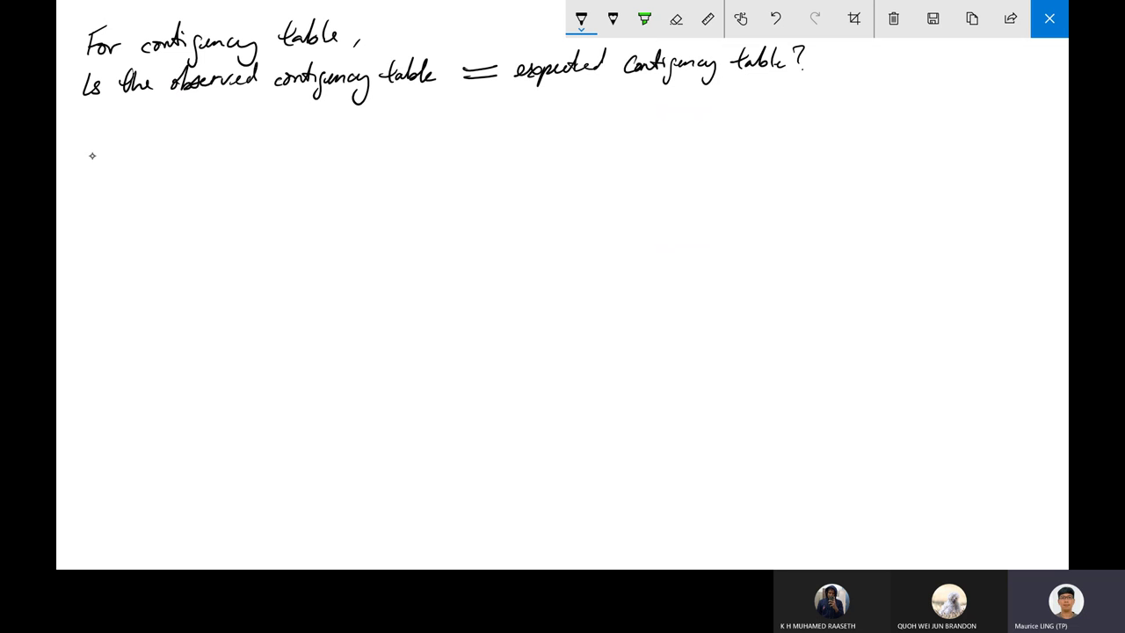
# - Change the pen colour to red and write "Observed contigency table" below the question
pyautogui.click(581, 18)
pyautogui.click(520, 131)
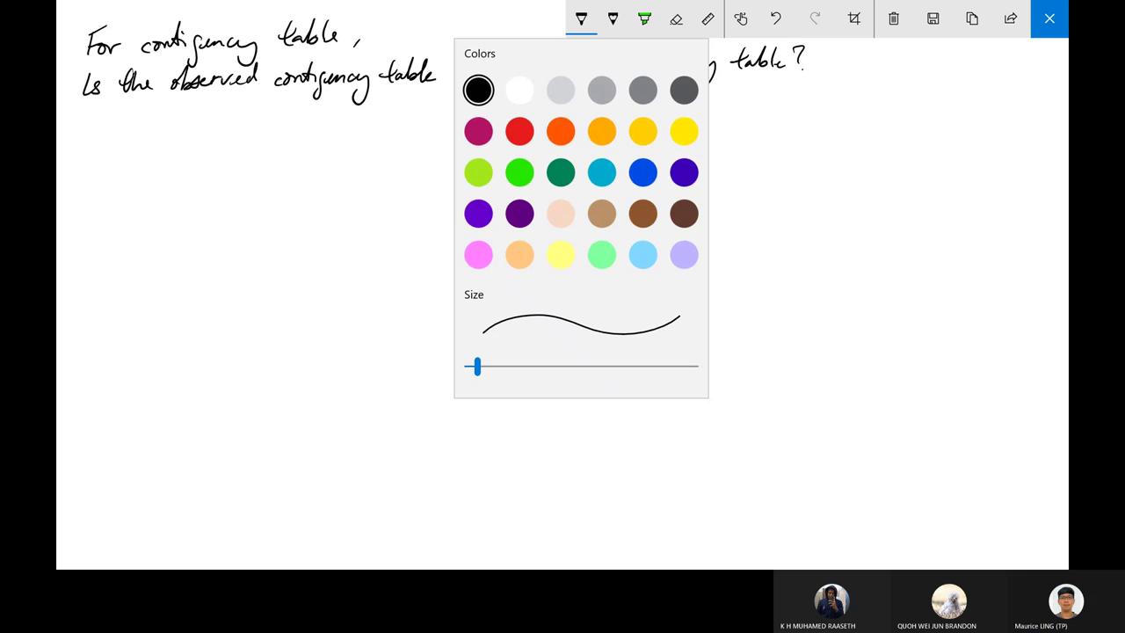
pyautogui.moveTo(110, 124)
pyautogui.mouseDown()
pyautogui.moveTo(102, 137)
pyautogui.moveTo(283, 121)
pyautogui.moveTo(290, 142)
pyautogui.moveTo(315, 116)
pyautogui.moveTo(350, 123)
pyautogui.mouseUp()
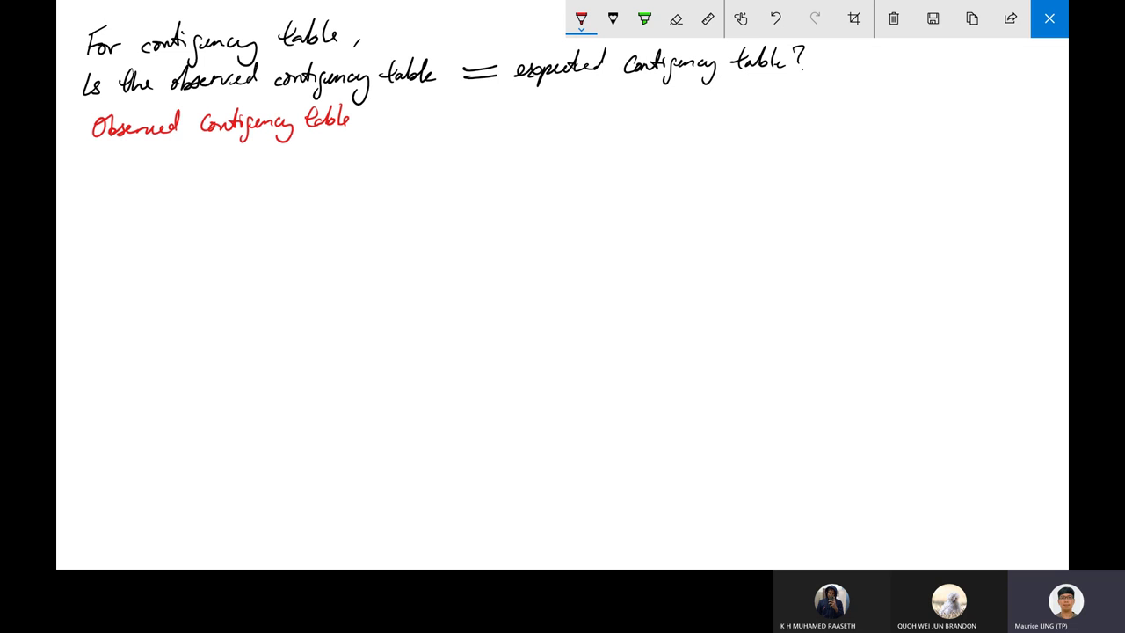
# - Draw an empty red table grid with two horizontal and two vertical lines under the "Observed contigency table" title
pyautogui.moveTo(121, 195); pyautogui.dragTo(348, 174)
pyautogui.moveTo(197, 158); pyautogui.dragTo(190, 268)
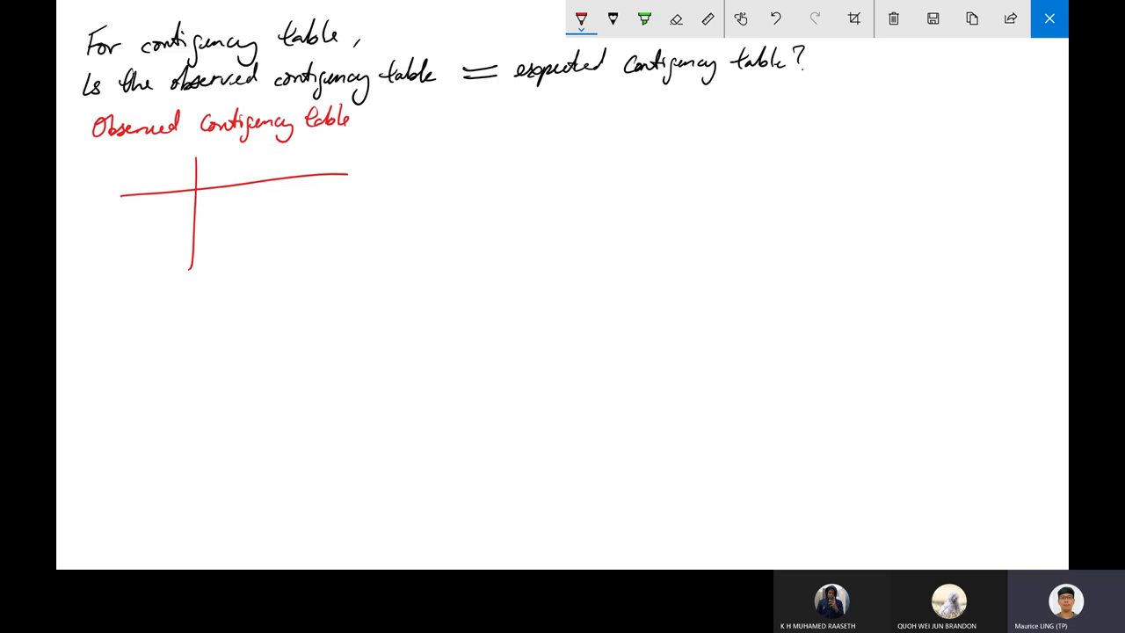
pyautogui.moveTo(273, 151); pyautogui.dragTo(260, 259)
pyautogui.moveTo(118, 227); pyautogui.dragTo(333, 214)
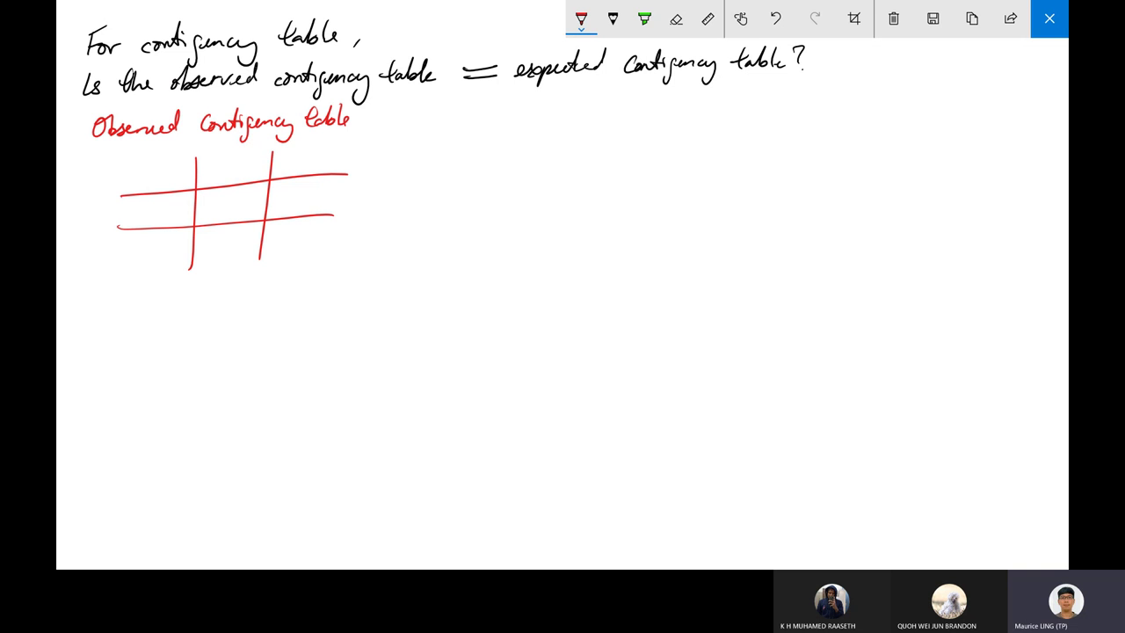
# - Label the observed table's rows "Exposure" and its columns "Outcome", marking each with + and −
pyautogui.moveTo(153, 195)
pyautogui.mouseDown()
pyautogui.moveTo(131, 193)
pyautogui.moveTo(87, 225)
pyautogui.moveTo(149, 229)
pyautogui.moveTo(180, 208)
pyautogui.moveTo(172, 220)
pyautogui.mouseUp()
pyautogui.moveTo(164, 247); pyautogui.dragTo(183, 246)
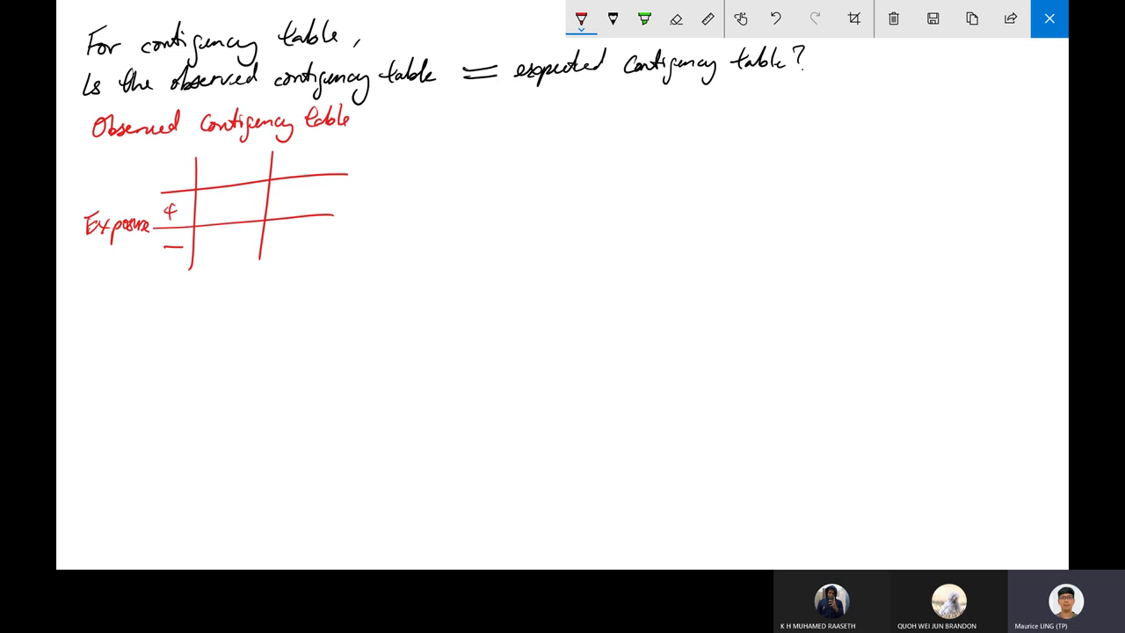
pyautogui.moveTo(255, 143); pyautogui.dragTo(250, 153)
pyautogui.moveTo(259, 148); pyautogui.dragTo(269, 157)
pyautogui.moveTo(265, 146); pyautogui.dragTo(280, 155)
pyautogui.moveTo(292, 146); pyautogui.dragTo(313, 149)
pyautogui.moveTo(234, 167); pyautogui.dragTo(251, 167)
pyautogui.moveTo(243, 160)
pyautogui.mouseDown()
pyautogui.moveTo(242, 176)
pyautogui.moveTo(318, 162)
pyautogui.mouseUp()
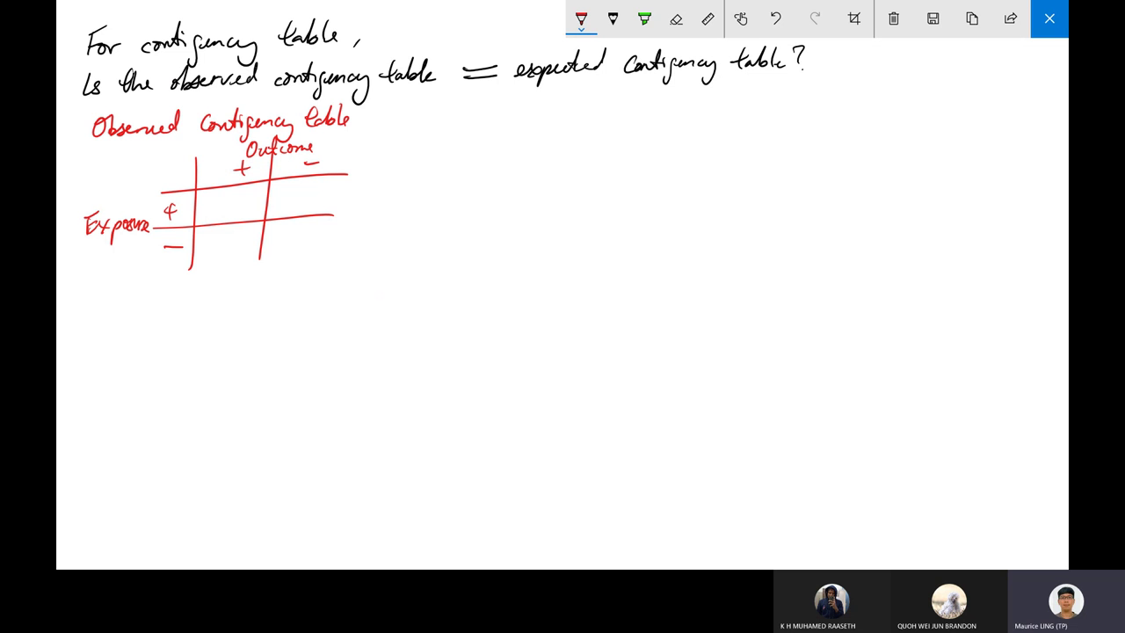
# - Fill the four cells of the observed table with a, b, c and d
pyautogui.moveTo(236, 201)
pyautogui.mouseDown()
pyautogui.moveTo(226, 209)
pyautogui.moveTo(239, 211)
pyautogui.mouseUp()
pyautogui.moveTo(293, 186); pyautogui.dragTo(295, 207)
pyautogui.moveTo(236, 238)
pyautogui.mouseDown()
pyautogui.moveTo(236, 249)
pyautogui.moveTo(302, 253)
pyautogui.mouseUp()
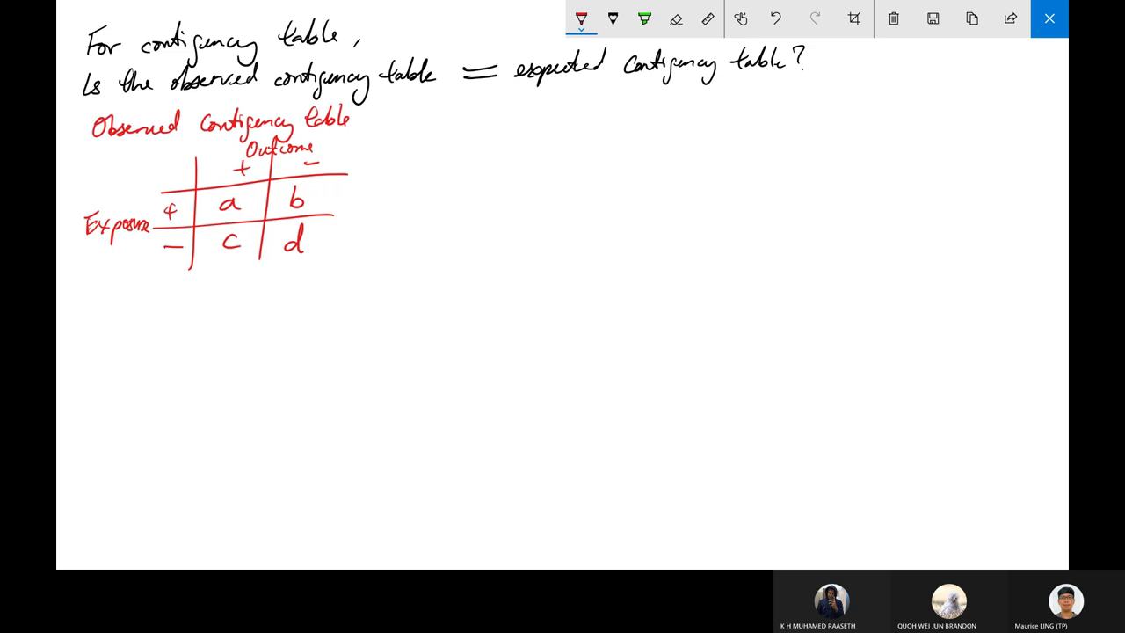
# - Change the pen colour to blue and write "Expected contigency table" below the observed table
pyautogui.click(581, 17)
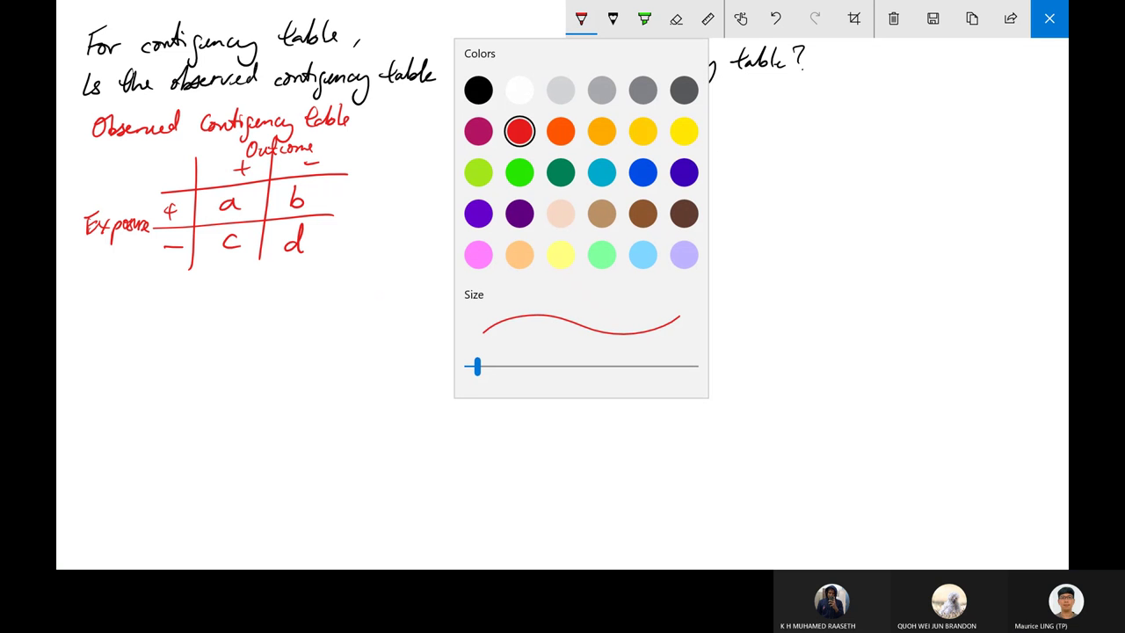
pyautogui.click(643, 174)
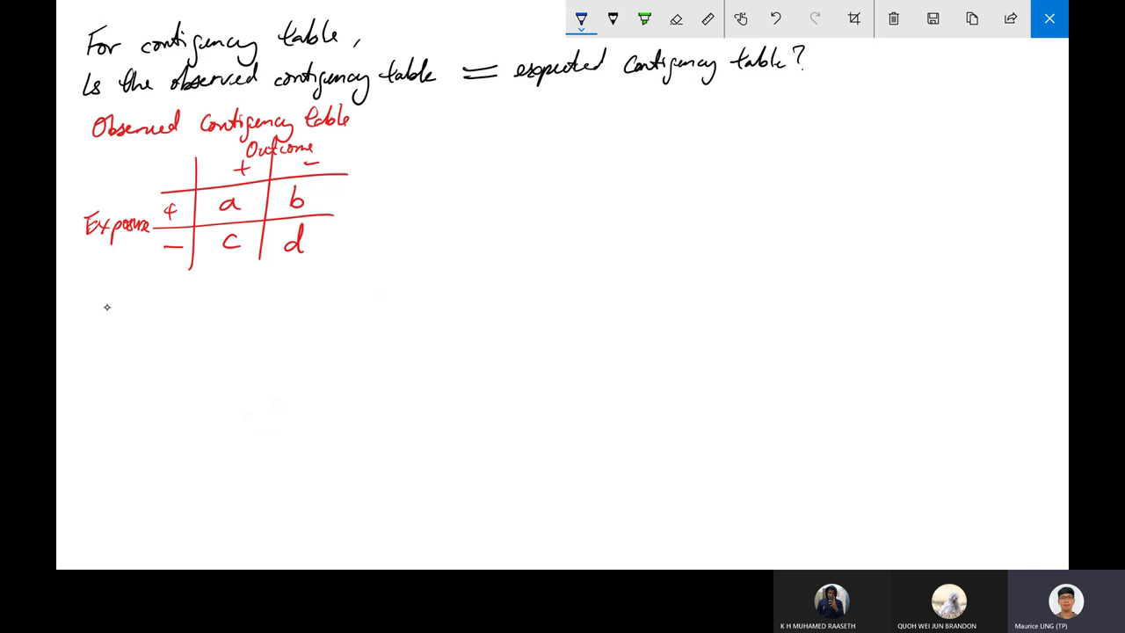
pyautogui.moveTo(104, 308); pyautogui.dragTo(120, 301)
pyautogui.moveTo(105, 306)
pyautogui.mouseDown()
pyautogui.moveTo(105, 328)
pyautogui.moveTo(139, 327)
pyautogui.moveTo(171, 304)
pyautogui.mouseUp()
pyautogui.moveTo(175, 289)
pyautogui.mouseDown()
pyautogui.moveTo(180, 318)
pyautogui.moveTo(196, 309)
pyautogui.moveTo(202, 285)
pyautogui.moveTo(232, 310)
pyautogui.moveTo(264, 289)
pyautogui.moveTo(283, 311)
pyautogui.moveTo(274, 316)
pyautogui.moveTo(317, 294)
pyautogui.moveTo(320, 310)
pyautogui.moveTo(337, 306)
pyautogui.mouseUp()
pyautogui.moveTo(327, 301)
pyautogui.mouseDown()
pyautogui.moveTo(346, 300)
pyautogui.moveTo(355, 283)
pyautogui.moveTo(360, 302)
pyautogui.mouseUp()
pyautogui.moveTo(364, 278)
pyautogui.mouseDown()
pyautogui.moveTo(366, 305)
pyautogui.moveTo(377, 301)
pyautogui.mouseUp()
# - Draw an empty blue table grid with two horizontal and two vertical lines under the "Expected contigency table" title
pyautogui.moveTo(157, 376); pyautogui.dragTo(347, 367)
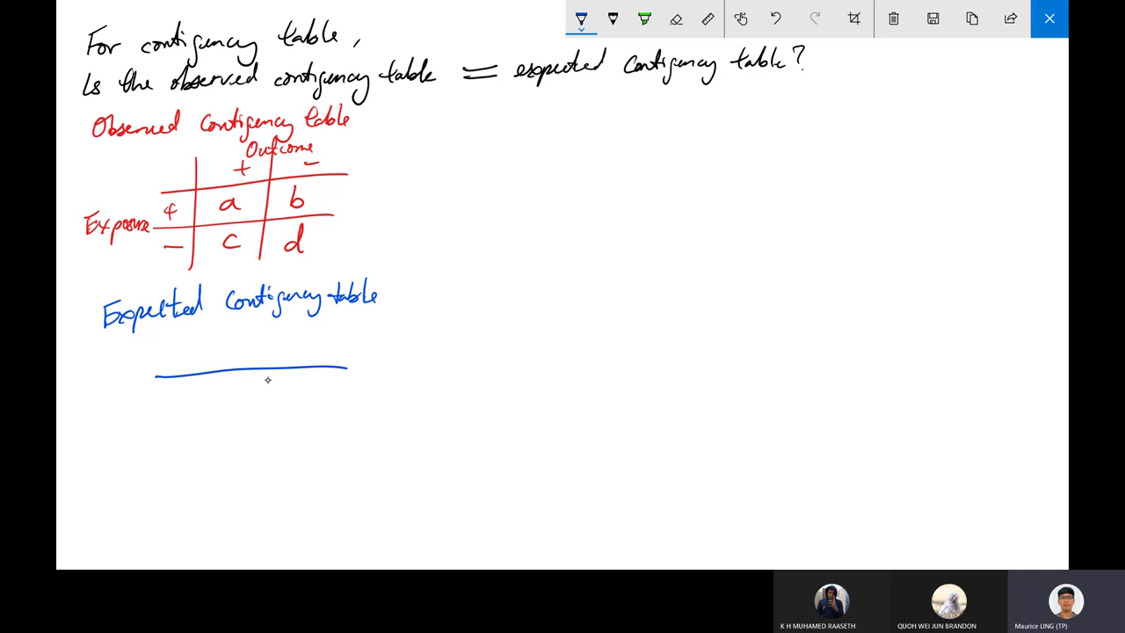
pyautogui.moveTo(150, 412); pyautogui.dragTo(310, 402)
pyautogui.moveTo(208, 348); pyautogui.dragTo(197, 451)
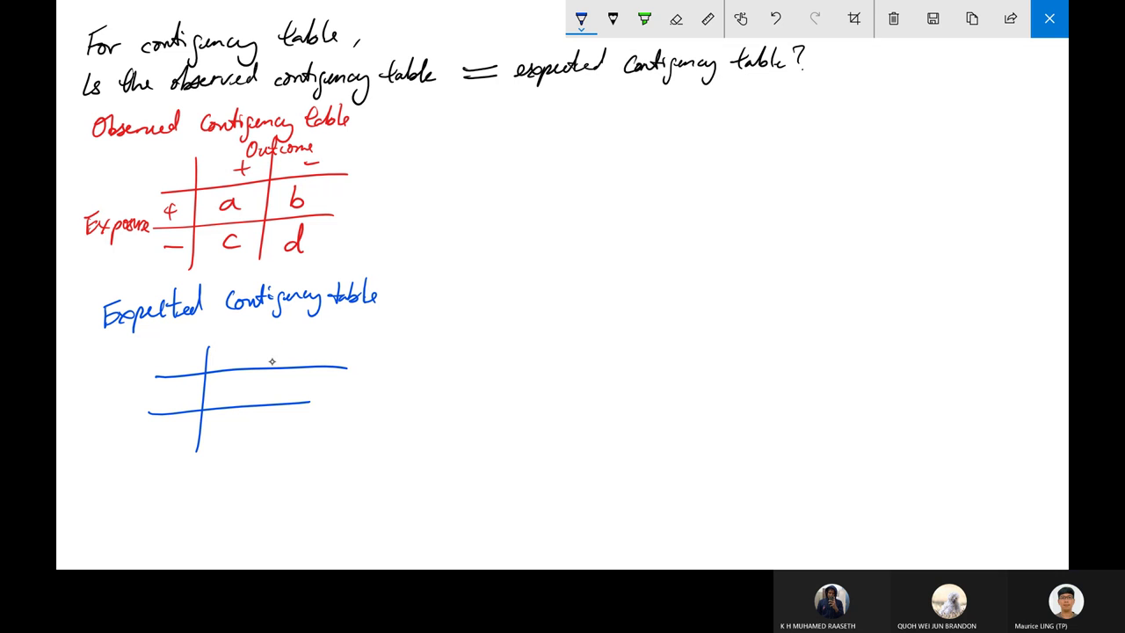
pyautogui.moveTo(279, 341); pyautogui.dragTo(271, 442)
# - Label the expected table's rows "Exposure" and its columns "Outcome", marking each with + and −
pyautogui.moveTo(98, 401)
pyautogui.mouseDown()
pyautogui.moveTo(82, 410)
pyautogui.moveTo(111, 424)
pyautogui.moveTo(151, 410)
pyautogui.mouseUp()
pyautogui.moveTo(160, 396)
pyautogui.mouseDown()
pyautogui.moveTo(180, 395)
pyautogui.moveTo(170, 413)
pyautogui.mouseUp()
pyautogui.moveTo(163, 436); pyautogui.dragTo(188, 435)
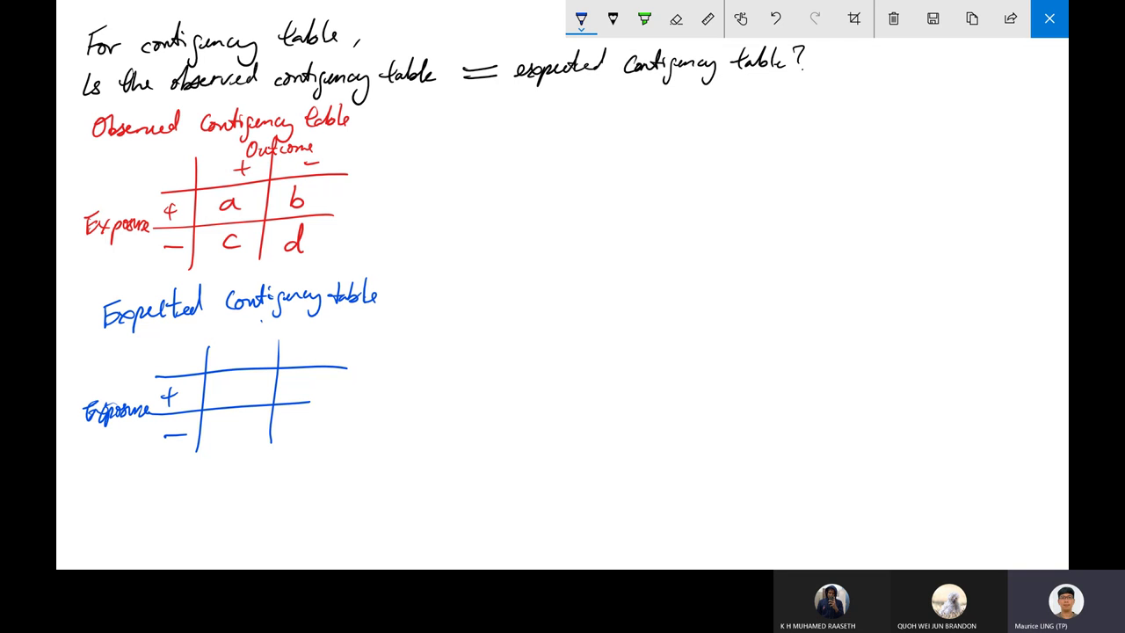
pyautogui.moveTo(262, 322); pyautogui.dragTo(326, 327)
pyautogui.moveTo(241, 348); pyautogui.dragTo(257, 346)
pyautogui.moveTo(253, 342)
pyautogui.mouseDown()
pyautogui.moveTo(252, 357)
pyautogui.moveTo(319, 347)
pyautogui.mouseUp()
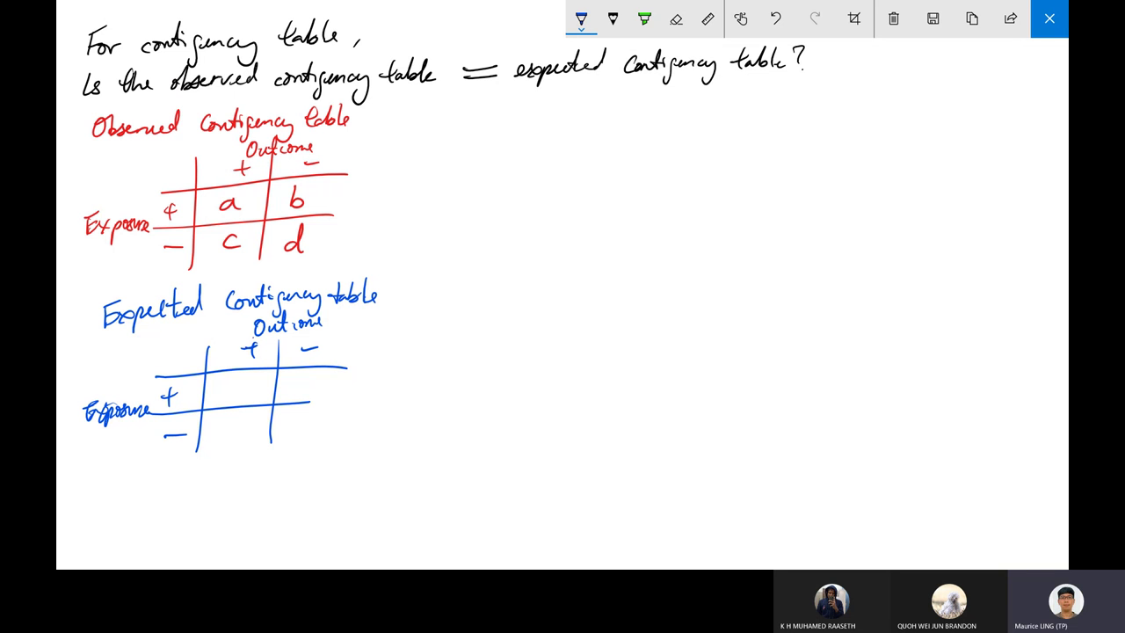
# - Fill the four cells of the expected table with capital A, B, C and D
pyautogui.moveTo(228, 400)
pyautogui.mouseDown()
pyautogui.moveTo(248, 389)
pyautogui.moveTo(299, 392)
pyautogui.mouseUp()
pyautogui.moveTo(288, 376)
pyautogui.mouseDown()
pyautogui.moveTo(310, 375)
pyautogui.moveTo(299, 392)
pyautogui.mouseUp()
pyautogui.moveTo(250, 420)
pyautogui.mouseDown()
pyautogui.moveTo(252, 435)
pyautogui.moveTo(296, 435)
pyautogui.mouseUp()
pyautogui.moveTo(283, 417); pyautogui.dragTo(285, 436)
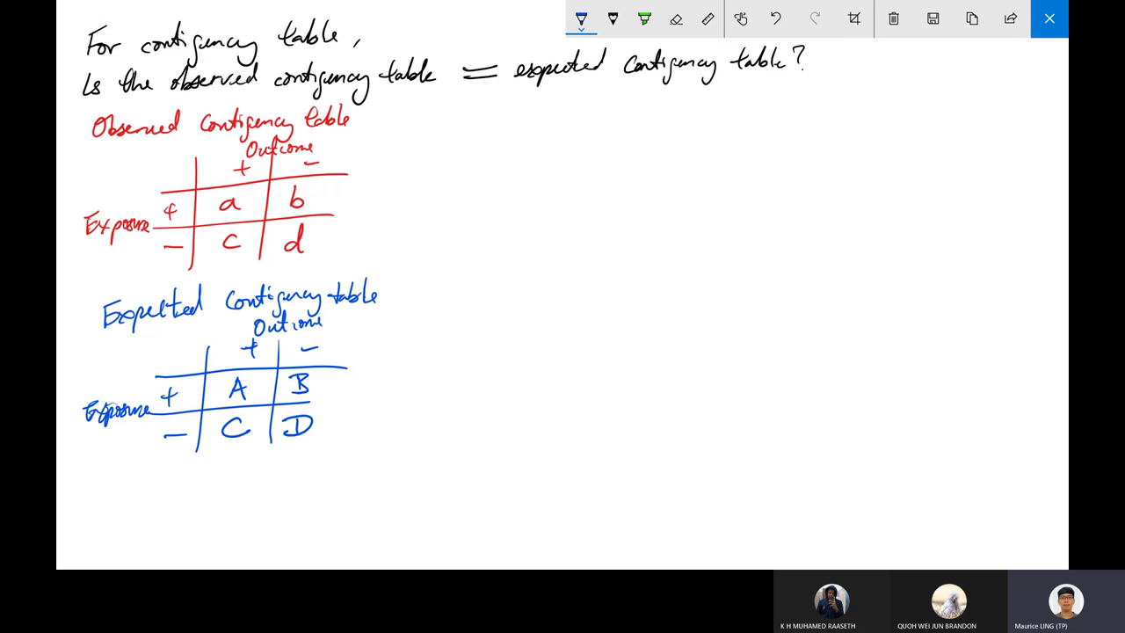
# - Switch to Excel, select the cake Expected and Observed table A6:D11 to review it, and return to the whiteboard
pyautogui.click(1050, 18)
pyautogui.moveTo(98, 306)
pyautogui.mouseDown()
pyautogui.moveTo(307, 360)
pyautogui.moveTo(315, 398)
pyautogui.mouseUp()
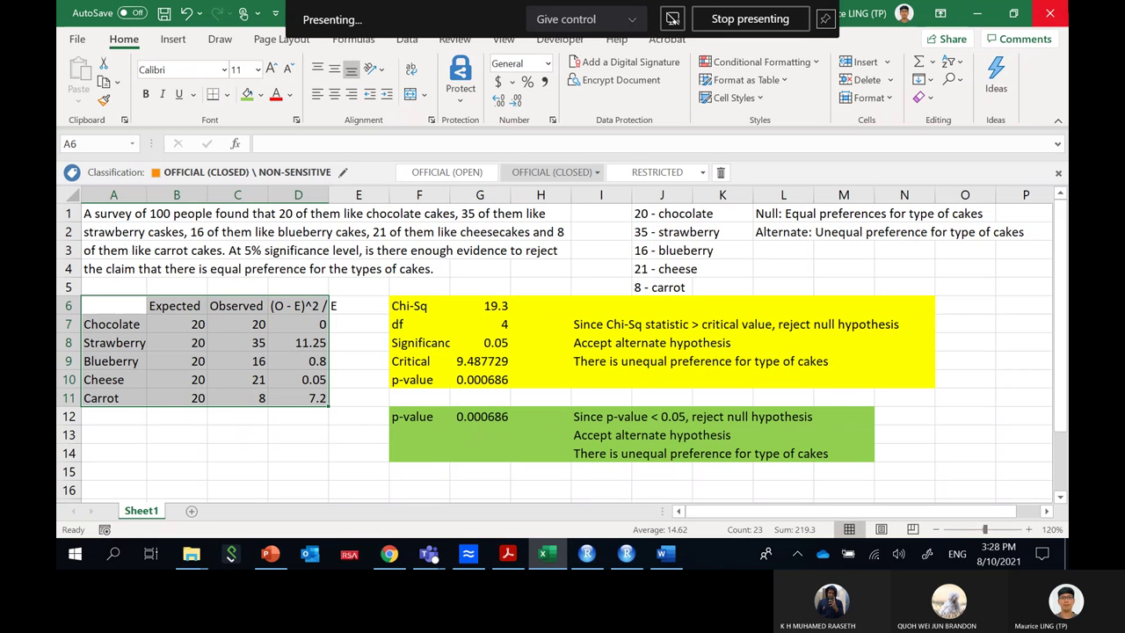
pyautogui.click(1059, 11)
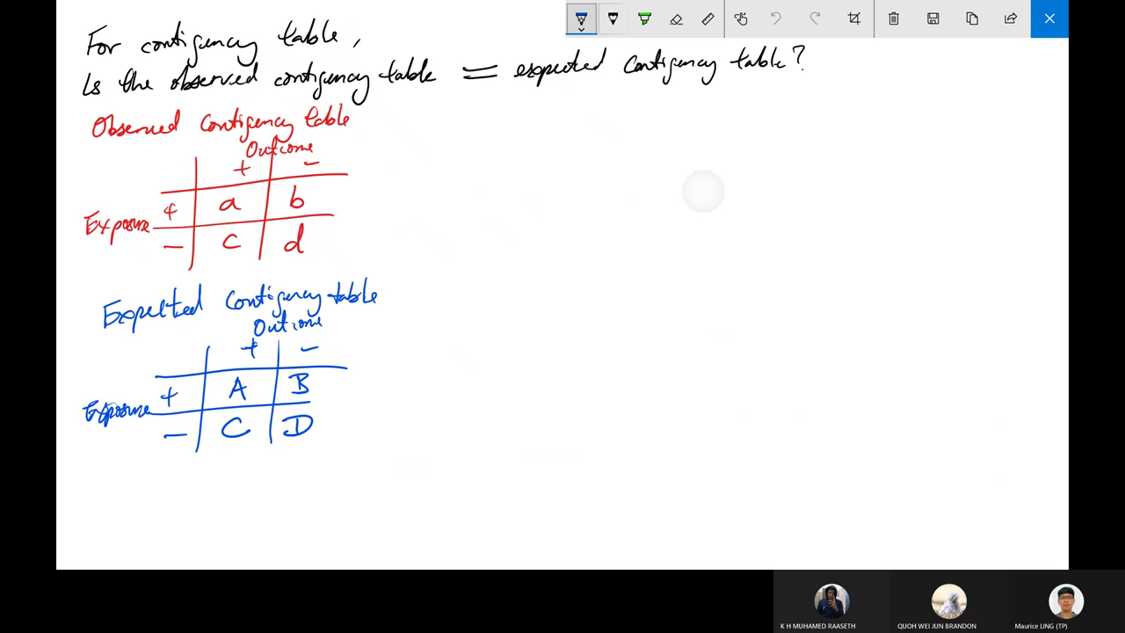
# - Change the pen colour to orange and draw an empty two-by-two table grid beside the observed and expected tables
pyautogui.click(581, 19)
pyautogui.click(561, 131)
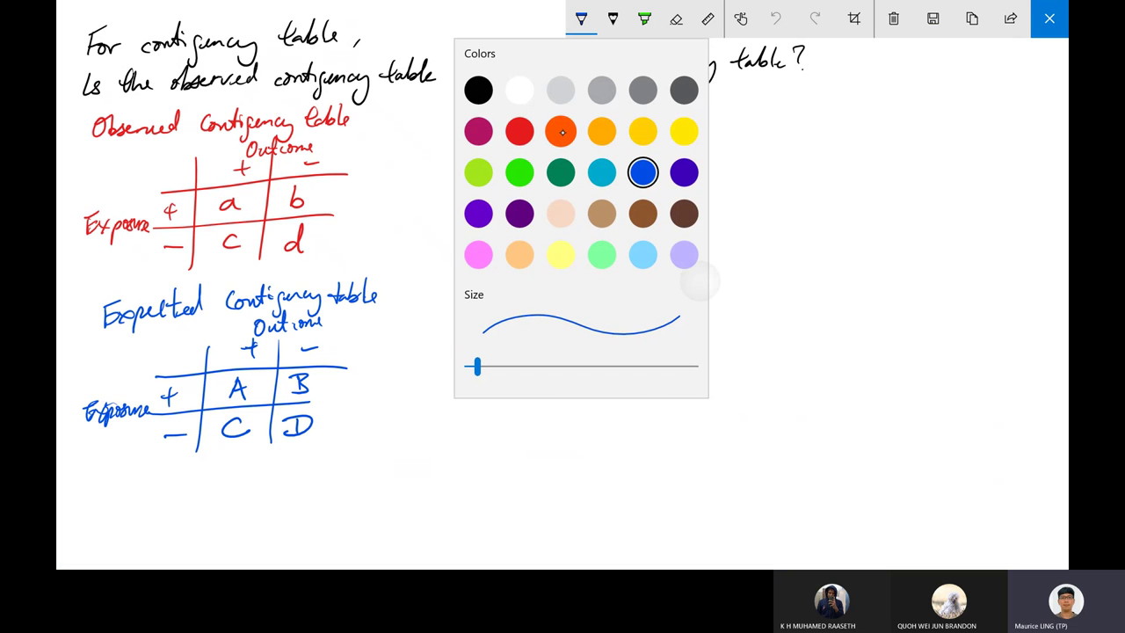
pyautogui.moveTo(451, 237); pyautogui.dragTo(589, 229)
pyautogui.moveTo(465, 267); pyautogui.dragTo(587, 266)
pyautogui.moveTo(499, 212); pyautogui.dragTo(492, 319)
pyautogui.moveTo(546, 209); pyautogui.dragTo(537, 329)
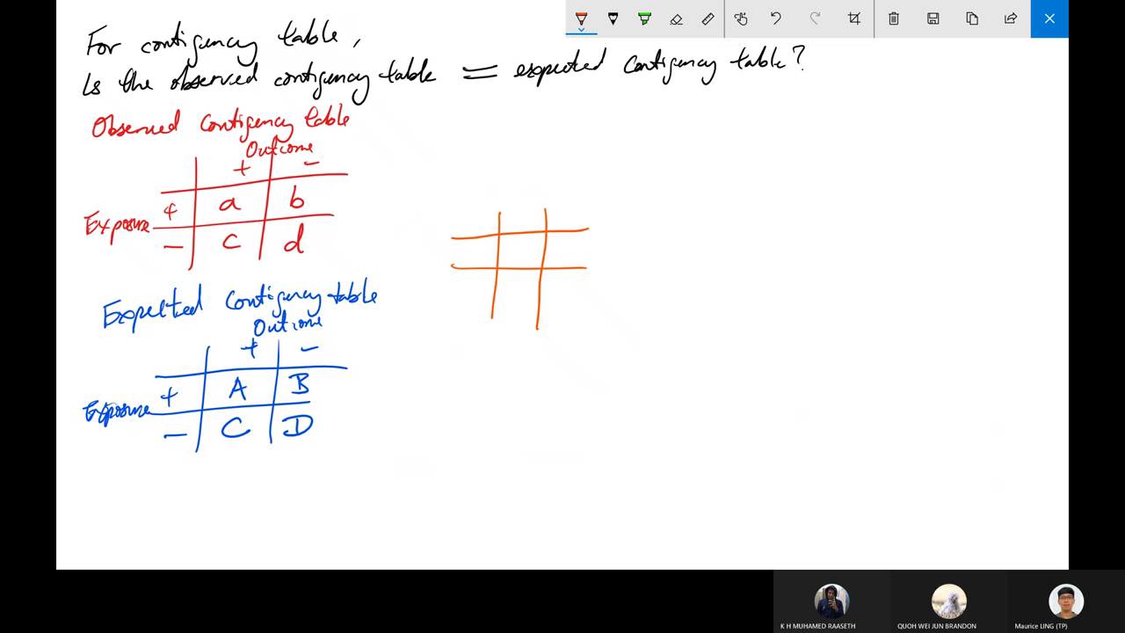
# - Write the title "Template" above the orange table grid
pyautogui.moveTo(476, 156)
pyautogui.mouseDown()
pyautogui.moveTo(492, 155)
pyautogui.moveTo(486, 174)
pyautogui.mouseUp()
pyautogui.moveTo(490, 168); pyautogui.dragTo(522, 168)
pyautogui.moveTo(536, 156); pyautogui.dragTo(540, 167)
pyautogui.moveTo(538, 157); pyautogui.dragTo(556, 167)
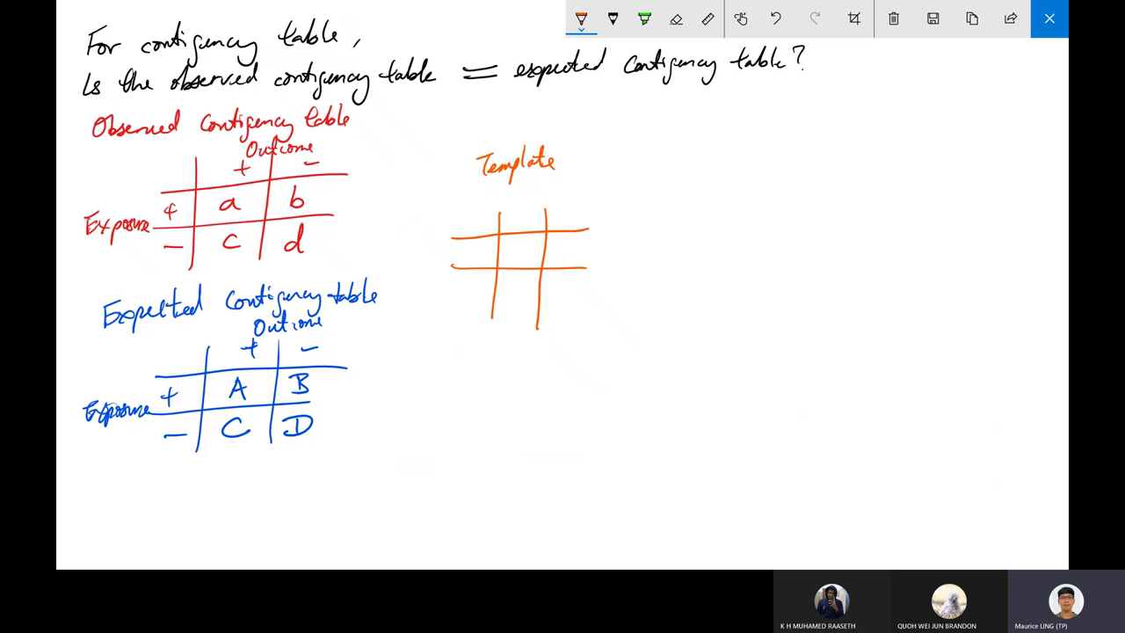
# - Label the template table's rows "Exposure" with + and −, and its columns "Outcome"
pyautogui.moveTo(427, 258)
pyautogui.mouseDown()
pyautogui.moveTo(417, 279)
pyautogui.moveTo(444, 275)
pyautogui.mouseUp()
pyautogui.moveTo(531, 187)
pyautogui.mouseDown()
pyautogui.moveTo(526, 200)
pyautogui.moveTo(533, 186)
pyautogui.mouseUp()
pyautogui.moveTo(447, 265)
pyautogui.mouseDown()
pyautogui.moveTo(471, 272)
pyautogui.moveTo(489, 246)
pyautogui.moveTo(480, 262)
pyautogui.mouseUp()
pyautogui.moveTo(474, 290); pyautogui.dragTo(485, 288)
pyautogui.moveTo(538, 192); pyautogui.dragTo(554, 199)
pyautogui.moveTo(545, 187); pyautogui.dragTo(575, 194)
pyautogui.moveTo(582, 194); pyautogui.dragTo(598, 191)
# - Number the four cells of the template table 1, 2, 3 and 4
pyautogui.moveTo(523, 245)
pyautogui.mouseDown()
pyautogui.moveTo(520, 261)
pyautogui.moveTo(575, 257)
pyautogui.mouseUp()
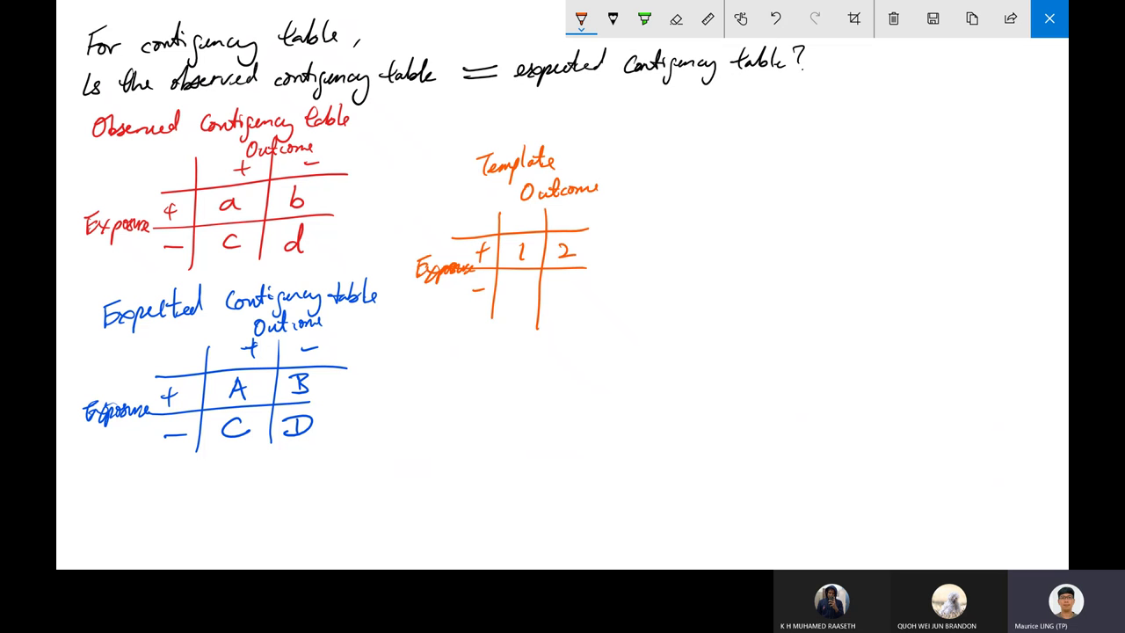
pyautogui.moveTo(514, 284); pyautogui.dragTo(513, 301)
pyautogui.moveTo(557, 284); pyautogui.dragTo(570, 296)
pyautogui.moveTo(563, 286); pyautogui.dragTo(557, 320)
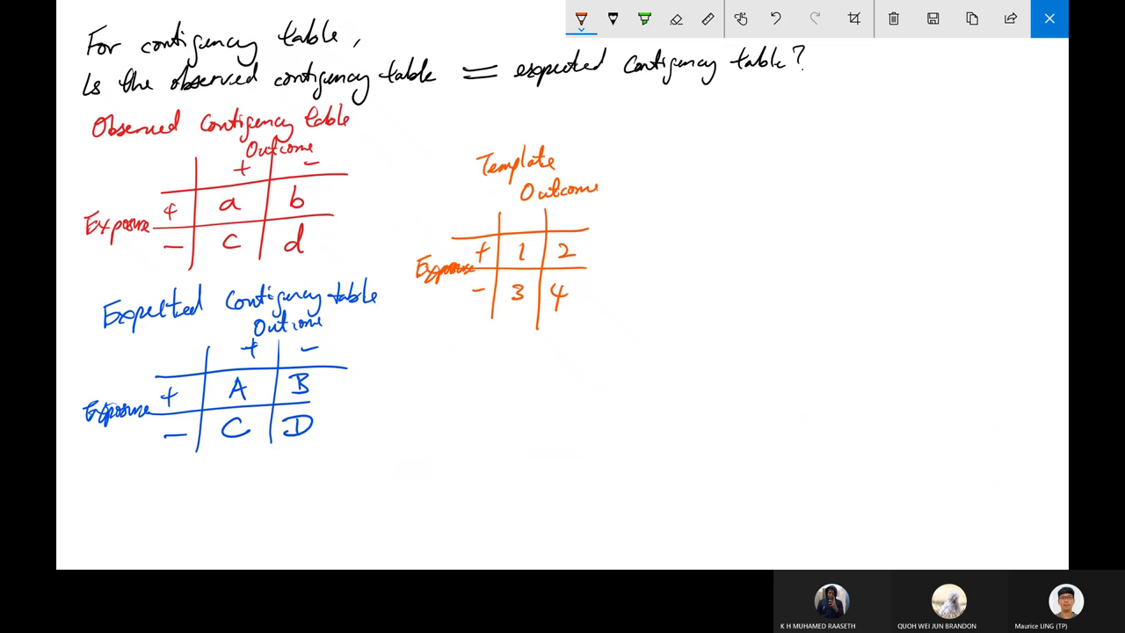
pyautogui.click(581, 17)
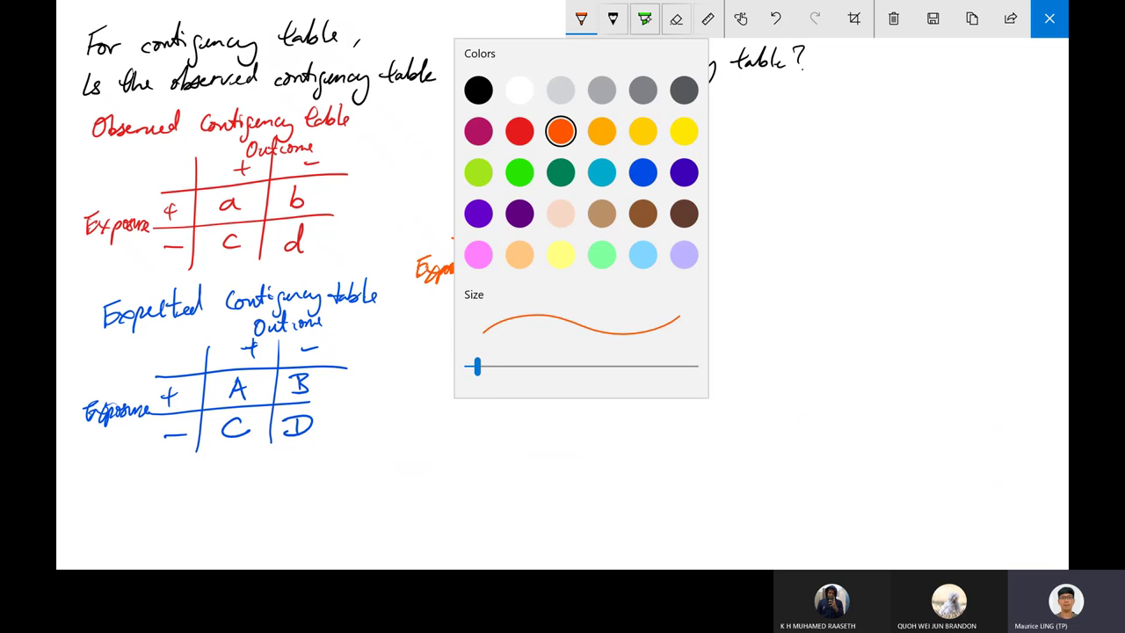
pyautogui.press('Escape')
pyautogui.moveTo(374, 151); pyautogui.dragTo(449, 200)
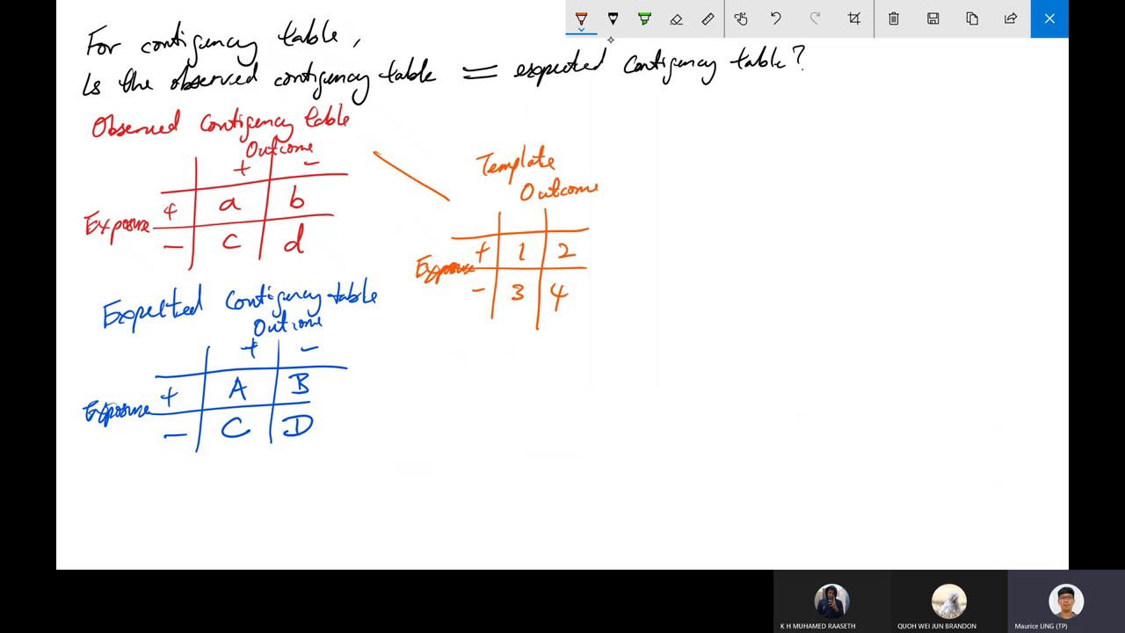
pyautogui.moveTo(393, 162); pyautogui.dragTo(444, 189)
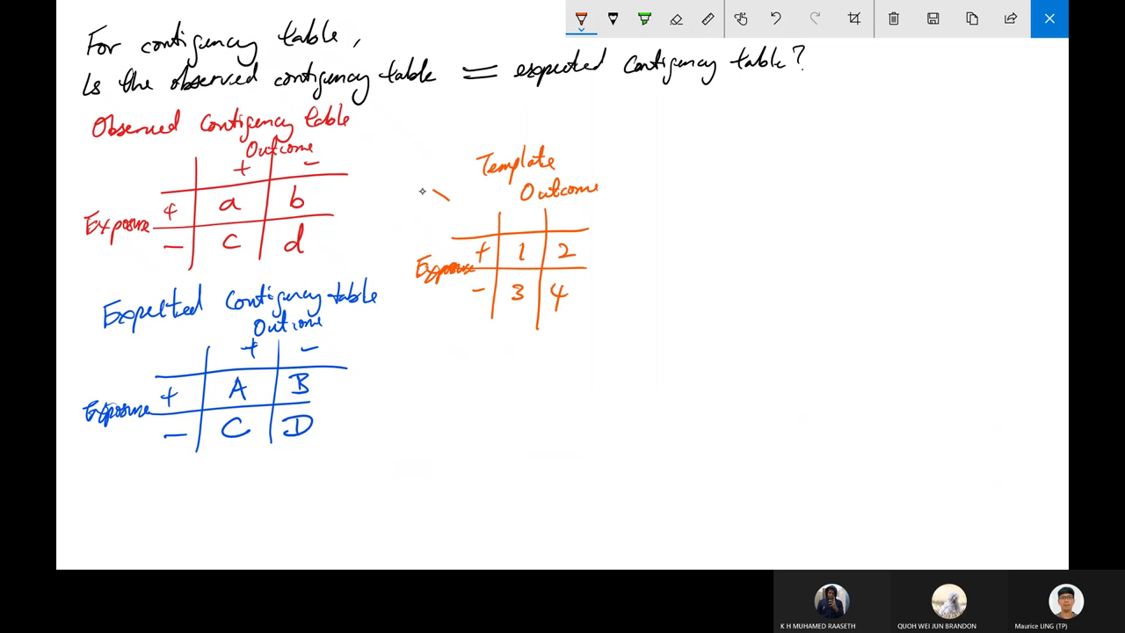
# - Draw thick green highlighter arrows from the observed and expected tables to the template, and one leading away from the template
pyautogui.click(644, 18)
pyautogui.moveTo(376, 160)
pyautogui.mouseDown()
pyautogui.moveTo(414, 196)
pyautogui.moveTo(466, 204)
pyautogui.mouseUp()
pyautogui.moveTo(366, 387); pyautogui.dragTo(466, 330)
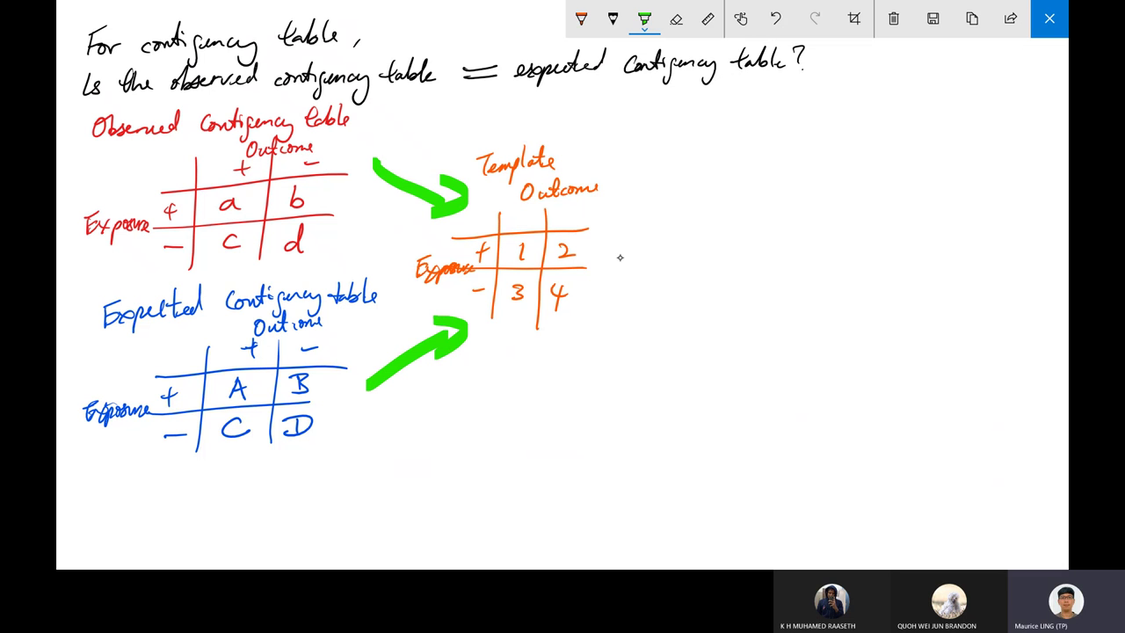
pyautogui.moveTo(605, 257)
pyautogui.mouseDown()
pyautogui.moveTo(659, 255)
pyautogui.moveTo(638, 285)
pyautogui.mouseUp()
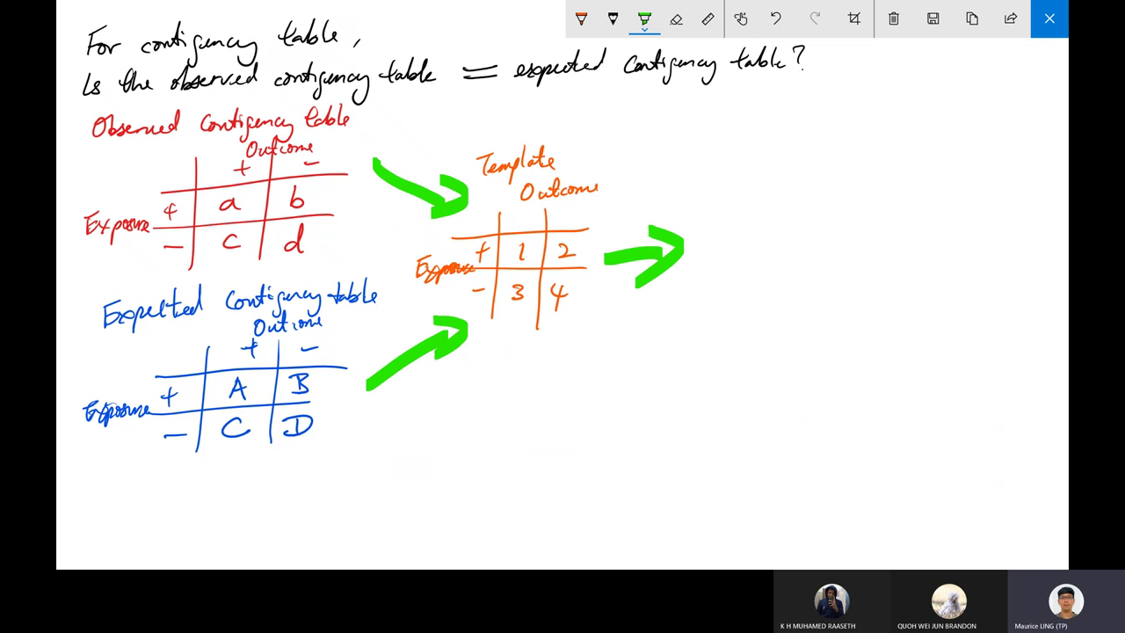
# - Change the pen colour to black and draw a header line with three vertical dividers beyond the last green arrow
pyautogui.click(581, 18)
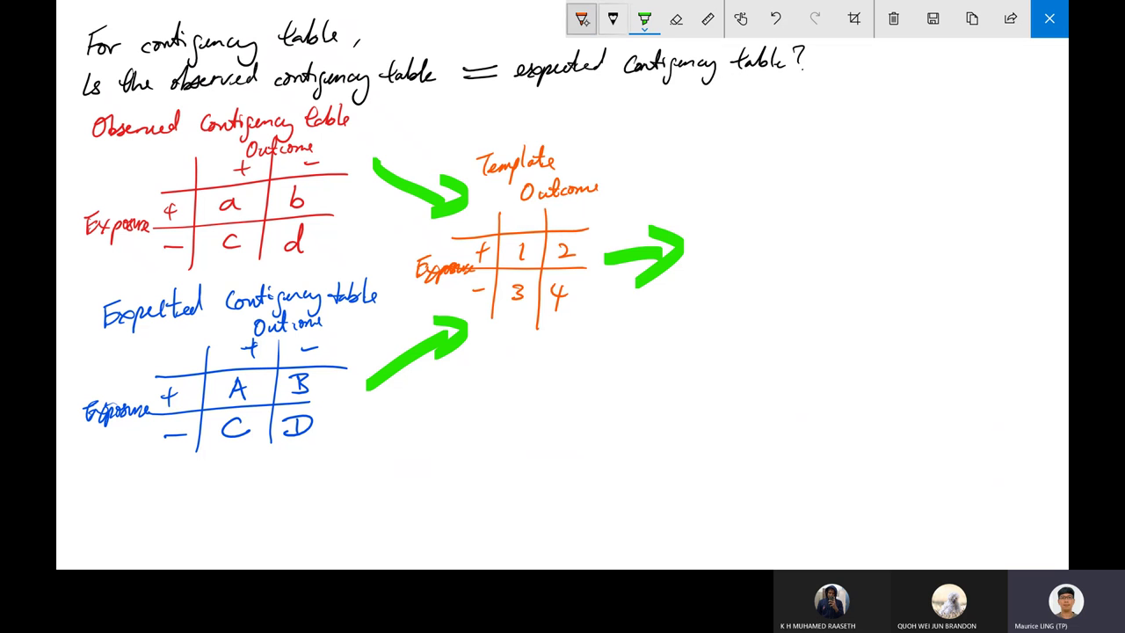
pyautogui.click(581, 19)
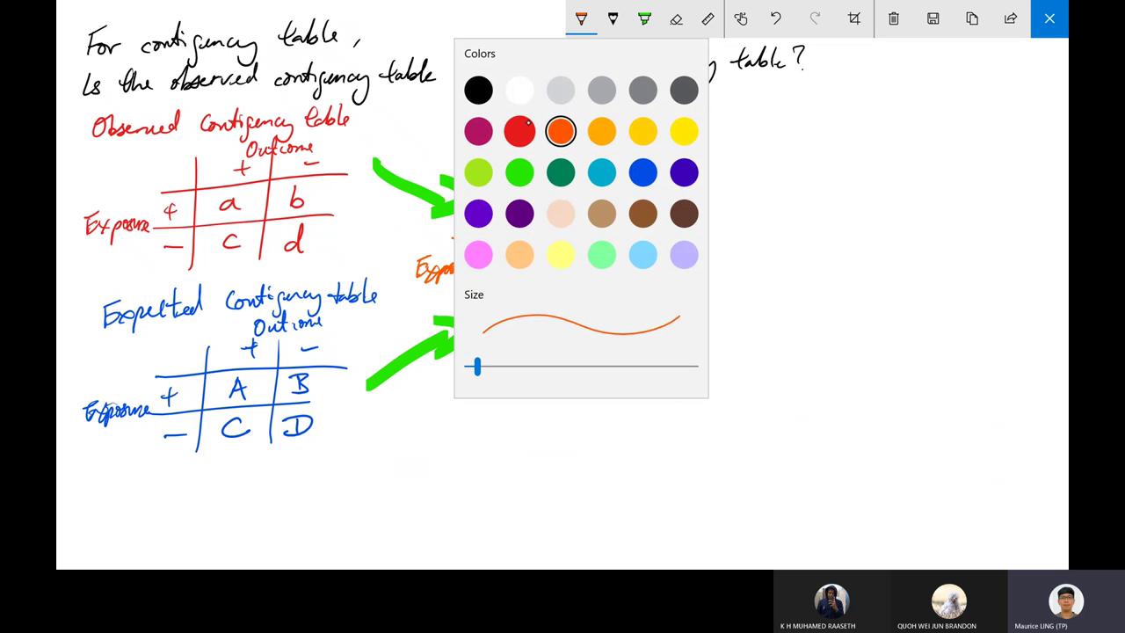
pyautogui.click(478, 94)
pyautogui.moveTo(739, 142); pyautogui.dragTo(951, 142)
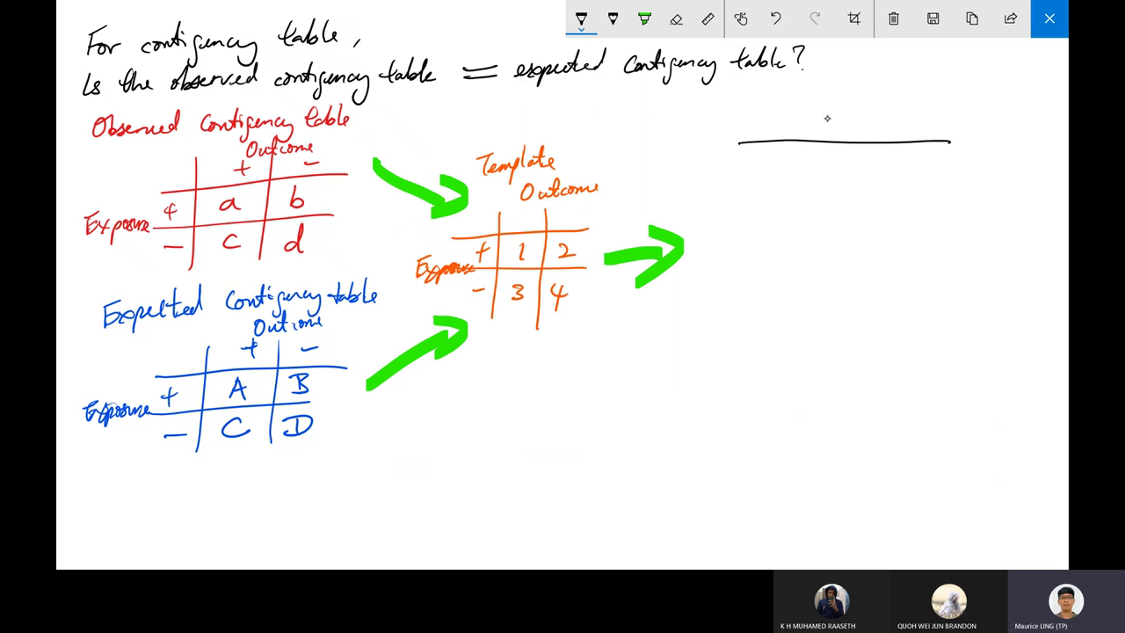
pyautogui.moveTo(827, 98); pyautogui.dragTo(814, 327)
pyautogui.moveTo(906, 102); pyautogui.dragTo(897, 322)
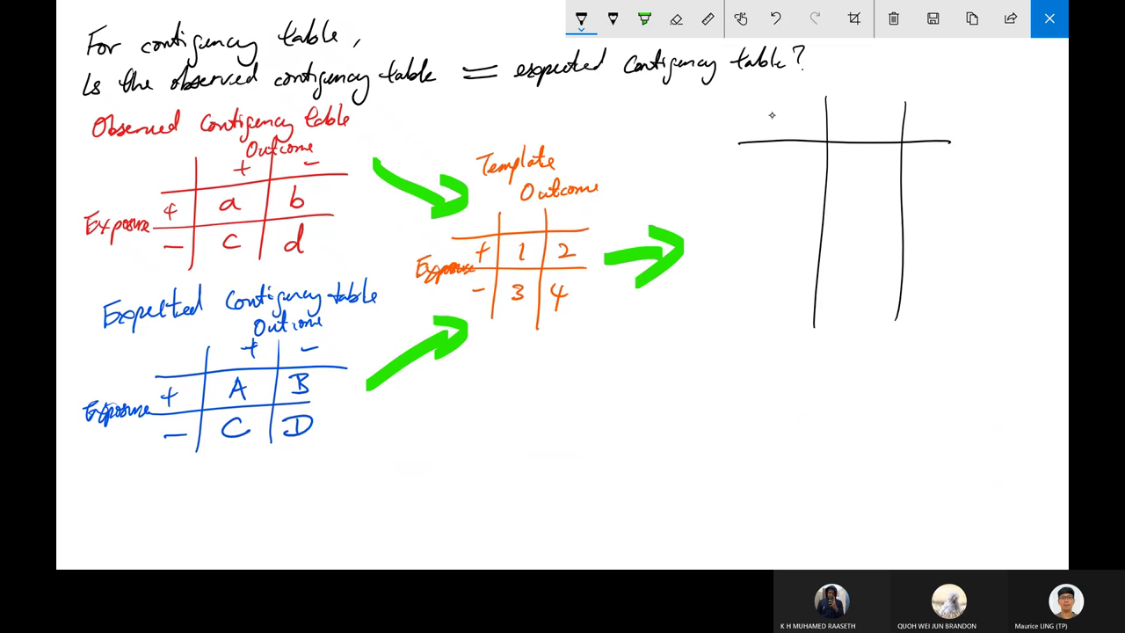
pyautogui.moveTo(769, 100); pyautogui.dragTo(752, 323)
# - Add row lines and a "Case" column numbered 1 to 4 to the black table, and remove its outermost vertical divider
pyautogui.moveTo(743, 143)
pyautogui.mouseDown()
pyautogui.moveTo(707, 146)
pyautogui.moveTo(707, 123)
pyautogui.moveTo(747, 129)
pyautogui.moveTo(734, 178)
pyautogui.moveTo(965, 189)
pyautogui.mouseUp()
pyautogui.moveTo(722, 198)
pyautogui.mouseDown()
pyautogui.moveTo(820, 235)
pyautogui.moveTo(965, 240)
pyautogui.mouseUp()
pyautogui.moveTo(720, 248)
pyautogui.mouseDown()
pyautogui.moveTo(729, 258)
pyautogui.moveTo(717, 264)
pyautogui.moveTo(952, 288)
pyautogui.mouseUp()
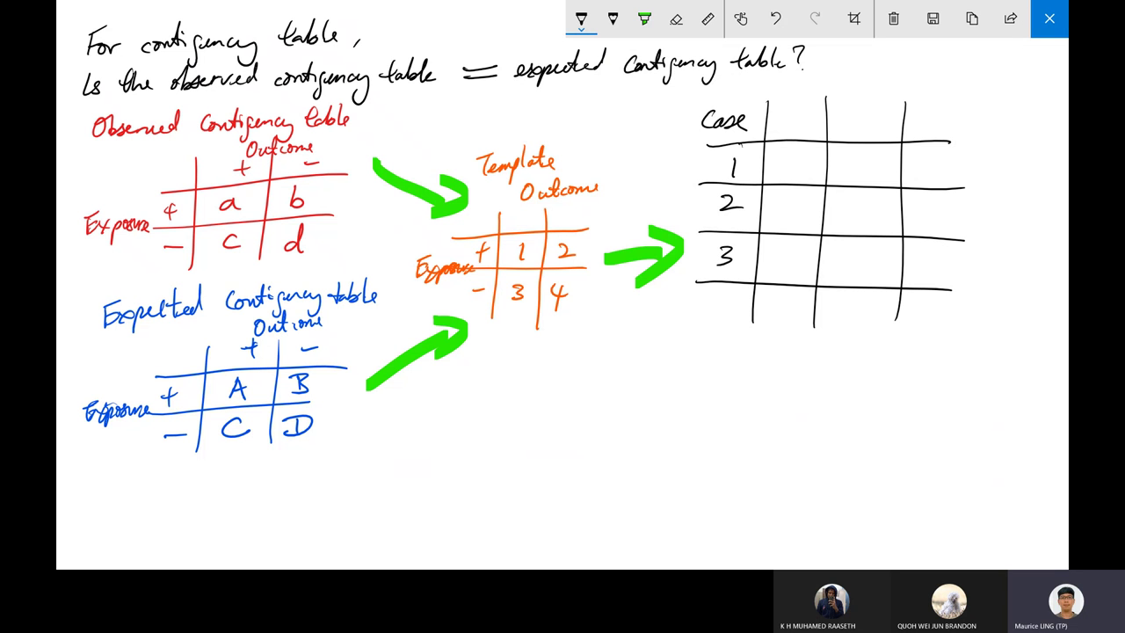
pyautogui.moveTo(715, 292)
pyautogui.mouseDown()
pyautogui.moveTo(710, 302)
pyautogui.moveTo(735, 301)
pyautogui.mouseUp()
pyautogui.moveTo(721, 294); pyautogui.dragTo(719, 320)
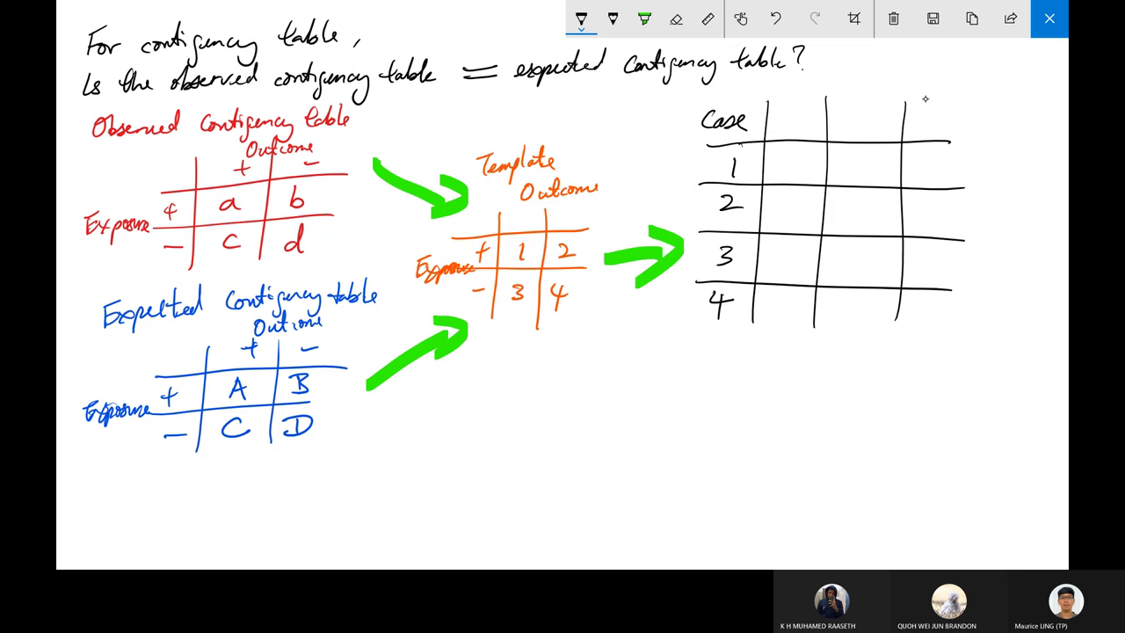
pyautogui.moveTo(922, 98)
pyautogui.mouseDown()
pyautogui.moveTo(920, 239)
pyautogui.moveTo(950, 184)
pyautogui.moveTo(927, 120)
pyautogui.moveTo(899, 305)
pyautogui.mouseUp()
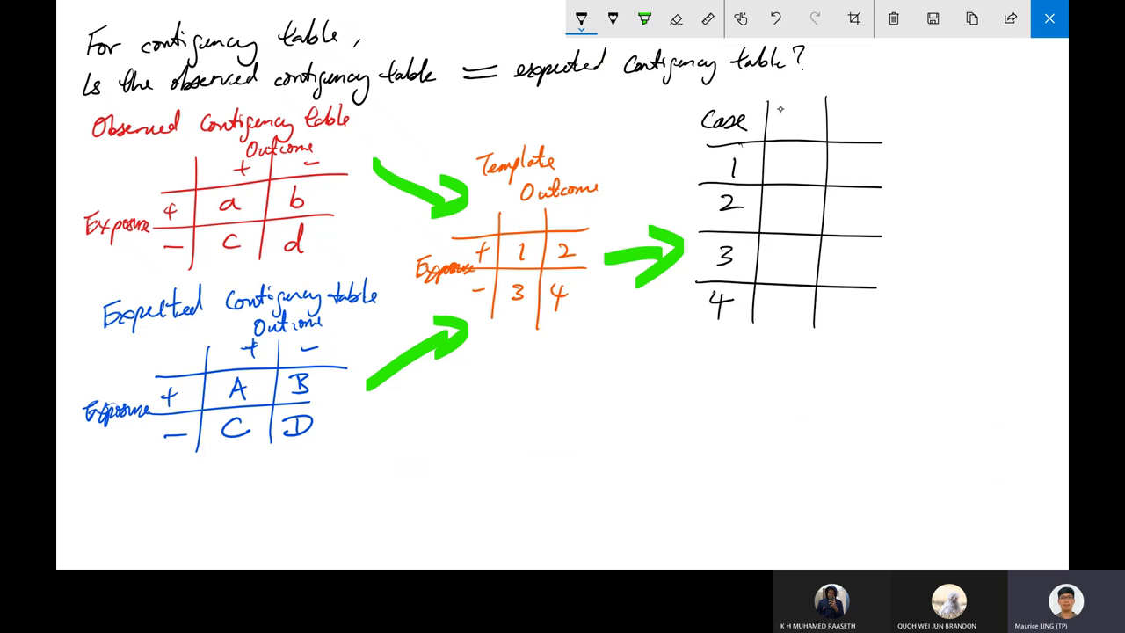
# - Change the pen colour to blue and fill the second column with "Exp" and the values A, B, C and D
pyautogui.click(581, 19)
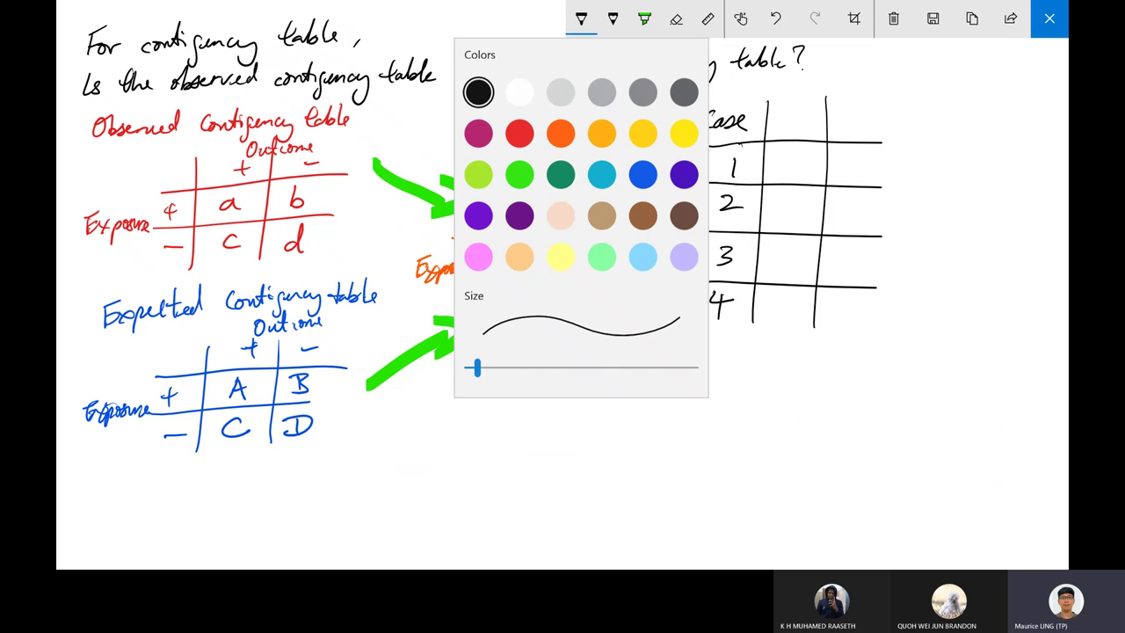
pyautogui.click(643, 173)
pyautogui.moveTo(773, 103)
pyautogui.mouseDown()
pyautogui.moveTo(788, 102)
pyautogui.moveTo(777, 127)
pyautogui.moveTo(809, 123)
pyautogui.moveTo(786, 175)
pyautogui.moveTo(800, 176)
pyautogui.mouseUp()
pyautogui.moveTo(784, 169)
pyautogui.mouseDown()
pyautogui.moveTo(797, 170)
pyautogui.moveTo(781, 218)
pyautogui.moveTo(797, 266)
pyautogui.mouseUp()
pyautogui.moveTo(776, 302); pyautogui.dragTo(776, 324)
pyautogui.moveTo(767, 299)
pyautogui.mouseDown()
pyautogui.moveTo(791, 308)
pyautogui.moveTo(771, 327)
pyautogui.mouseUp()
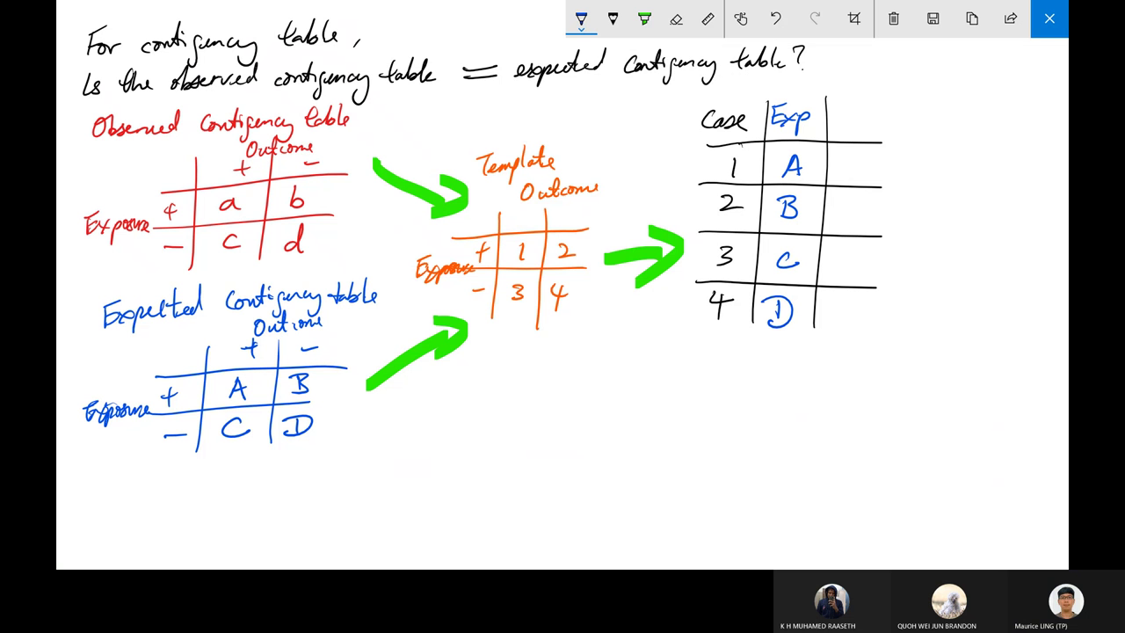
# - Change the pen colour to red and fill the third column with "Obs" and the values a, b, c and d
pyautogui.click(581, 18)
pyautogui.click(515, 129)
pyautogui.click(850, 115)
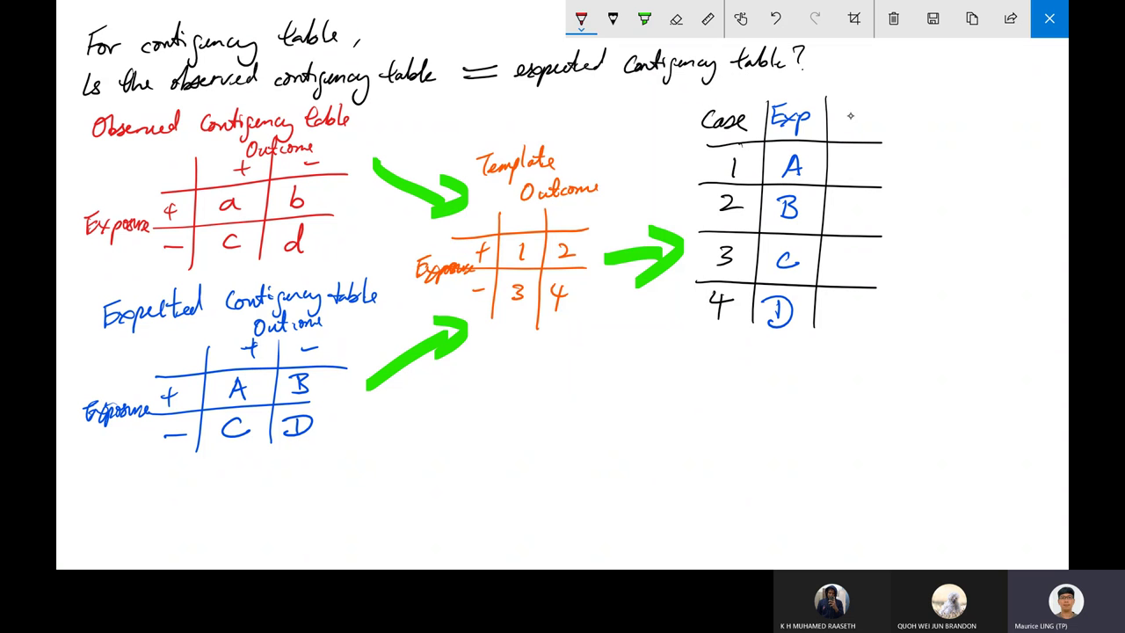
pyautogui.moveTo(846, 107)
pyautogui.mouseDown()
pyautogui.moveTo(867, 123)
pyautogui.moveTo(848, 221)
pyautogui.moveTo(860, 267)
pyautogui.mouseUp()
pyautogui.moveTo(851, 306); pyautogui.dragTo(852, 320)
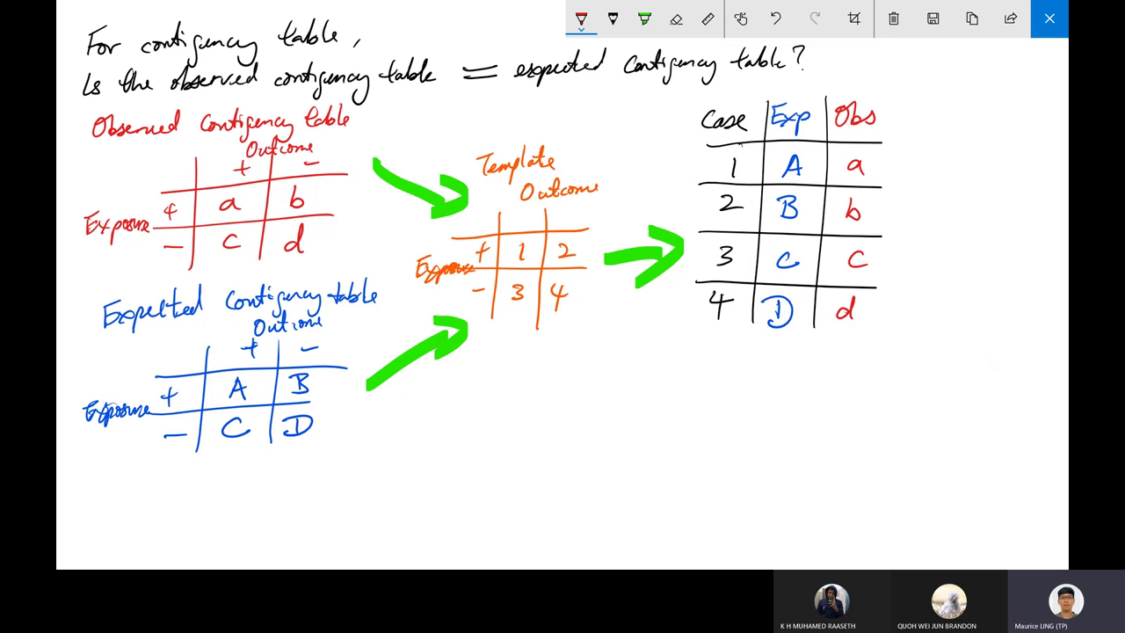
# - Change the pen colour to brown and draw a double arrow with the symbol χ² beside the case table
pyautogui.click(581, 18)
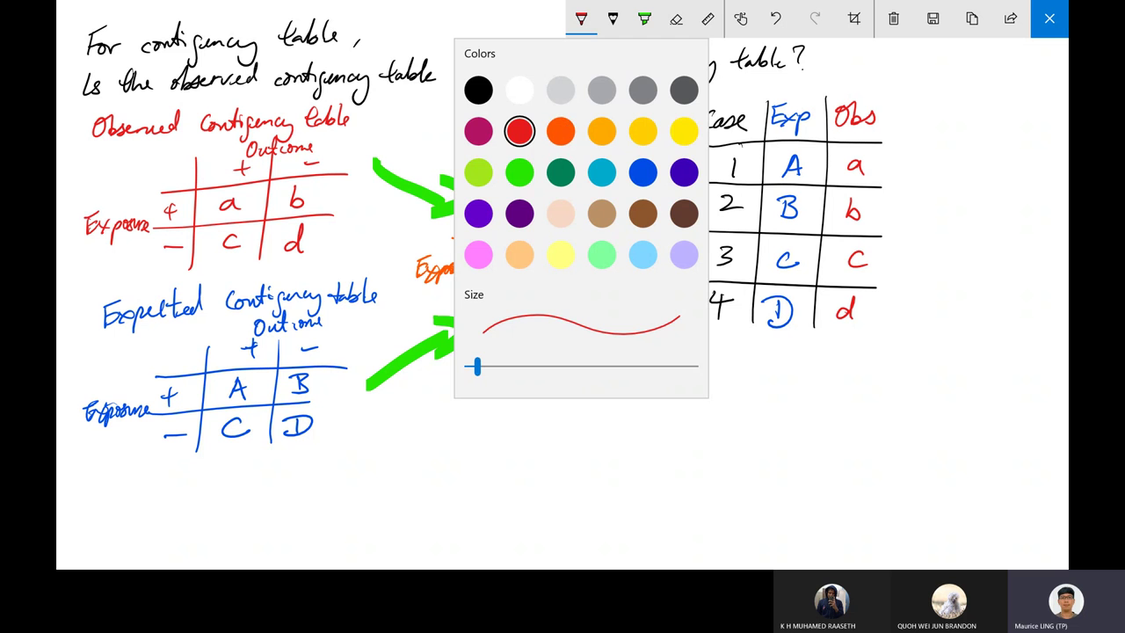
pyautogui.click(905, 209)
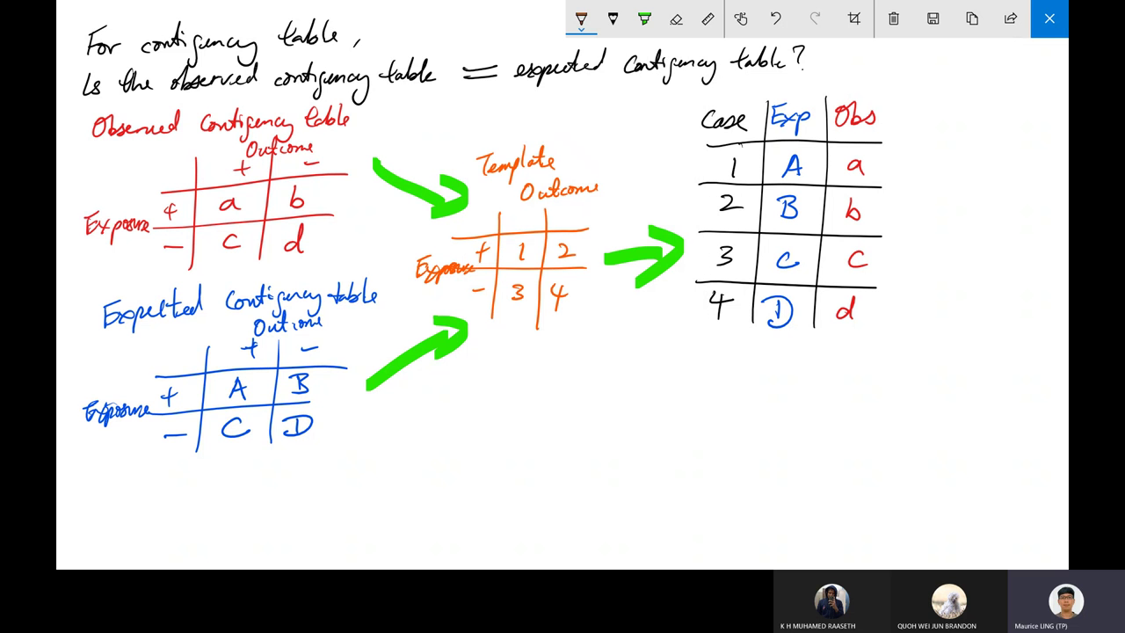
pyautogui.moveTo(898, 217)
pyautogui.mouseDown()
pyautogui.moveTo(920, 216)
pyautogui.moveTo(914, 225)
pyautogui.mouseUp()
pyautogui.moveTo(952, 192)
pyautogui.mouseDown()
pyautogui.moveTo(978, 223)
pyautogui.moveTo(954, 228)
pyautogui.mouseUp()
pyautogui.moveTo(981, 189); pyautogui.dragTo(1000, 199)
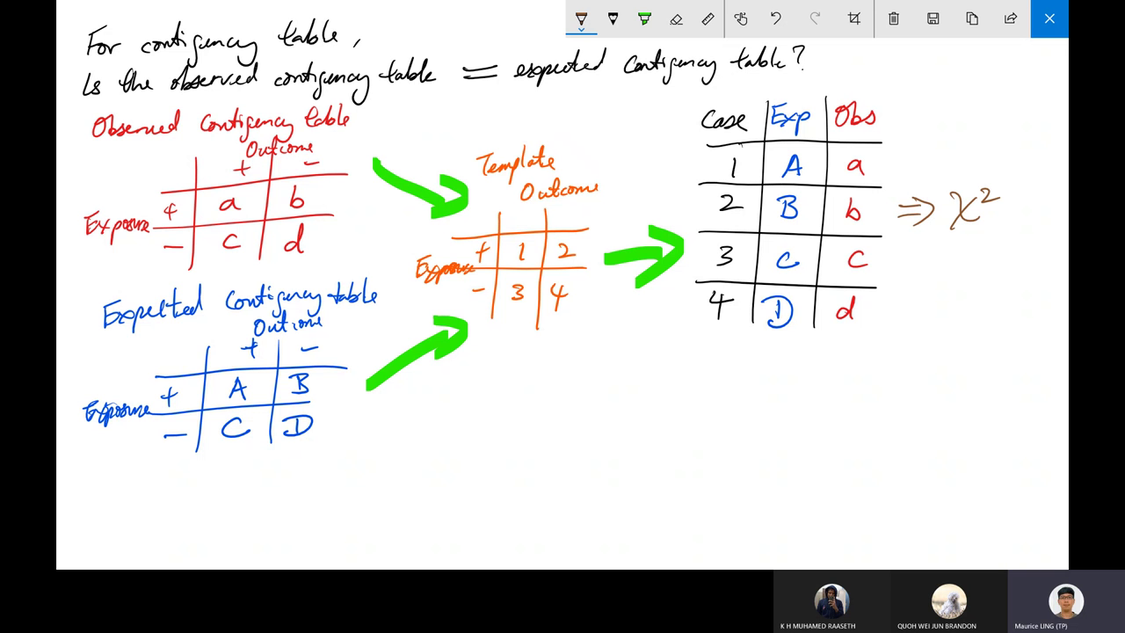
# - Write "df = (m − 1)(n − 1) = 1" below the case table, and label the template's Exposure "m" and Outcome "N"
pyautogui.moveTo(701, 373)
pyautogui.mouseDown()
pyautogui.moveTo(693, 380)
pyautogui.moveTo(709, 389)
pyautogui.moveTo(719, 369)
pyautogui.mouseUp()
pyautogui.moveTo(725, 370); pyautogui.dragTo(737, 377)
pyautogui.moveTo(760, 364)
pyautogui.mouseDown()
pyautogui.moveTo(755, 387)
pyautogui.moveTo(820, 374)
pyautogui.moveTo(844, 388)
pyautogui.mouseUp()
pyautogui.moveTo(871, 362); pyautogui.dragTo(867, 389)
pyautogui.moveTo(874, 374); pyautogui.dragTo(909, 377)
pyautogui.moveTo(915, 372); pyautogui.dragTo(916, 397)
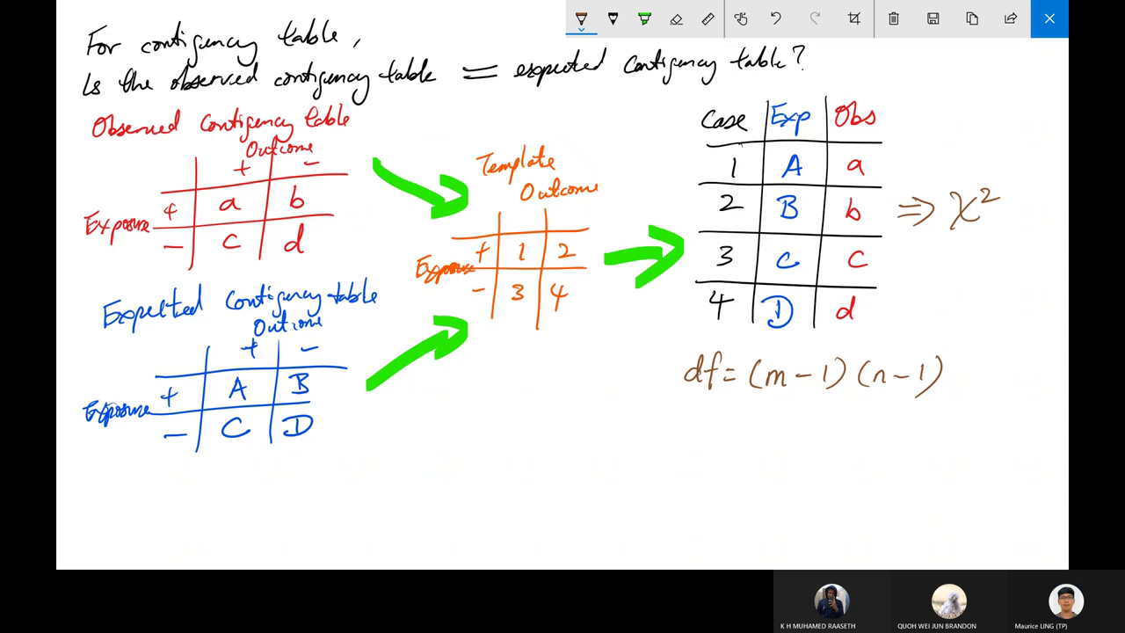
pyautogui.moveTo(722, 410); pyautogui.dragTo(742, 423)
pyautogui.moveTo(777, 403); pyautogui.dragTo(772, 439)
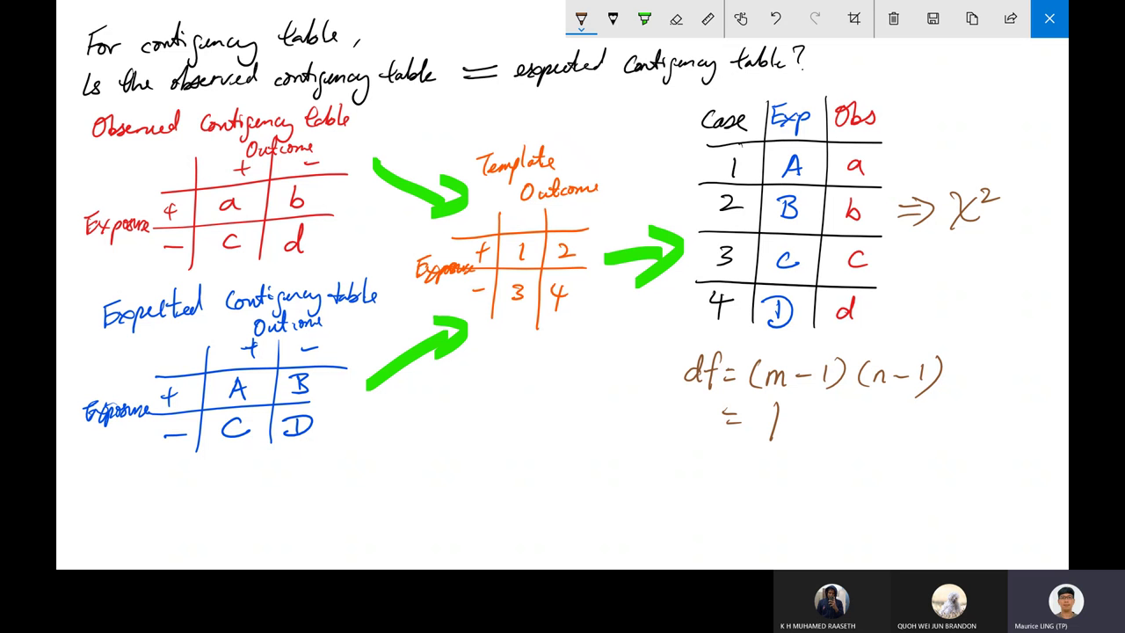
pyautogui.moveTo(392, 278); pyautogui.dragTo(408, 278)
pyautogui.moveTo(544, 209); pyautogui.dragTo(559, 215)
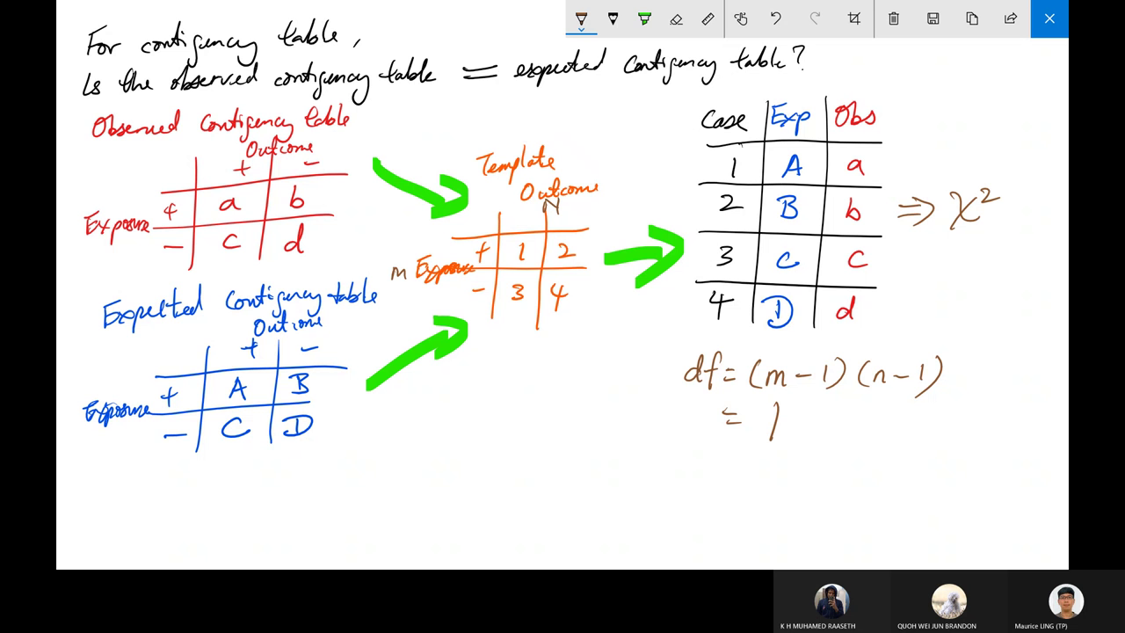
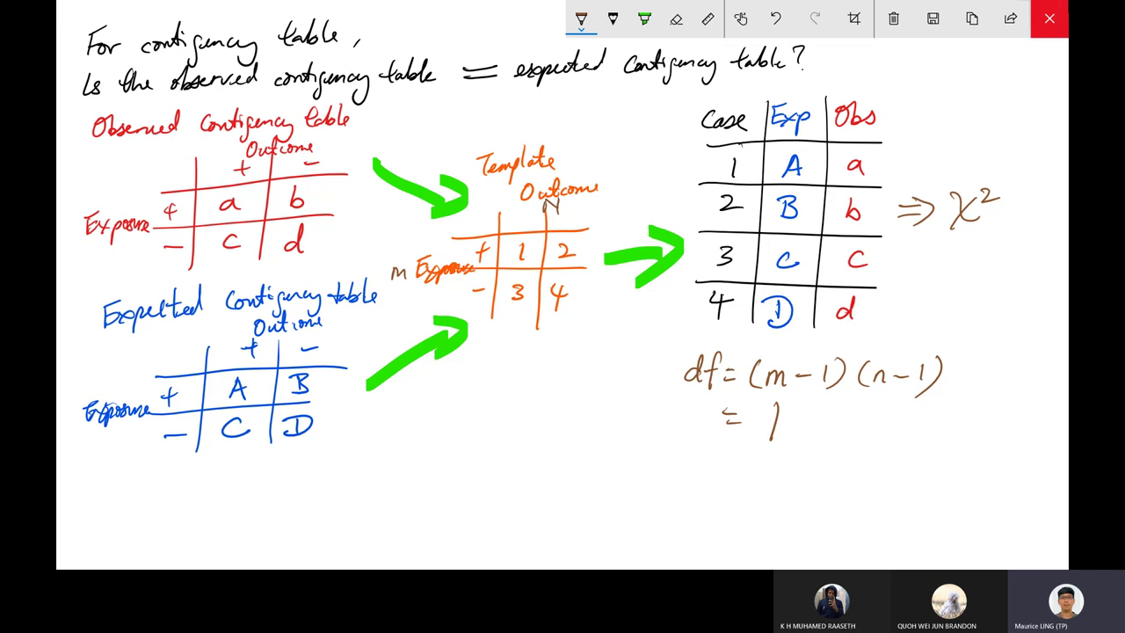
# - Close the whiteboard and inspect the two p-value formulas in cells G10 and G12 of the Excel sheet
pyautogui.click(1049, 18)
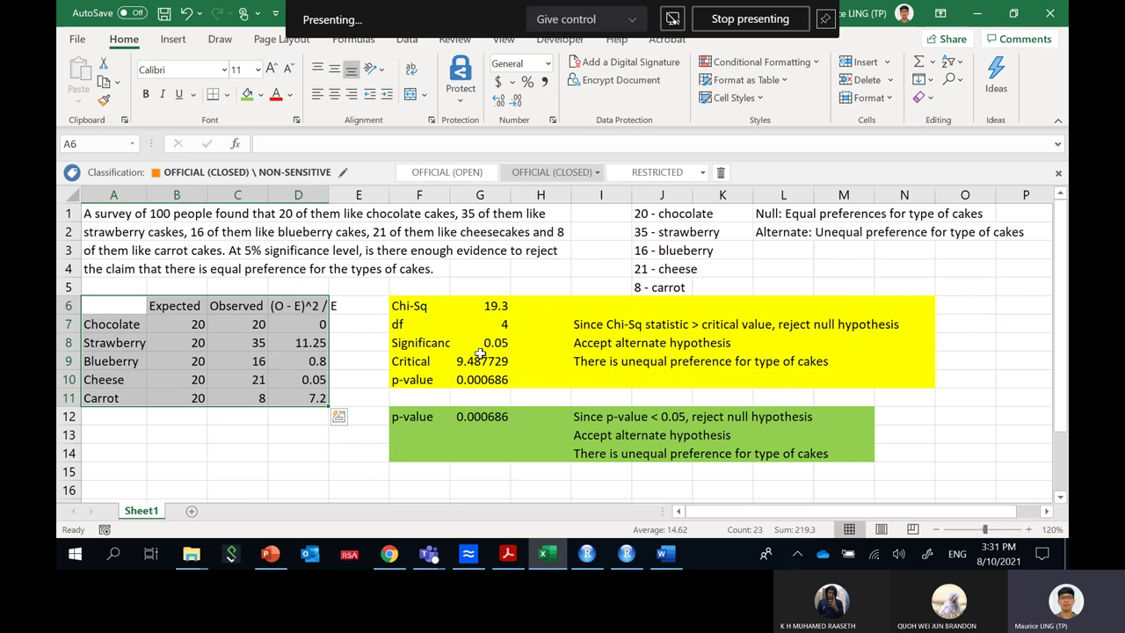
pyautogui.click(488, 381)
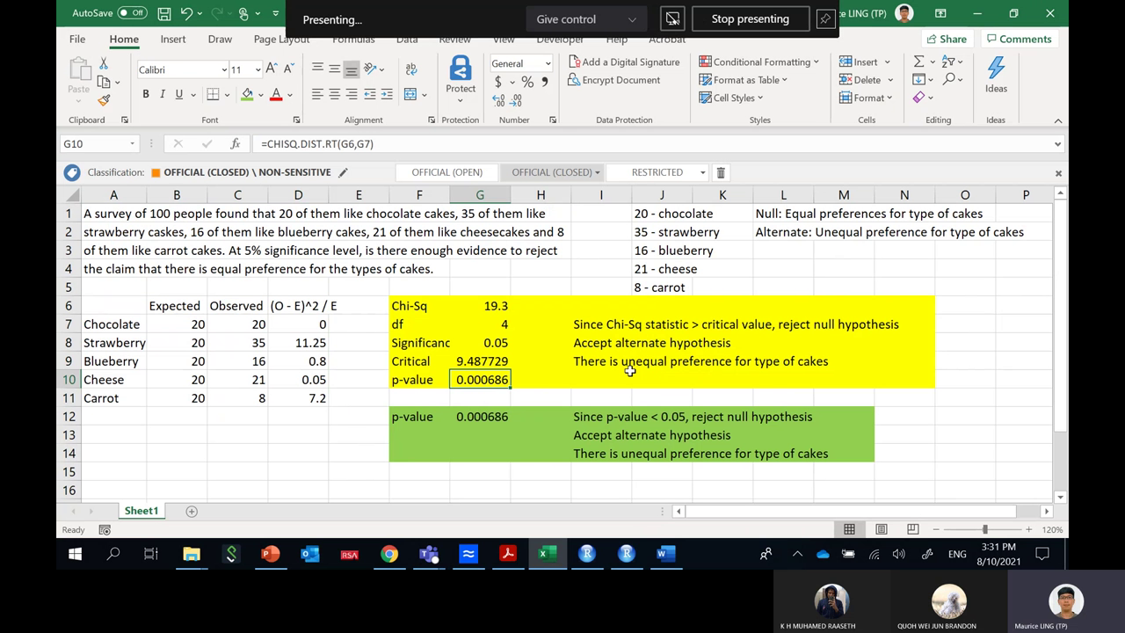
pyautogui.click(471, 418)
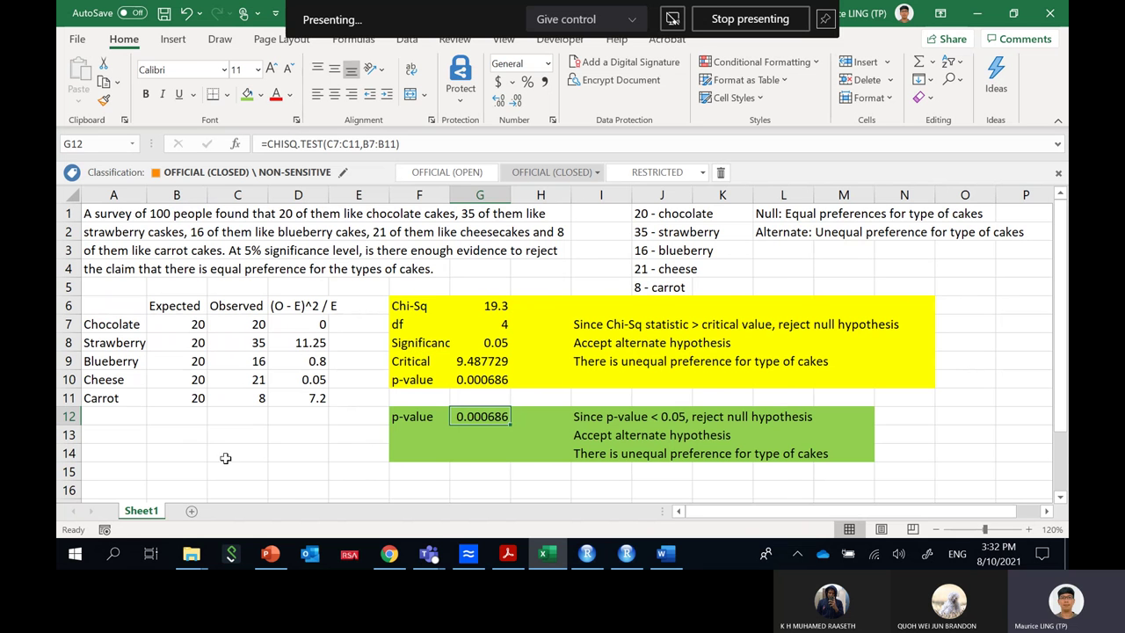
# - Add a blank worksheet to the workbook and switch to RStudio
pyautogui.click(193, 512)
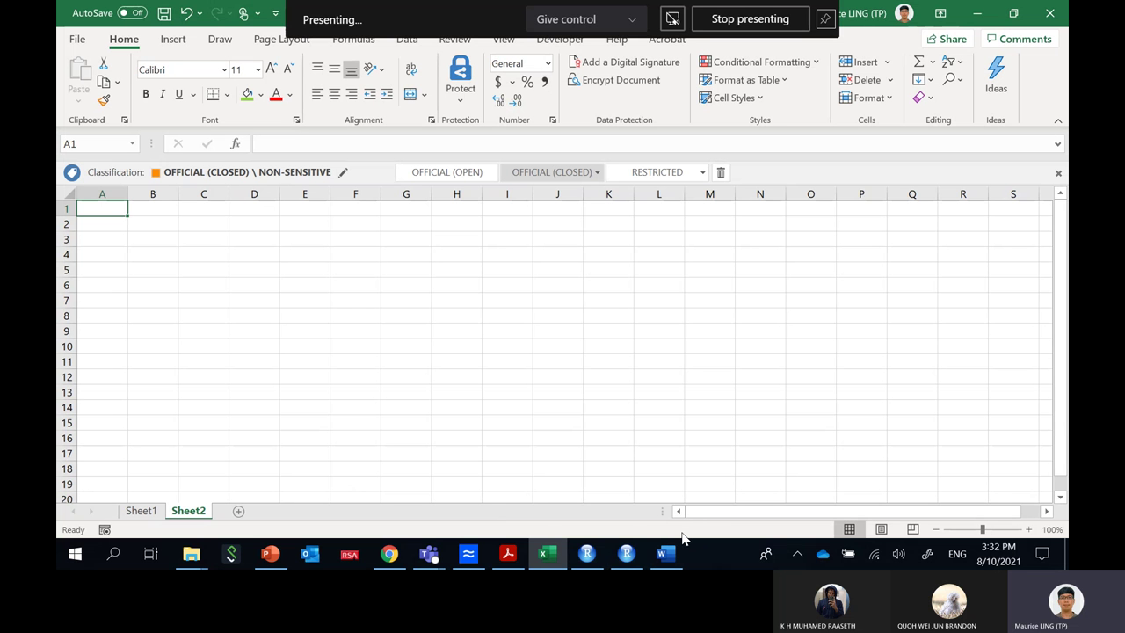
pyautogui.moveTo(634, 553)
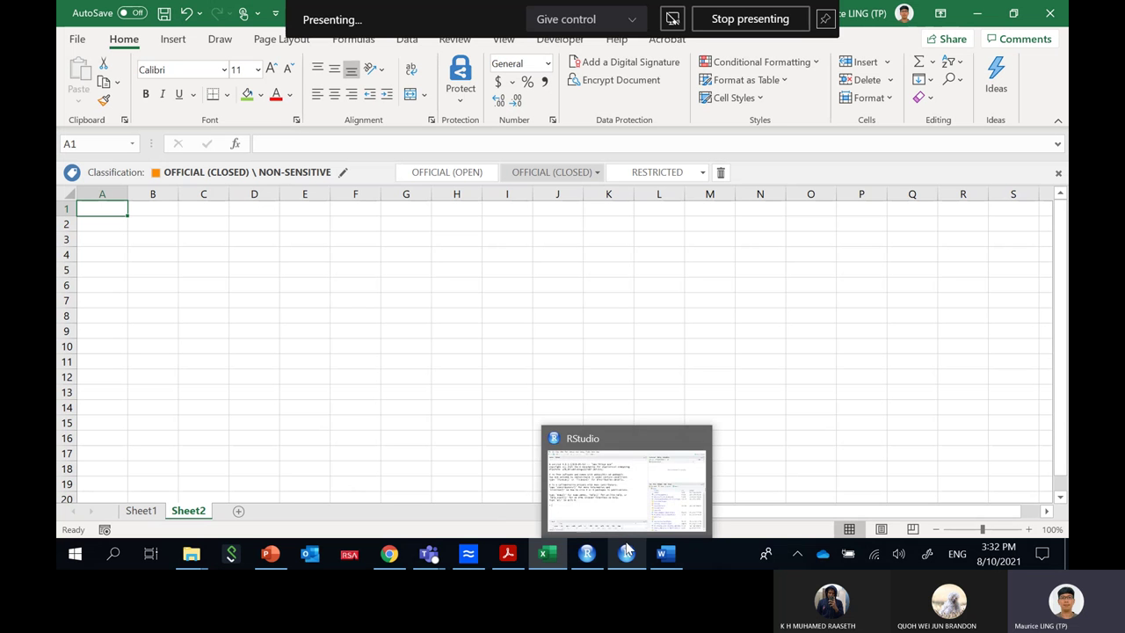
pyautogui.click(644, 434)
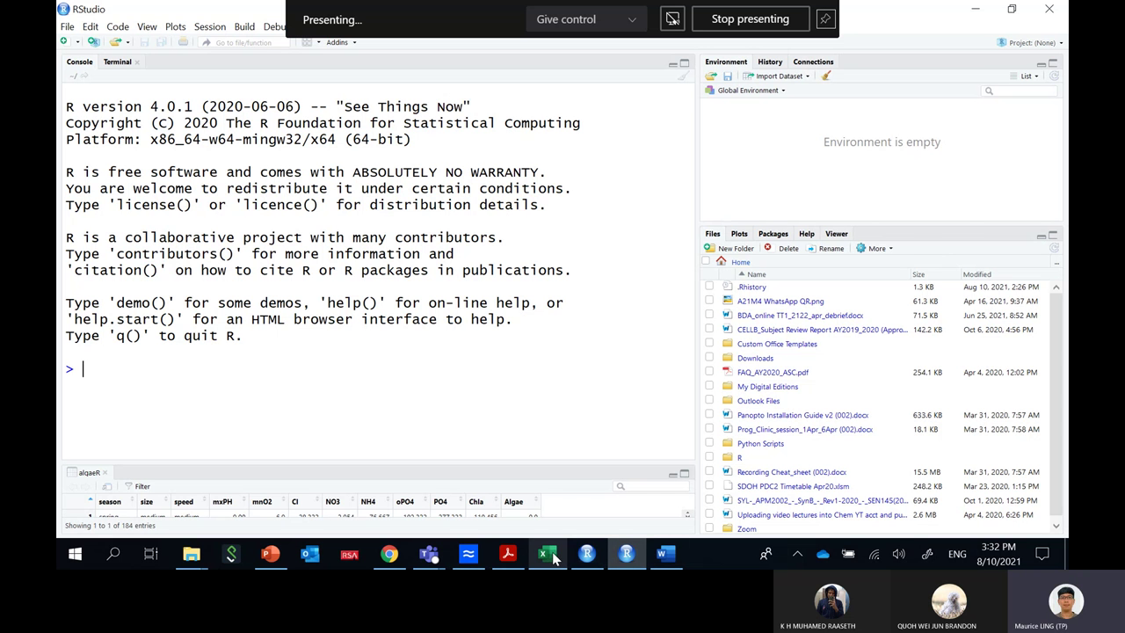
# - Switch to Lab 11.pdf in Adobe Acrobat and read section 3.1, the χ² test for one categorical variable
pyautogui.click(513, 552)
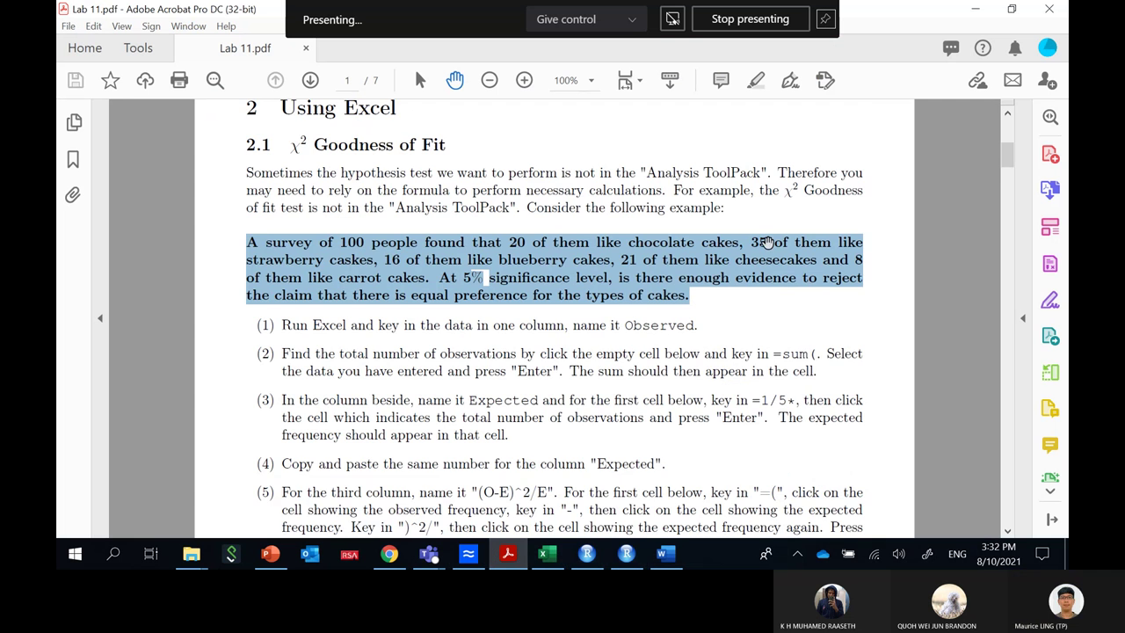
pyautogui.scroll(-20, 767, 242)
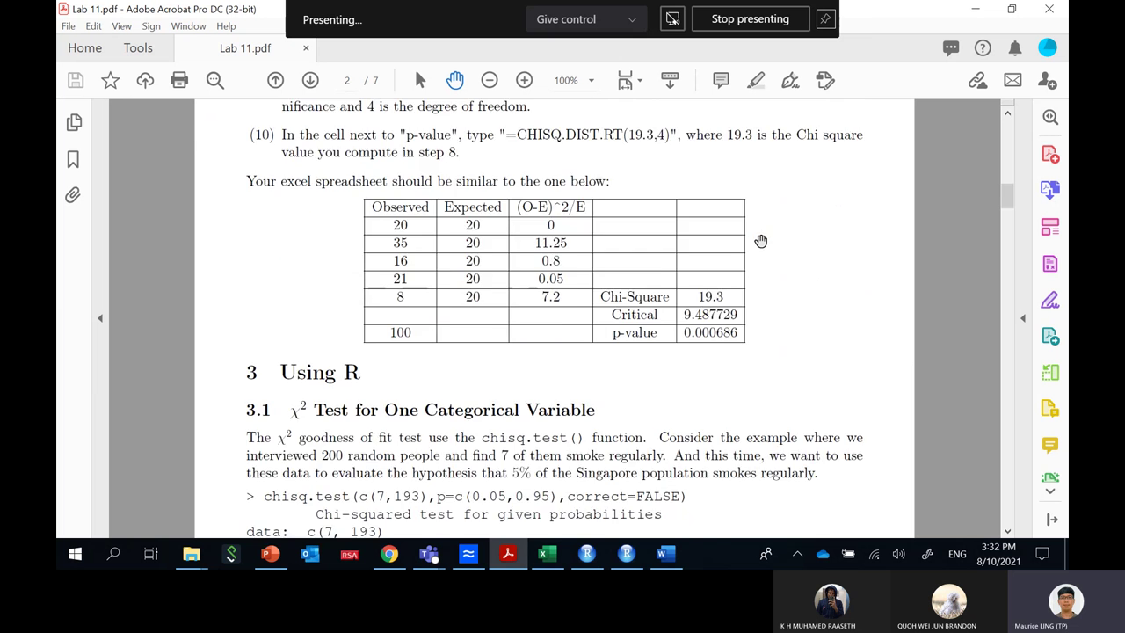
pyautogui.scroll(-5, 761, 240)
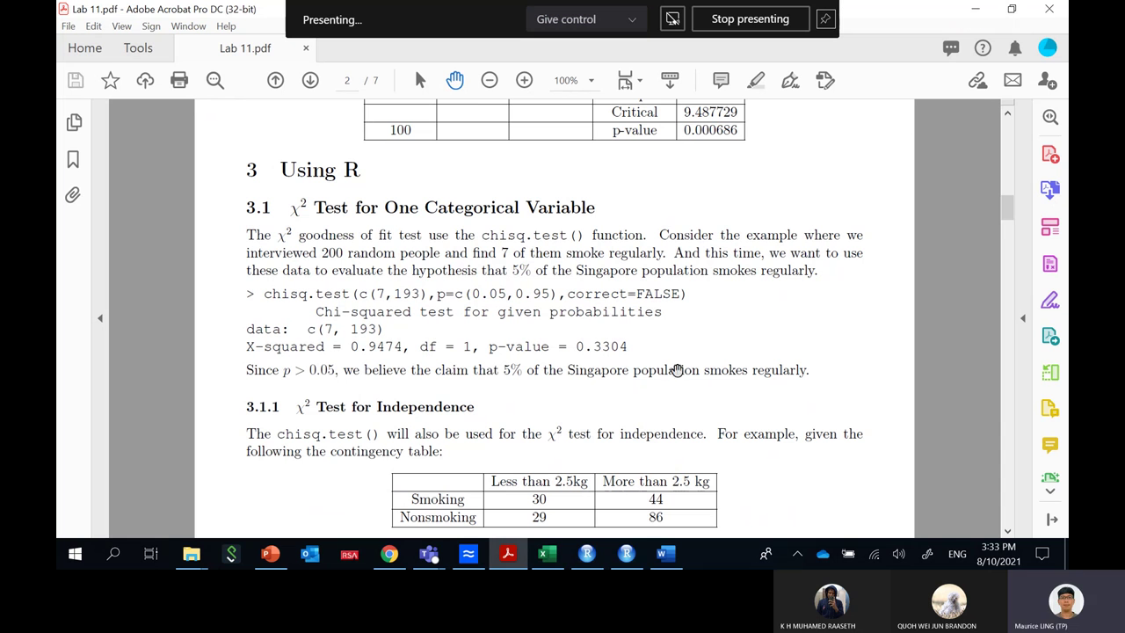
# - Switch back to Excel and enter "Null: 5% smokers" in cell A1 of Sheet2
pyautogui.click(547, 553)
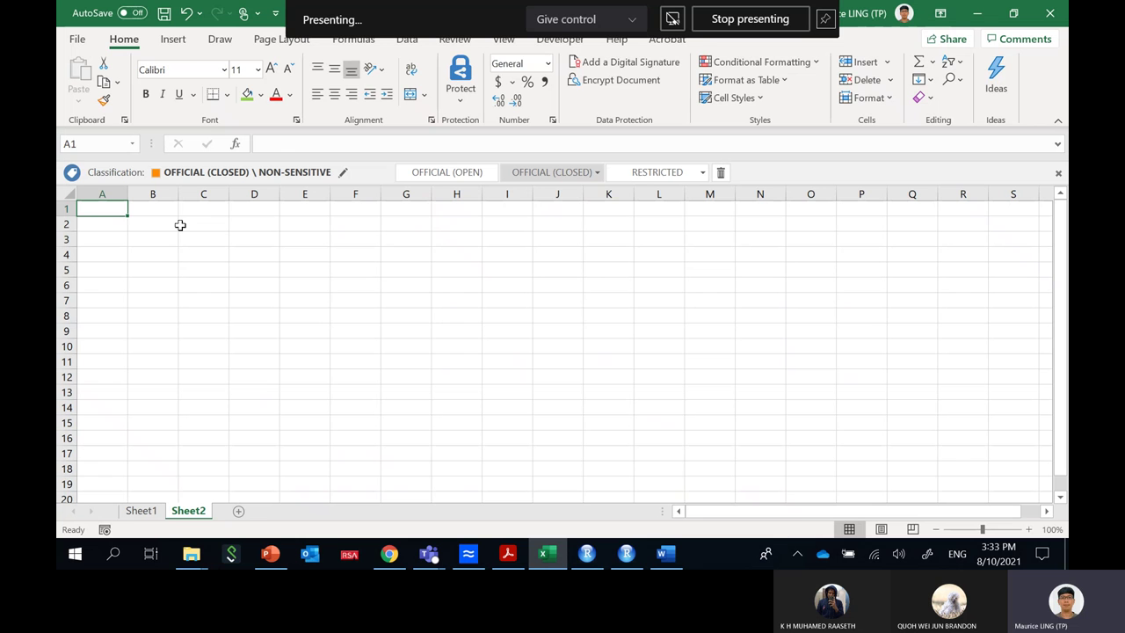
pyautogui.write('Null')
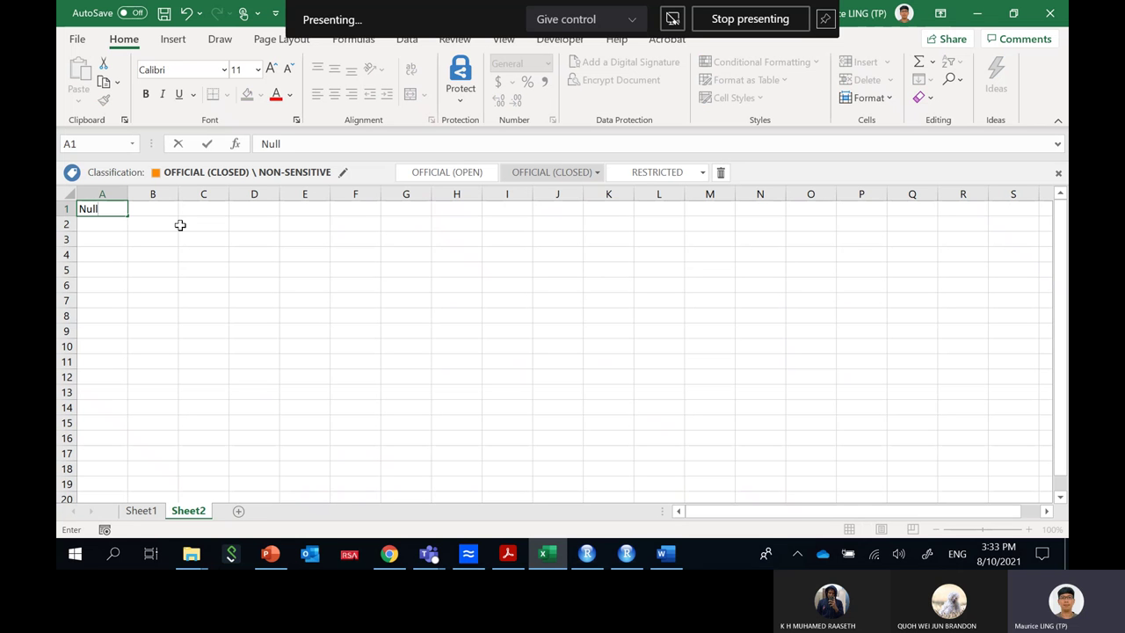
pyautogui.write(':')
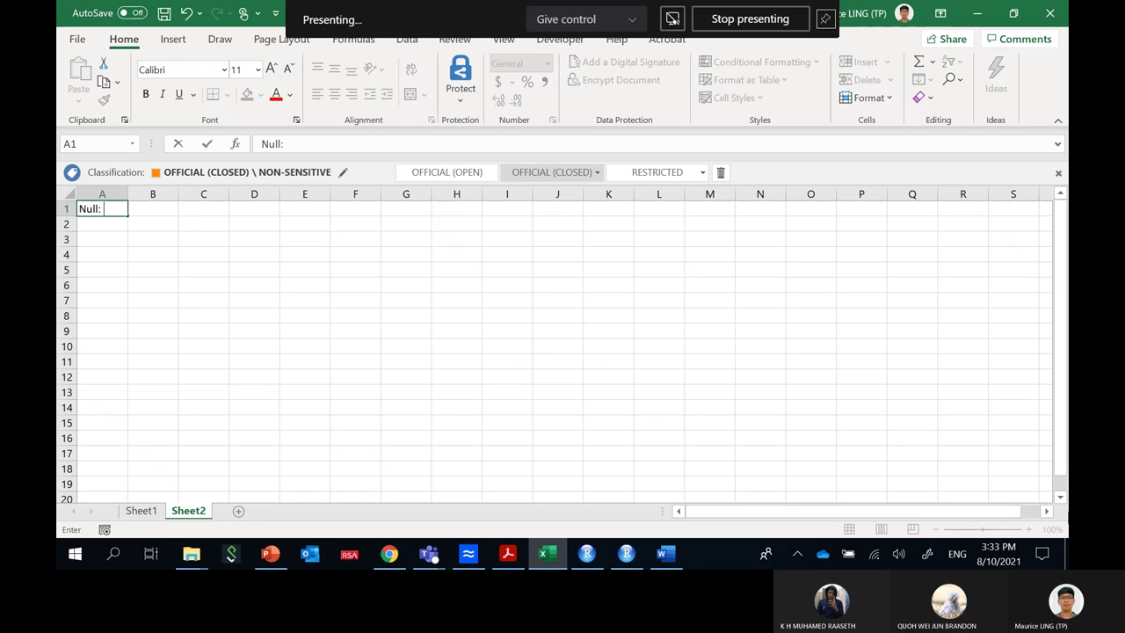
pyautogui.click(639, 403)
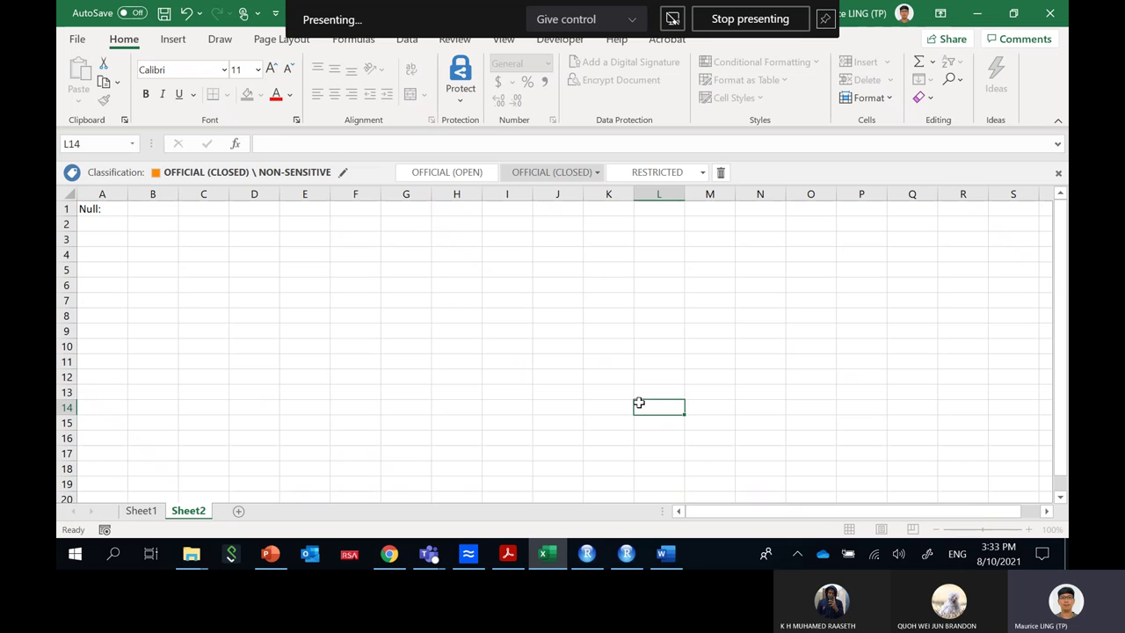
pyautogui.click(1028, 529)
pyautogui.click(1029, 529)
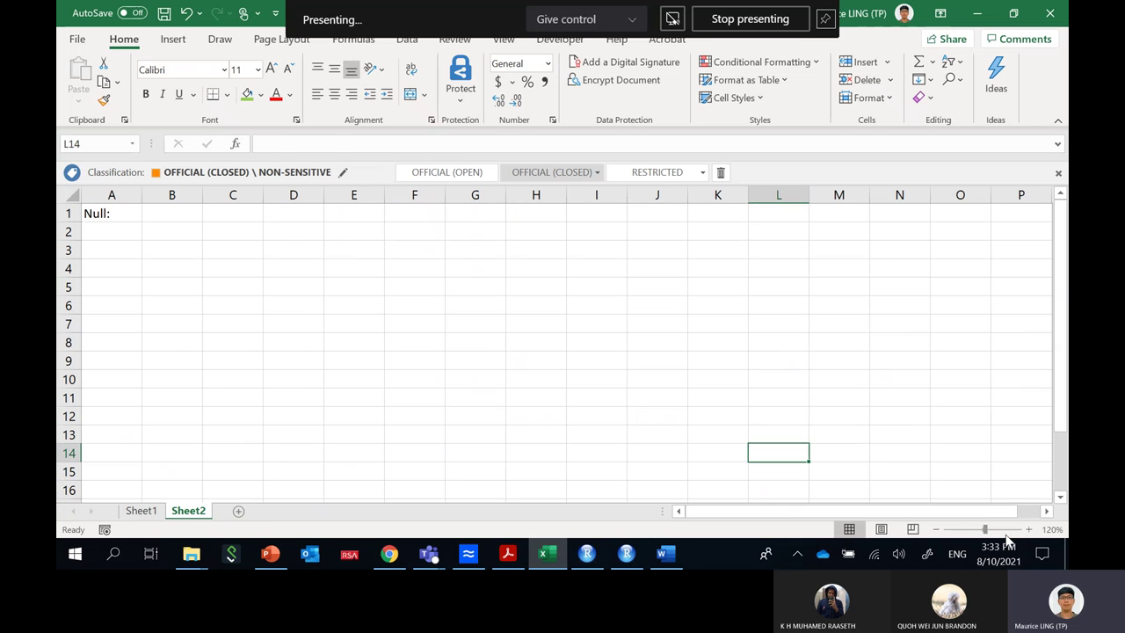
pyautogui.click(123, 211)
pyautogui.click(334, 143)
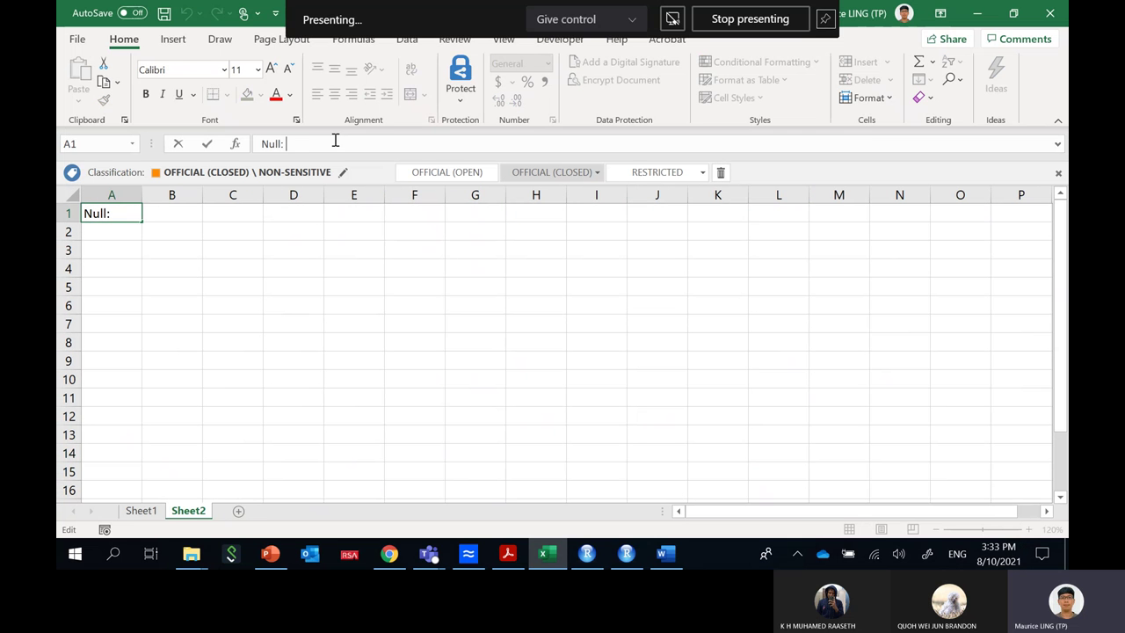
pyautogui.write('5% smokers')
pyautogui.press('Return')
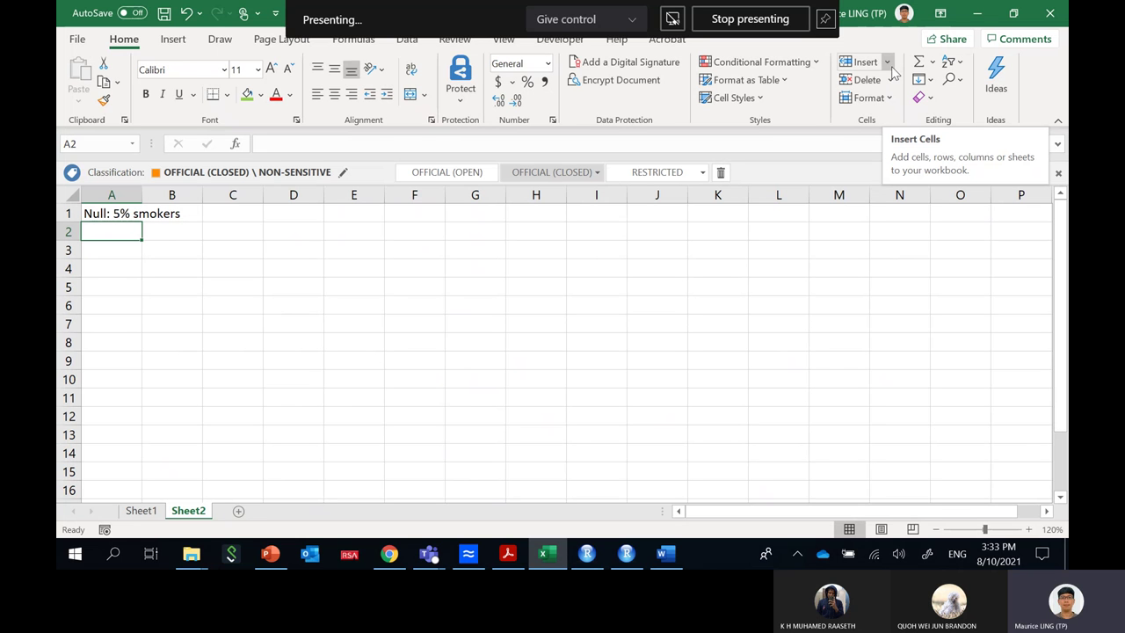
# - Enter the alternate hypothesis "Alternate: Not 5% smokers" in cell A2
pyautogui.write('Alter')
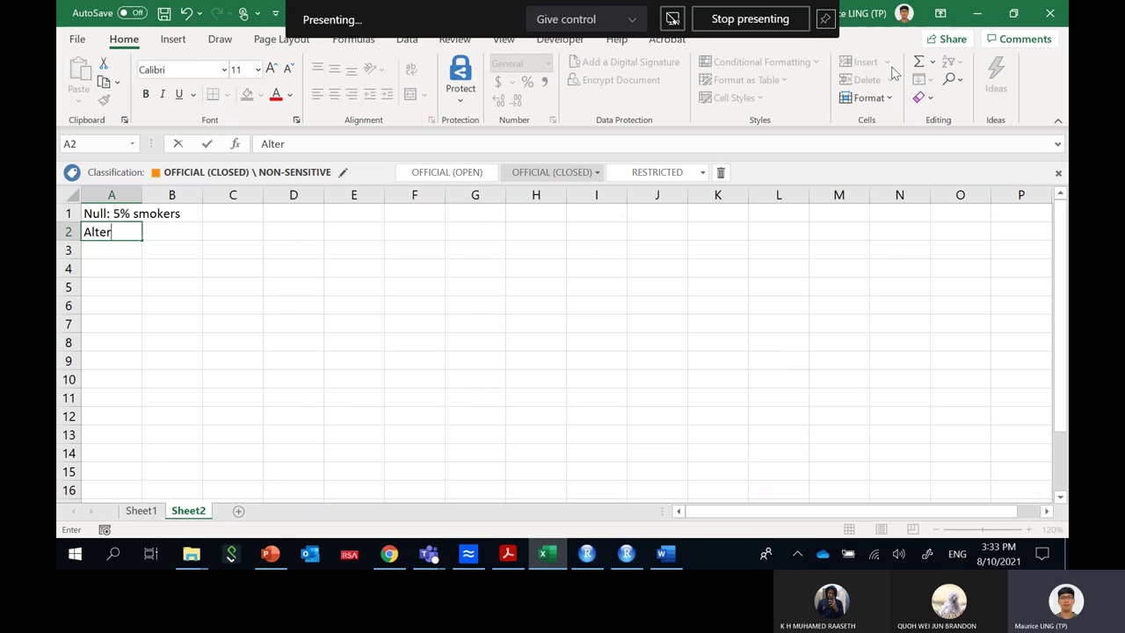
pyautogui.write('nate:')
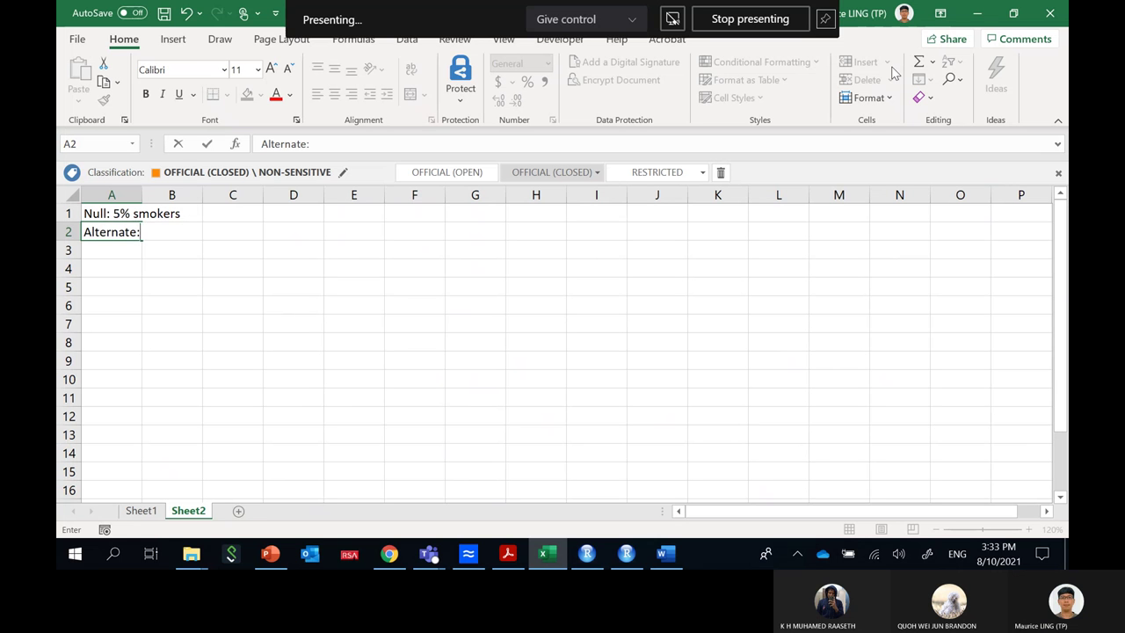
pyautogui.write(' Not 5% smokers')
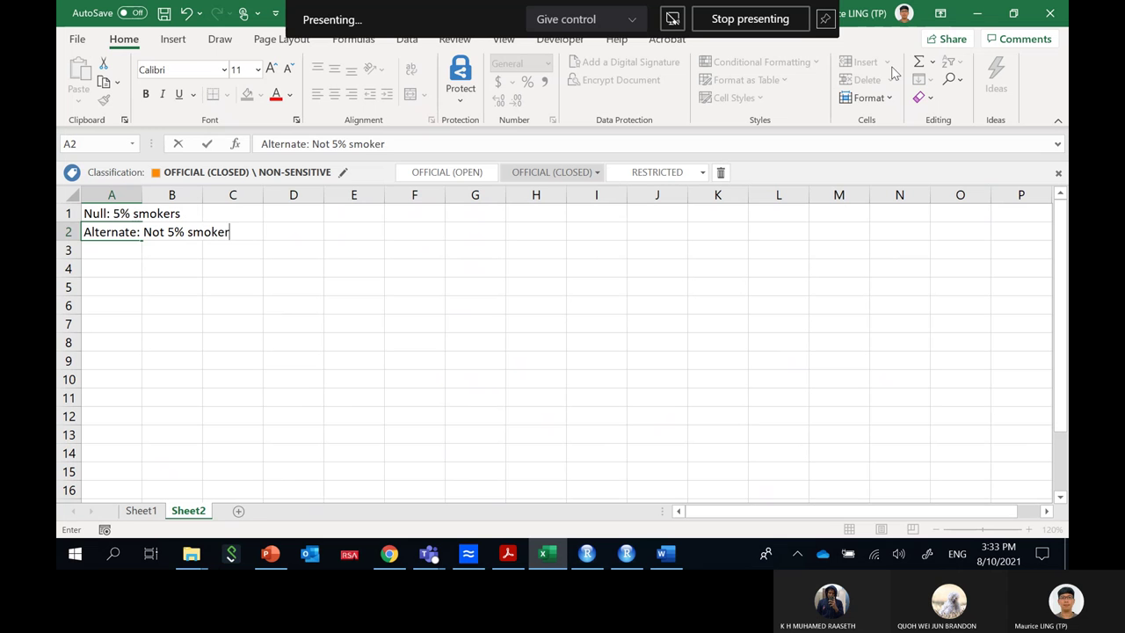
pyautogui.press('Return')
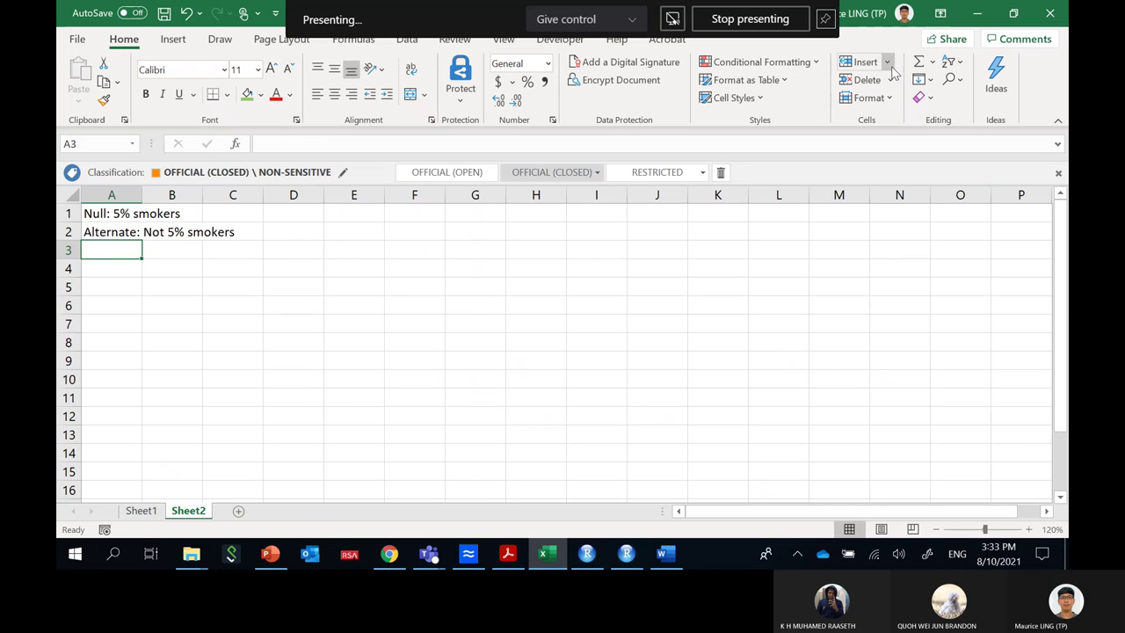
# - Add the column headings "Expected" in B4 and "Observed" in C4
pyautogui.press('Return')
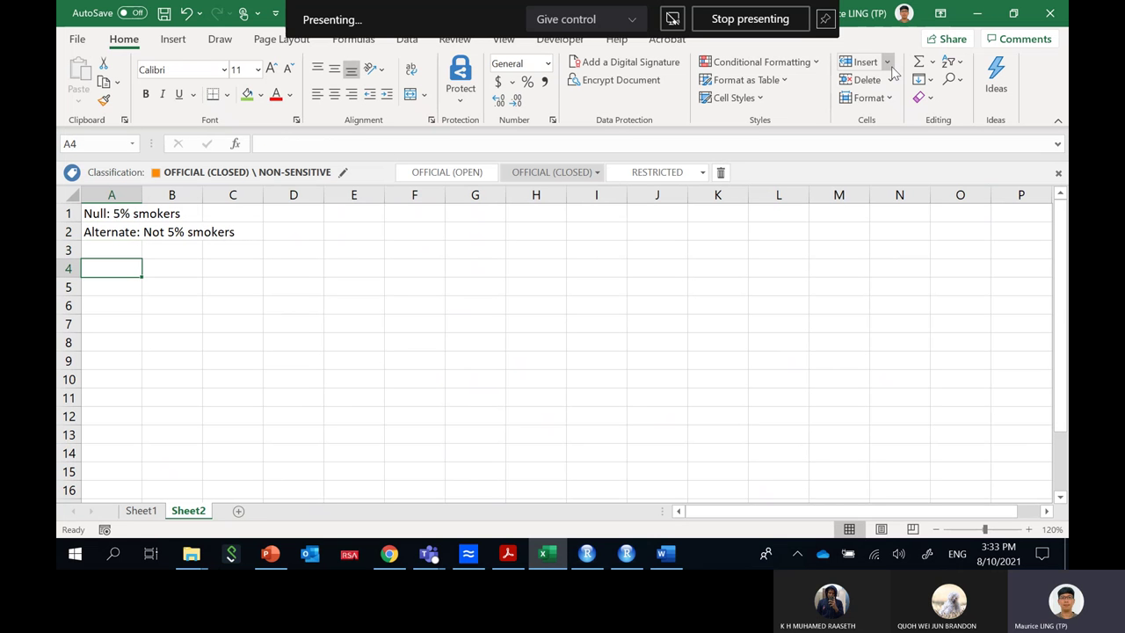
pyautogui.press('Right')
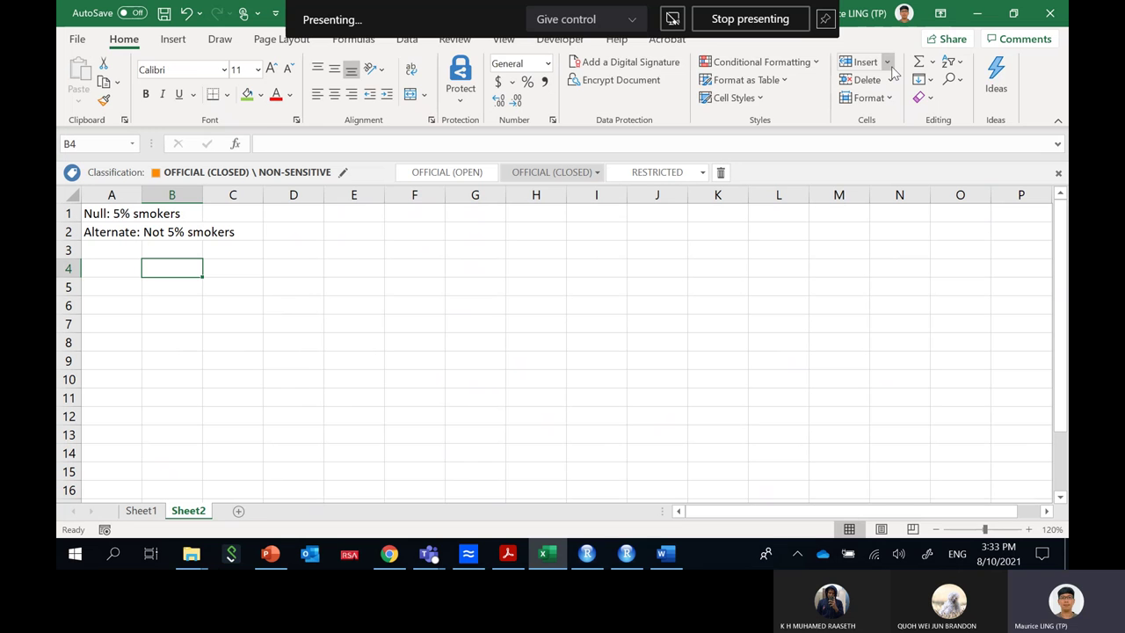
pyautogui.write('Expected')
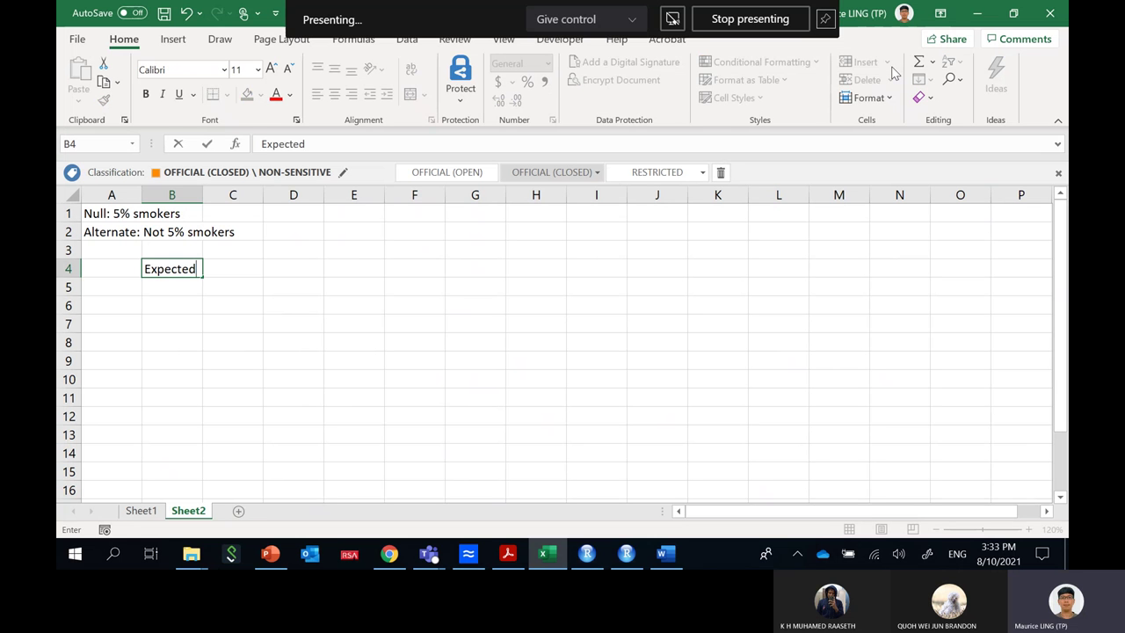
pyautogui.press('Right')
pyautogui.write('Observed')
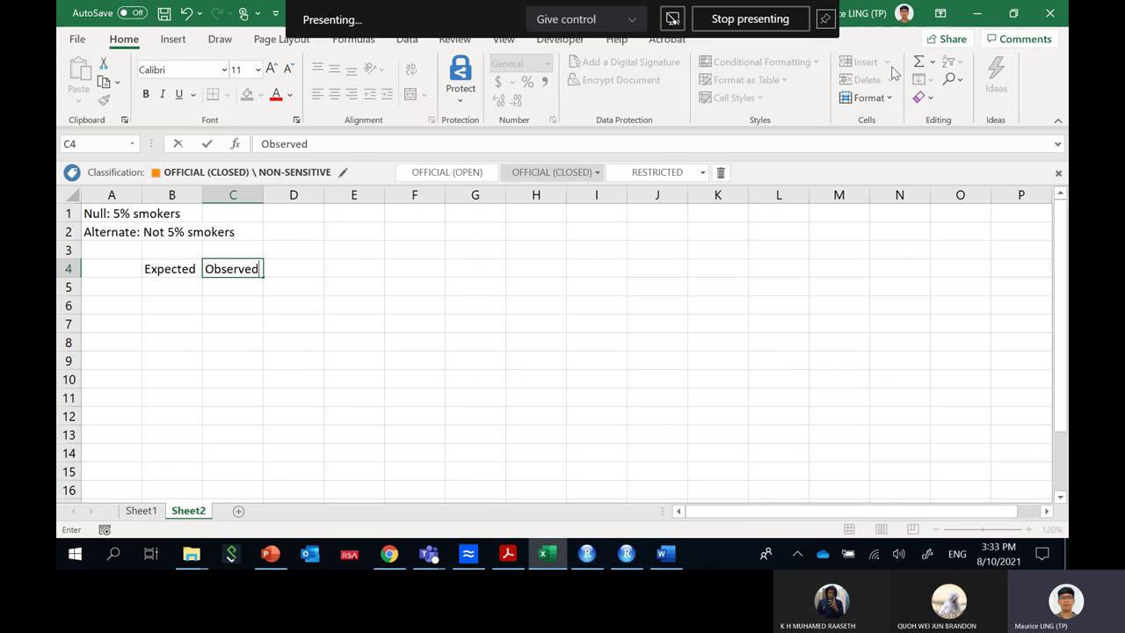
pyautogui.press('Return')
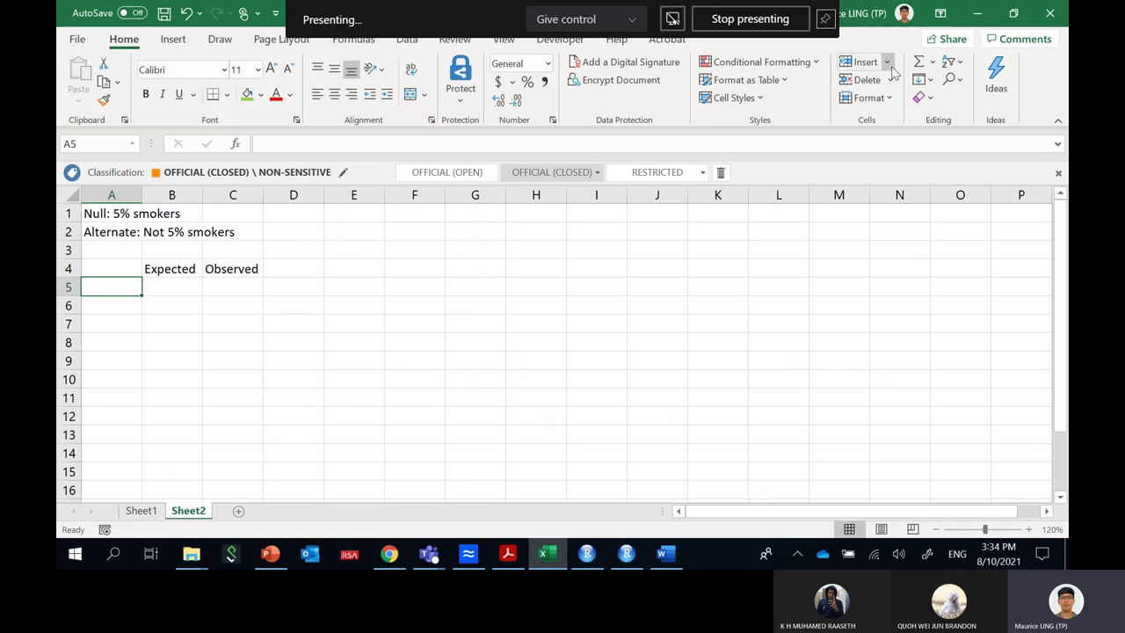
# - Enter the row labels "Smoker" in A5 and "Non-Smoker" in A6, and widen column A to fit them
pyautogui.write('Smoker')
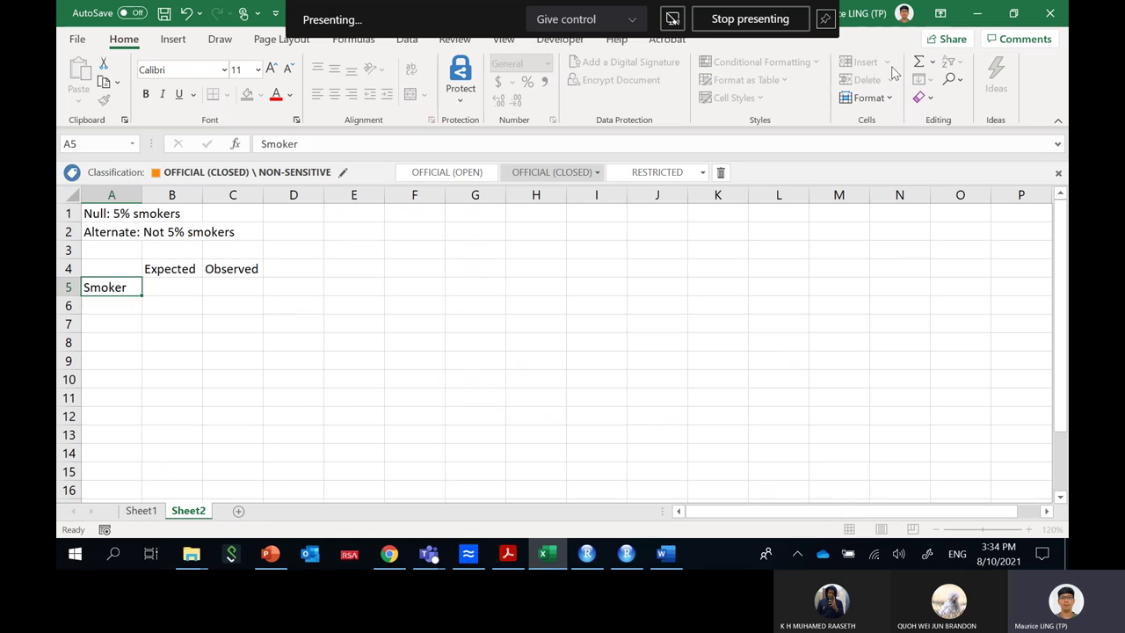
pyautogui.press('Return')
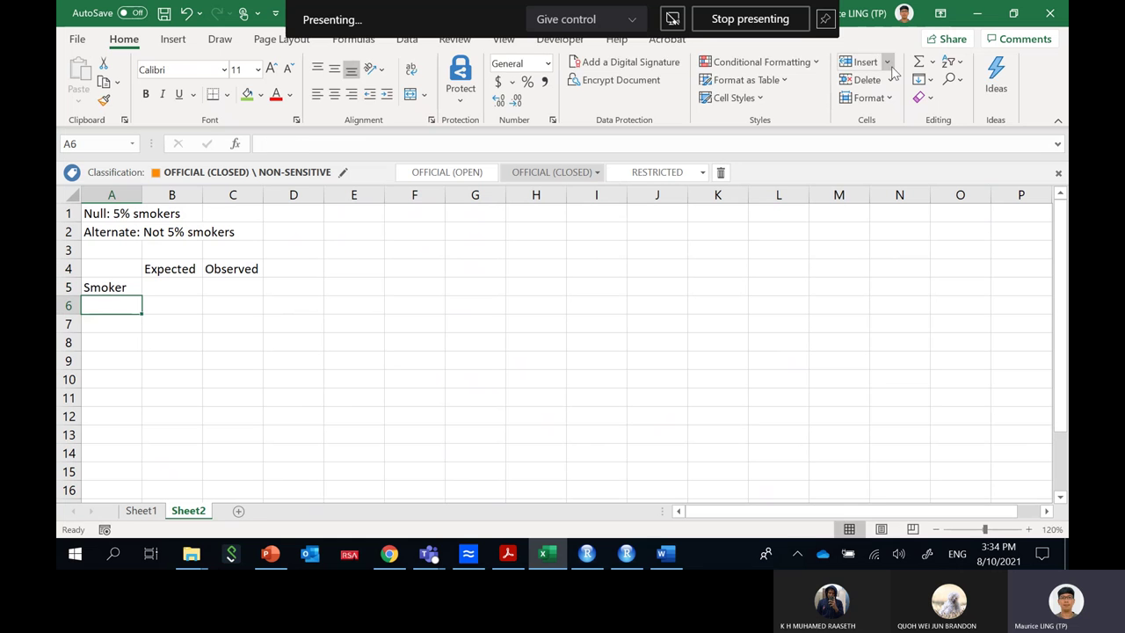
pyautogui.write('Non-Smoker')
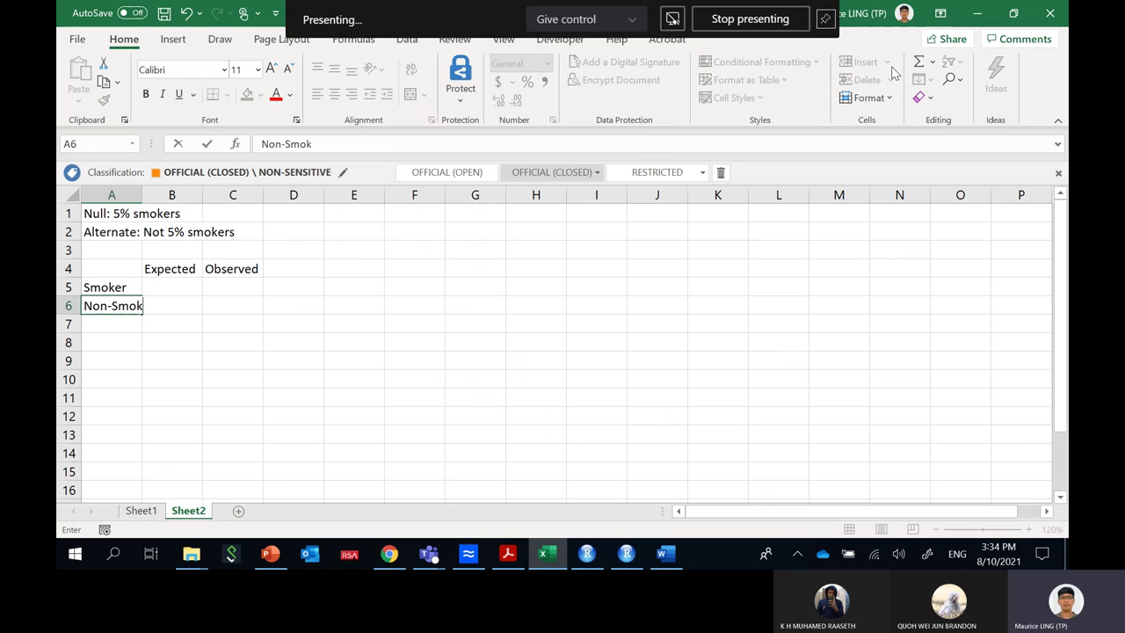
pyautogui.press('Return')
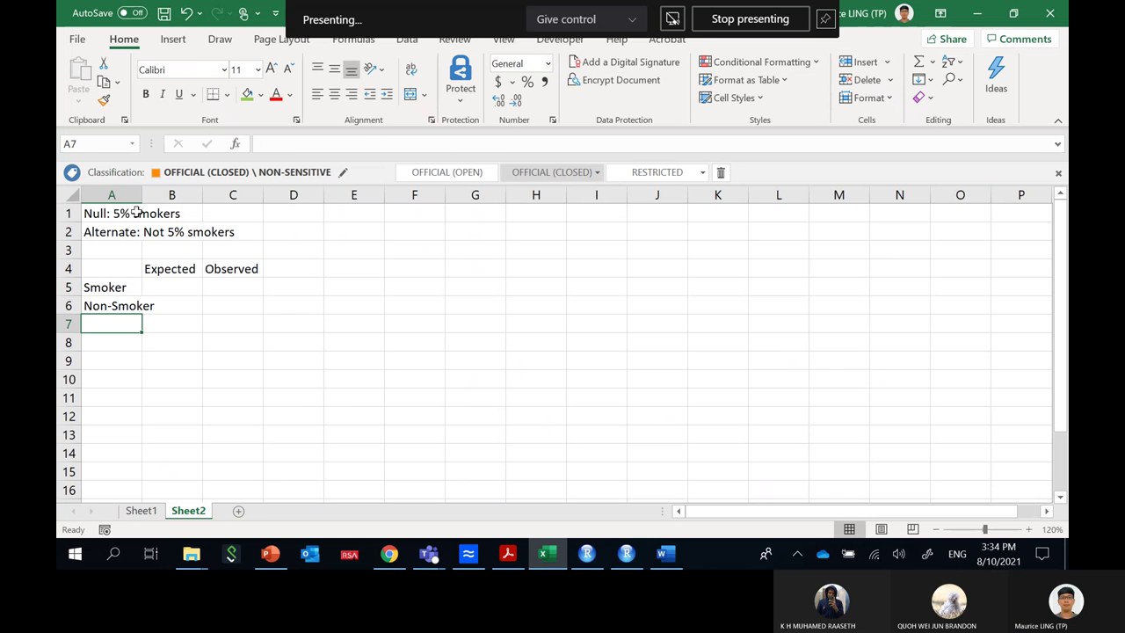
pyautogui.moveTo(141, 195); pyautogui.dragTo(162, 195)
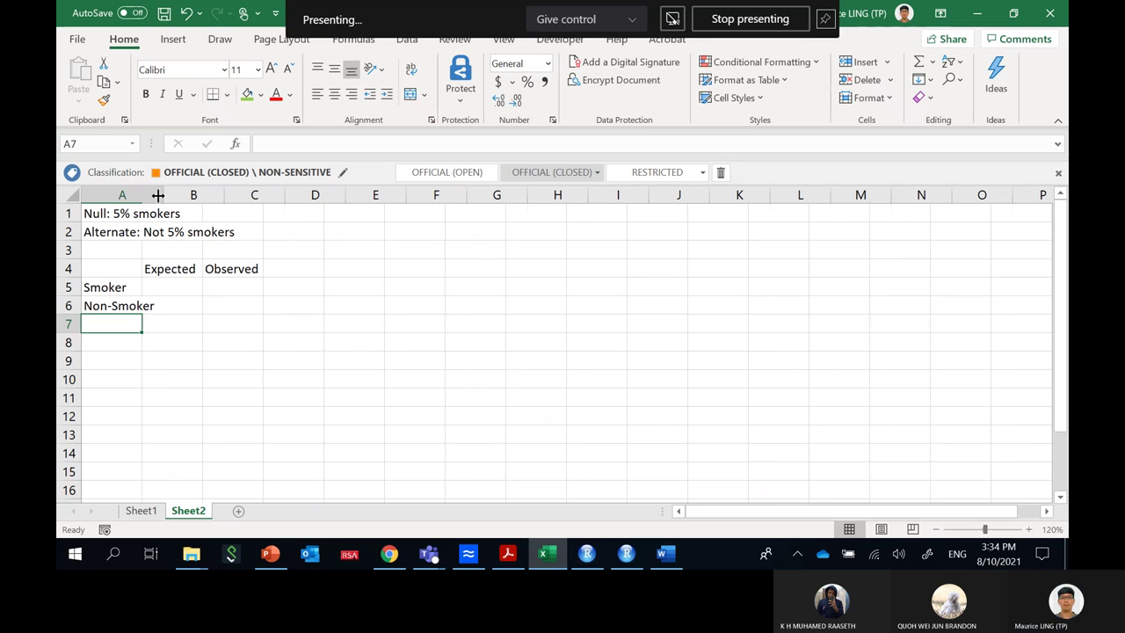
# - Check the survey figures in Lab 11.pdf in Acrobat, and enter the observed counts 7 in C5 and 193 in C6 of the Excel sheet
pyautogui.click(249, 287)
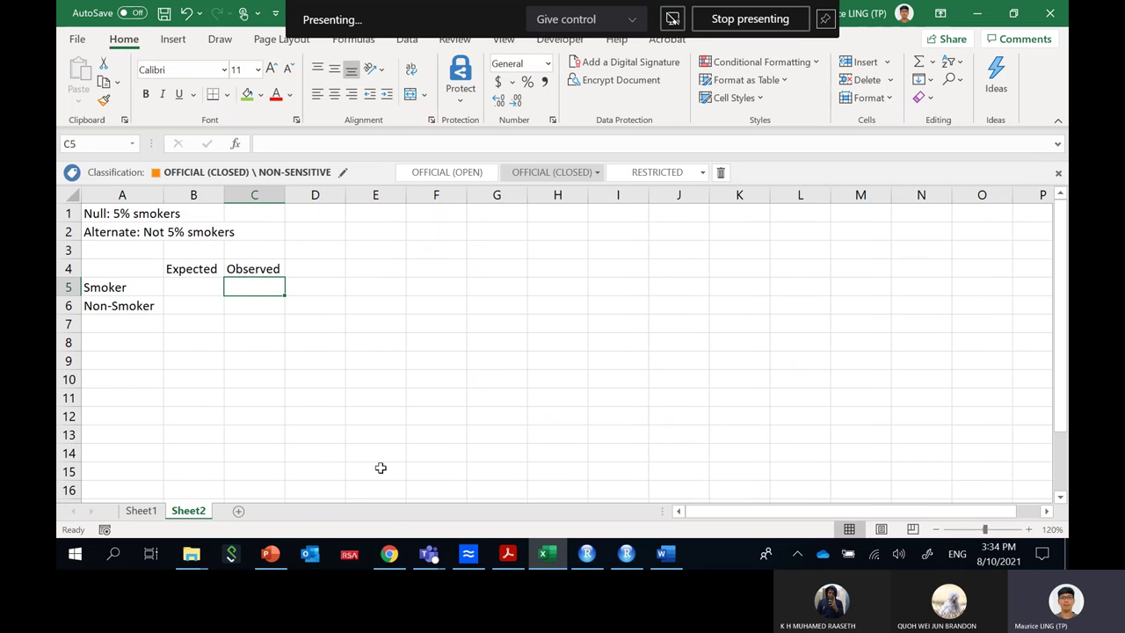
pyautogui.click(507, 559)
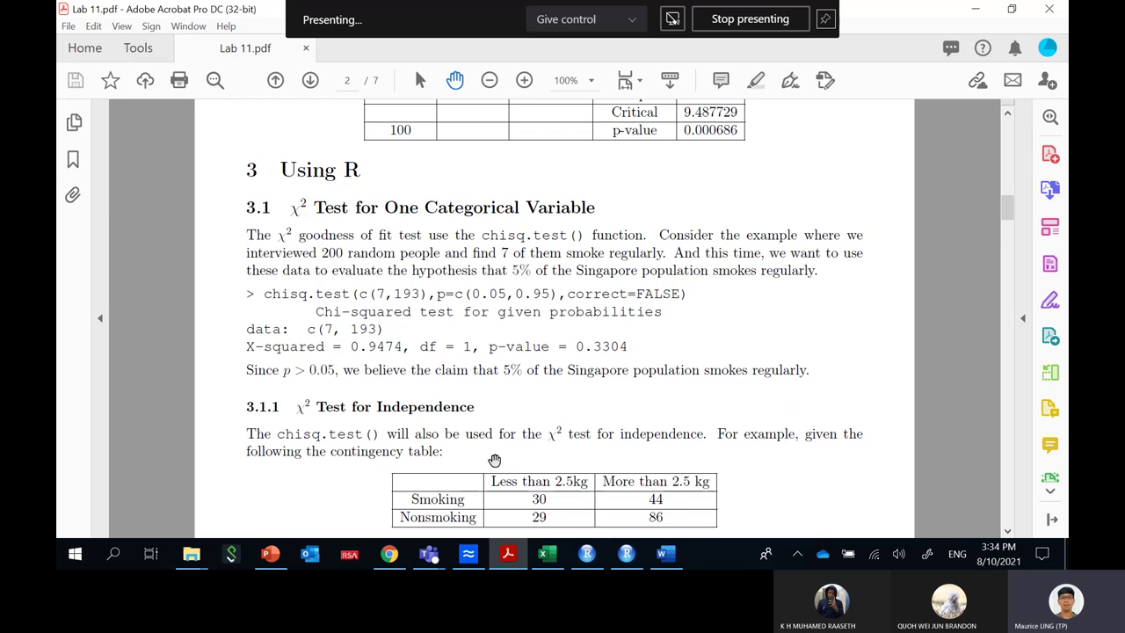
pyautogui.click(547, 554)
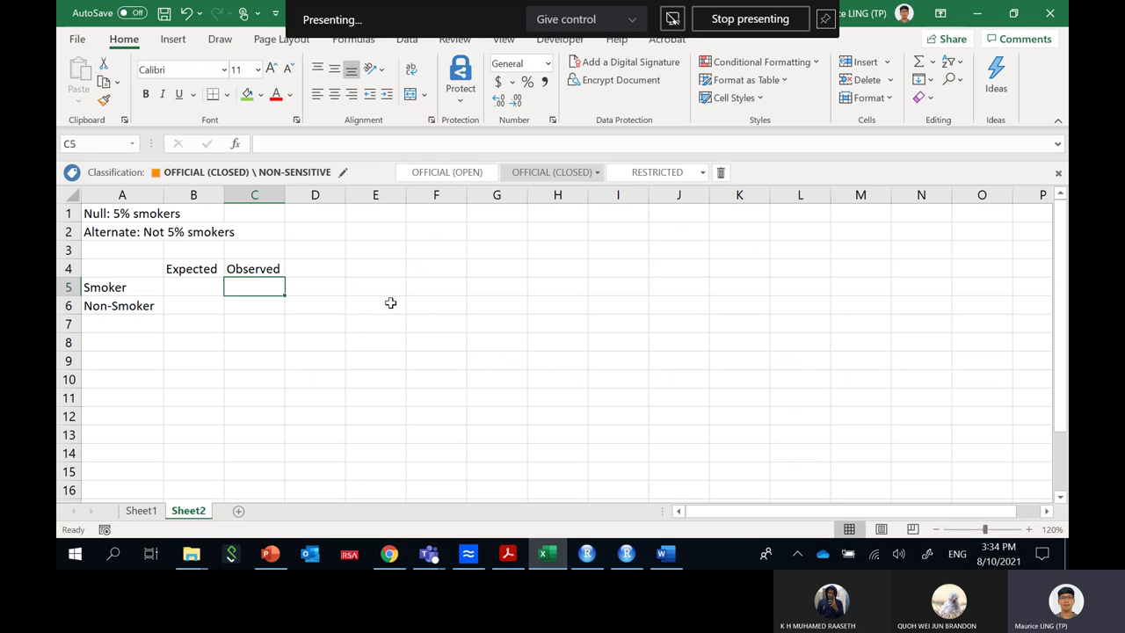
pyautogui.write('7')
pyautogui.press('Return')
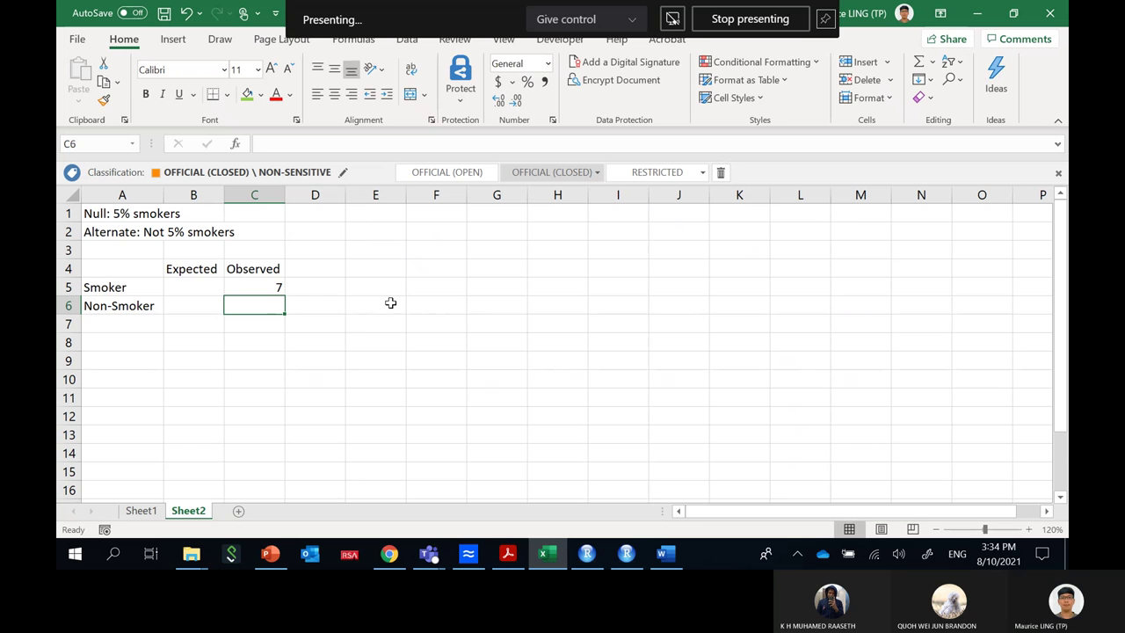
pyautogui.write('193')
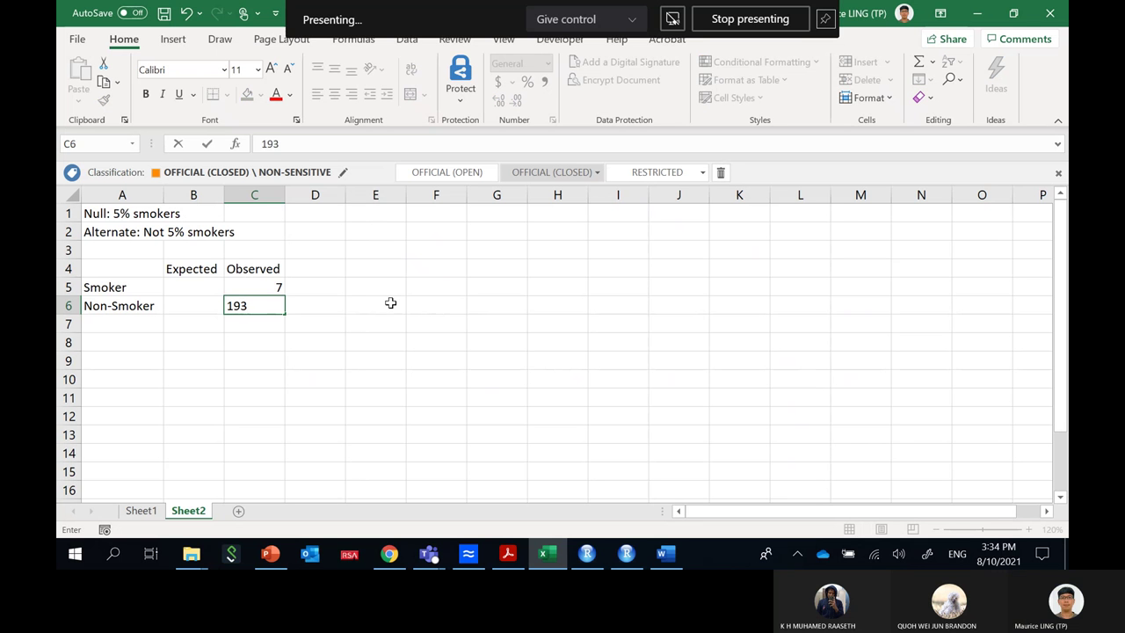
pyautogui.press('Return')
# - Enter the expected counts 10 for smokers in B5 and 190 for non-smokers in B6
pyautogui.press('Up')
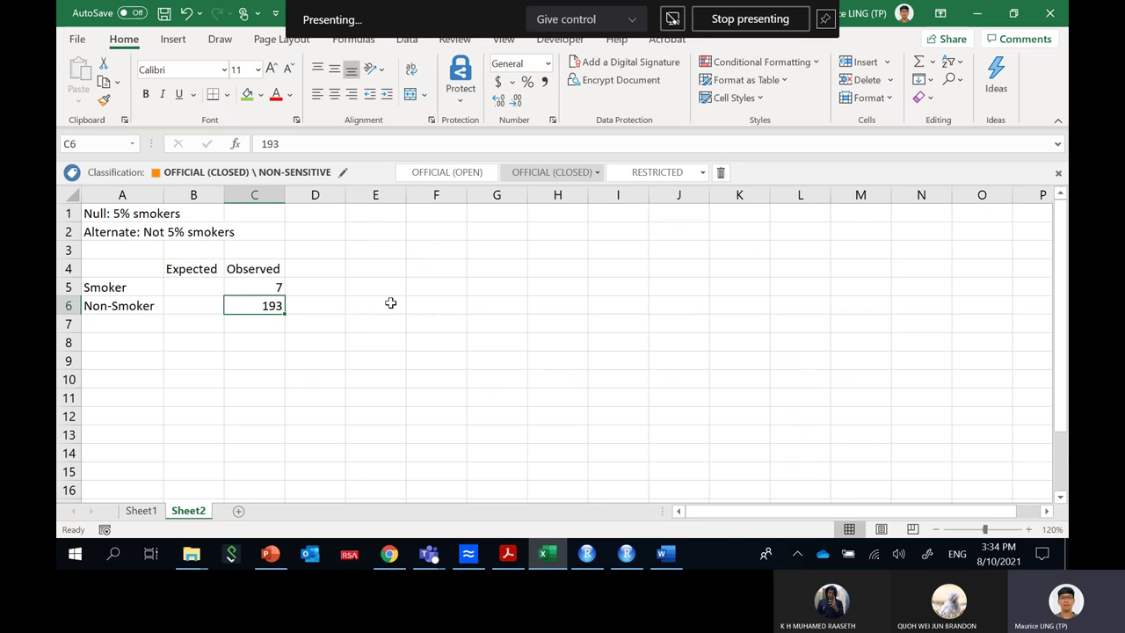
pyautogui.press('Up')
pyautogui.press('Left')
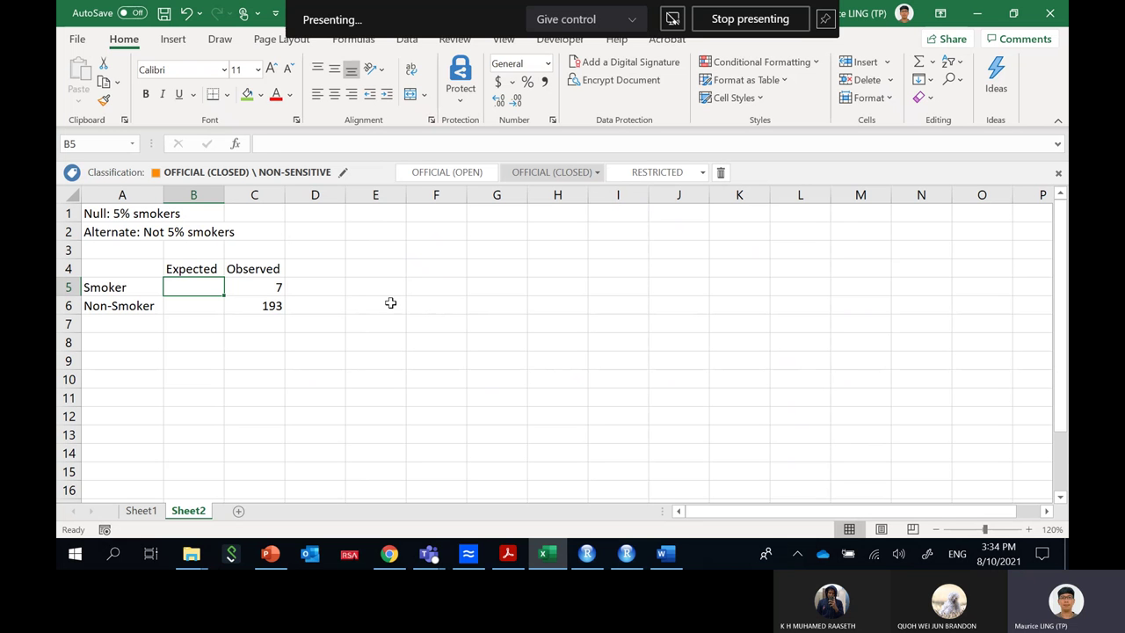
pyautogui.write('10')
pyautogui.press('Return')
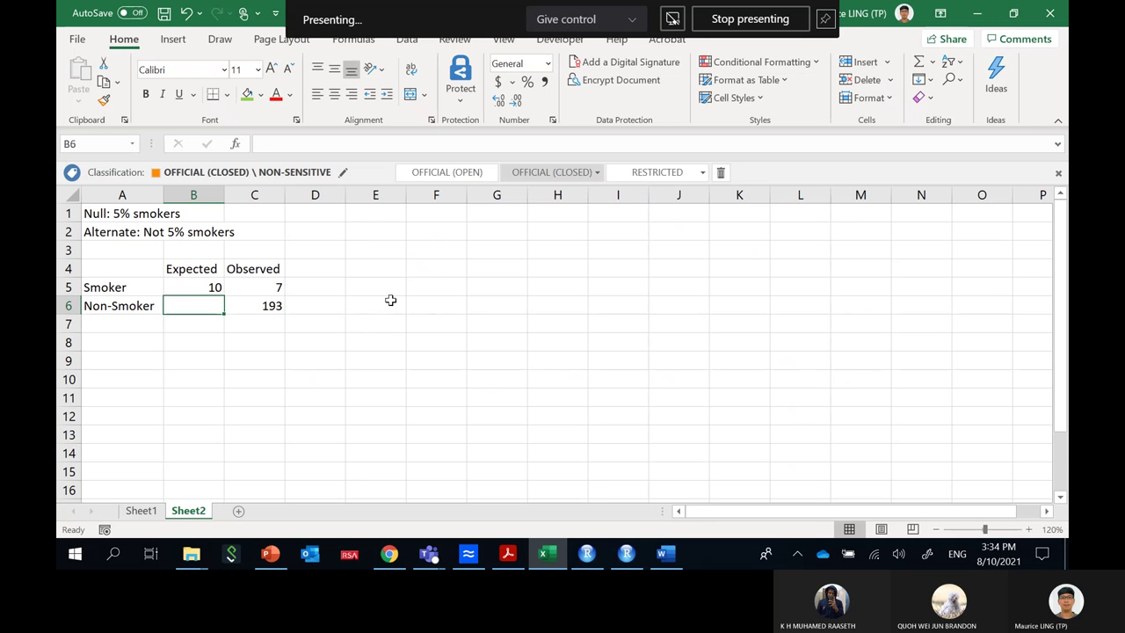
pyautogui.write('190')
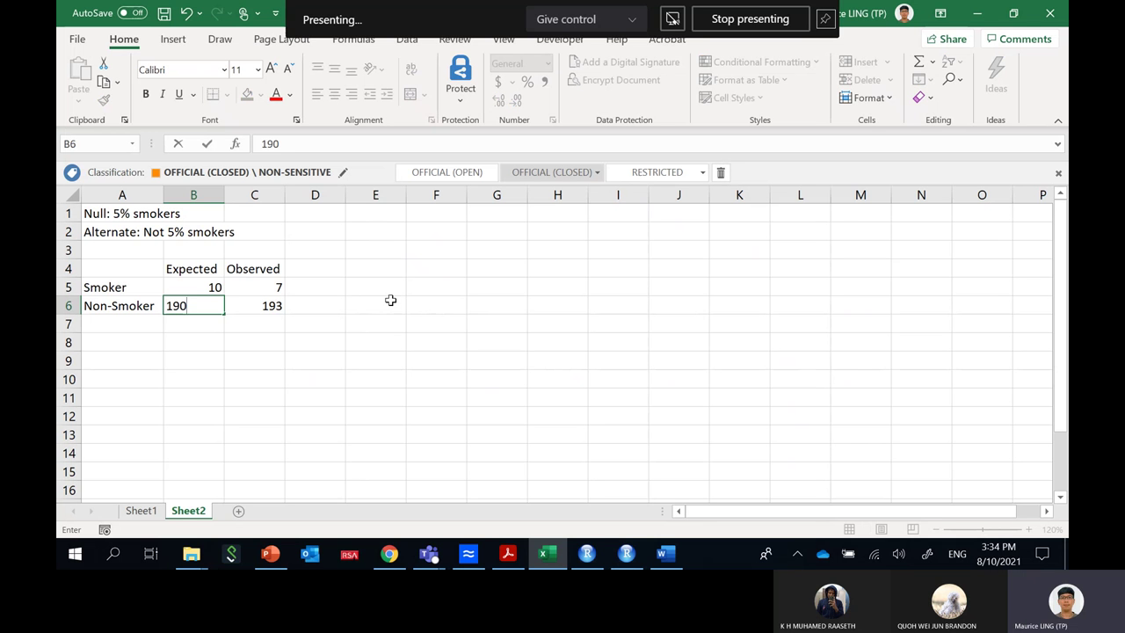
pyautogui.press('Return')
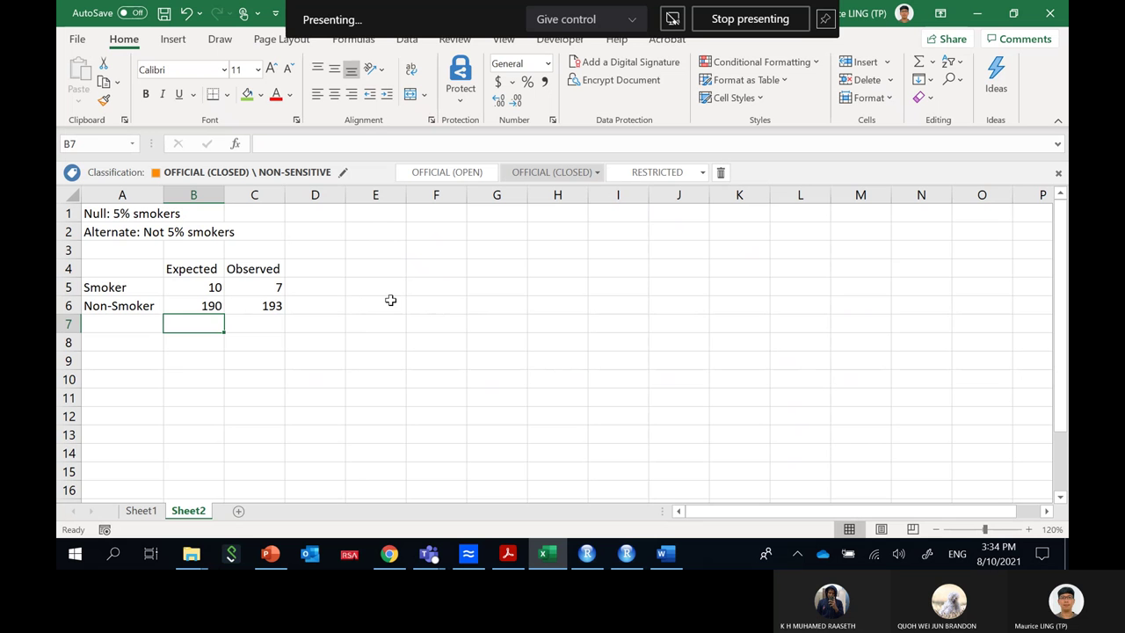
# - Label B8 "p-value" and calculate it in C8 with CHISQ.TEST, using C5:C6 as the actual range and B5:B6 as the expected range
pyautogui.press('Return')
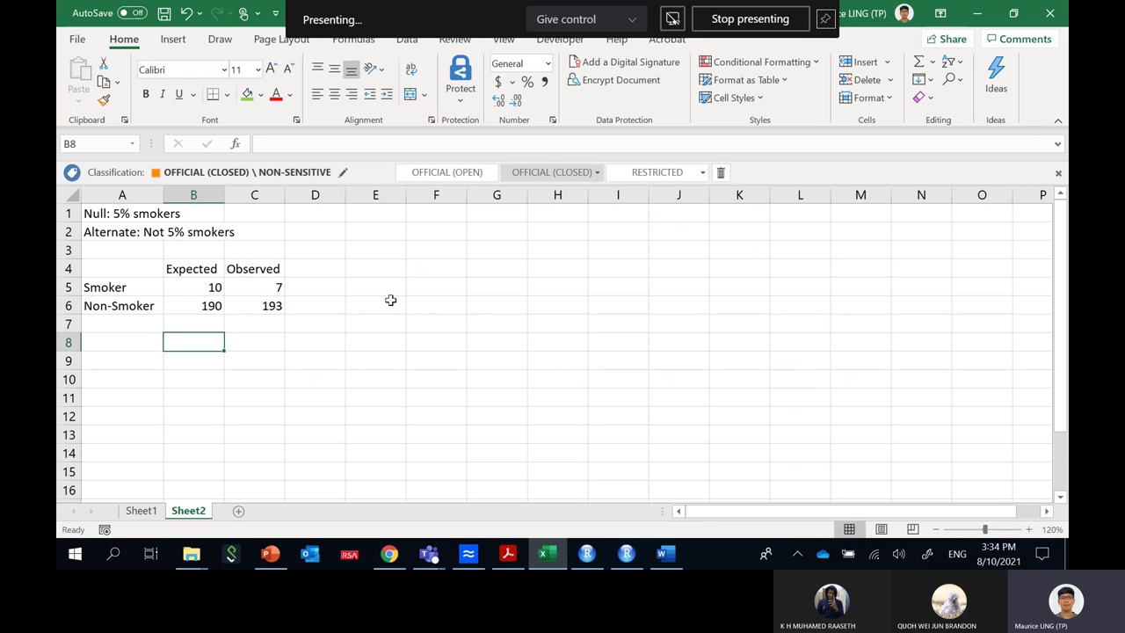
pyautogui.write('p-value')
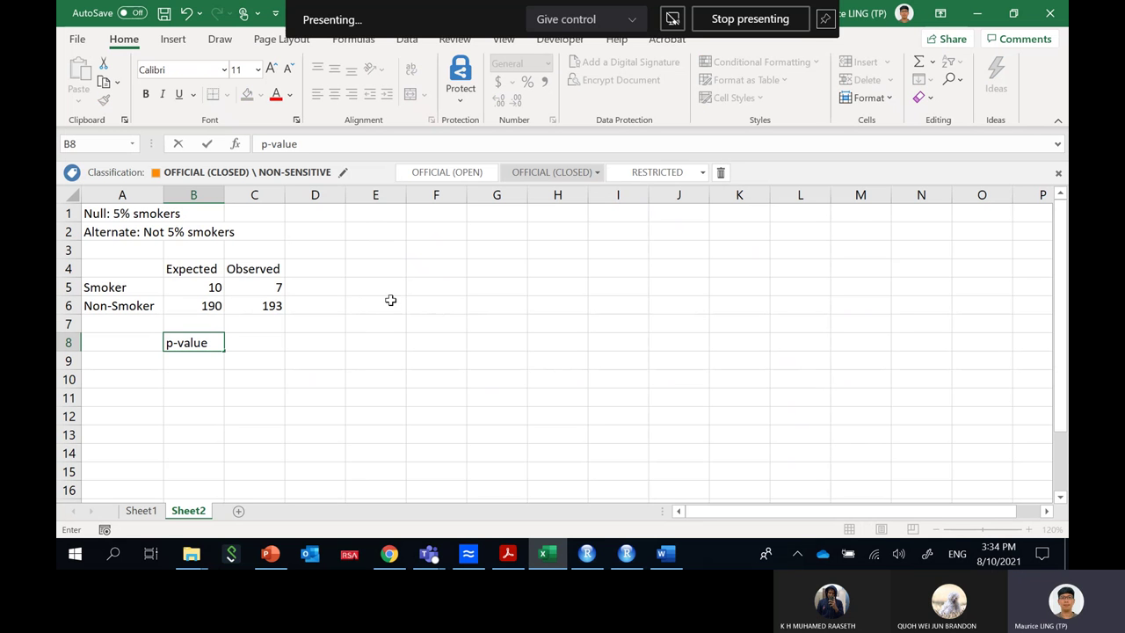
pyautogui.press('Tab')
pyautogui.write('=ch')
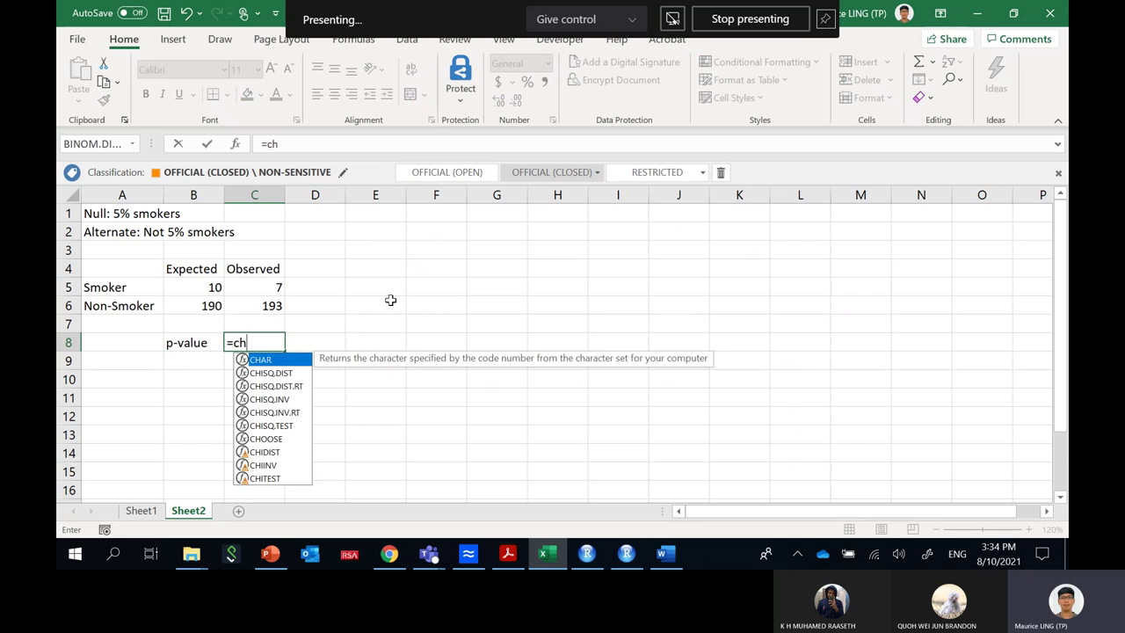
pyautogui.write('i')
pyautogui.click(298, 413)
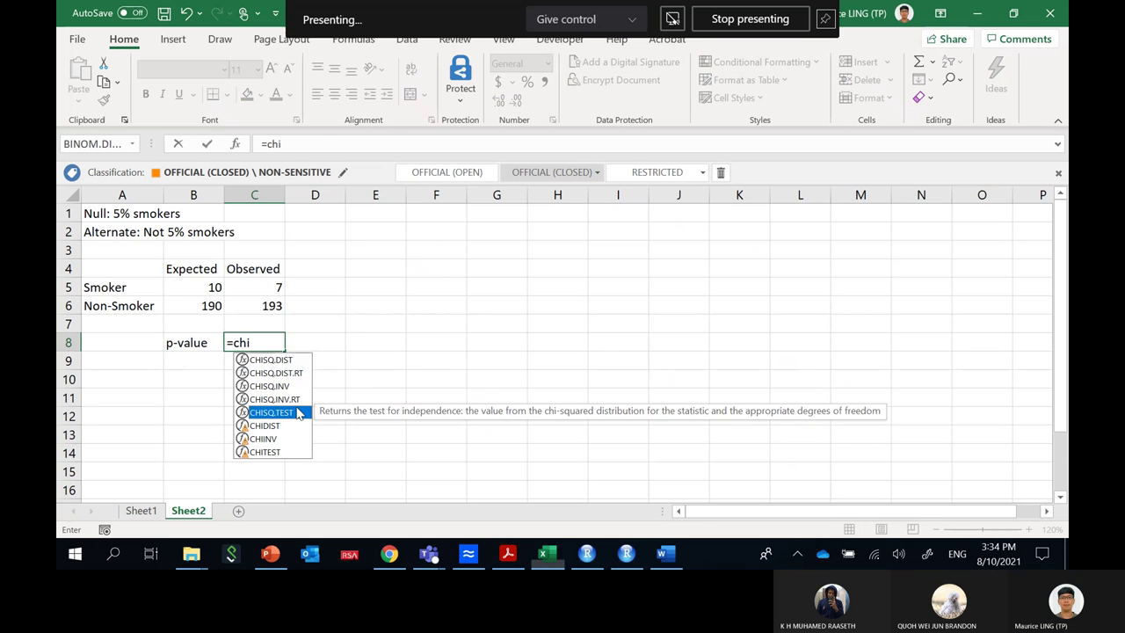
pyautogui.doubleClick(298, 413)
pyautogui.moveTo(272, 288); pyautogui.dragTo(267, 305)
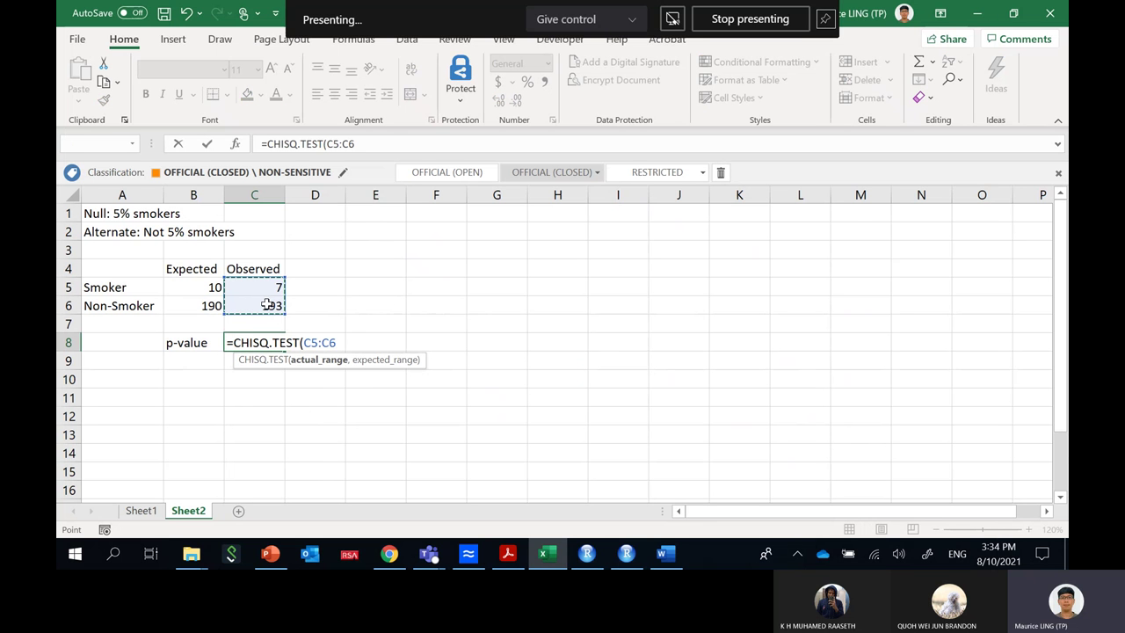
pyautogui.write(',')
pyautogui.moveTo(188, 288); pyautogui.dragTo(189, 305)
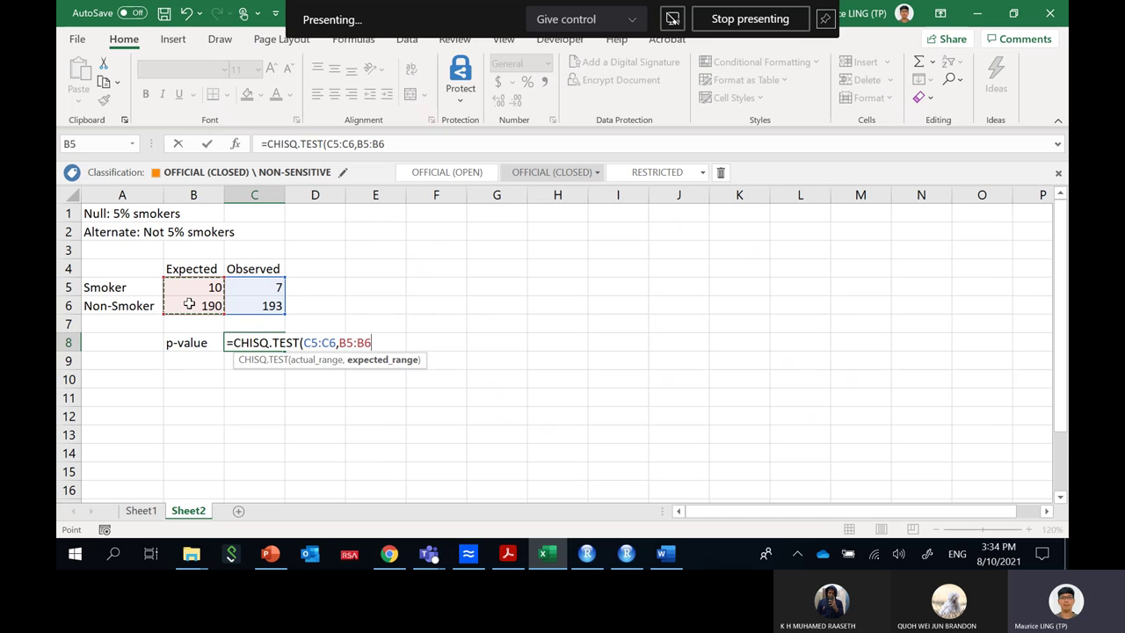
pyautogui.write(')')
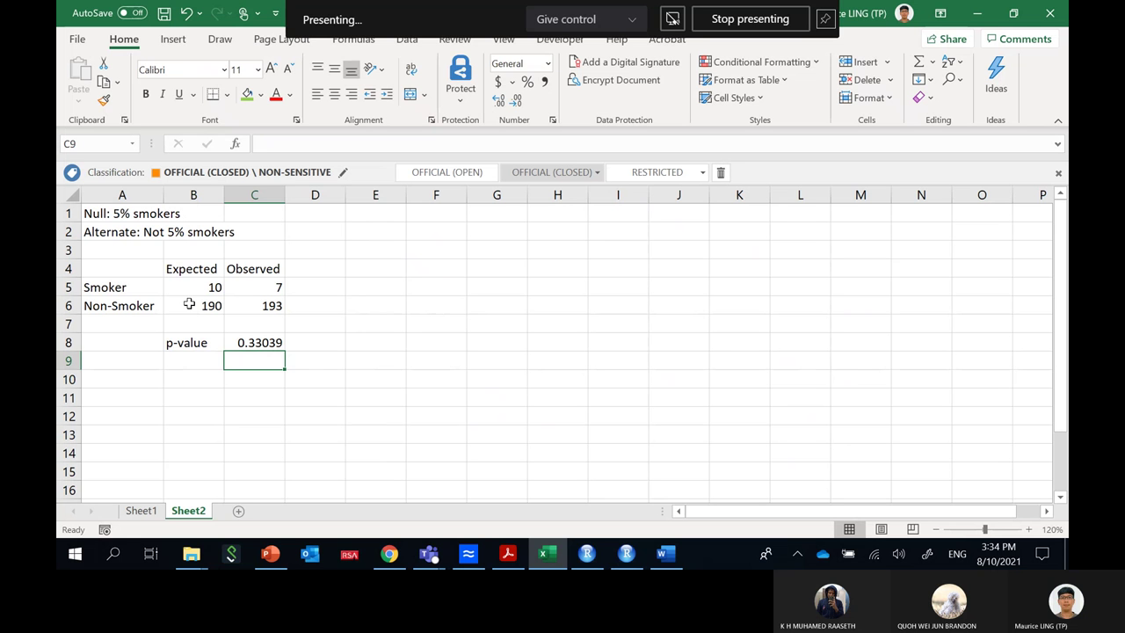
# - Enter the decision "Since p-value < 0.05, fail to reject null hypothesis" in B10
pyautogui.press('Down')
pyautogui.press('Left')
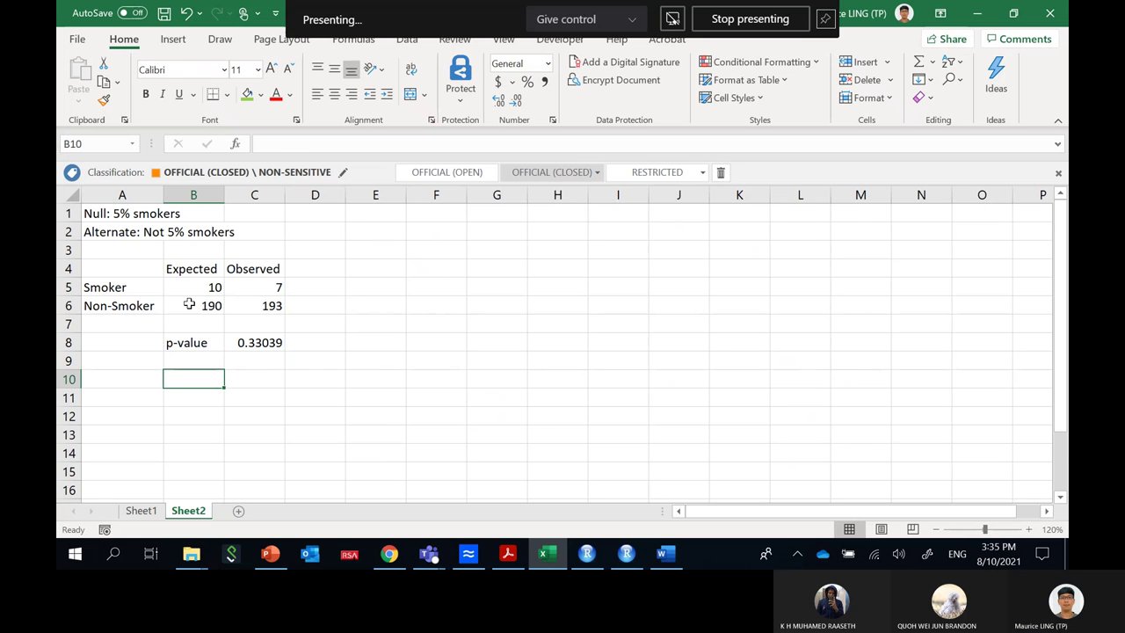
pyautogui.write('Since p-l')
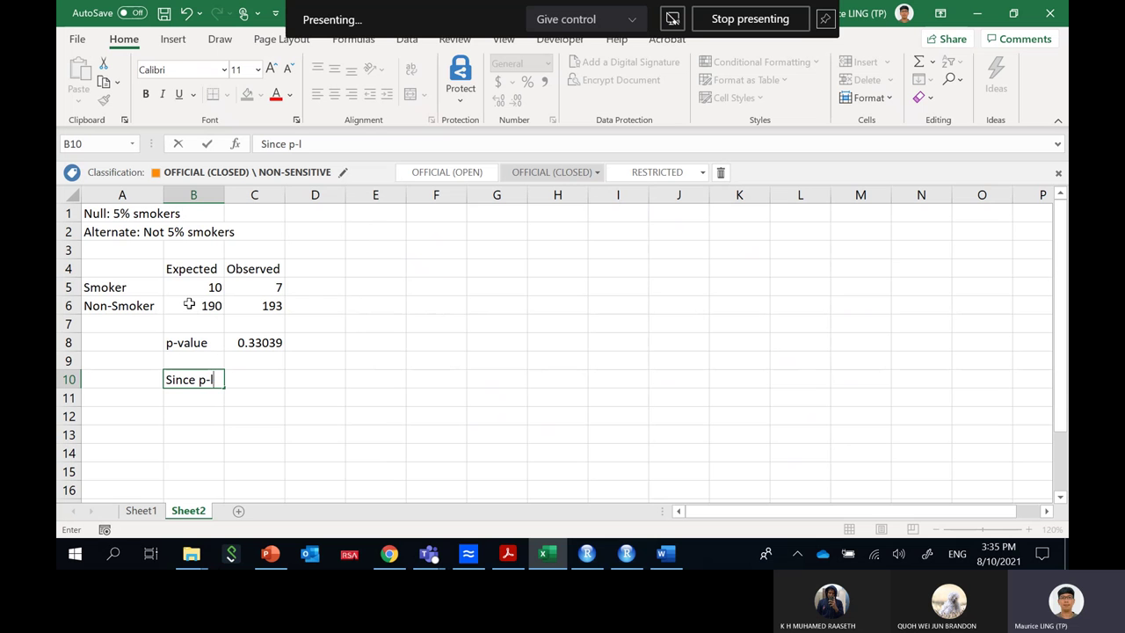
pyautogui.press('BackSpace')
pyautogui.write('value < 0.05,')
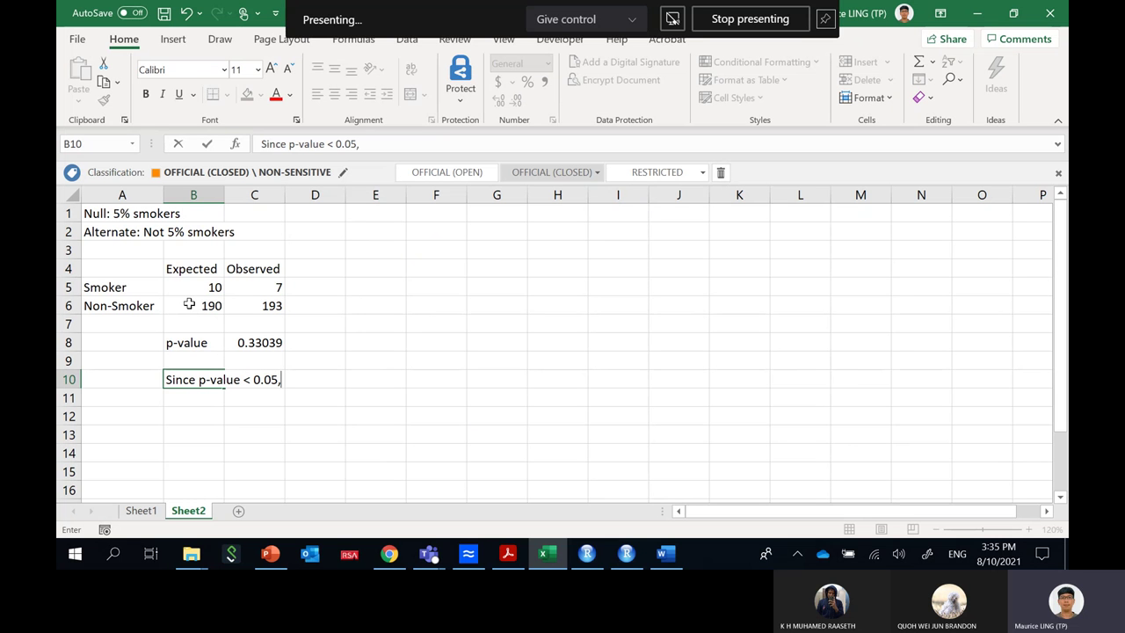
pyautogui.write(' fail to re')
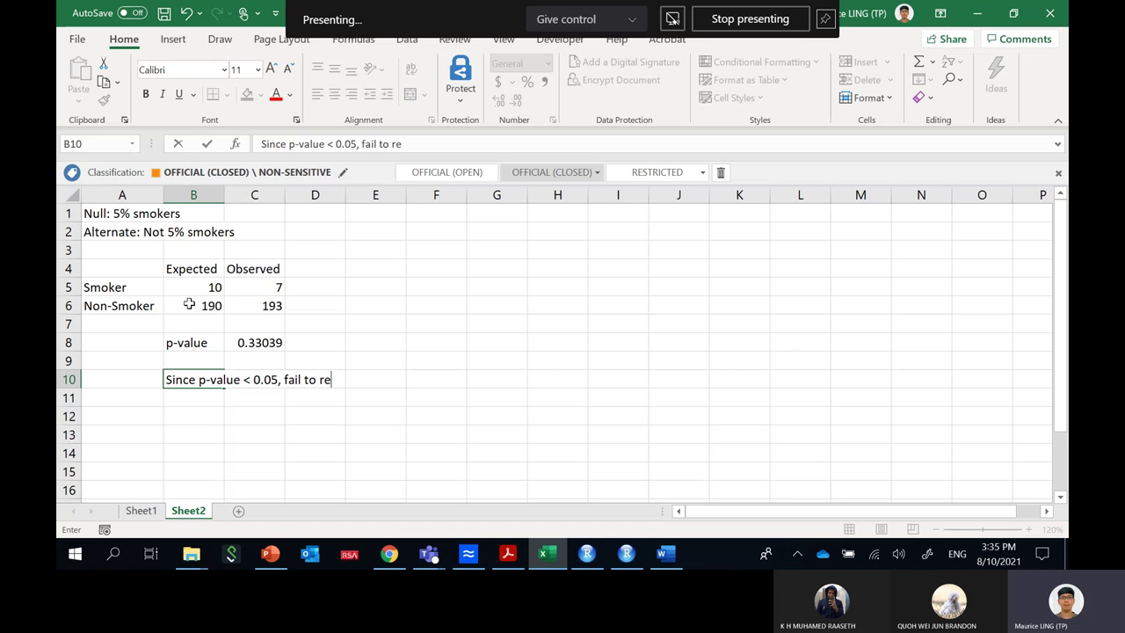
pyautogui.write('ject null h')
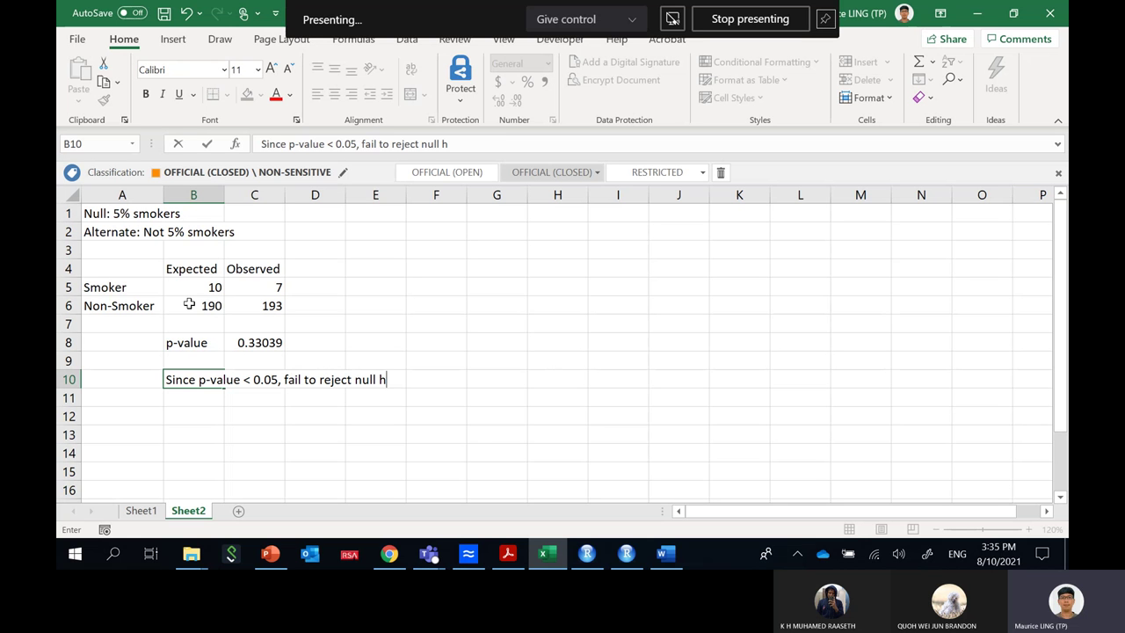
pyautogui.write('ypothesis')
pyautogui.press('Return')
# - Enter the conclusions "Hence, accept null hypothesis" in B11 and "Data supports 5% smokers" in B12
pyautogui.write('He')
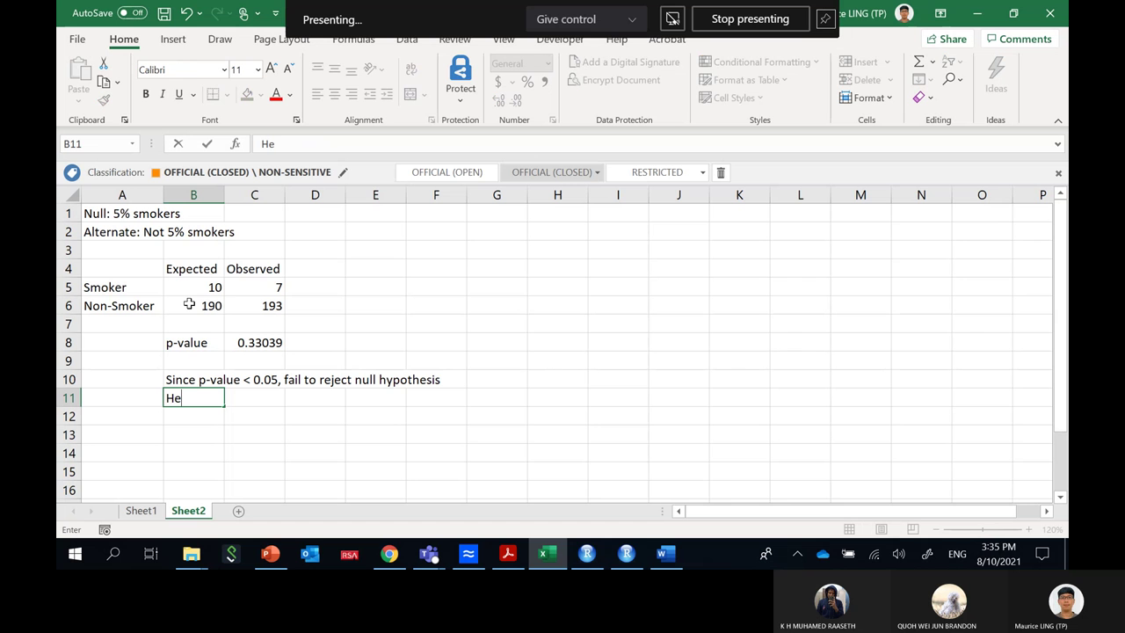
pyautogui.write('nce, accept ')
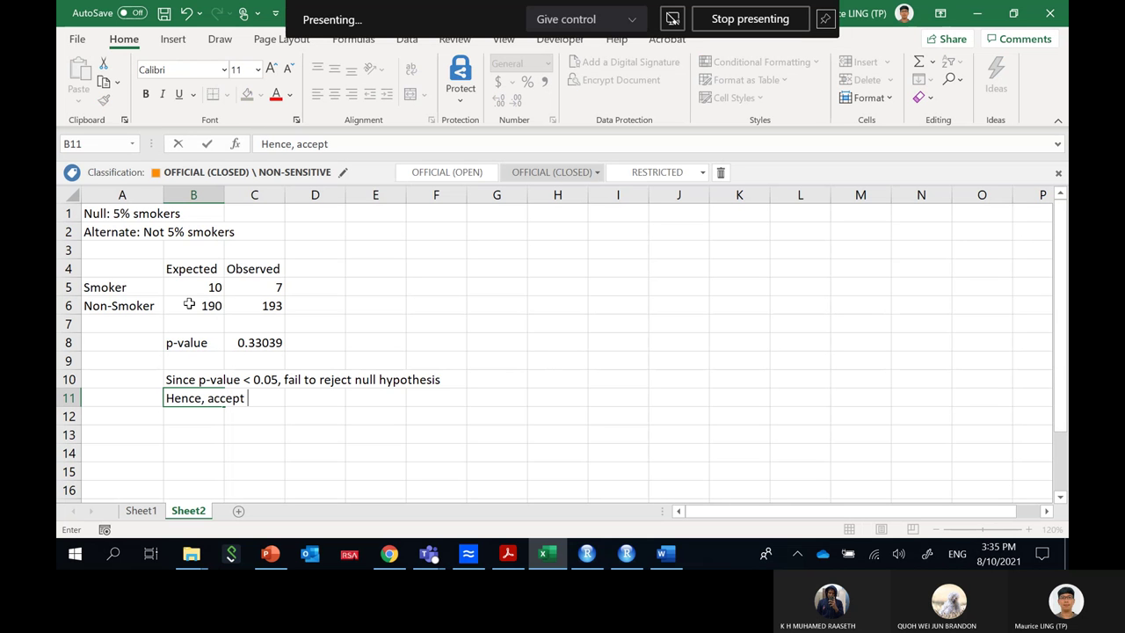
pyautogui.write('null hypothesis')
pyautogui.press('Return')
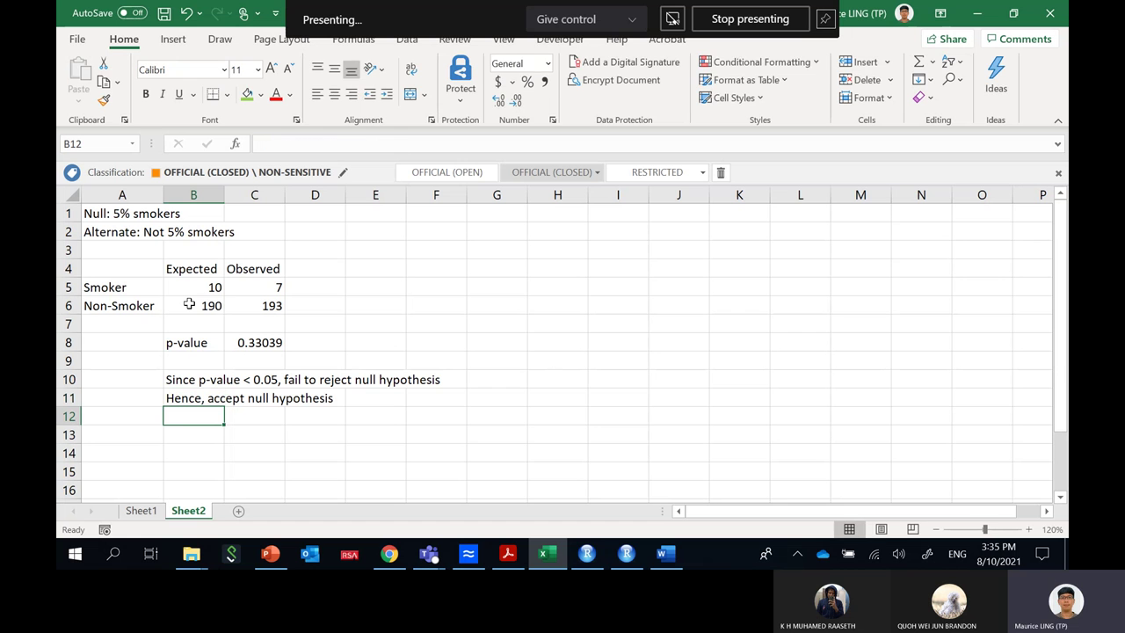
pyautogui.write('Da')
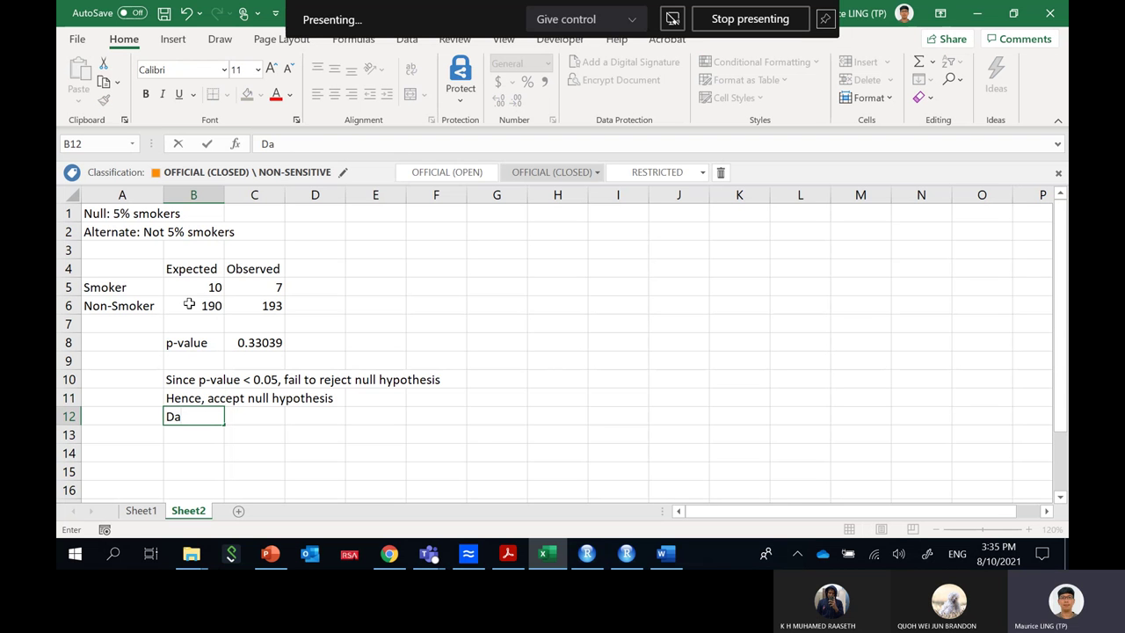
pyautogui.write('ta')
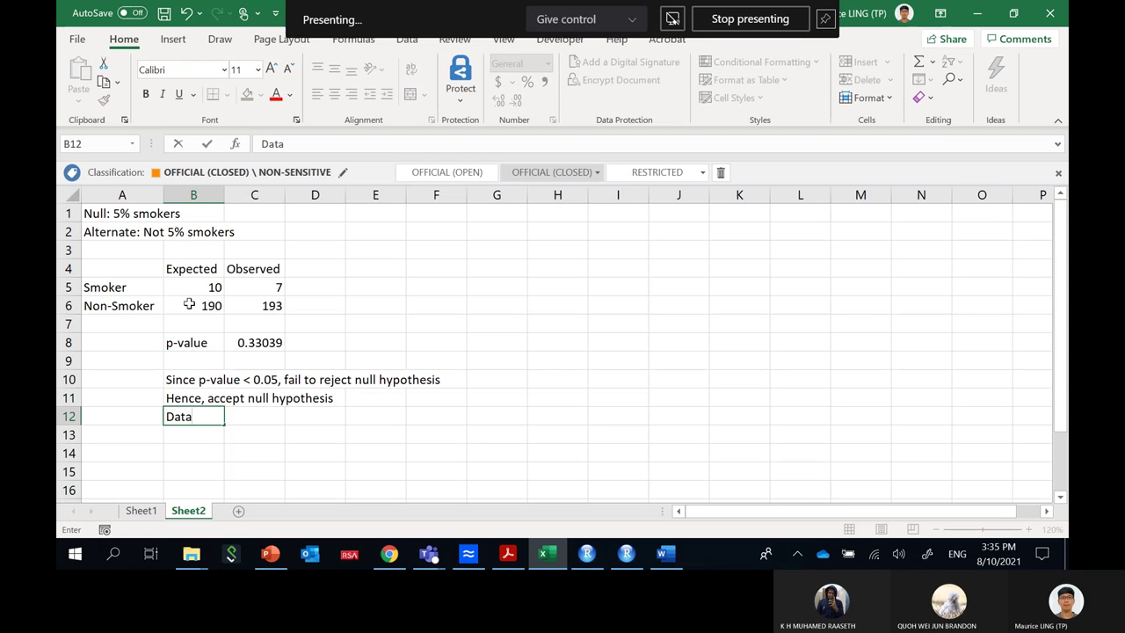
pyautogui.write(' supports 5')
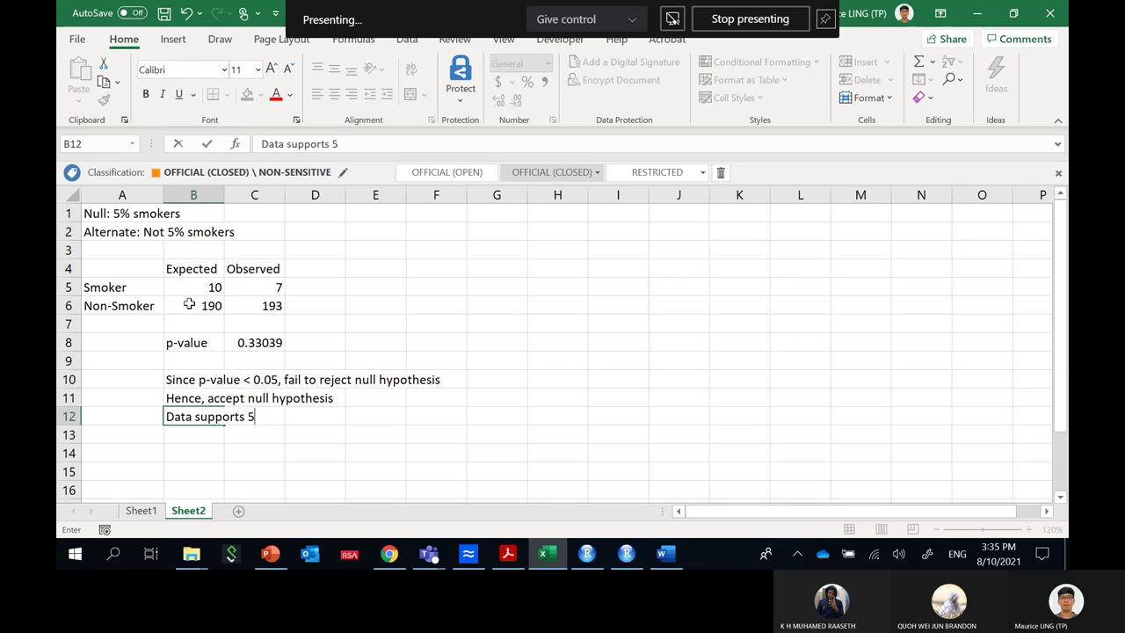
pyautogui.write('% smokers')
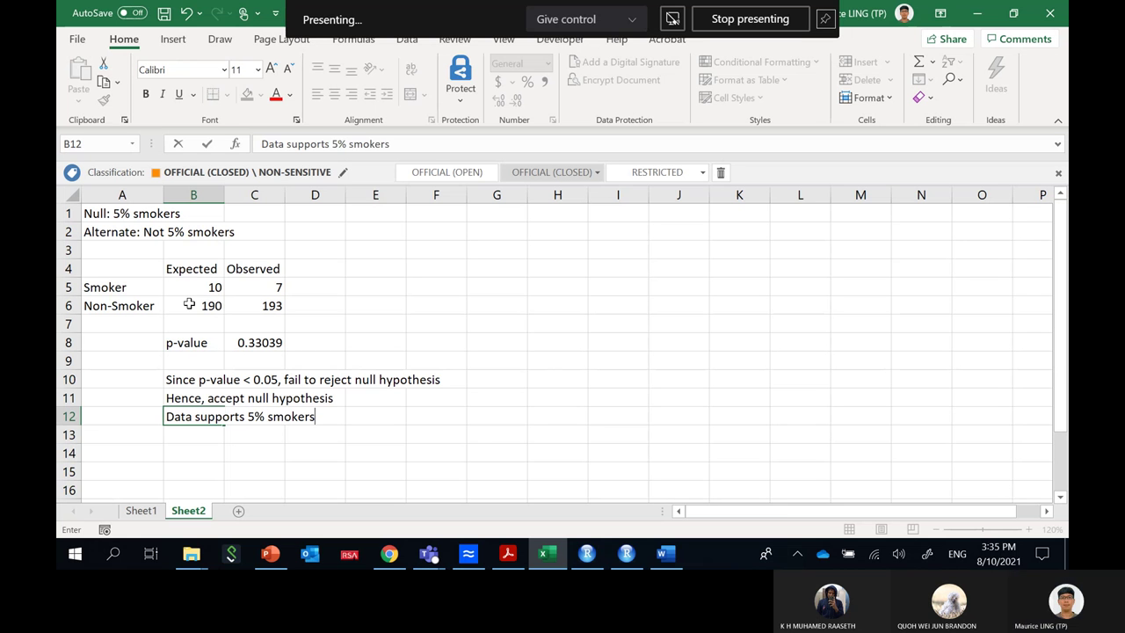
pyautogui.press('Return')
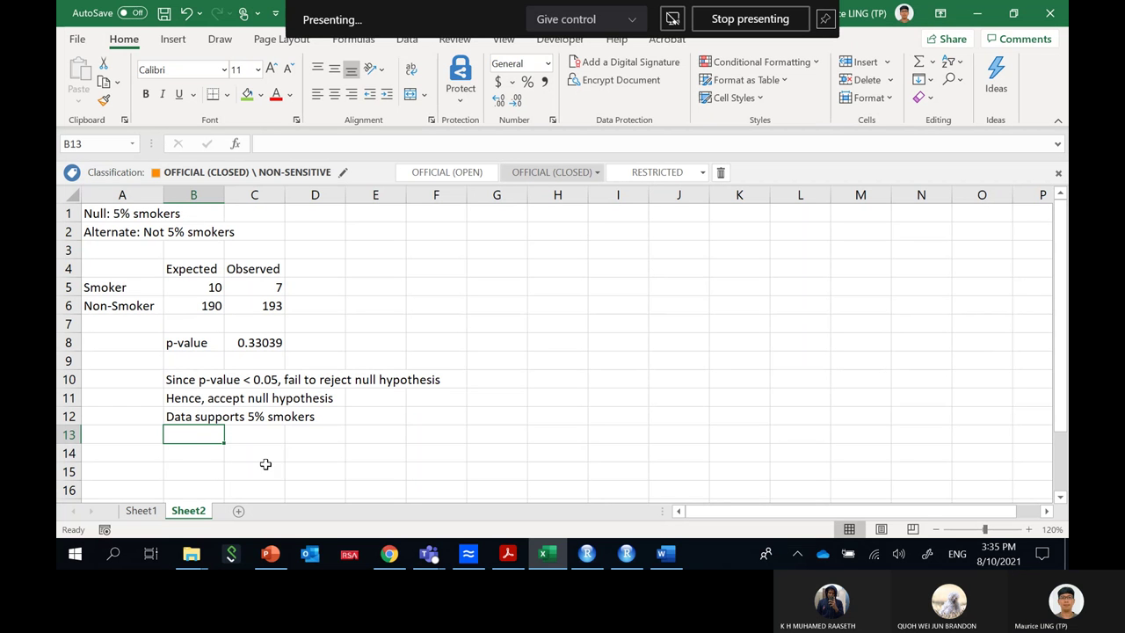
# - Copy the section 3.1 command chisq.test(c(7,193),p=c(0.05,0.95),correct=FALSE) from Lab 11.pdf in Acrobat into the RStudio console
pyautogui.click(628, 554)
pyautogui.click(508, 554)
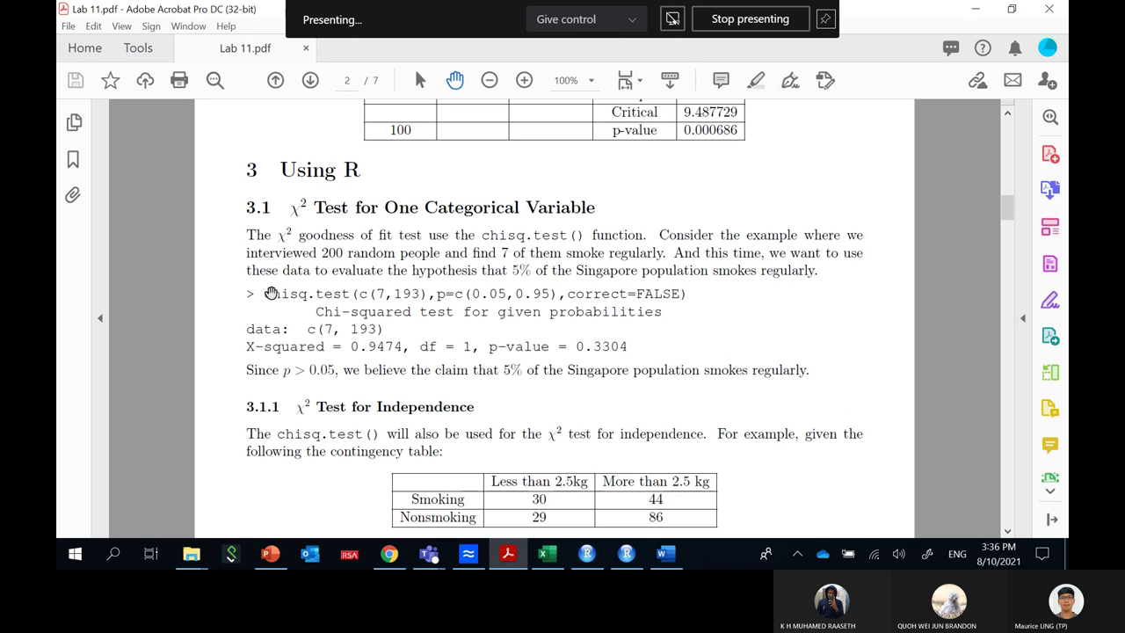
pyautogui.moveTo(265, 294); pyautogui.dragTo(393, 295)
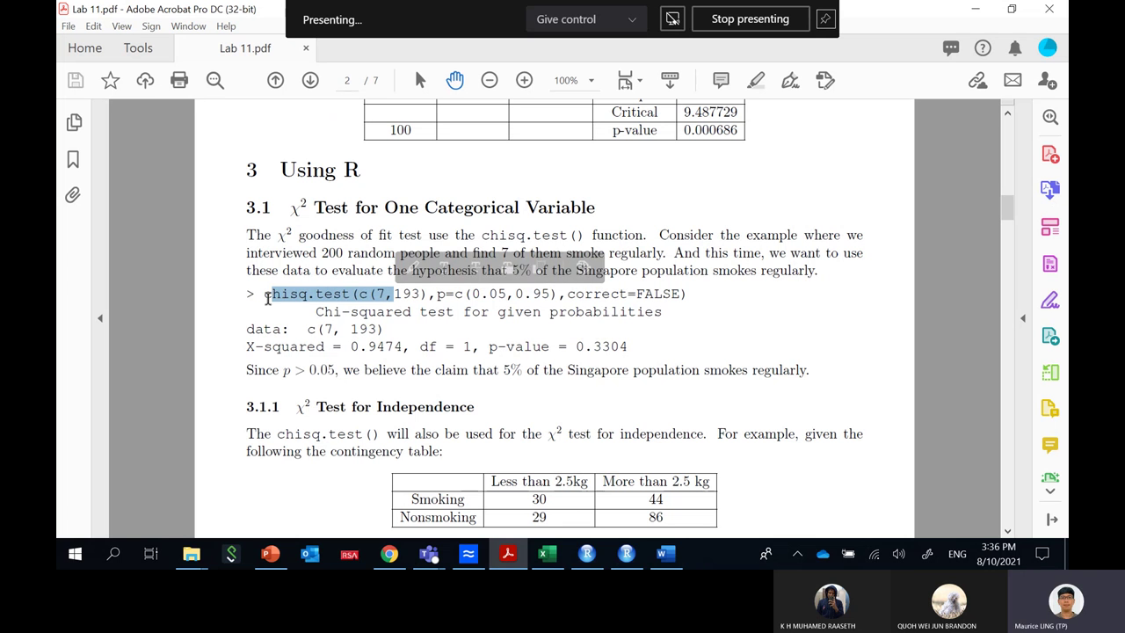
pyautogui.moveTo(263, 295); pyautogui.dragTo(692, 299)
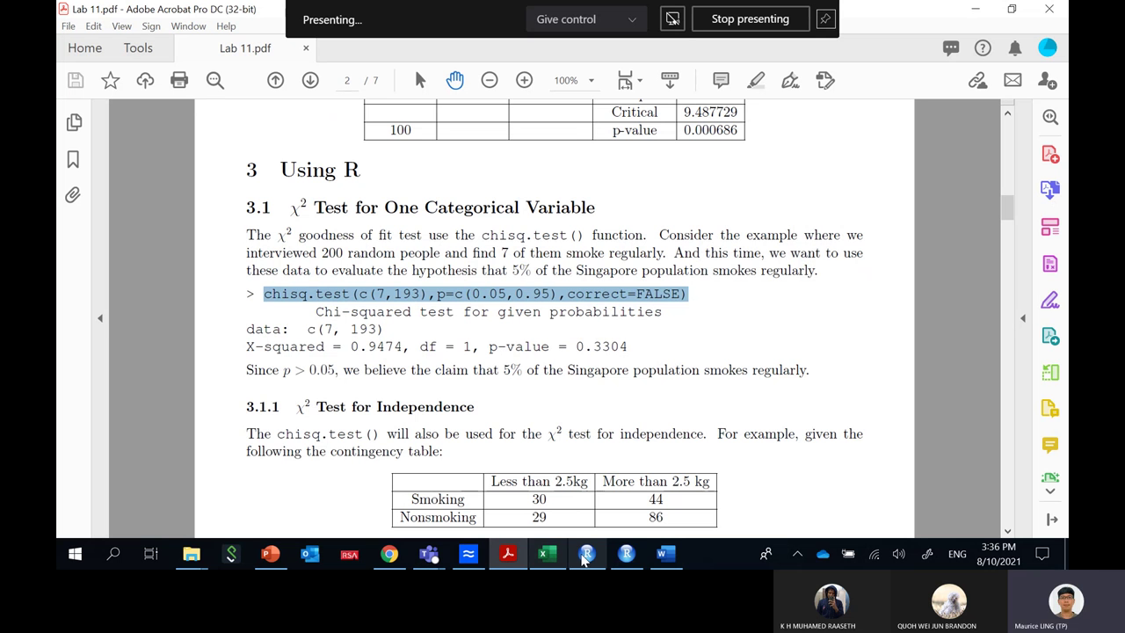
pyautogui.click(626, 554)
pyautogui.write('chisq.test(c(7,193),p=c(0.05,0.95),correct=FALSE)')
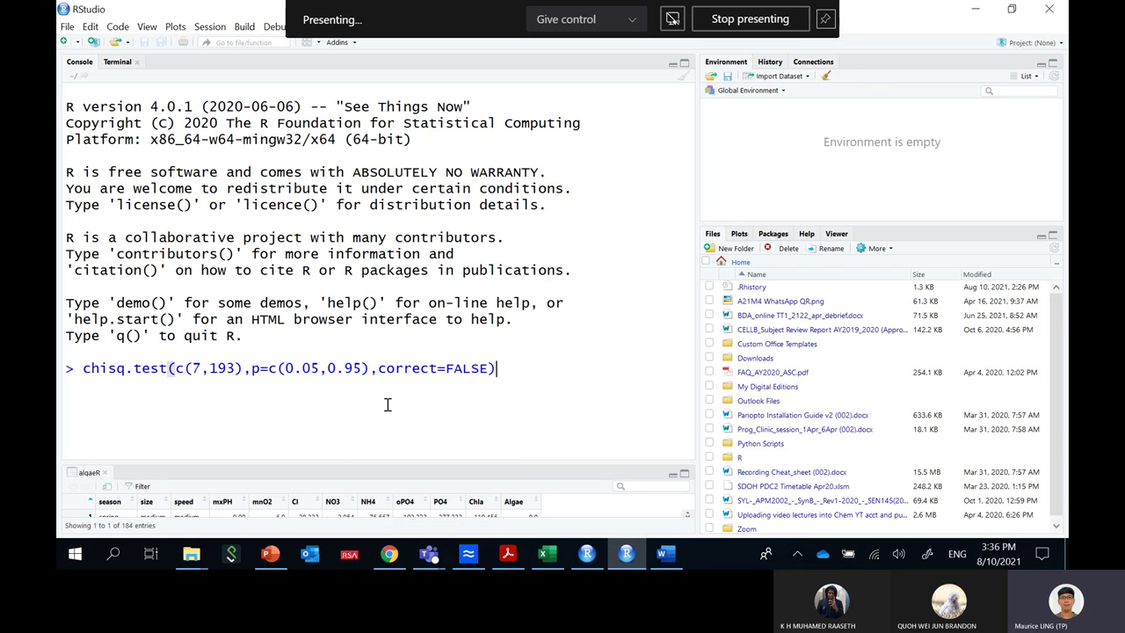
# - Add a space before the p and correct arguments of the chisq.test command, run it and highlight the resulting p-value
pyautogui.click(251, 370)
pyautogui.click(388, 376)
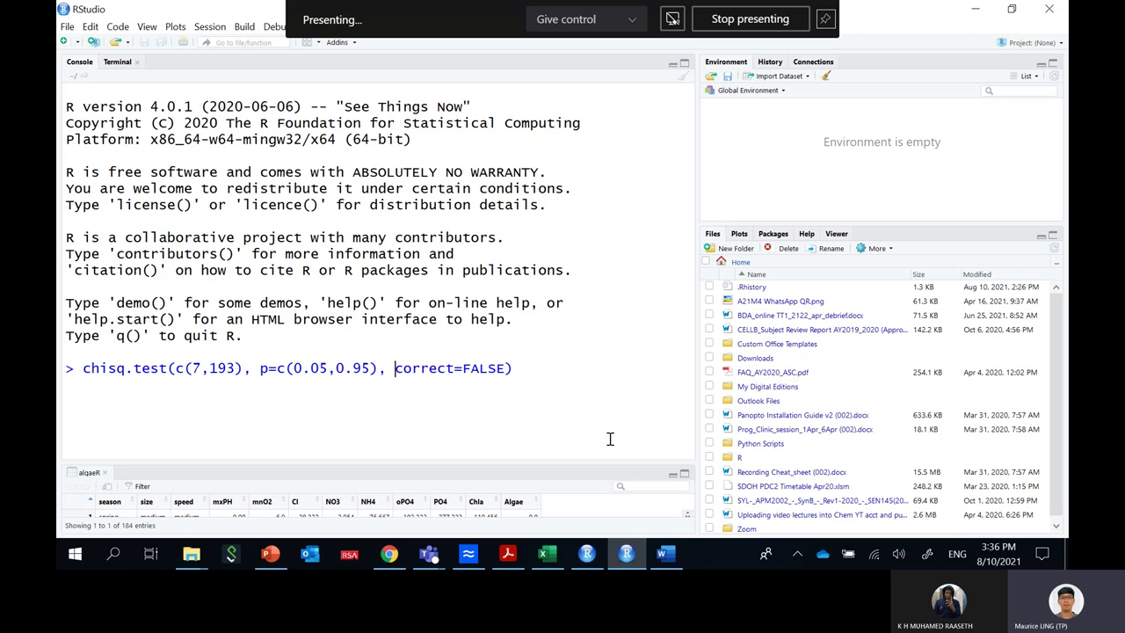
pyautogui.click(175, 369)
pyautogui.moveTo(175, 369); pyautogui.dragTo(241, 370)
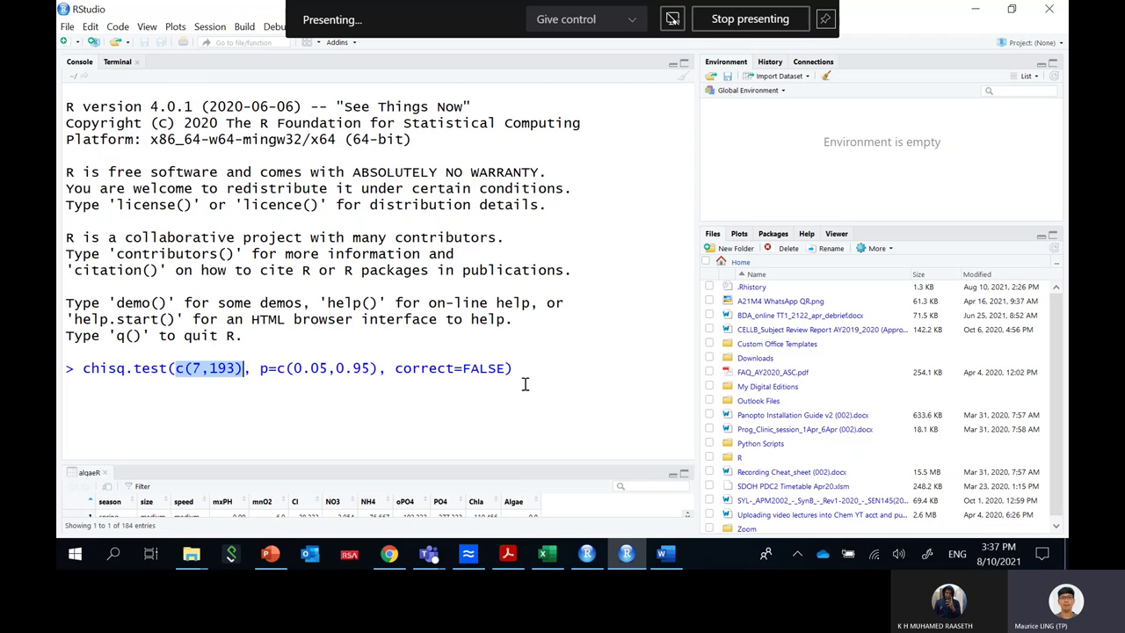
pyautogui.click(546, 365)
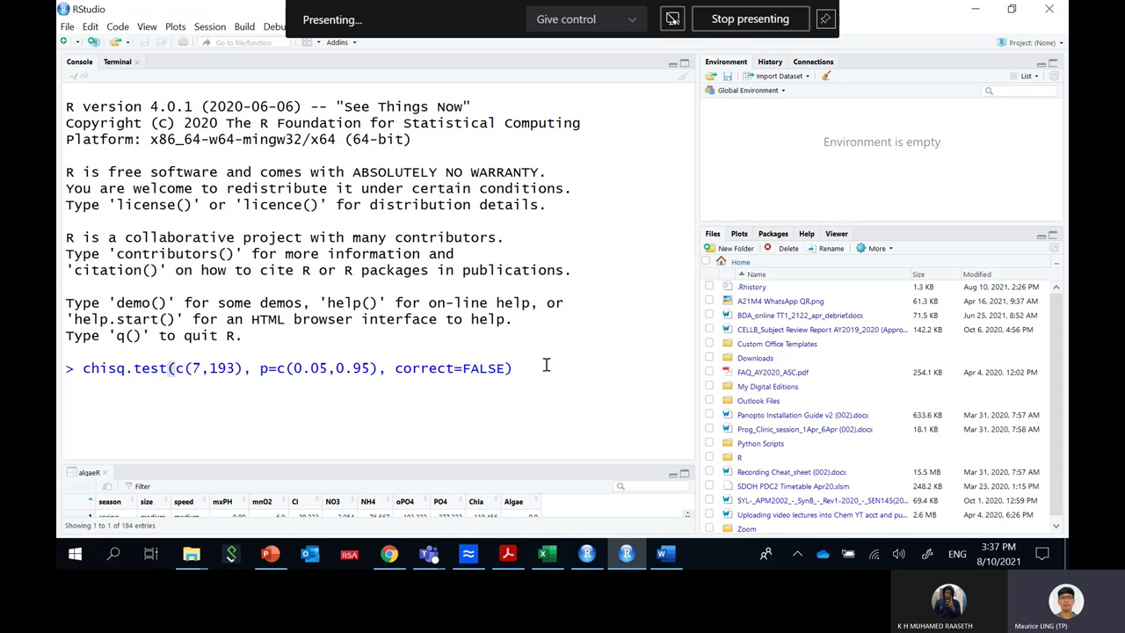
pyautogui.press('Return')
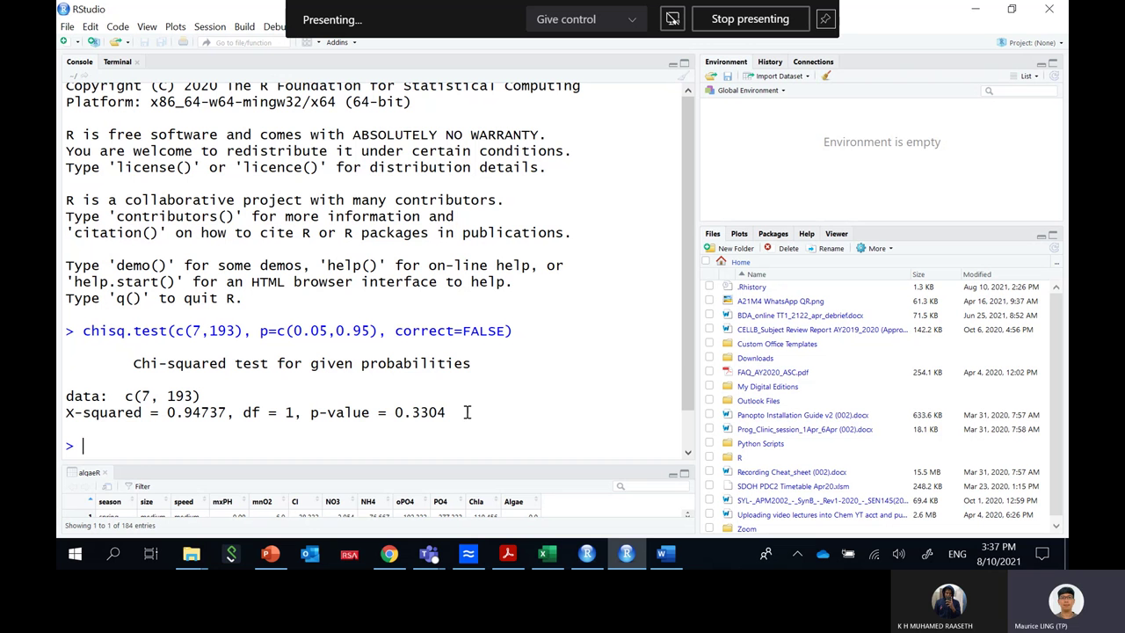
pyautogui.moveTo(467, 412); pyautogui.dragTo(393, 413)
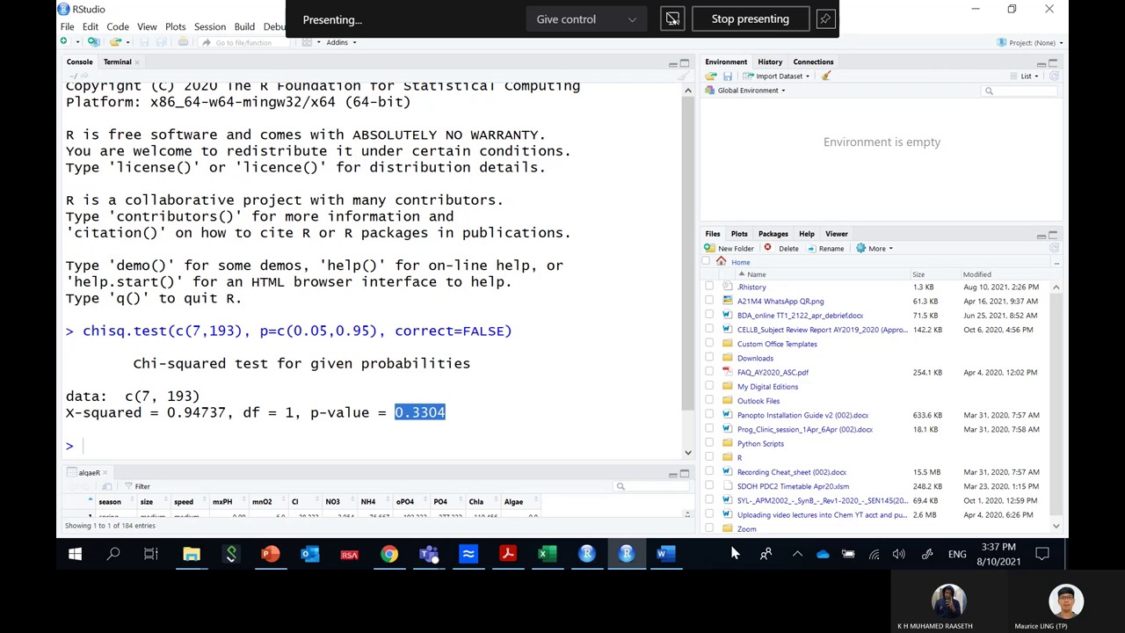
# - Copy the section 3.1.1 command conting.table <- matrix(c(30,44,29,86),nrow=2, byrow=TRUE) from Lab 11.pdf in Acrobat into the RStudio console
pyautogui.click(508, 553)
pyautogui.scroll(-5, 773, 392)
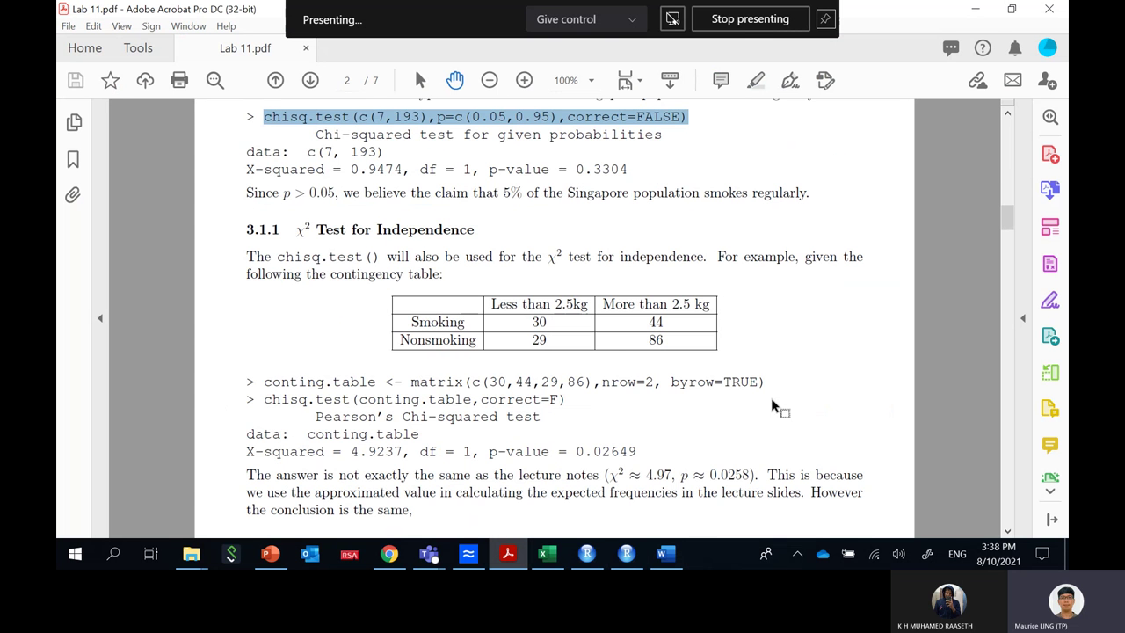
pyautogui.scroll(-1, 769, 357)
pyautogui.scroll(-2, 768, 357)
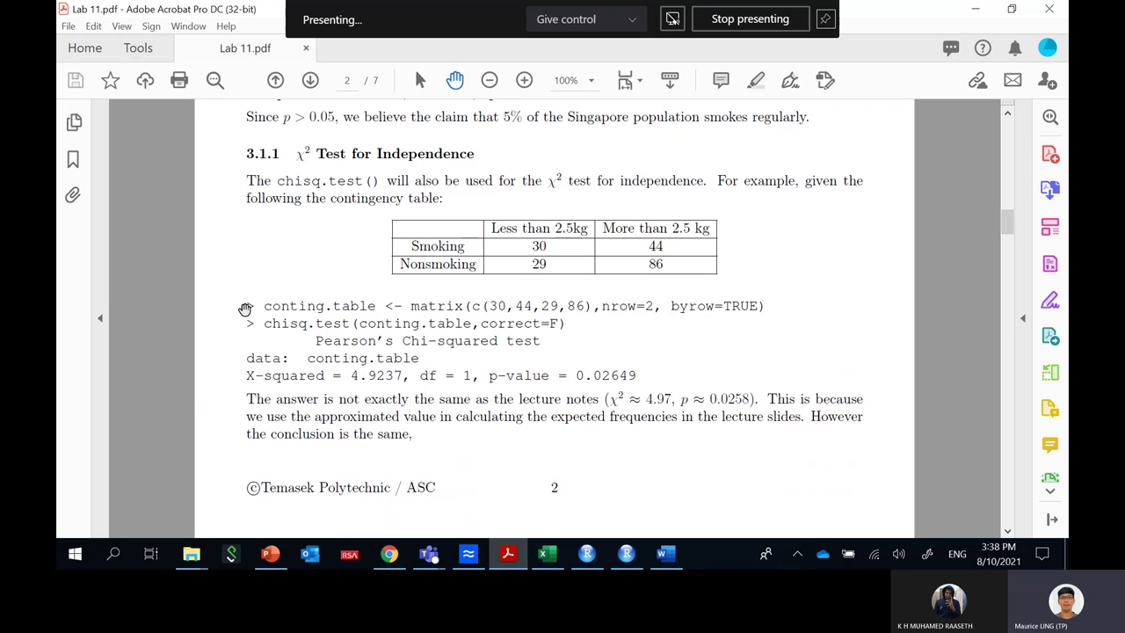
pyautogui.moveTo(265, 306); pyautogui.dragTo(772, 314)
pyautogui.hotkey('ctrl', 'c')
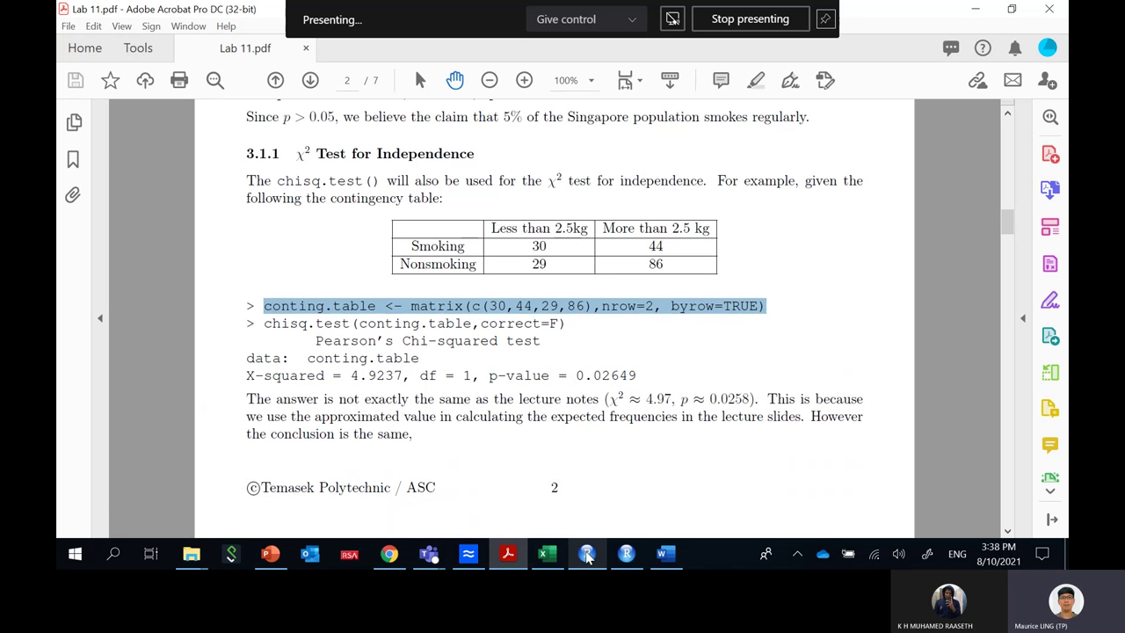
pyautogui.click(626, 555)
pyautogui.click(282, 442)
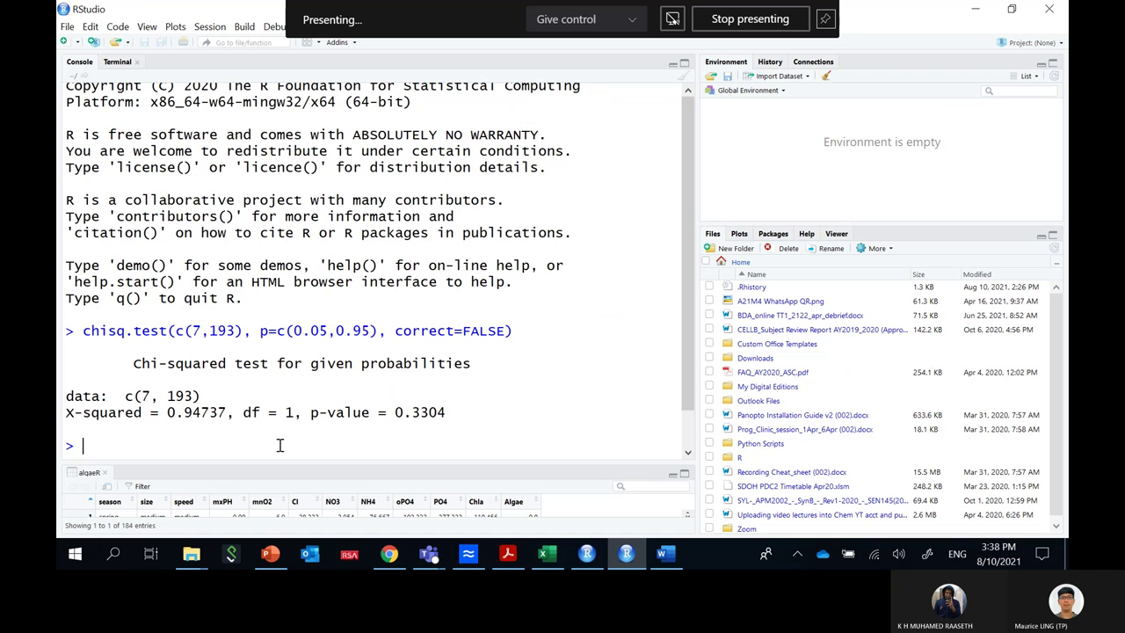
pyautogui.hotkey('ctrl', 'v')
# - Add a space before the nrow argument of the matrix command and run it to create conting.table
pyautogui.click(411, 446)
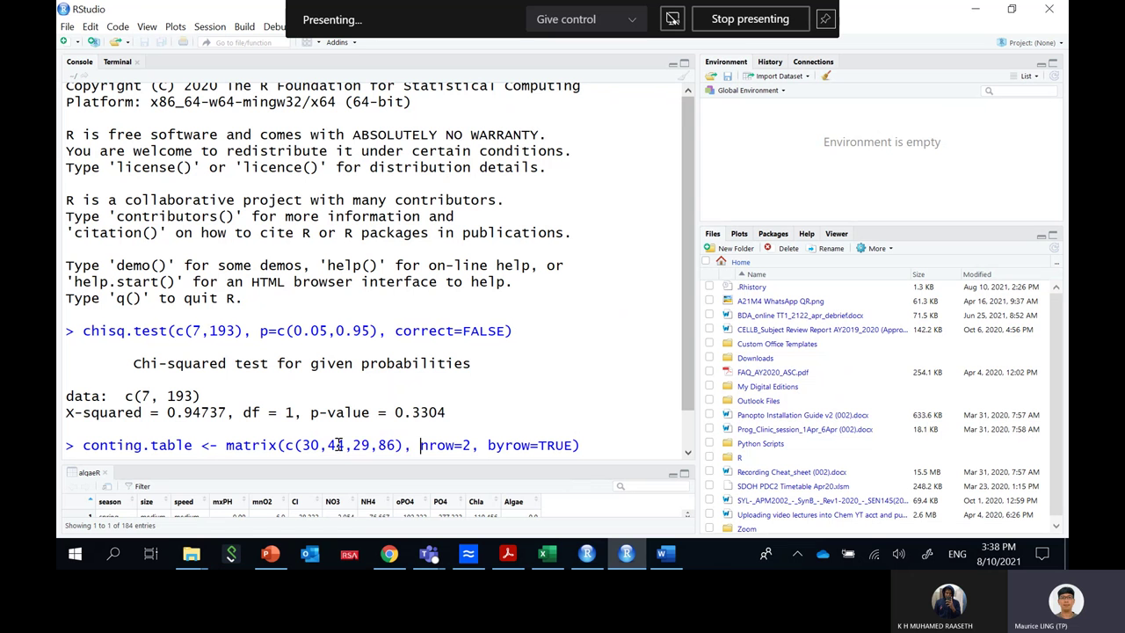
pyautogui.moveTo(303, 446); pyautogui.dragTo(398, 445)
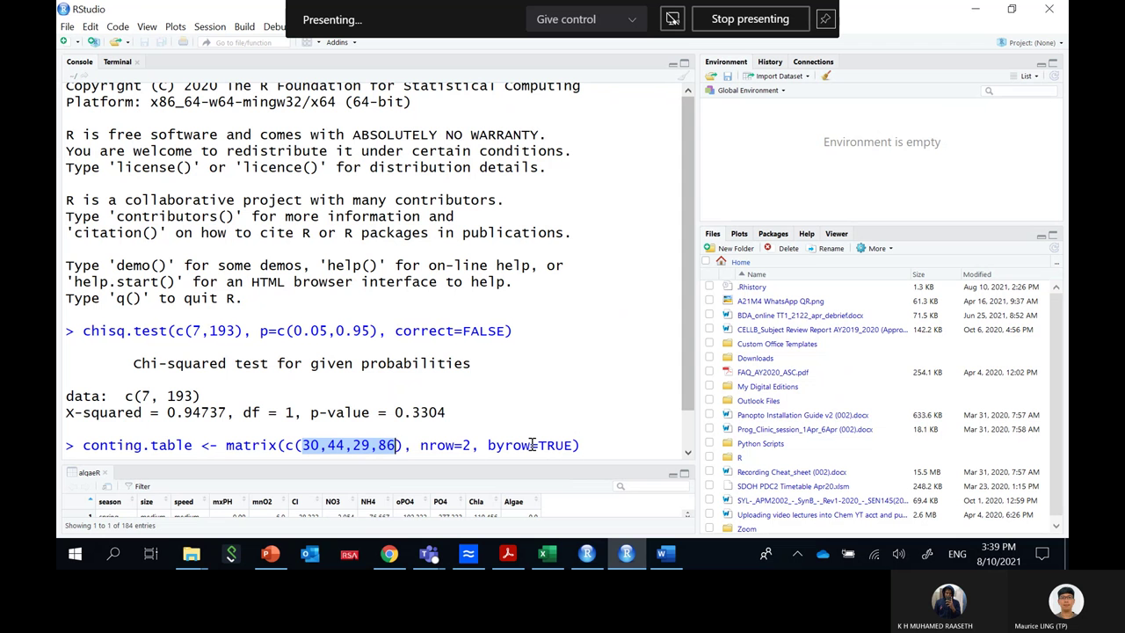
pyautogui.click(621, 446)
pyautogui.press('Return')
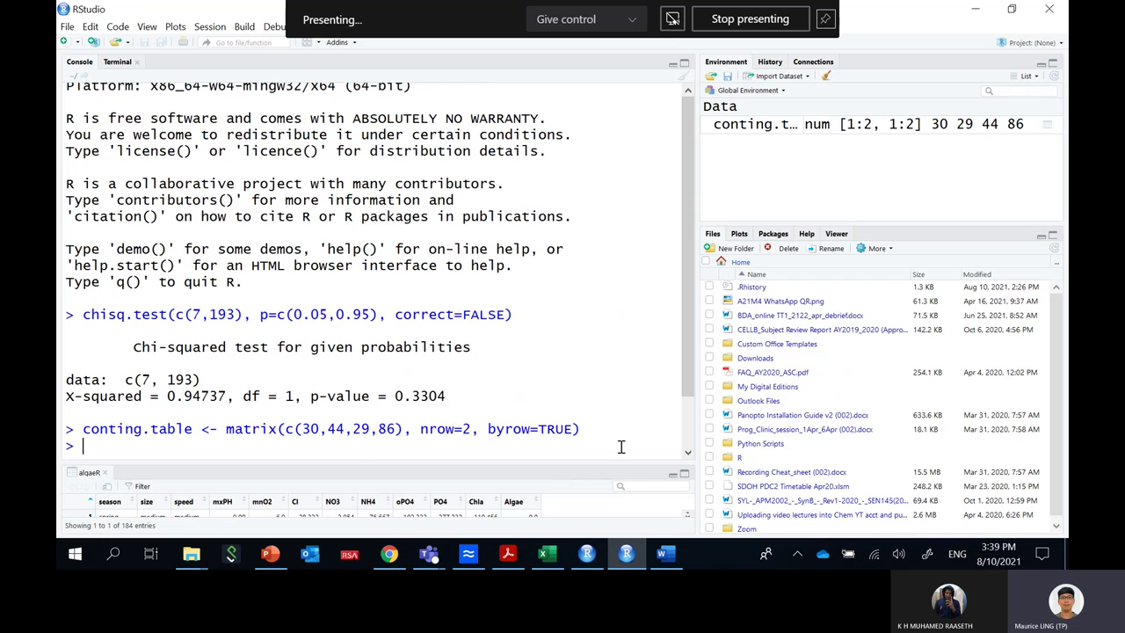
# - Check the section 3.1.1 example in Lab 11.pdf in Acrobat and run chisq.test(conting.table, correct=FALSE) in the RStudio console
pyautogui.click(507, 554)
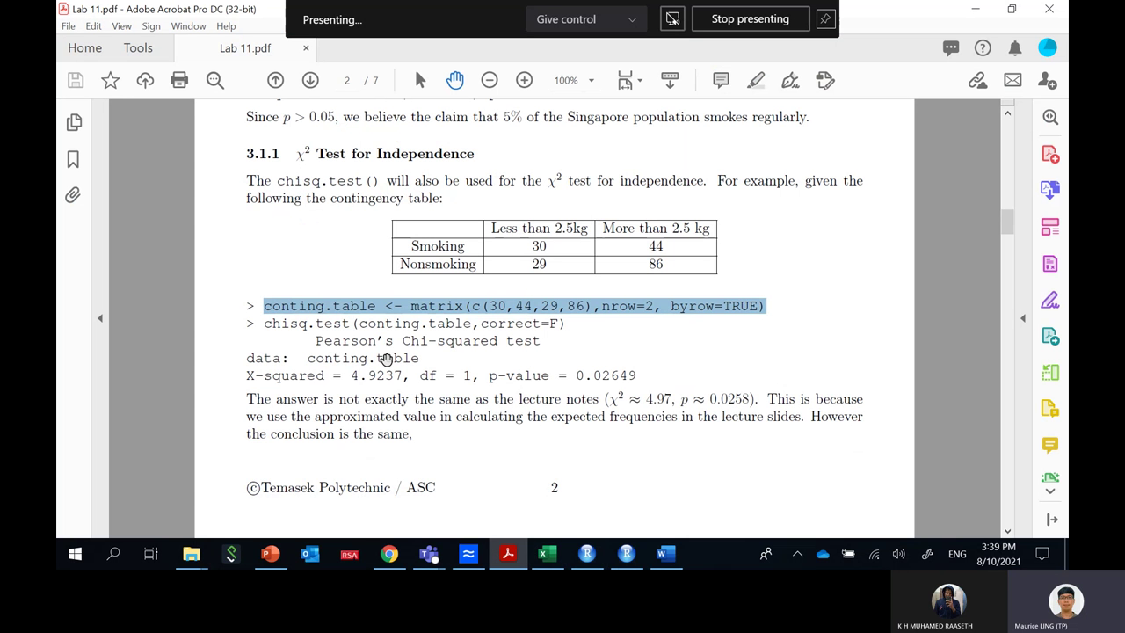
pyautogui.click(975, 9)
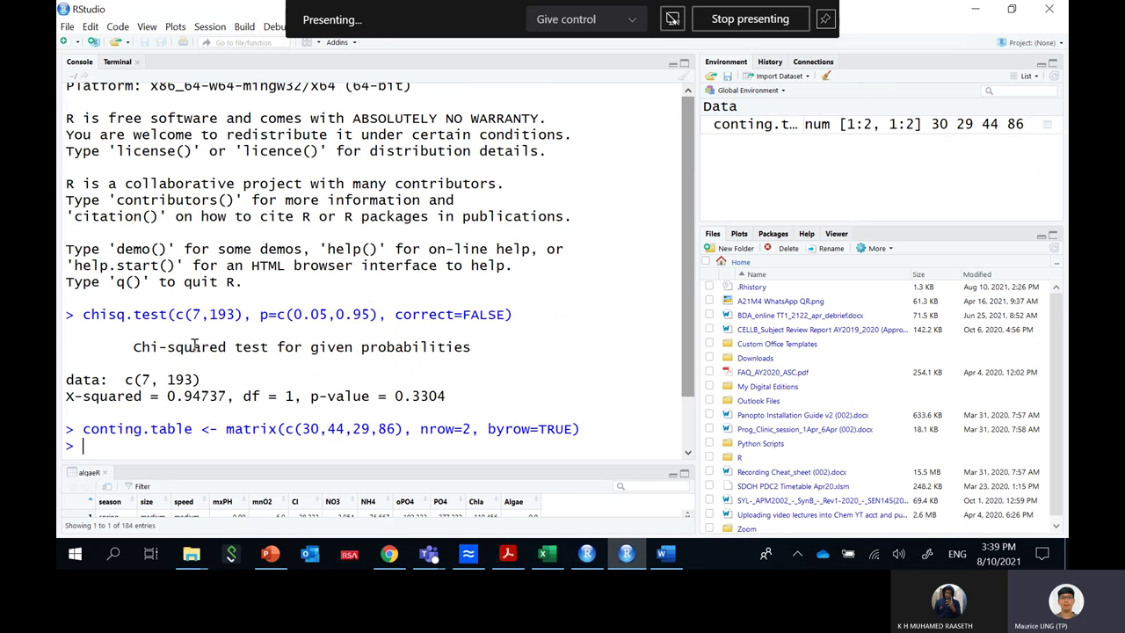
pyautogui.write('chi')
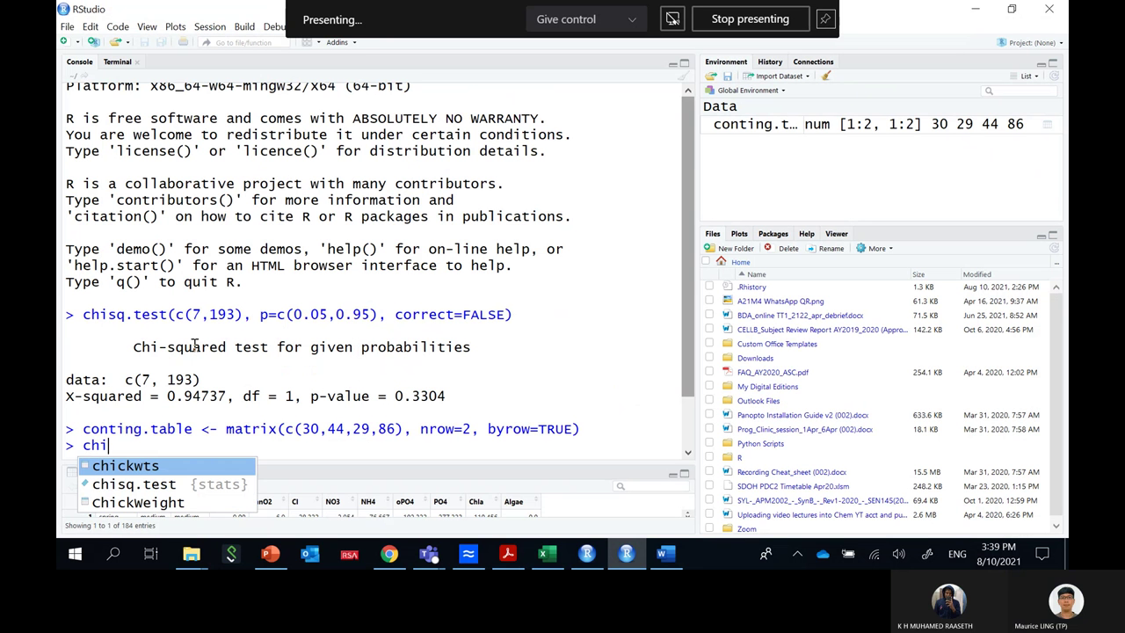
pyautogui.click(162, 485)
pyautogui.write('co')
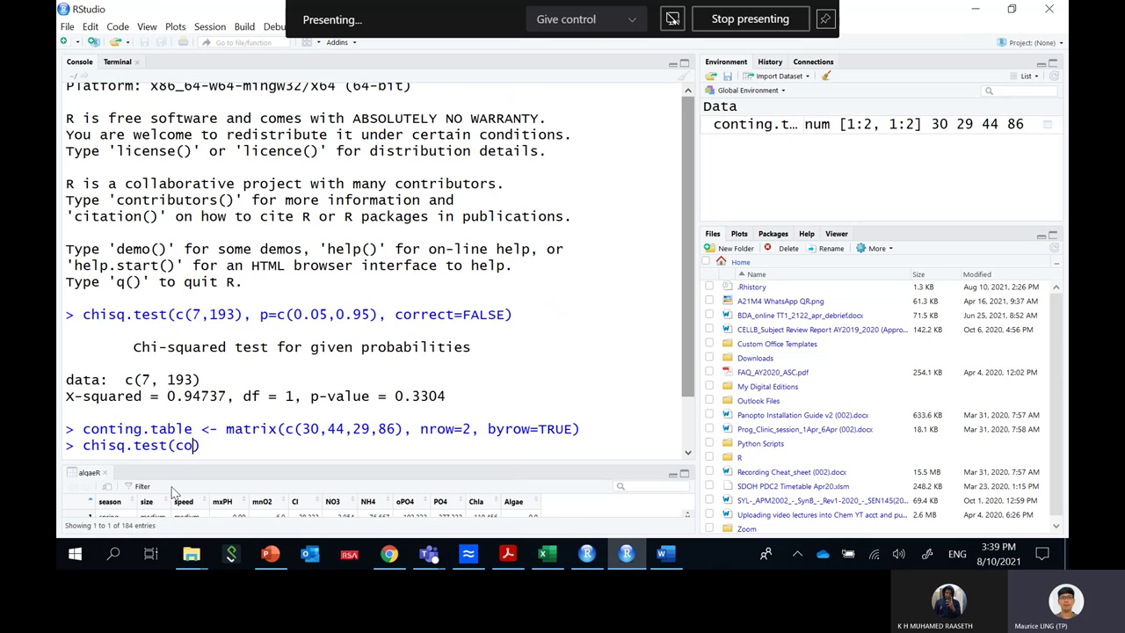
pyautogui.write('nt')
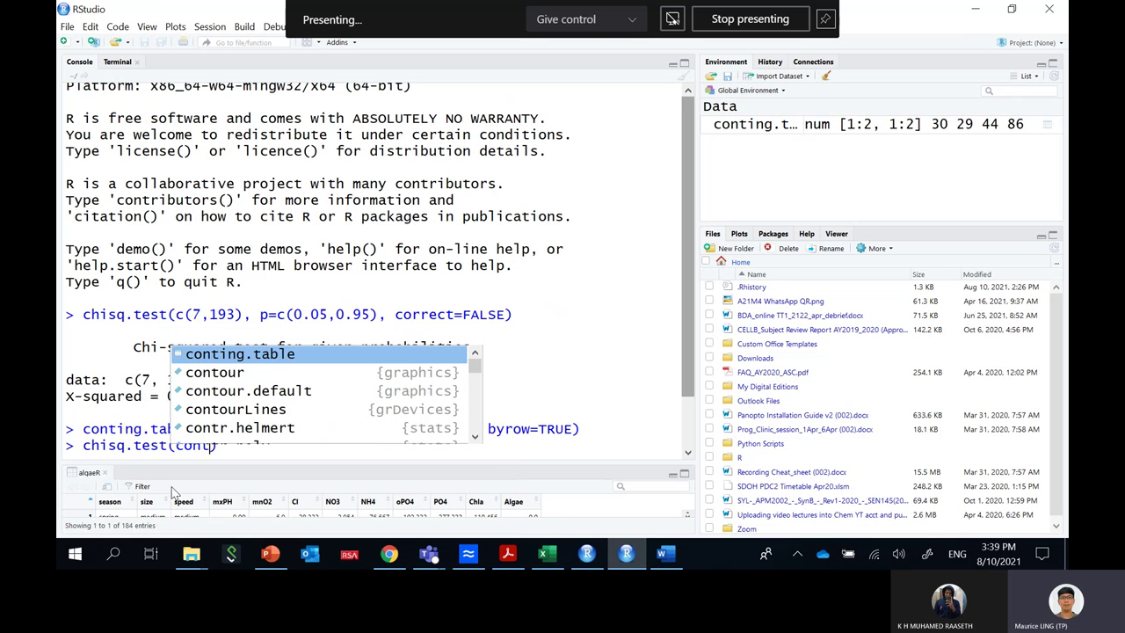
pyautogui.press('Return')
pyautogui.write(', corre')
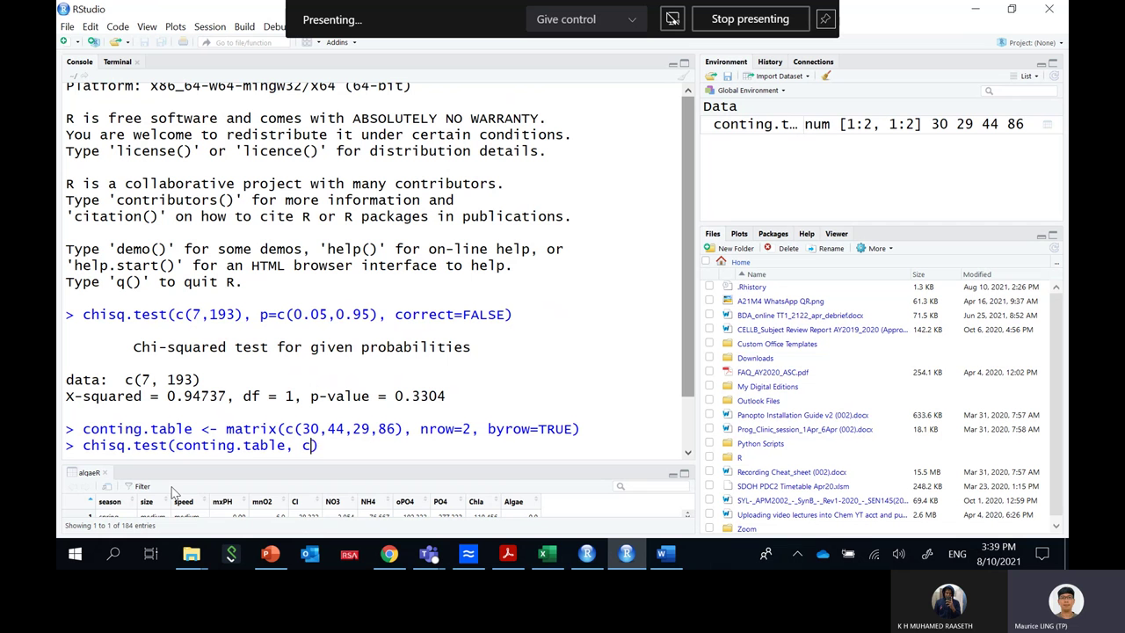
pyautogui.write('ct')
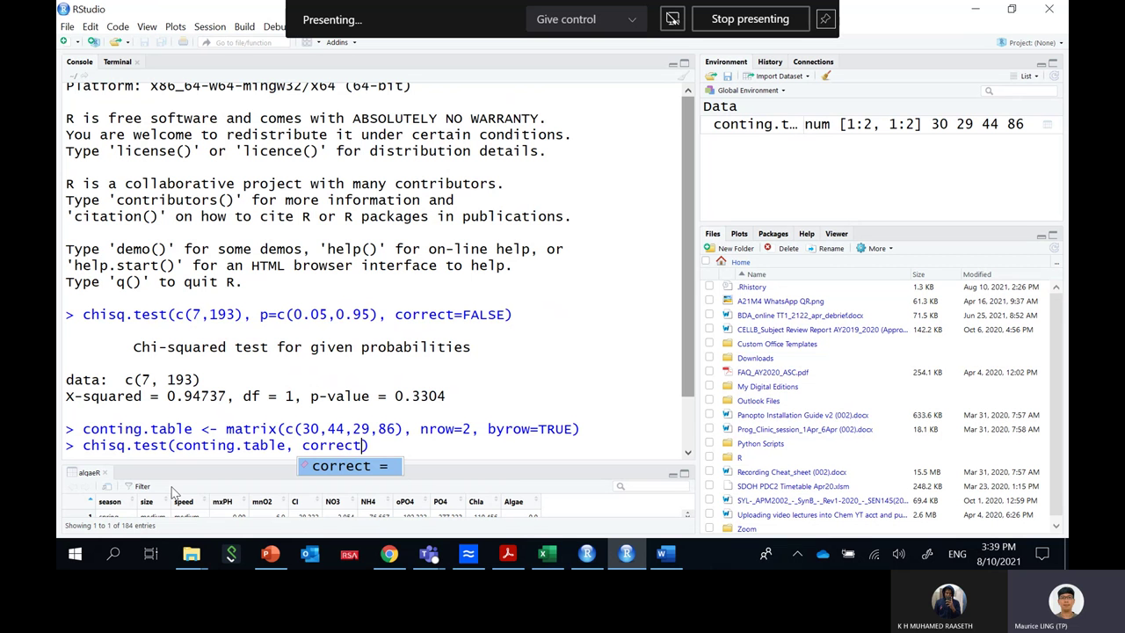
pyautogui.write('=False')
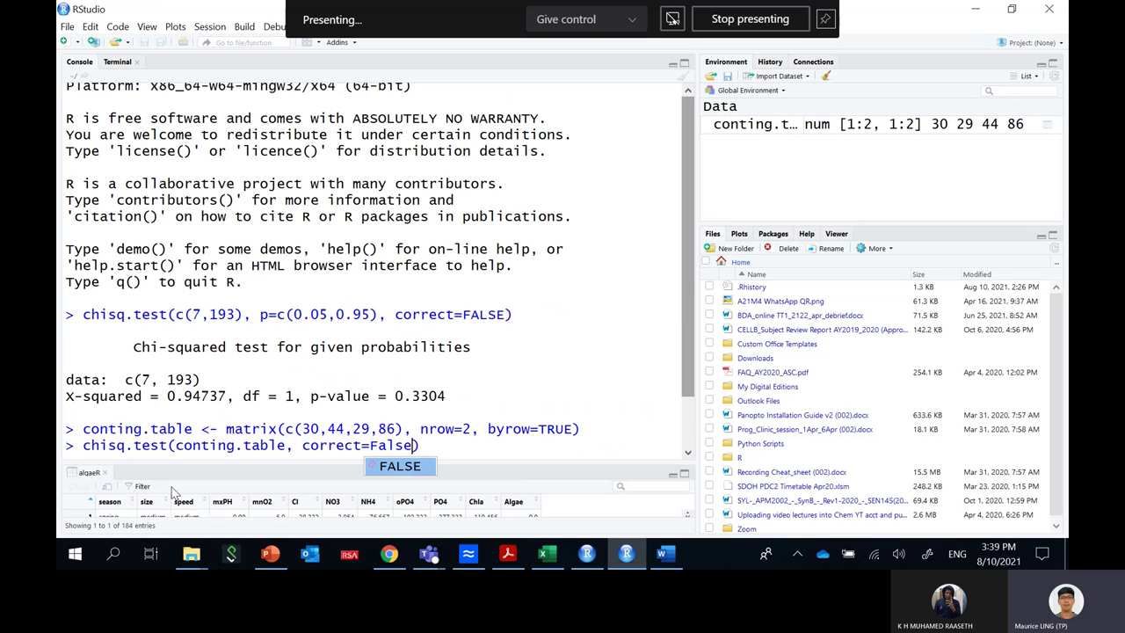
pyautogui.press('Tab')
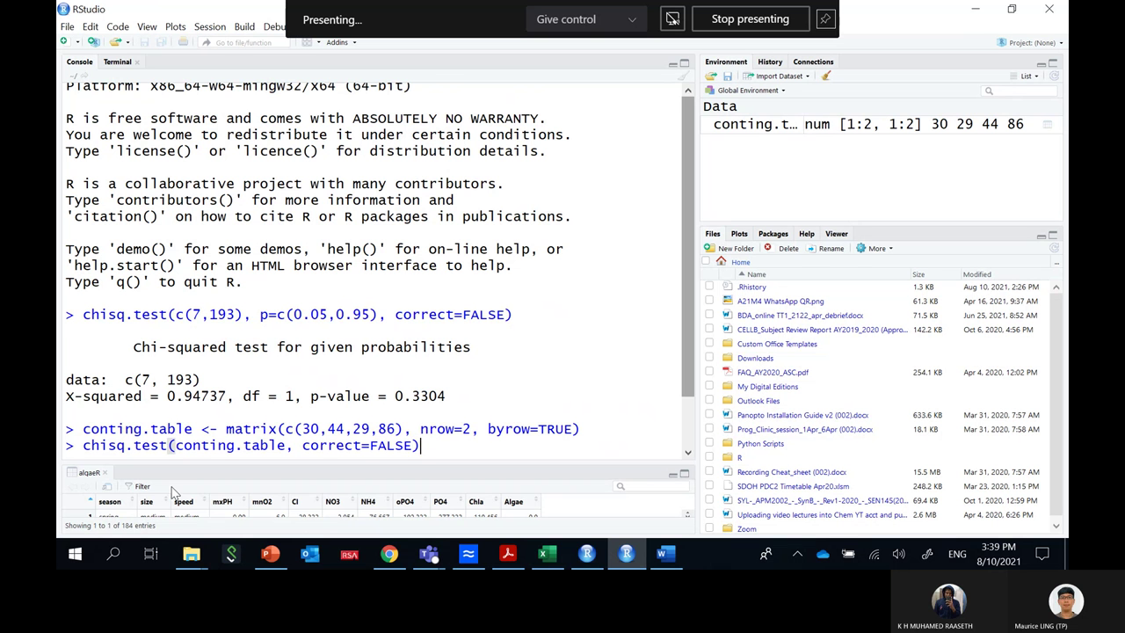
pyautogui.press('Return')
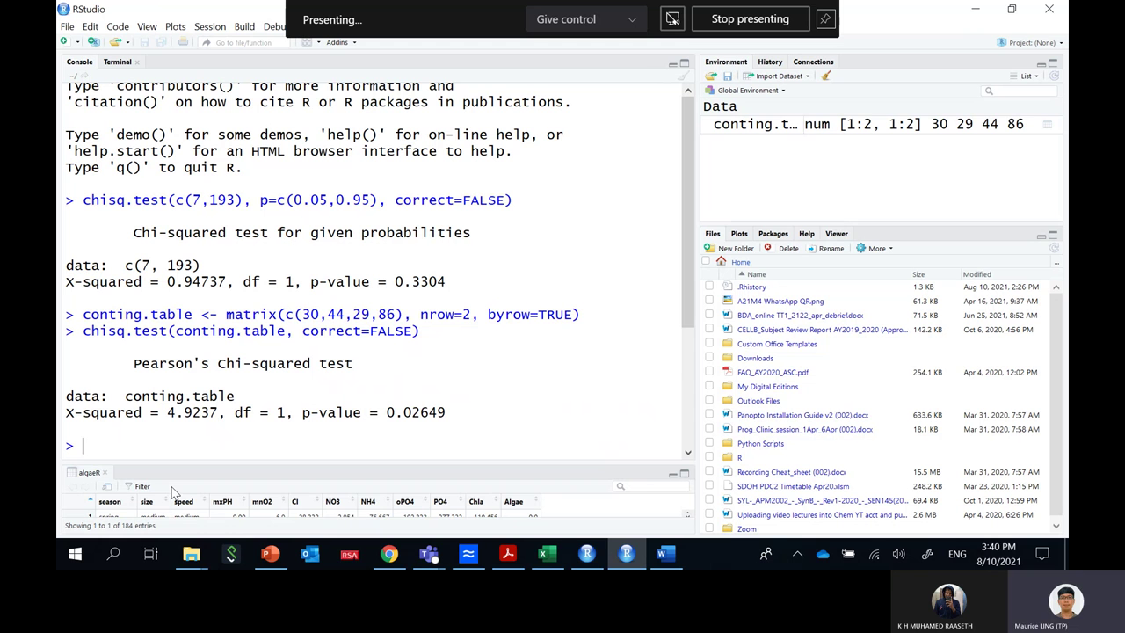
# - Review and close the handwritten contingency table notes, and read the conditions and example table in section 3.2 Fisher's Exact Test of Lab 11.pdf in Acrobat
pyautogui.hotkey('alt', 'Tab')
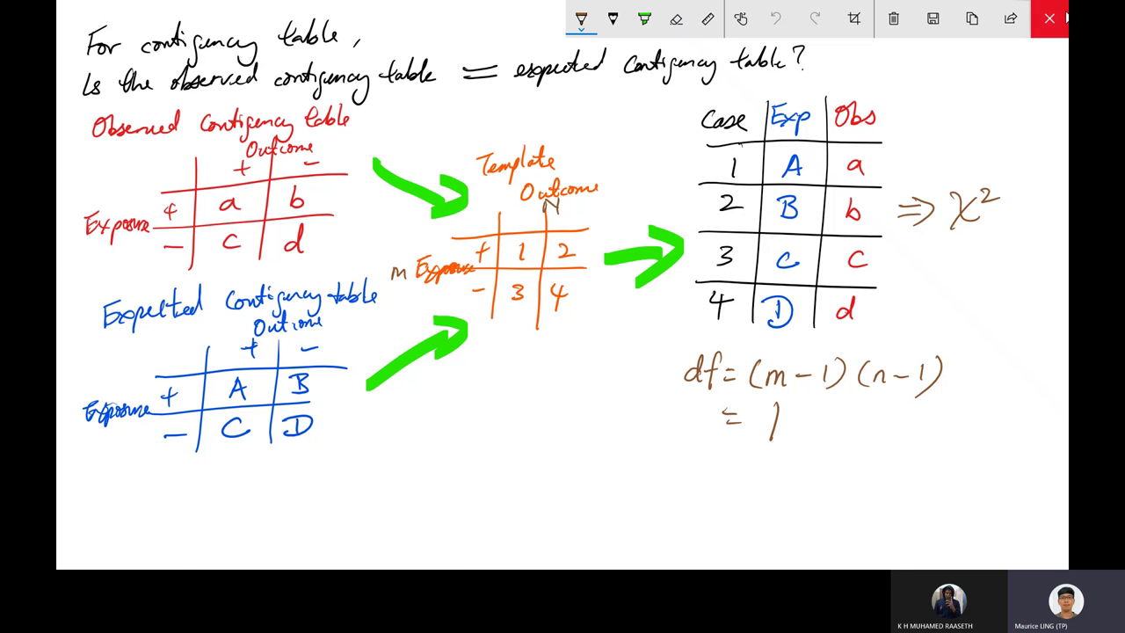
pyautogui.click(1049, 18)
pyautogui.click(508, 553)
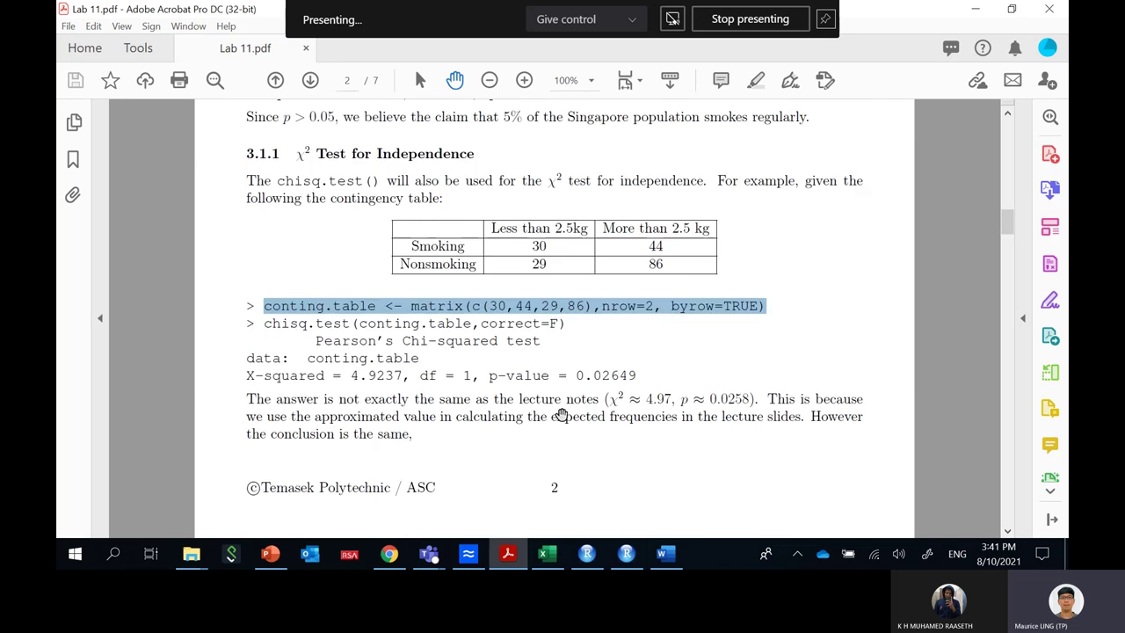
pyautogui.scroll(-8, 563, 411)
pyautogui.scroll(-5, 563, 412)
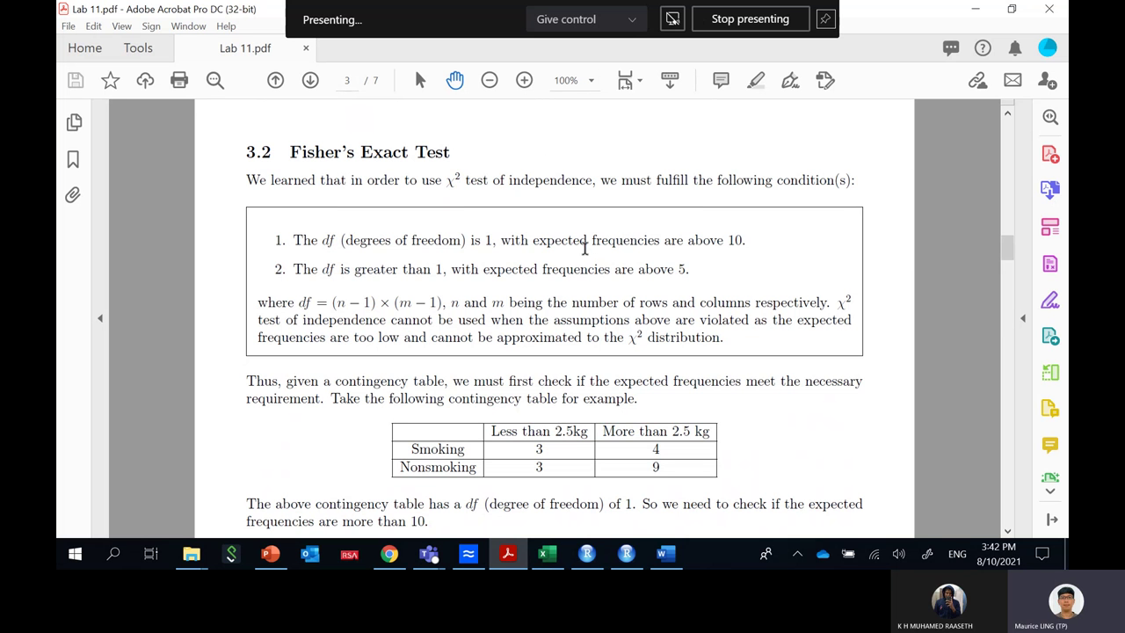
pyautogui.scroll(-3, 557, 251)
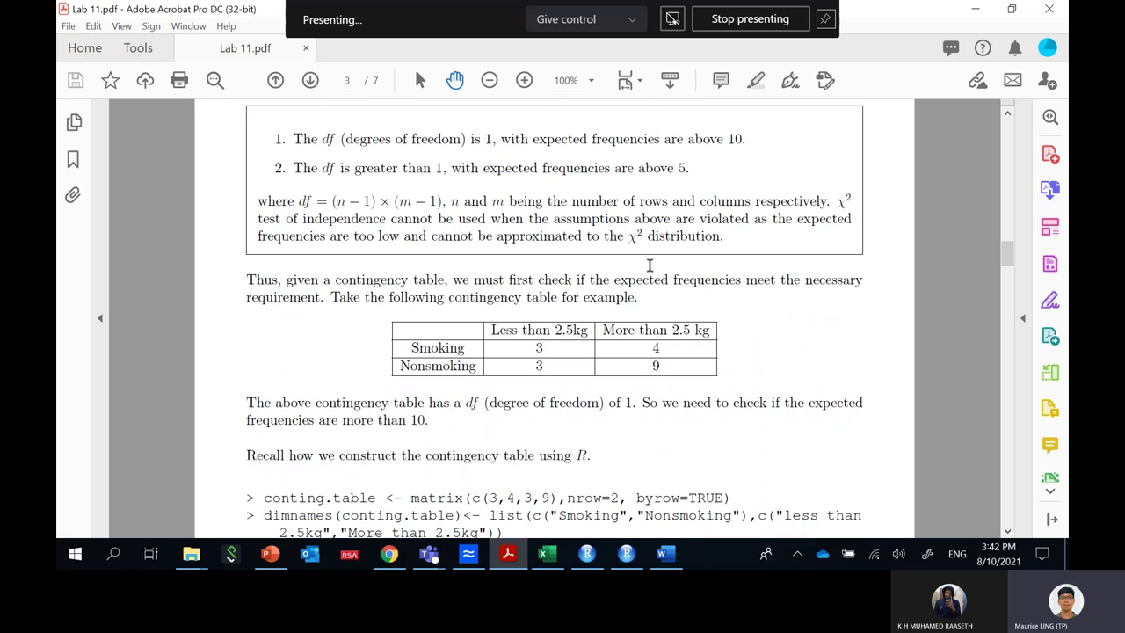
pyautogui.scroll(-2, 619, 278)
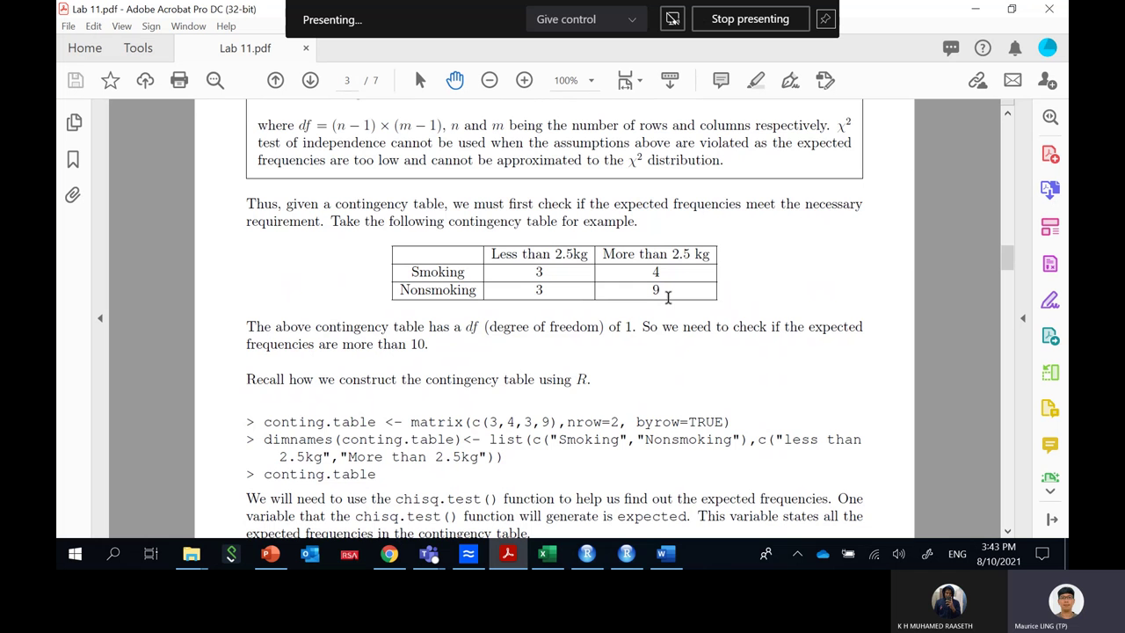
pyautogui.scroll(4, 668, 297)
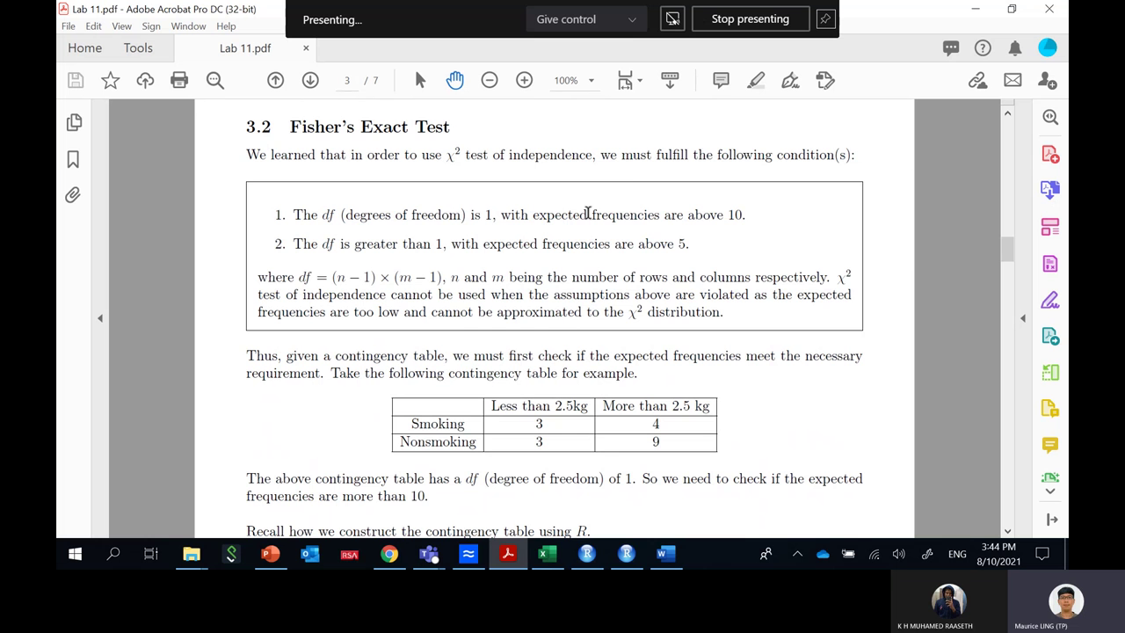
pyautogui.scroll(-1, 612, 180)
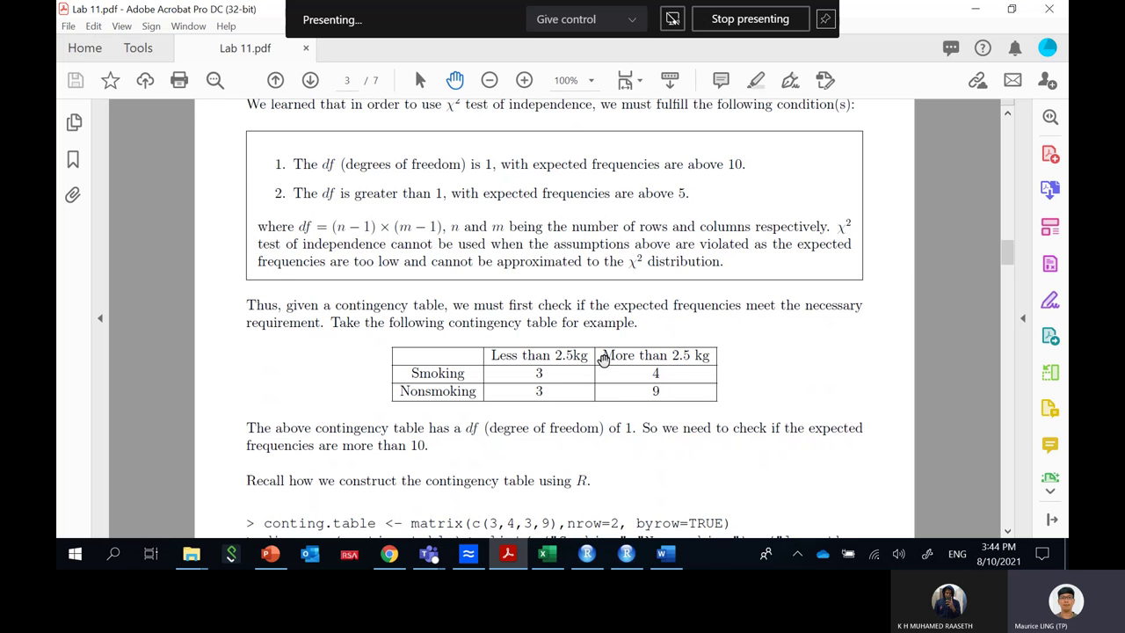
pyautogui.scroll(-1, 594, 417)
pyautogui.scroll(-2, 595, 416)
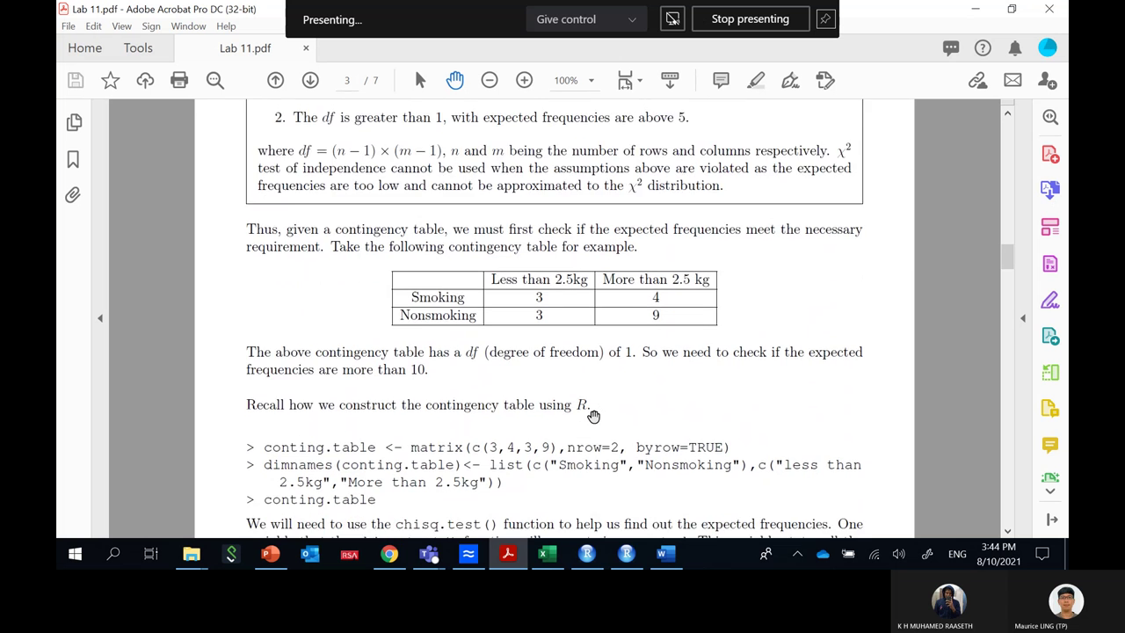
pyautogui.scroll(4, 594, 417)
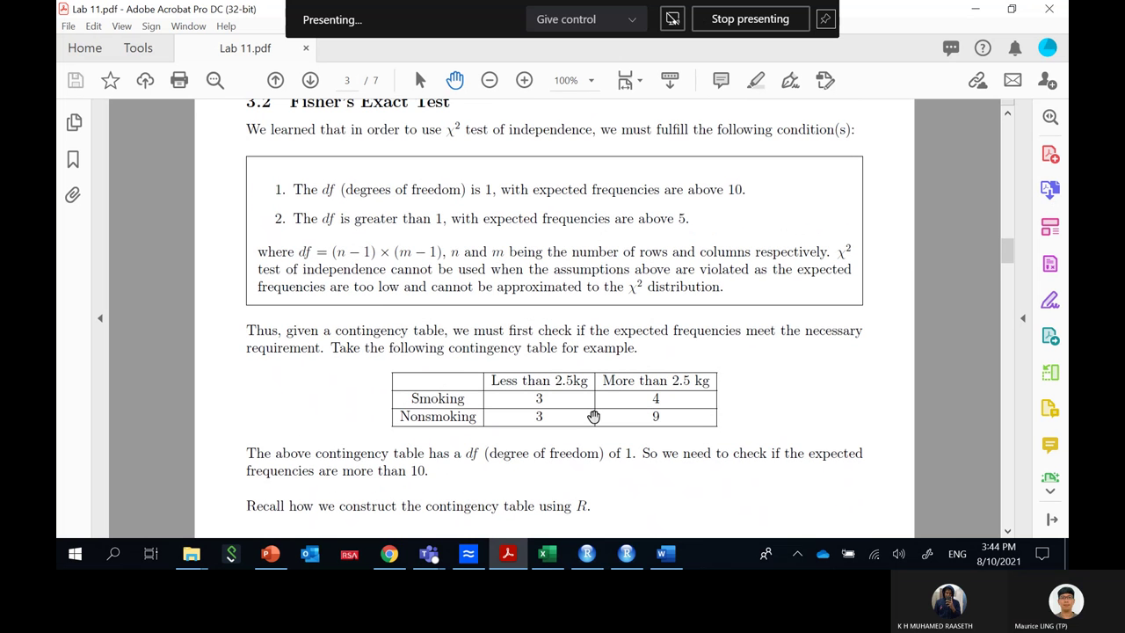
pyautogui.scroll(-6, 594, 417)
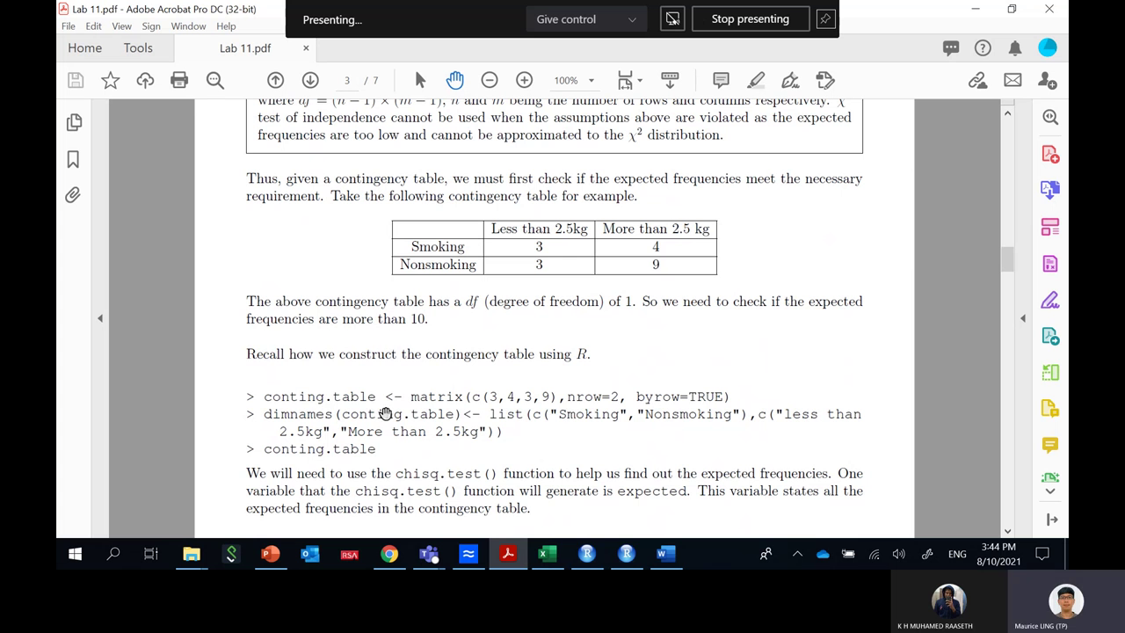
# - Copy the section 3.2 command conting.table <- matrix(c(3,4,3,9),nrow=2, byrow=TRUE) from Lab 11.pdf into the RStudio console and add a space before nrow
pyautogui.moveTo(266, 397); pyautogui.dragTo(731, 396)
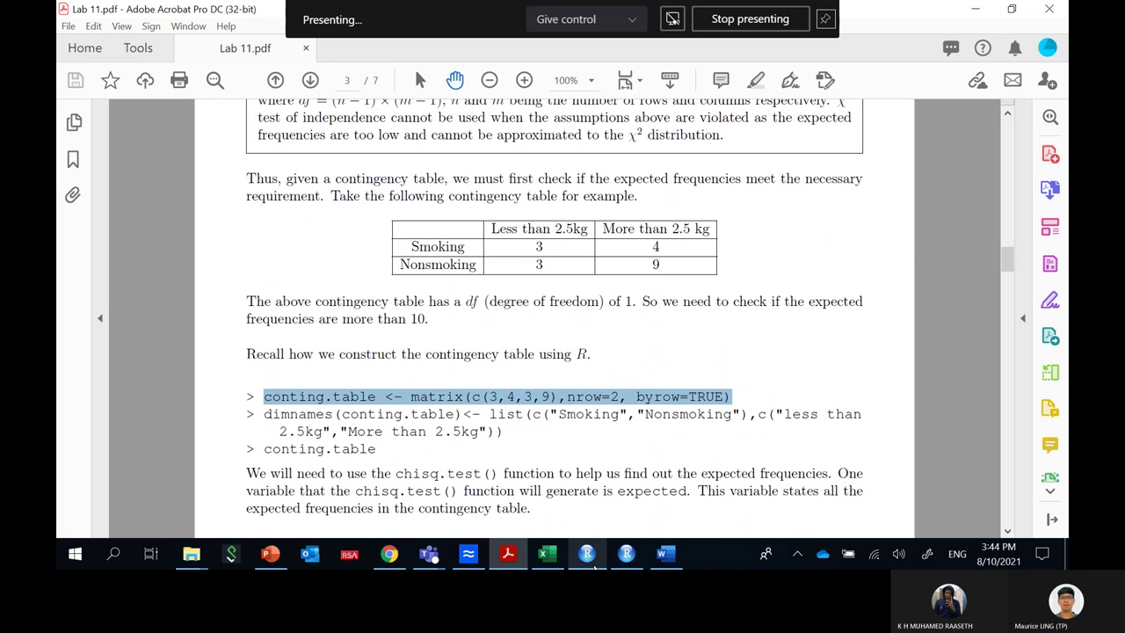
pyautogui.click(627, 556)
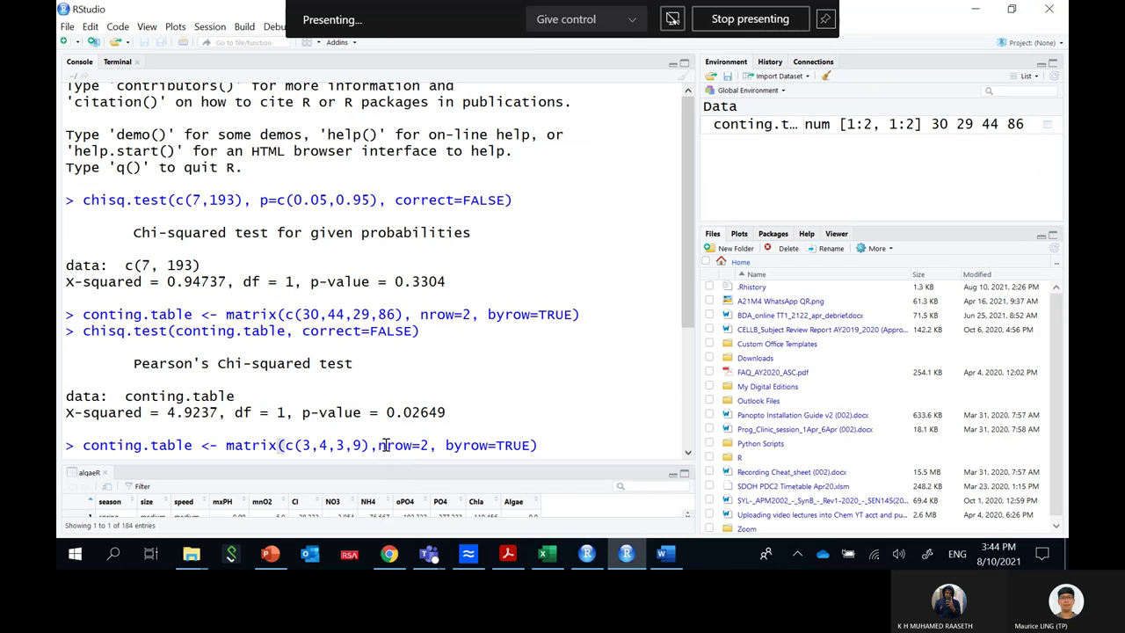
pyautogui.click(379, 444)
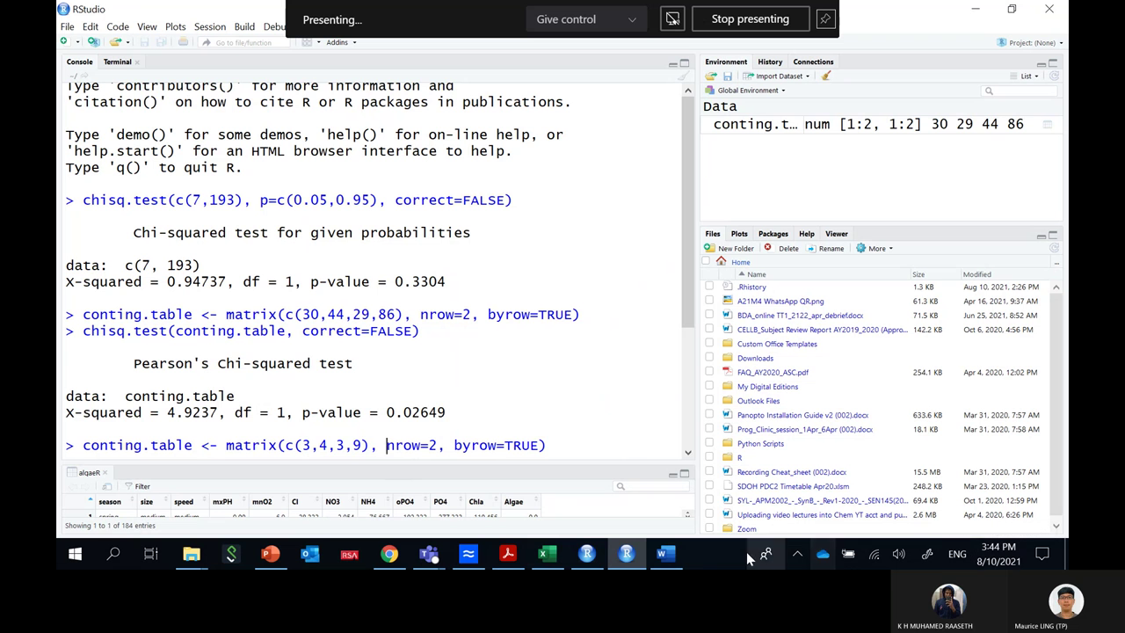
# - Run the matrix command with values 3, 4, 3, 9 and print conting.table in the console
pyautogui.click(611, 441)
pyautogui.press('Return')
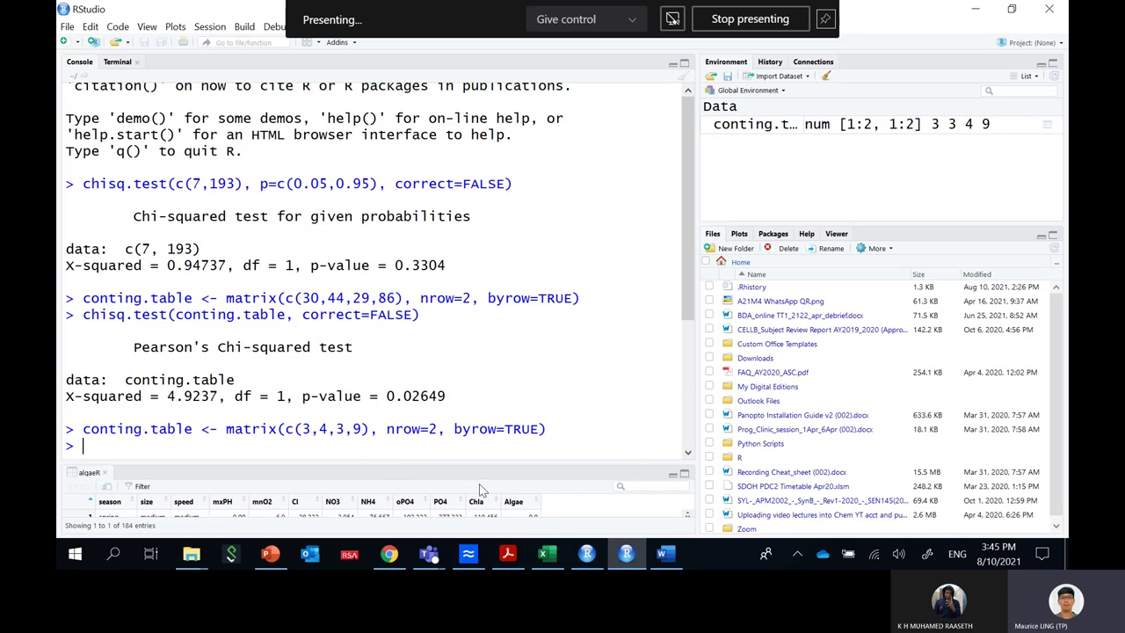
pyautogui.write('conting.table')
pyautogui.press('Return')
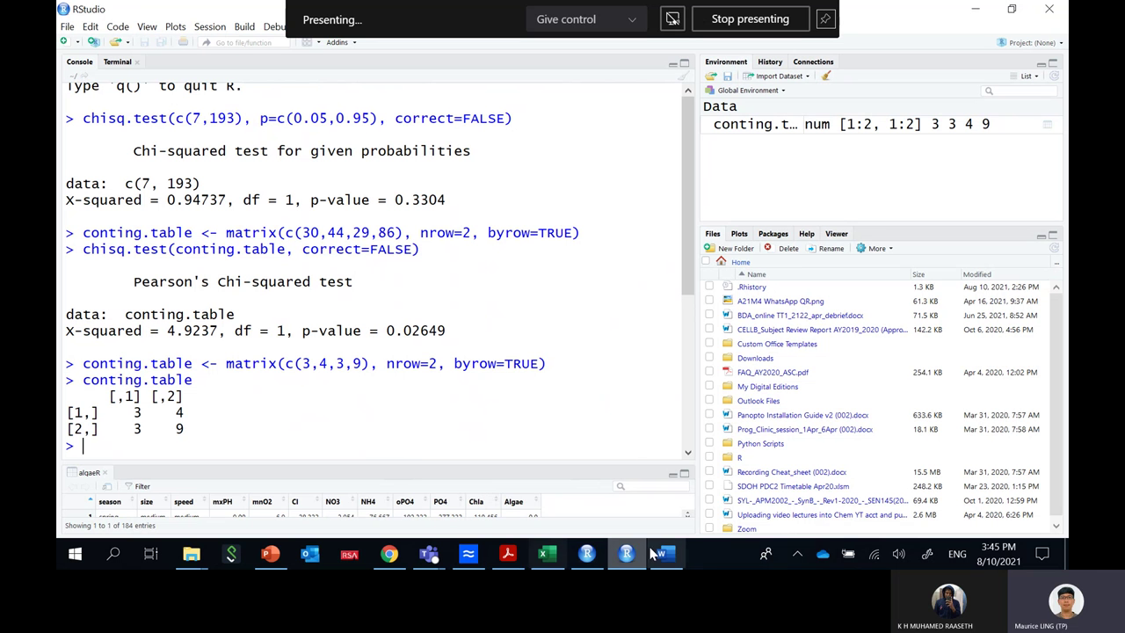
# - Copy dimnames(conting.table)<- list(c("Smoking","Nonsmoking"),c("less than 2.5kg","More than 2.5kg")) from Lab 11.pdf in Acrobat into the RStudio console
pyautogui.moveTo(550, 553)
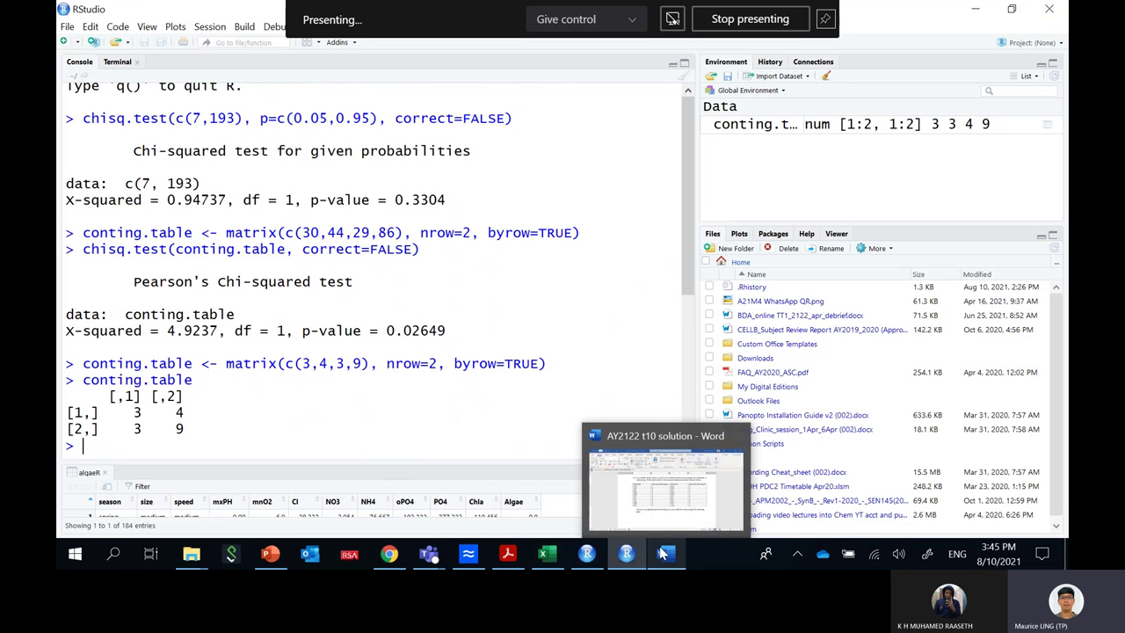
pyautogui.click(507, 555)
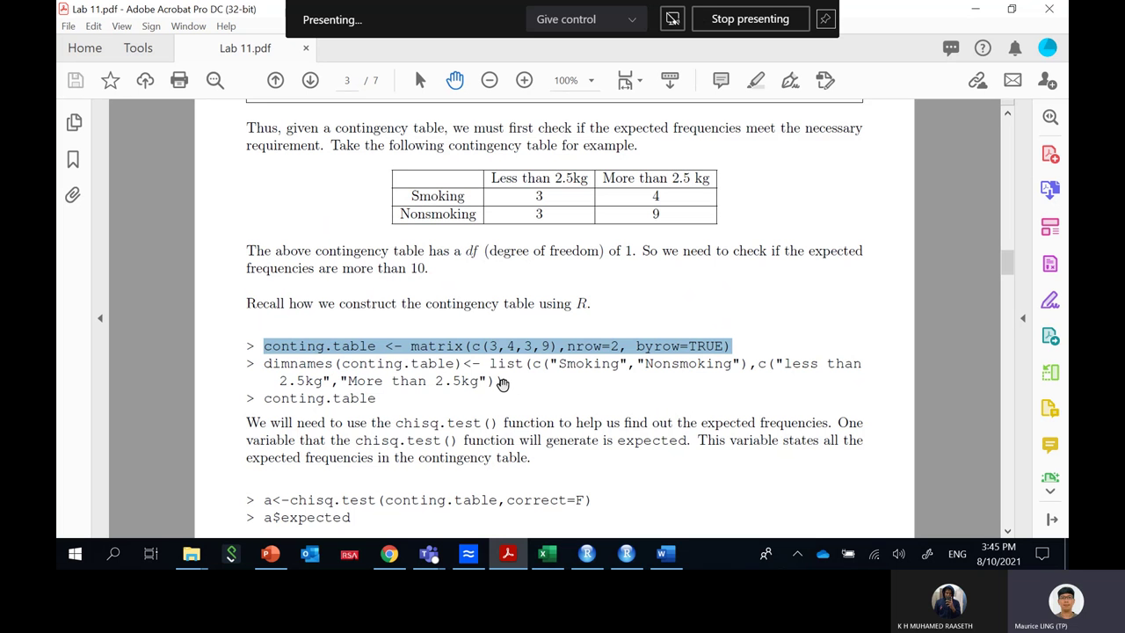
pyautogui.moveTo(502, 382); pyautogui.dragTo(268, 365)
pyautogui.hotkey('ctrl', 'c')
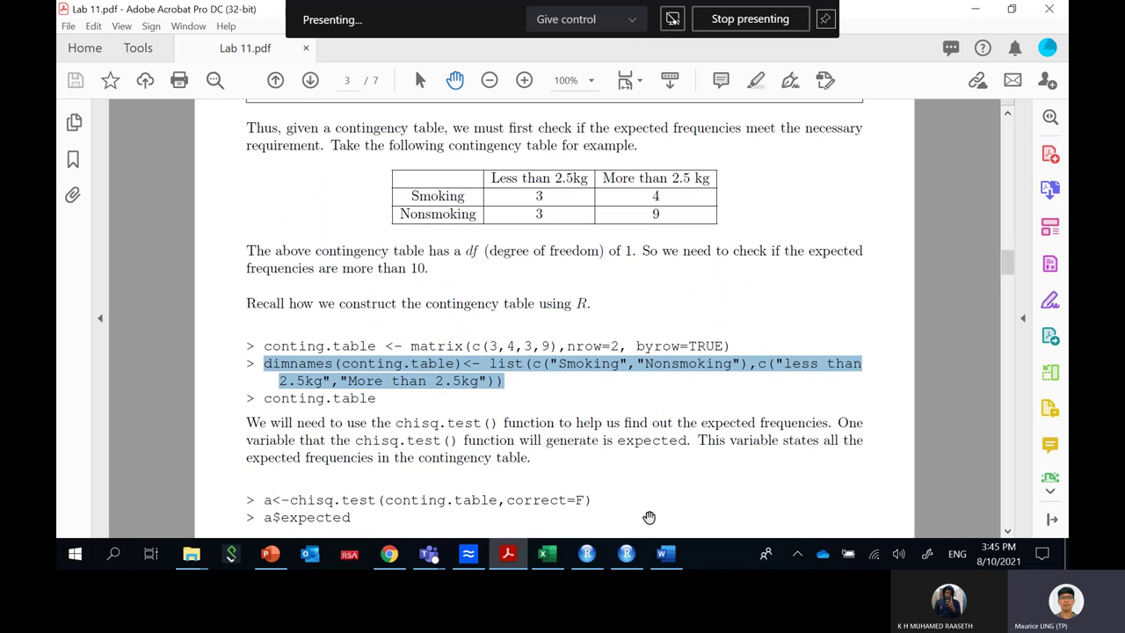
pyautogui.click(625, 554)
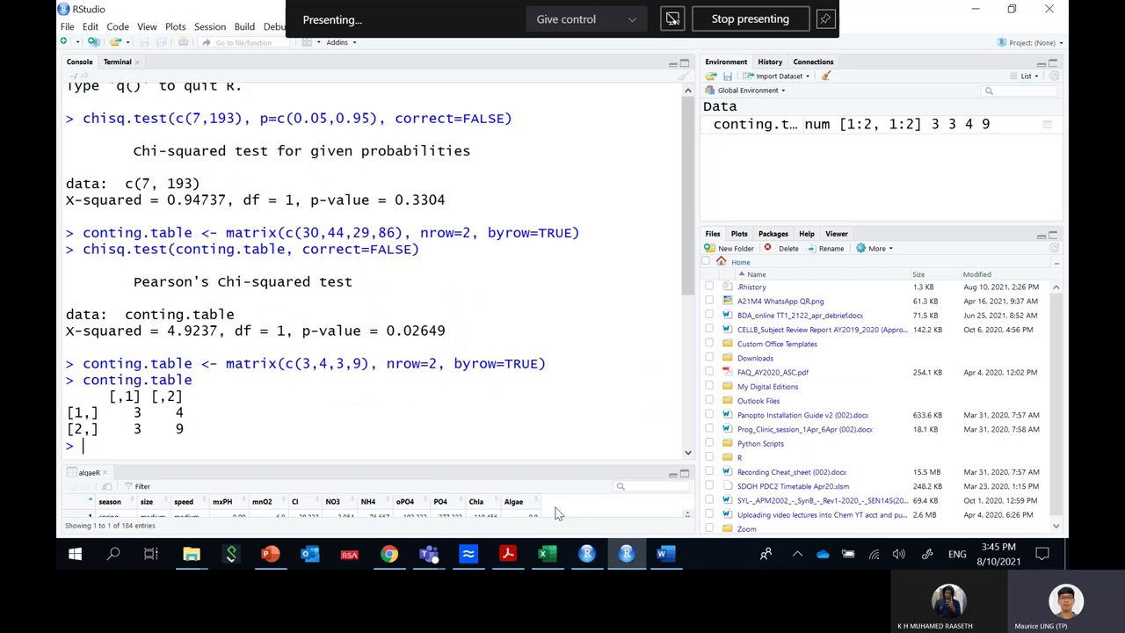
pyautogui.hotkey('ctrl', 'v')
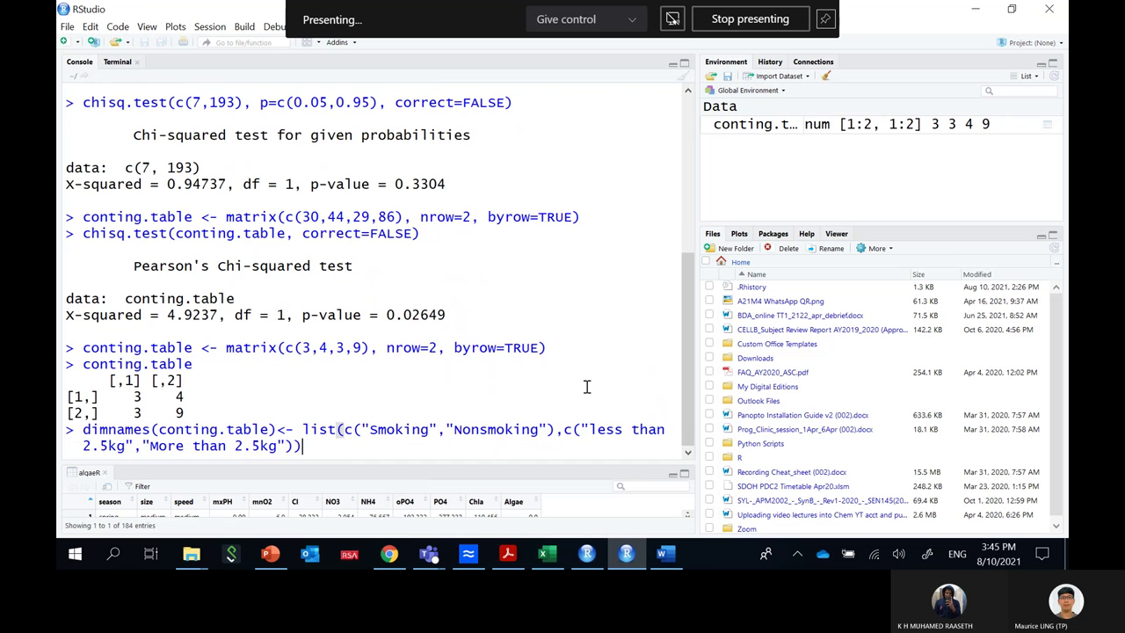
# - Remove the extra space before the first 2.5kg, run the dimnames command and print conting.table again
pyautogui.click(88, 446)
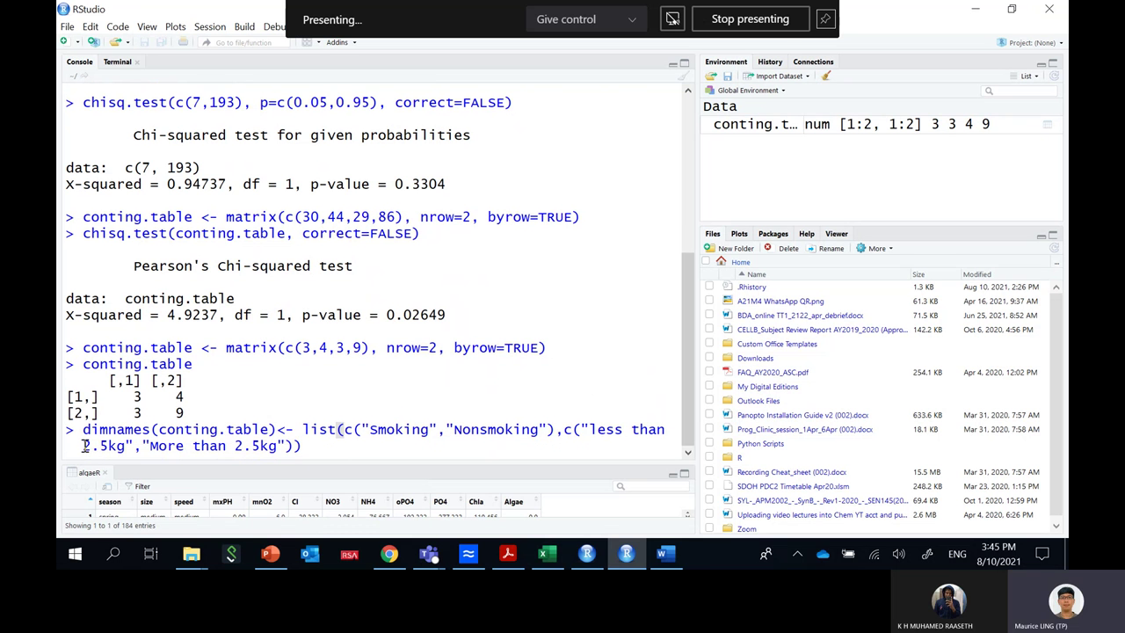
pyautogui.press('BackSpace')
pyautogui.press('Return')
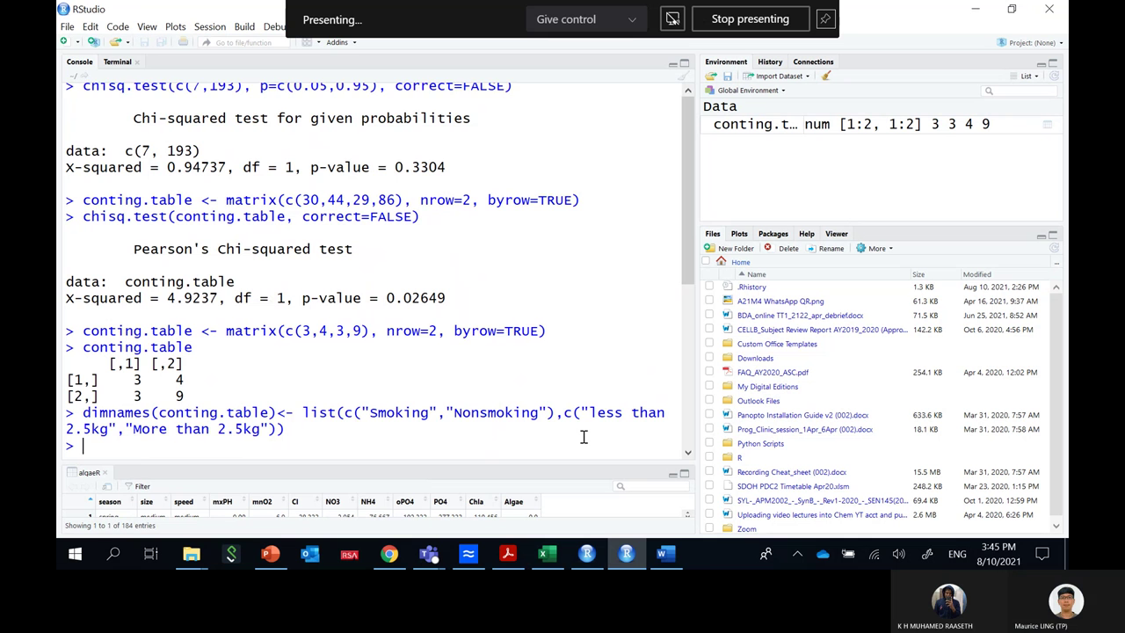
pyautogui.press('Up')
pyautogui.press('Up')
pyautogui.press('Return')
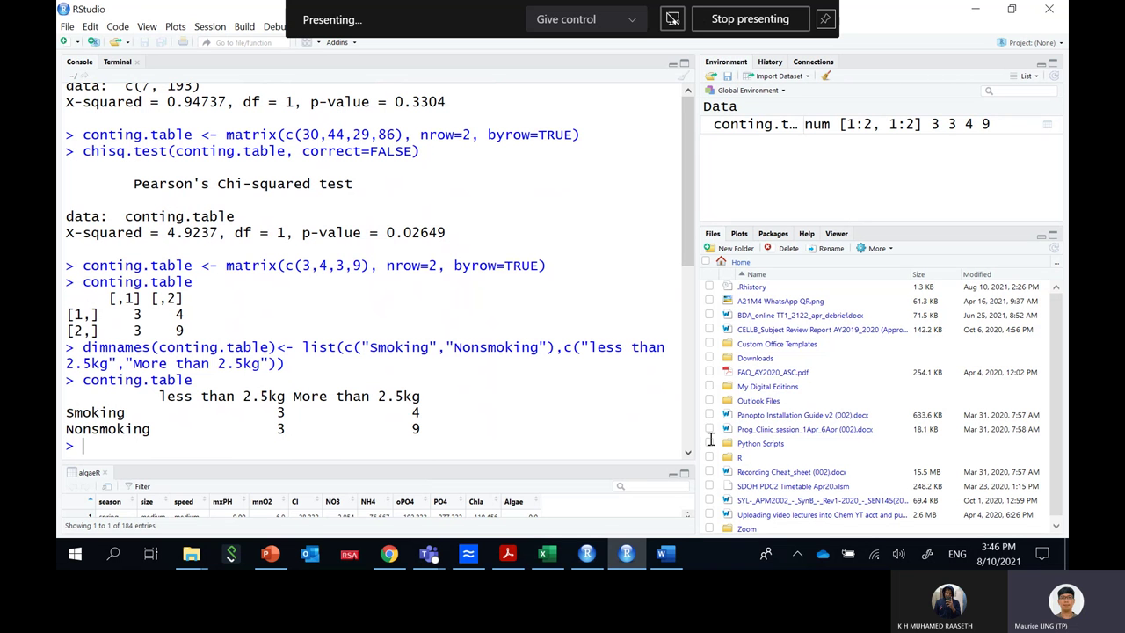
# - Copy chisq.test(conting.table,correct=F) from section 3.2 of Lab 11.pdf in Acrobat into the RStudio console
pyautogui.click(508, 553)
pyautogui.scroll(-2, 476, 446)
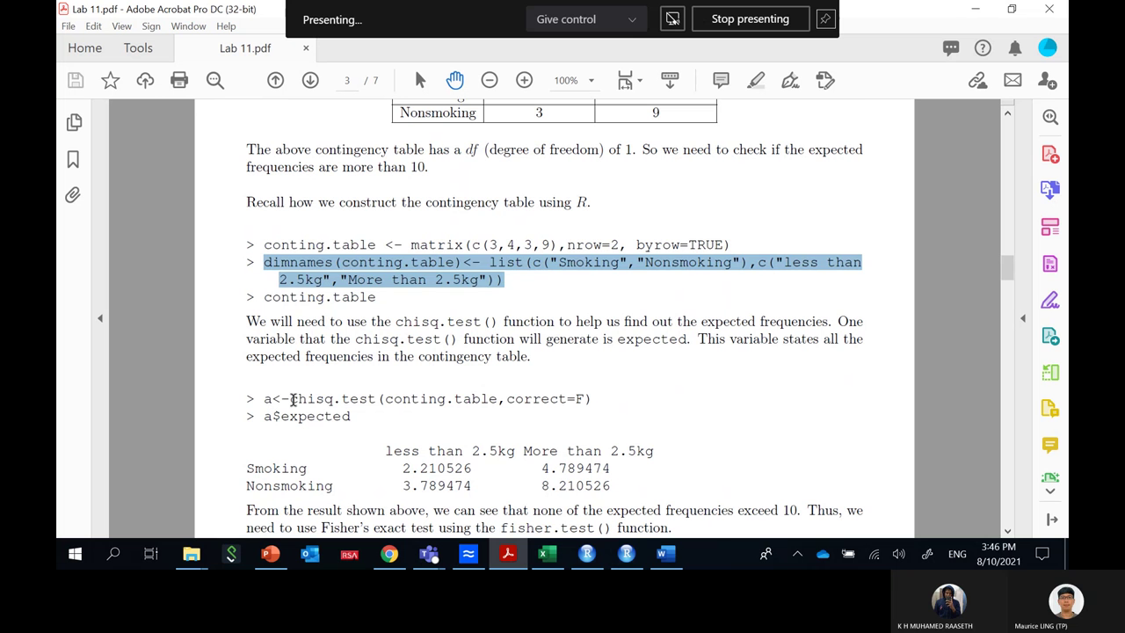
pyautogui.moveTo(292, 400)
pyautogui.mouseDown()
pyautogui.moveTo(595, 399)
pyautogui.moveTo(289, 400)
pyautogui.mouseUp()
pyautogui.hotkey('ctrl', 'c')
pyautogui.click(597, 399)
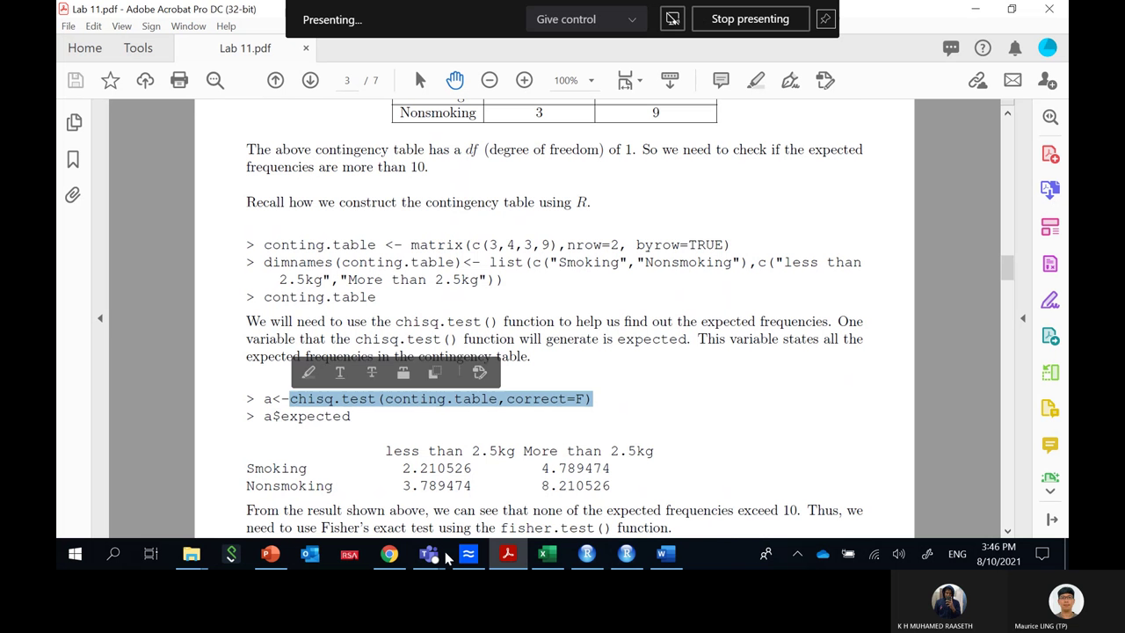
pyautogui.moveTo(661, 559)
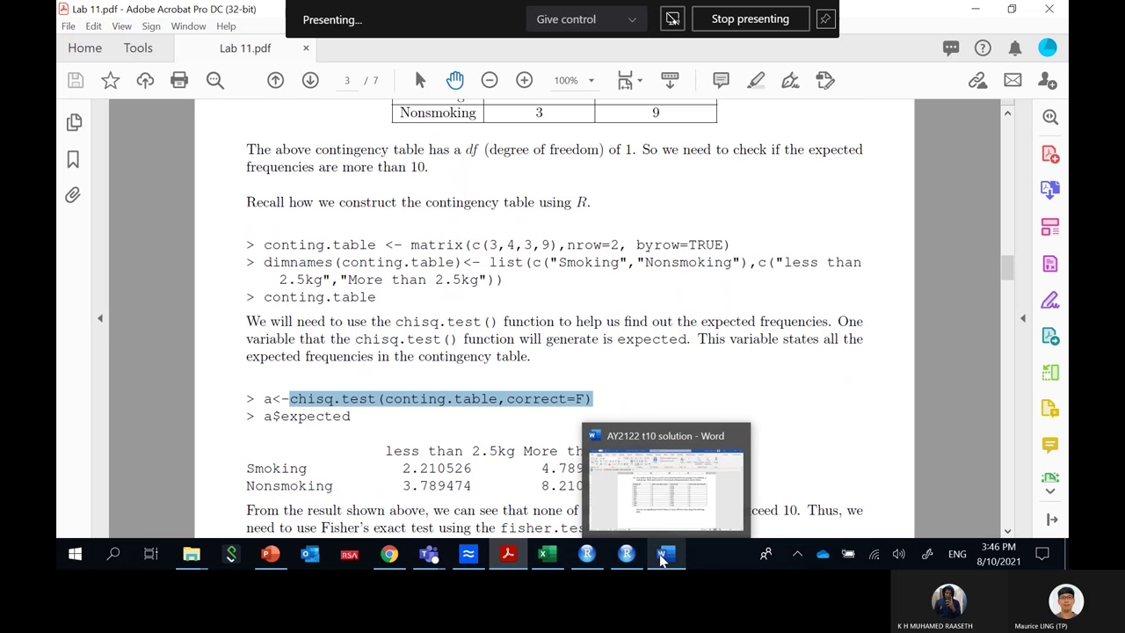
pyautogui.click(626, 554)
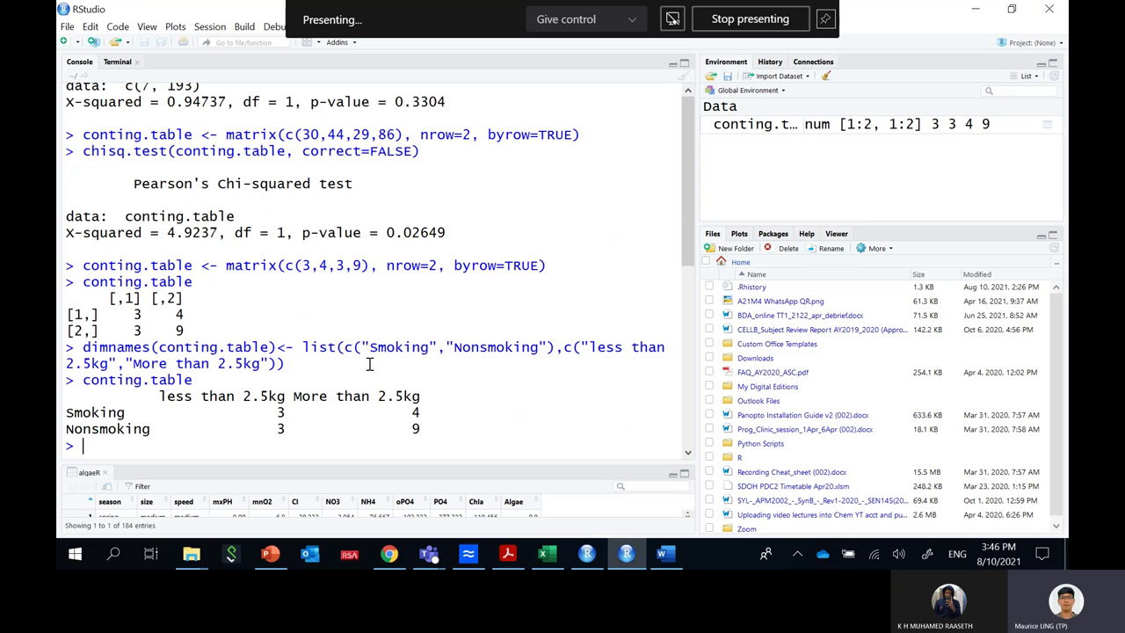
pyautogui.hotkey('ctrl', 'v')
# - Add a space before correct=F, run the chi-square test on conting.table and highlight its p-value
pyautogui.click(293, 445)
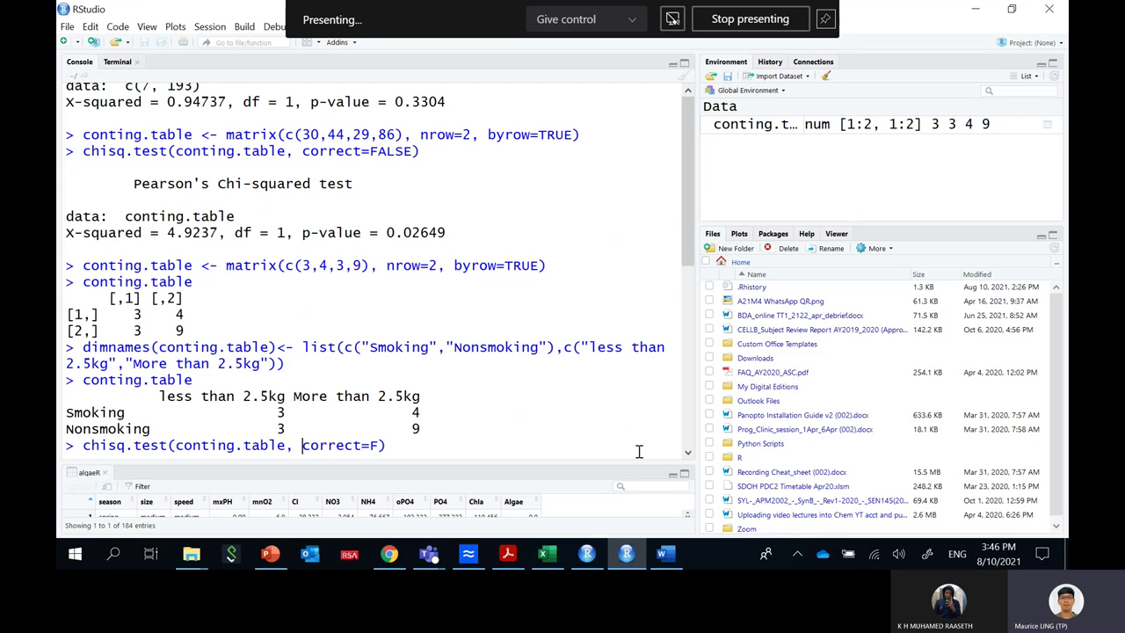
pyautogui.click(387, 445)
pyautogui.press('Return')
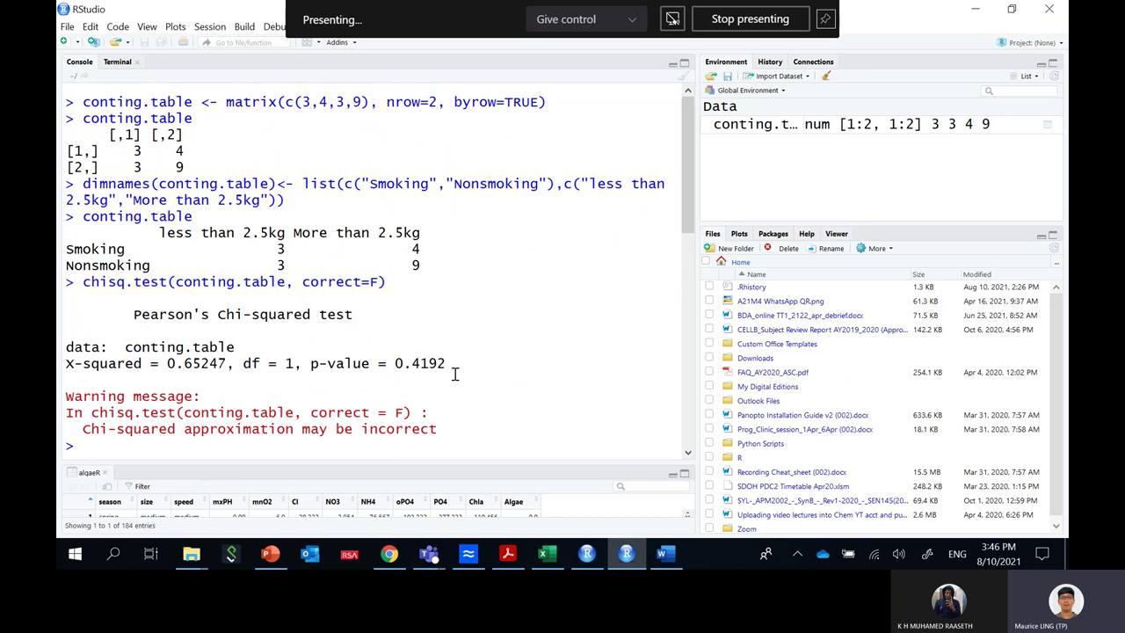
pyautogui.moveTo(448, 363); pyautogui.dragTo(396, 363)
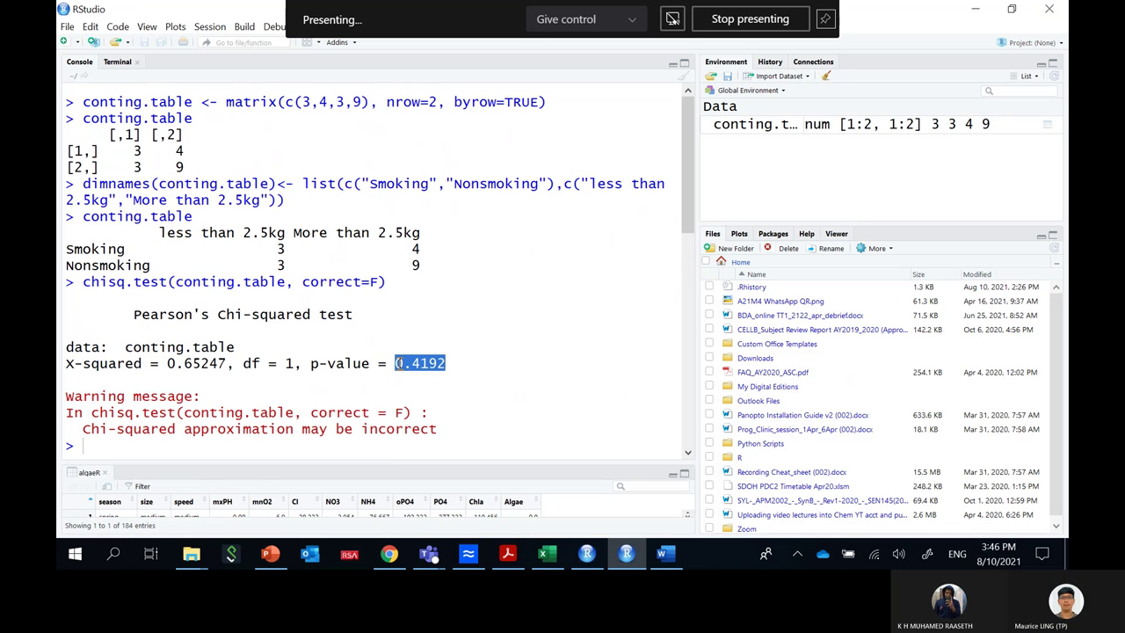
pyautogui.click(540, 414)
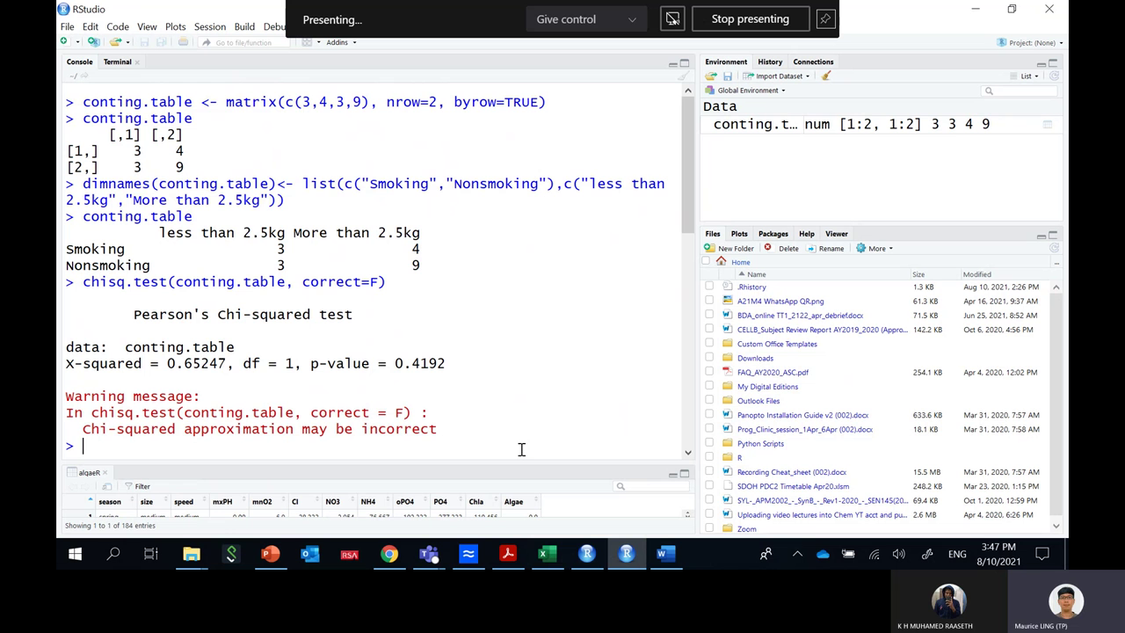
# - Recall the earlier matrix command, change its first value to 4 and run conting.table <- matrix(c(4,4,3,9), nrow=2, byrow=TRUE)
pyautogui.press('Up')
pyautogui.press('Up')
pyautogui.press('Up')
pyautogui.press('Down')
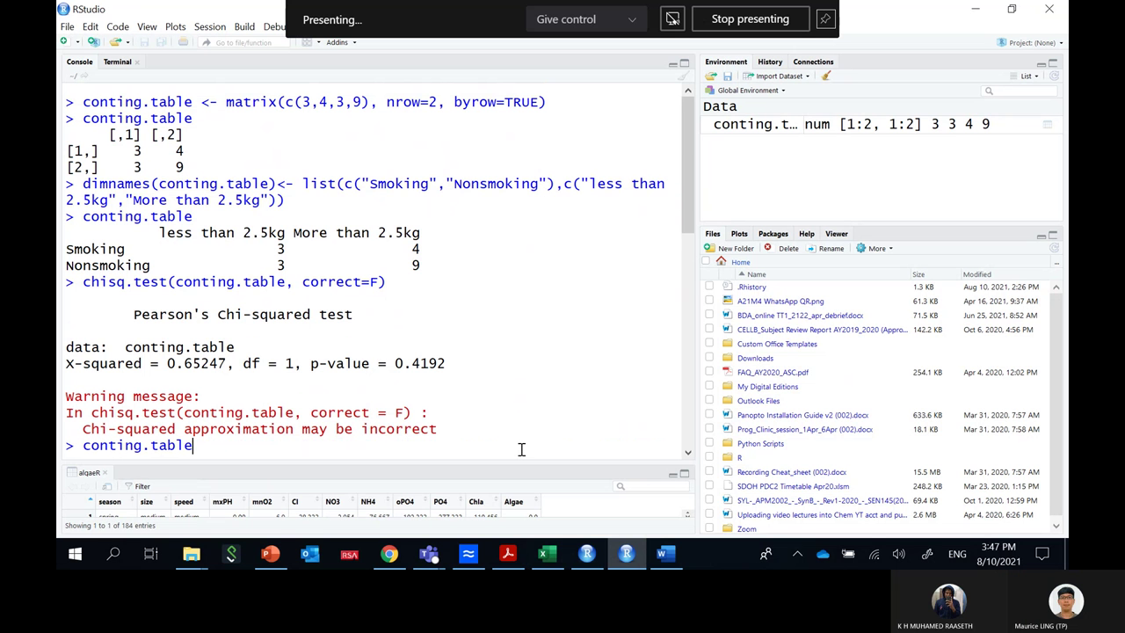
pyautogui.press('Up')
pyautogui.press('Left')
pyautogui.press('Left')
pyautogui.press('Left')
pyautogui.press('Left')
pyautogui.press('Left')
pyautogui.press('Left')
pyautogui.press('Left')
pyautogui.press('Left')
pyautogui.press('Left')
pyautogui.press('Left')
pyautogui.press('Left')
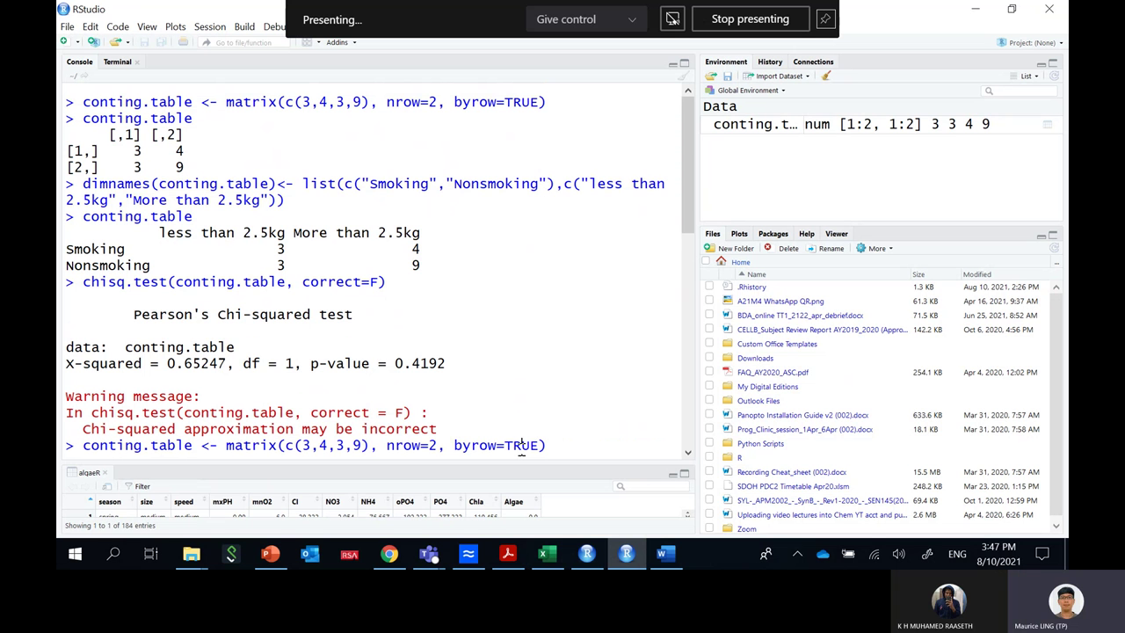
pyautogui.press('Left')
pyautogui.press('Left')
pyautogui.press('Left')
pyautogui.press('Left')
pyautogui.press('Left')
pyautogui.press('Left')
pyautogui.press('Left')
pyautogui.press('Left')
pyautogui.press('Left')
pyautogui.press('Left')
pyautogui.press('Left')
pyautogui.press('Left')
pyautogui.press('Left')
pyautogui.press('Left')
pyautogui.press('Left')
pyautogui.press('Left')
pyautogui.press('Left')
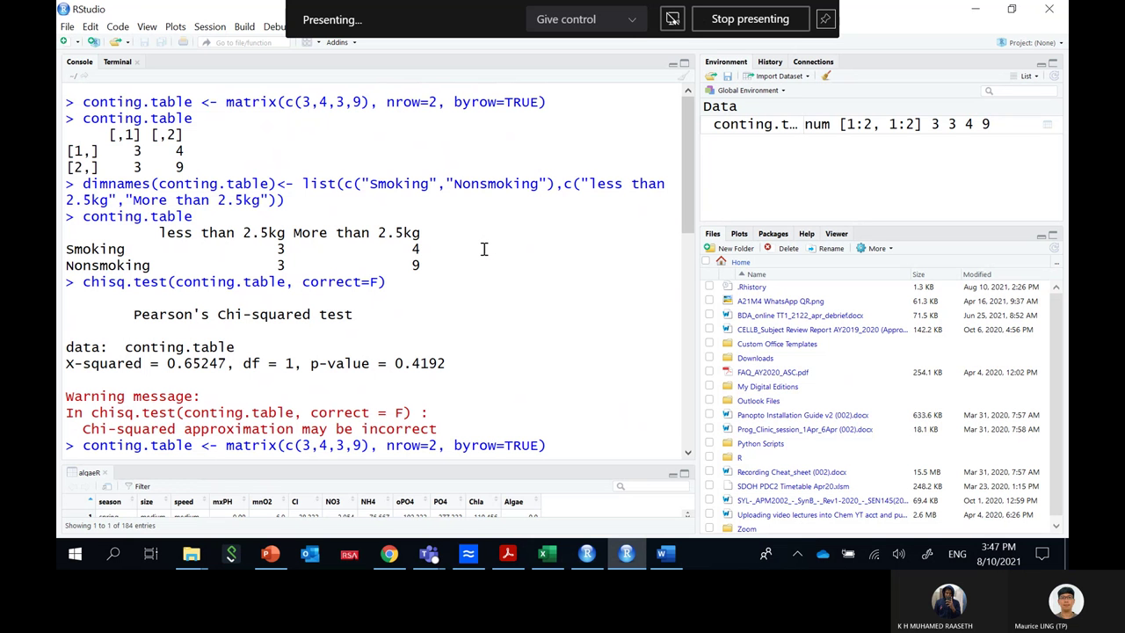
pyautogui.press('BackSpace')
pyautogui.write('4')
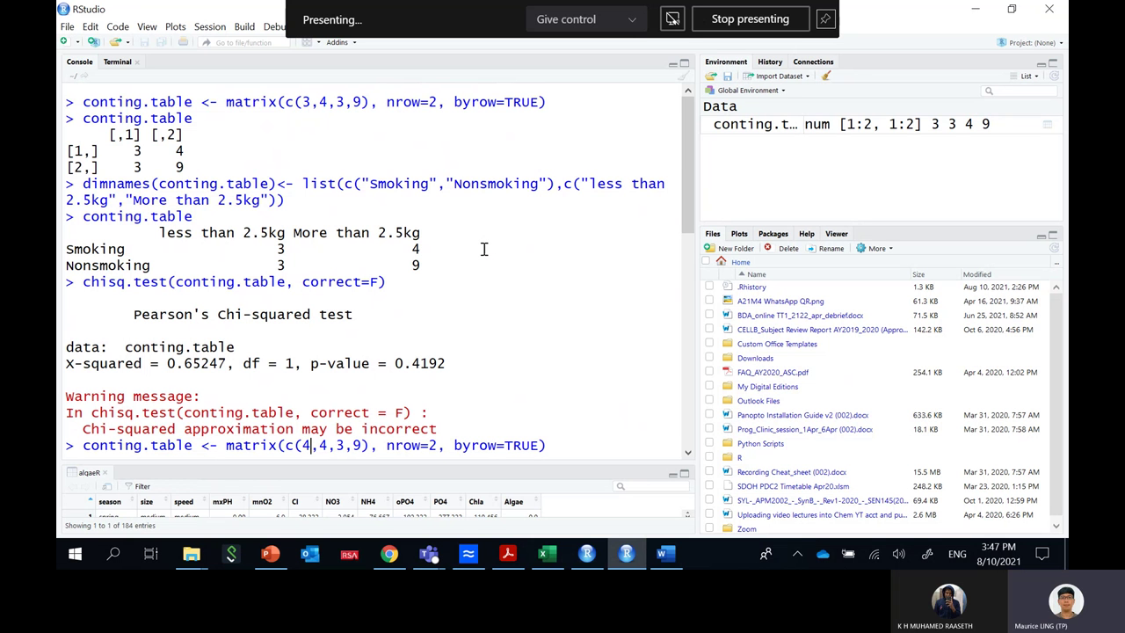
pyautogui.press('Right')
pyautogui.press('Delete')
pyautogui.press('Delete')
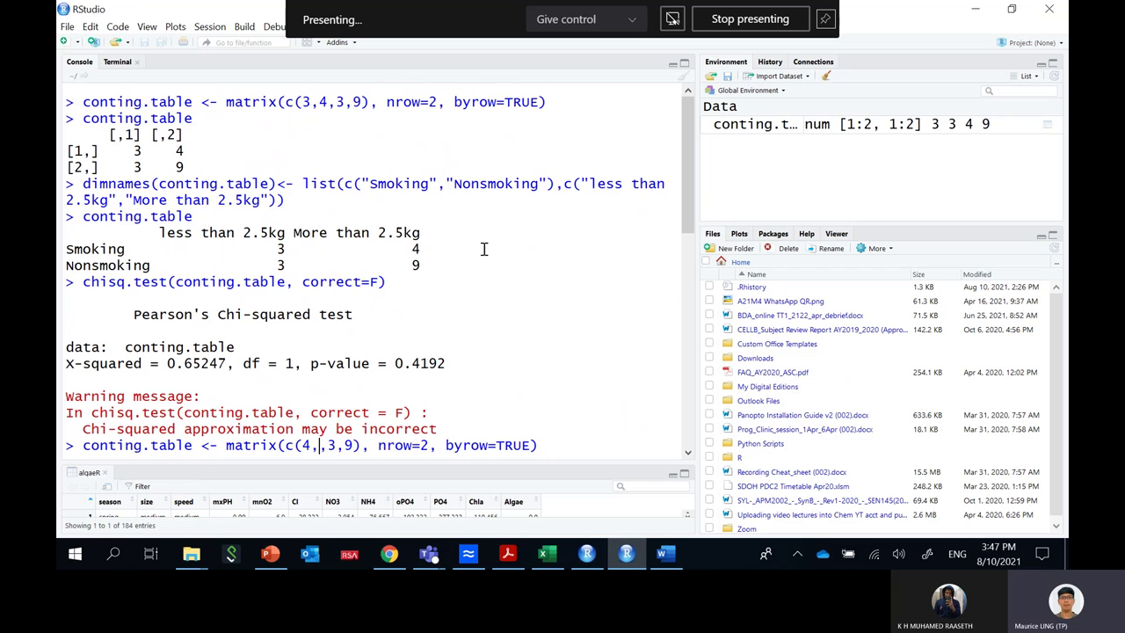
pyautogui.write('4')
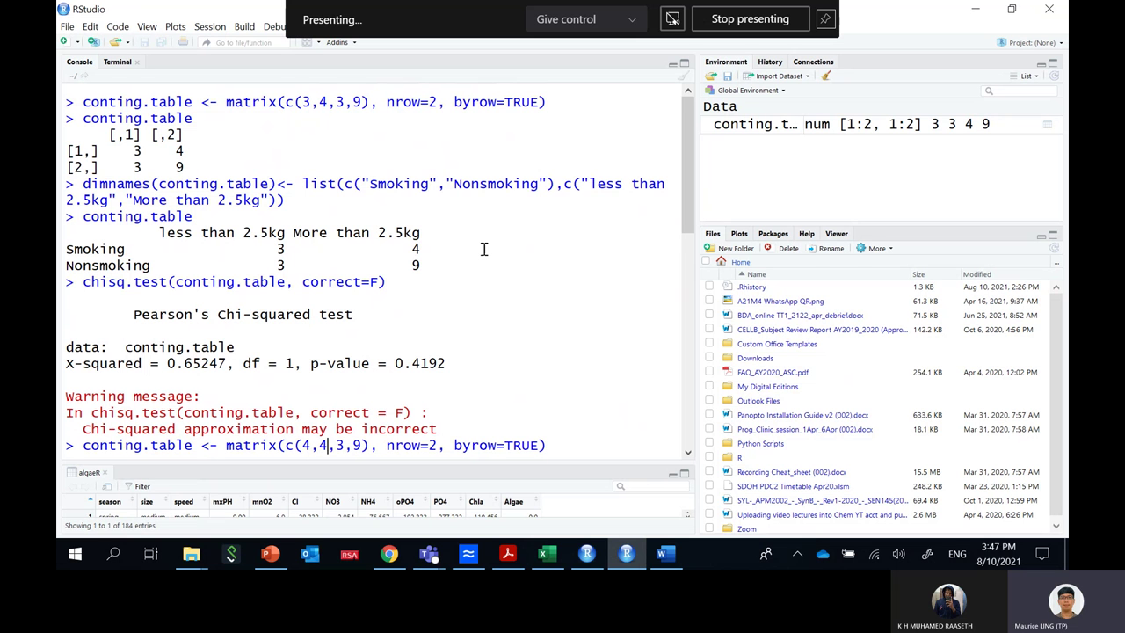
pyautogui.press('Return')
# - Rerun chisq.test(conting.table, correct=F) on the modified table and highlight the changed first matrix value
pyautogui.press('Up')
pyautogui.press('Up')
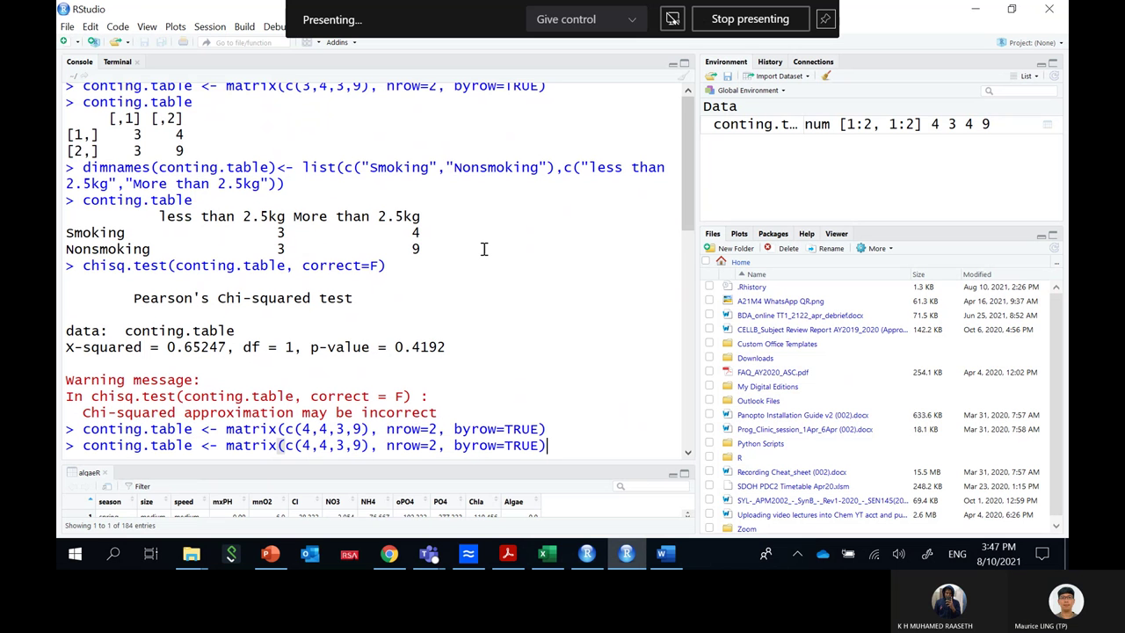
pyautogui.press('Return')
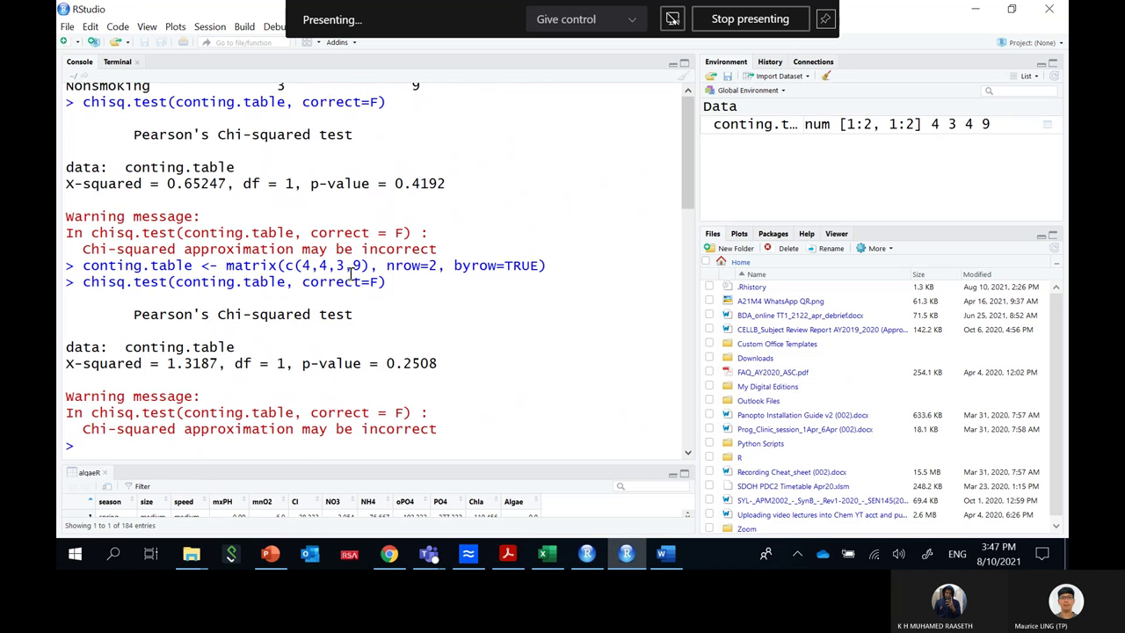
pyautogui.doubleClick(305, 267)
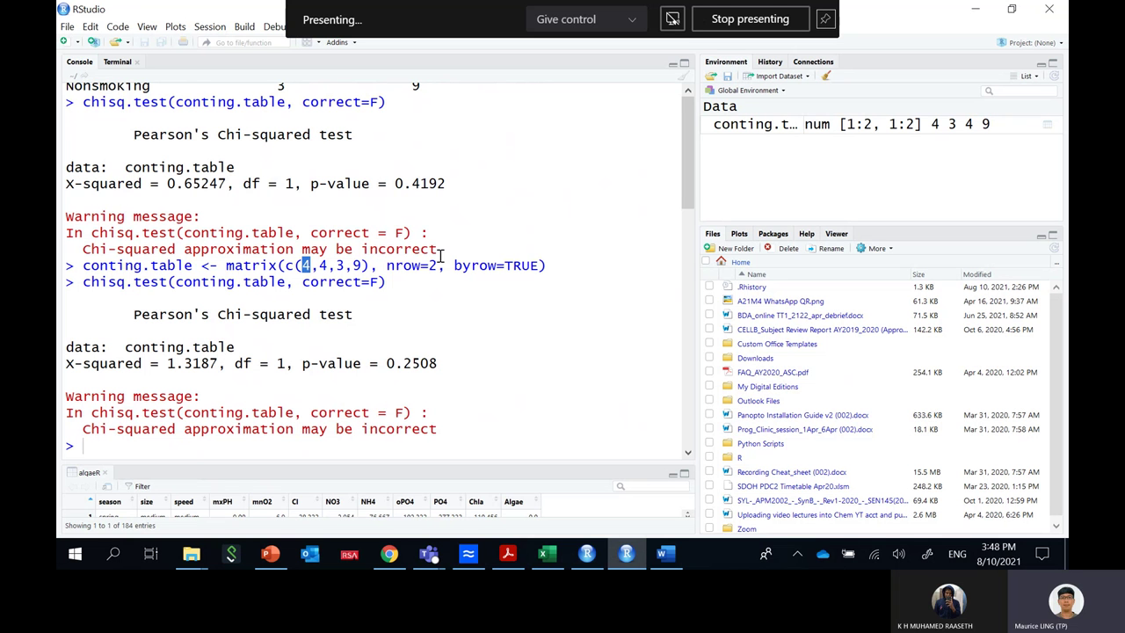
# - Run chisq.test(conting.table, correct=F)$expected to get the expected frequencies of the modified table
pyautogui.click(442, 255)
pyautogui.press('Up')
pyautogui.press('Up')
pyautogui.press('Down')
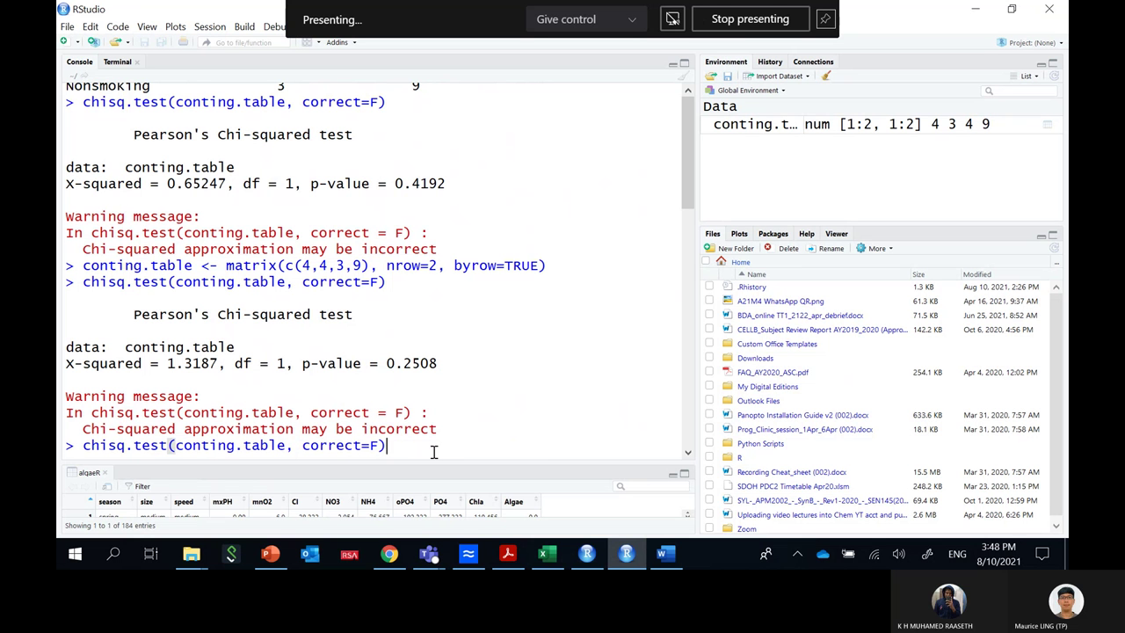
pyautogui.write('&')
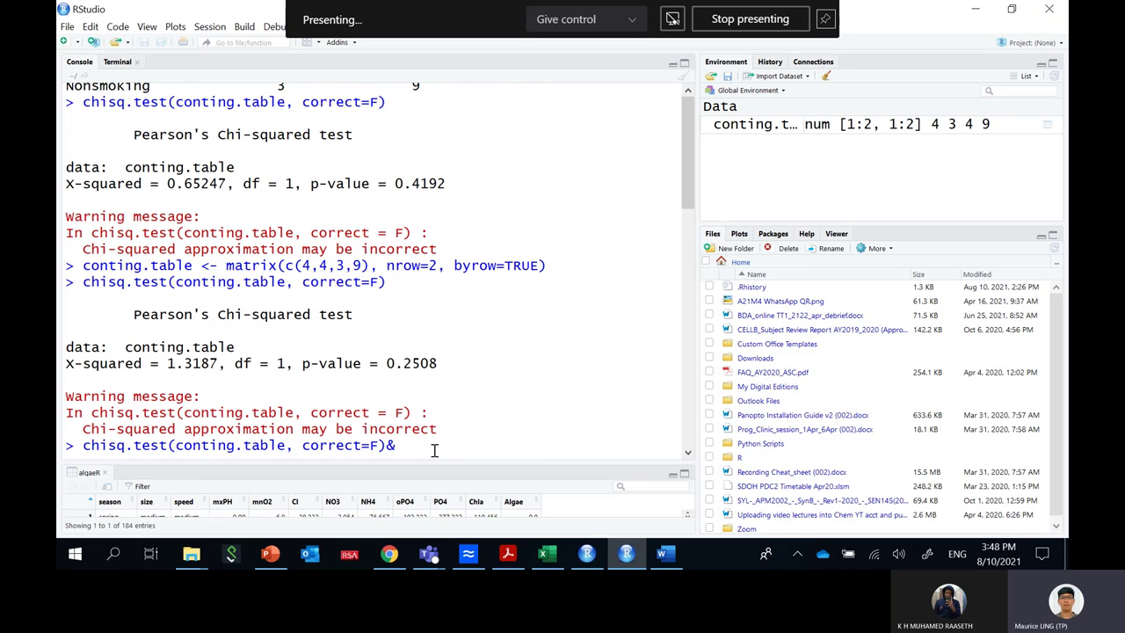
pyautogui.write('expec')
pyautogui.press('BackSpace')
pyautogui.press('BackSpace')
pyautogui.press('BackSpace')
pyautogui.press('BackSpace')
pyautogui.press('BackSpace')
pyautogui.press('BackSpace')
pyautogui.write('$expected')
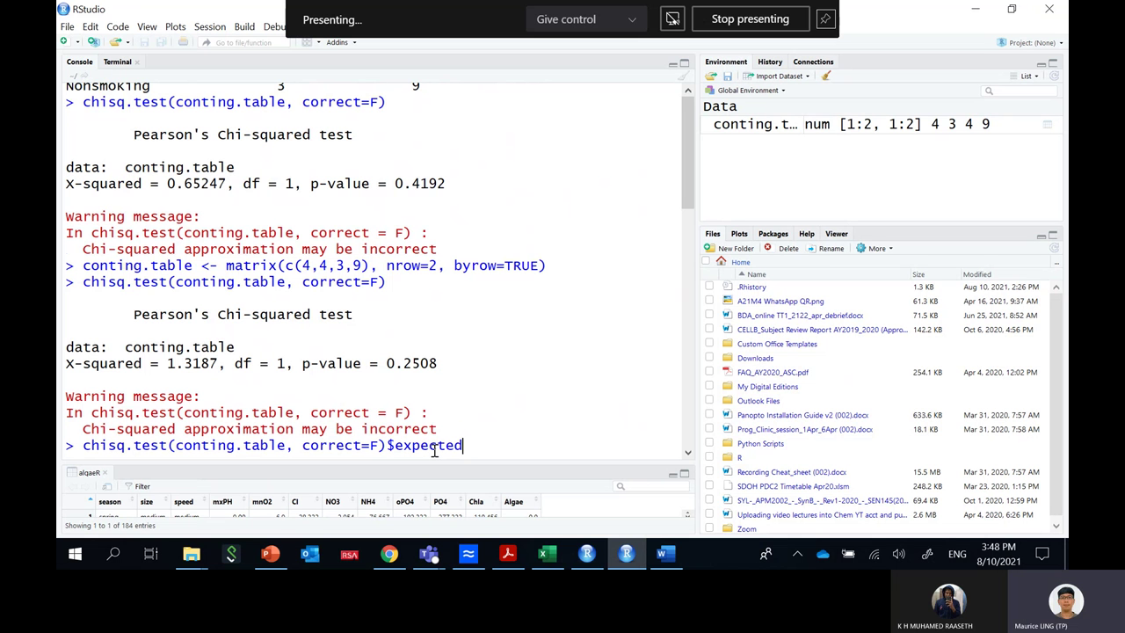
pyautogui.press('Return')
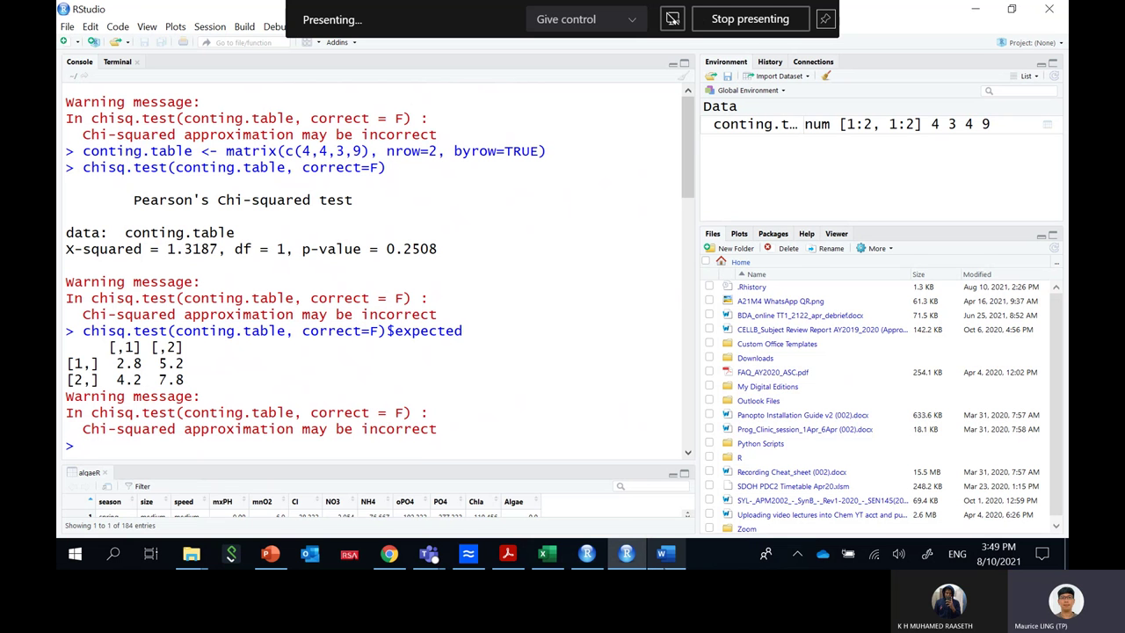
# - Switch to Excel and highlight the expected counts for the five cake types on Sheet1
pyautogui.moveTo(665, 554)
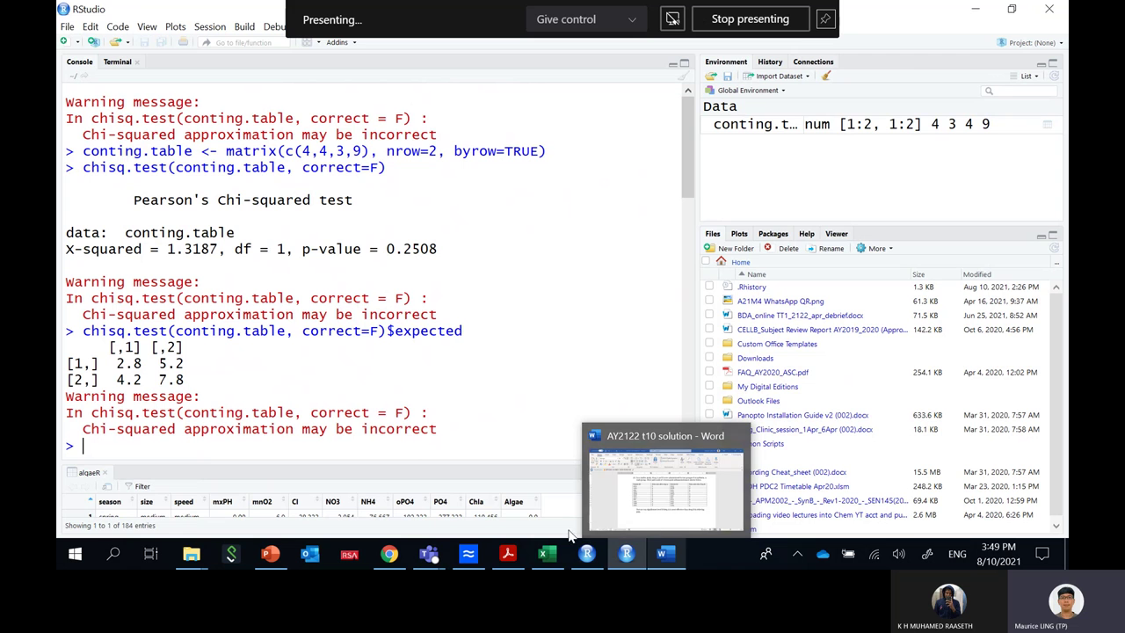
pyautogui.click(520, 458)
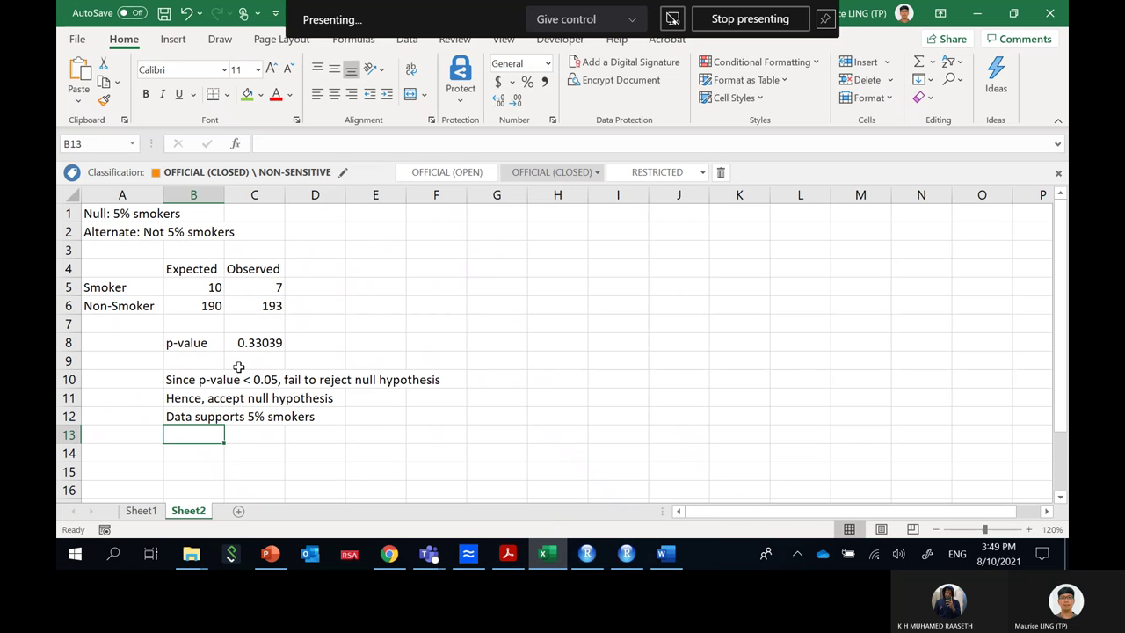
pyautogui.click(159, 511)
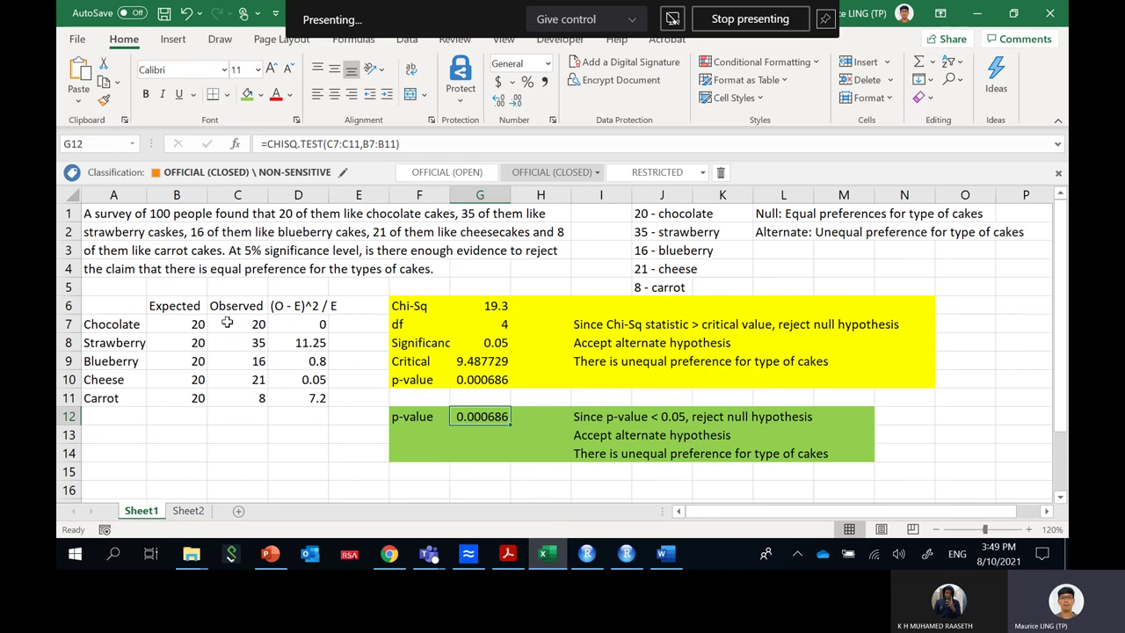
pyautogui.moveTo(187, 326); pyautogui.dragTo(160, 400)
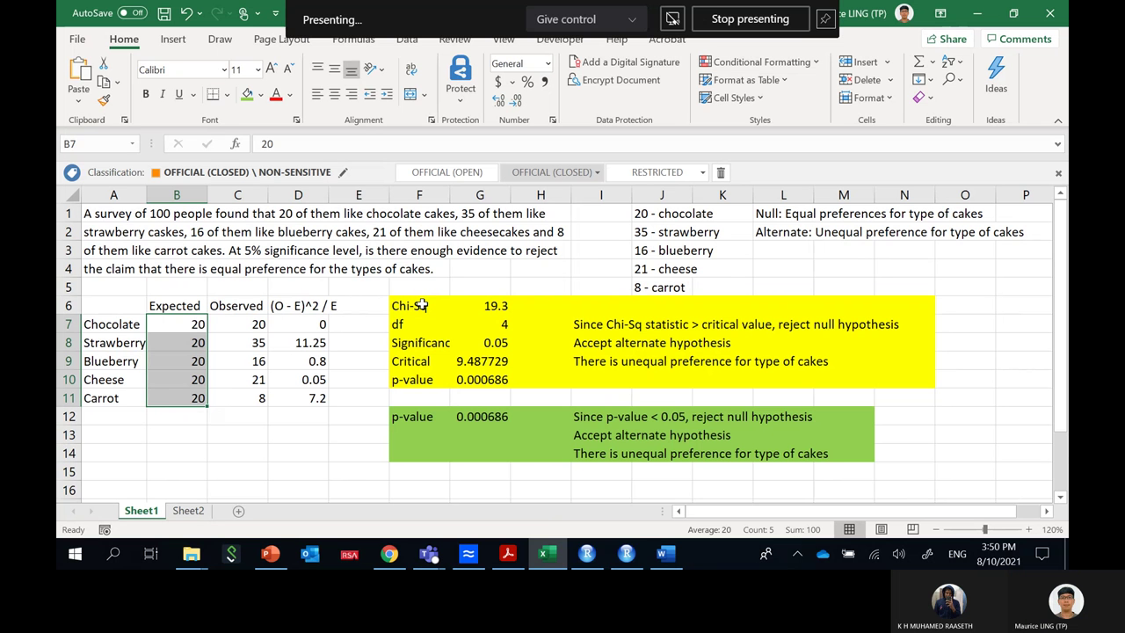
pyautogui.click(422, 305)
# - Switch to the sketch whiteboard, clear it and handwrite "Can you use percentage instead of counts (frequency) for χ²-test?"
pyautogui.hotkey('alt', 'Tab')
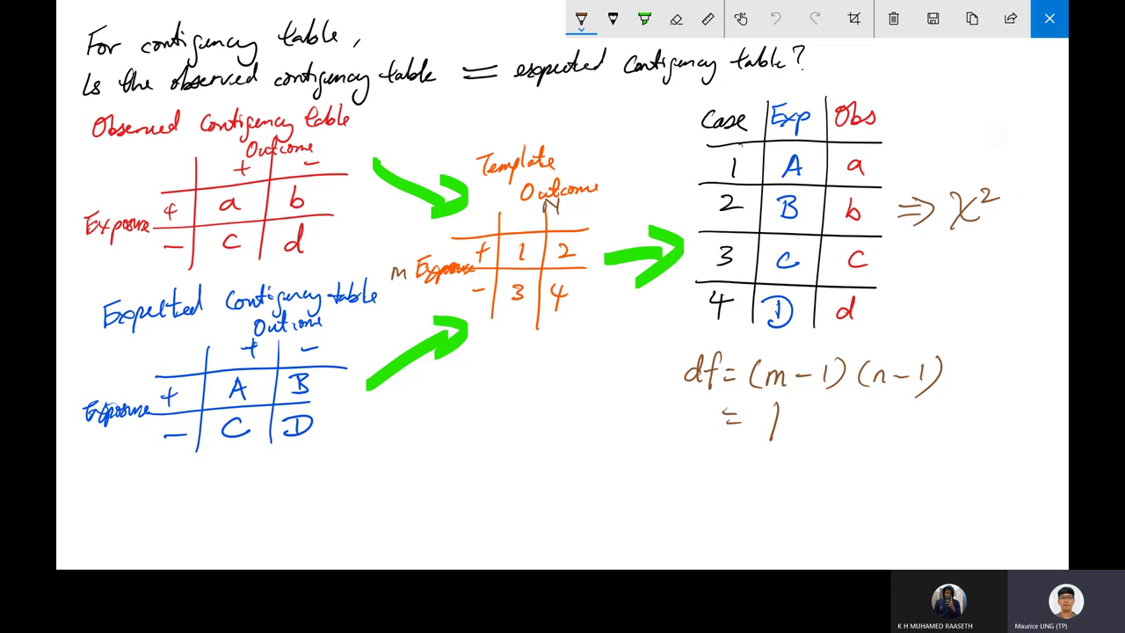
pyautogui.hotkey('ctrl', 'Delete')
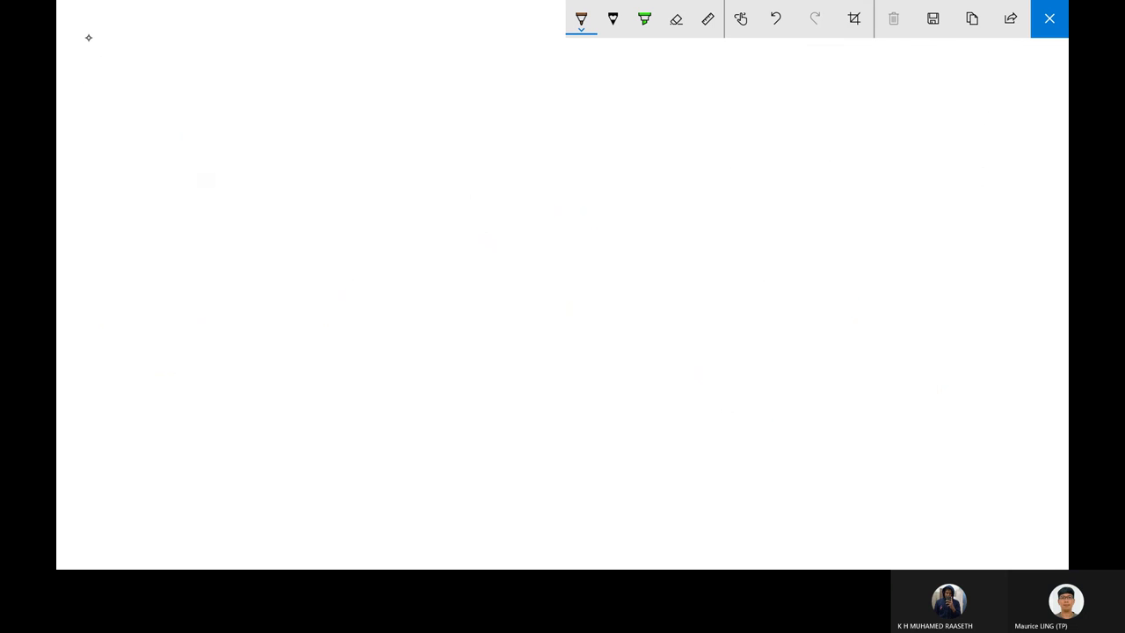
pyautogui.moveTo(109, 30)
pyautogui.mouseDown()
pyautogui.moveTo(116, 51)
pyautogui.moveTo(139, 54)
pyautogui.moveTo(376, 26)
pyautogui.moveTo(372, 56)
pyautogui.moveTo(393, 32)
pyautogui.moveTo(479, 28)
pyautogui.moveTo(494, 12)
pyautogui.mouseUp()
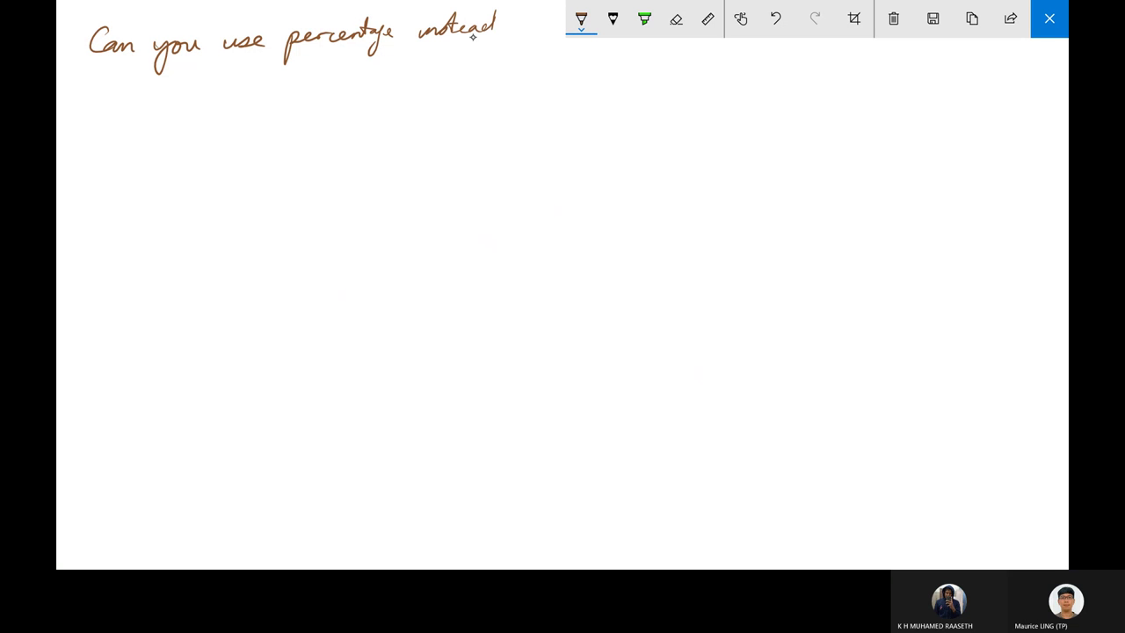
pyautogui.moveTo(98, 87)
pyautogui.mouseDown()
pyautogui.moveTo(104, 111)
pyautogui.moveTo(109, 99)
pyautogui.moveTo(190, 78)
pyautogui.moveTo(232, 109)
pyautogui.moveTo(257, 86)
pyautogui.moveTo(274, 99)
pyautogui.moveTo(290, 79)
pyautogui.moveTo(360, 85)
pyautogui.moveTo(452, 63)
pyautogui.moveTo(501, 79)
pyautogui.moveTo(531, 58)
pyautogui.moveTo(532, 68)
pyautogui.mouseUp()
pyautogui.moveTo(544, 61); pyautogui.dragTo(548, 77)
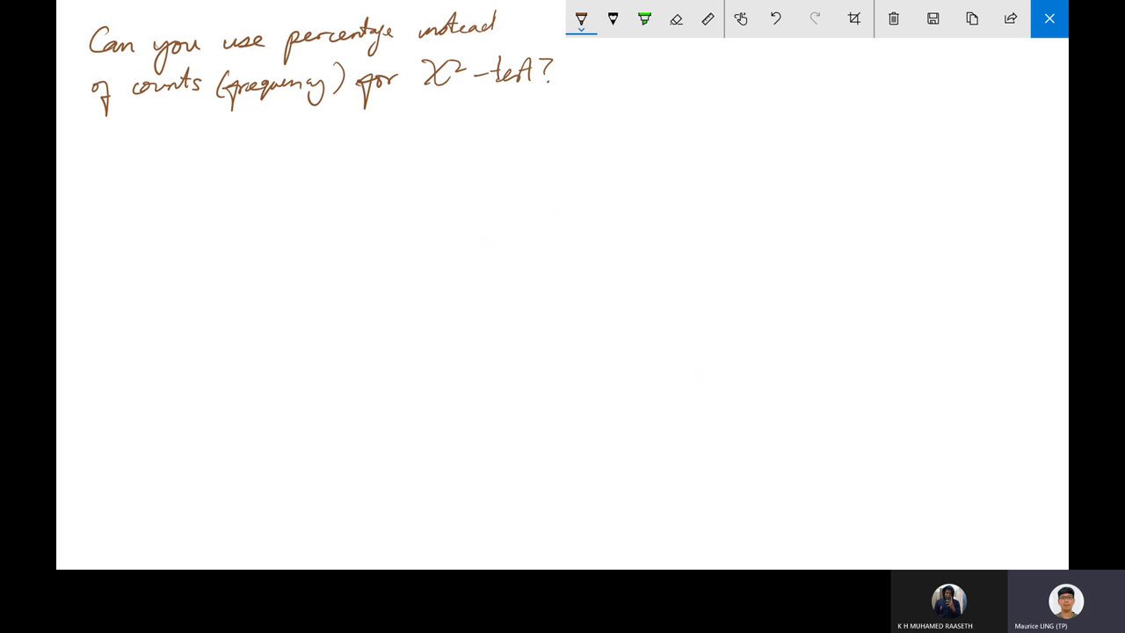
# - Close the whiteboard, add a new worksheet to the Excel workbook and place it after Sheet2
pyautogui.click(1050, 18)
pyautogui.click(237, 511)
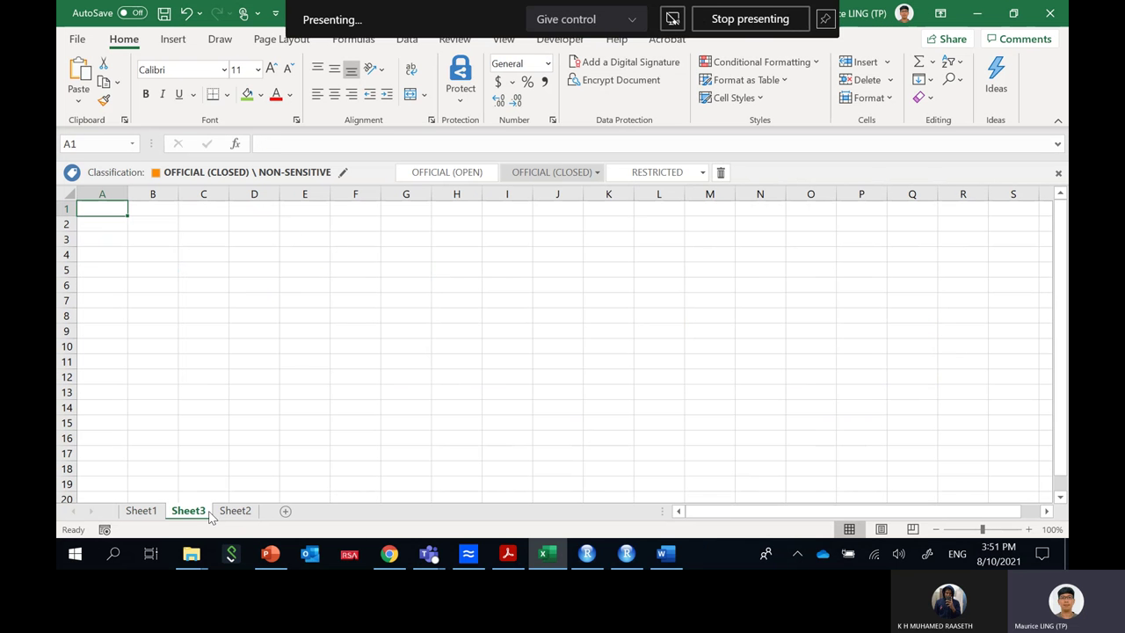
pyautogui.moveTo(249, 516); pyautogui.dragTo(262, 512)
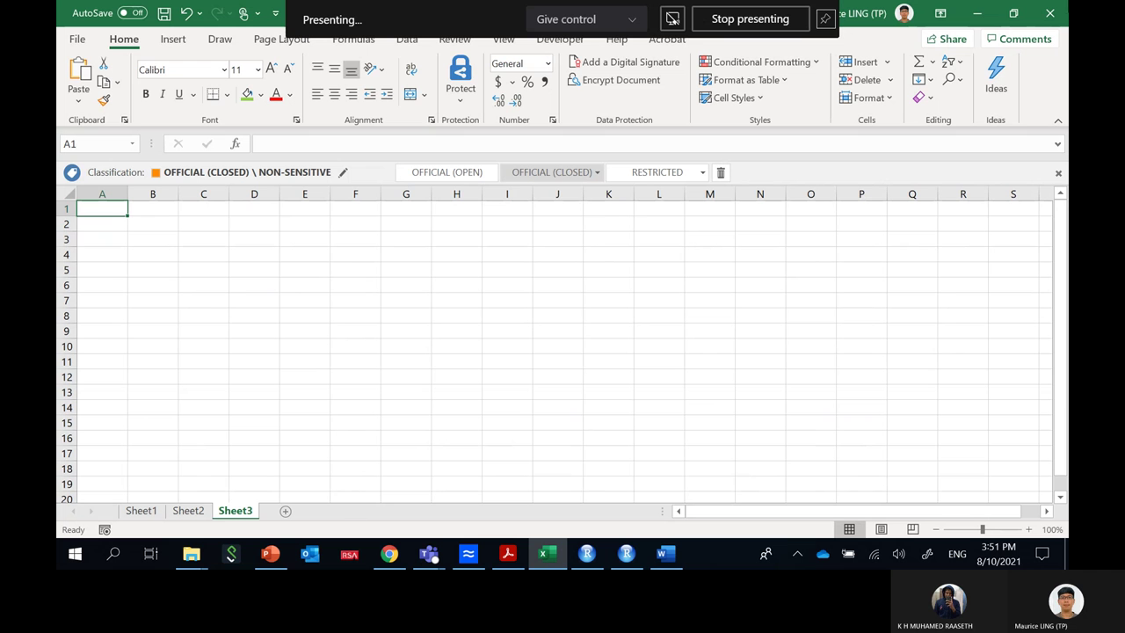
# - Zoom Sheet3 to 120% and enter "Null: 50% likes coffee; 50% likes tea" in cell A1
pyautogui.click(1035, 534)
pyautogui.click(1033, 531)
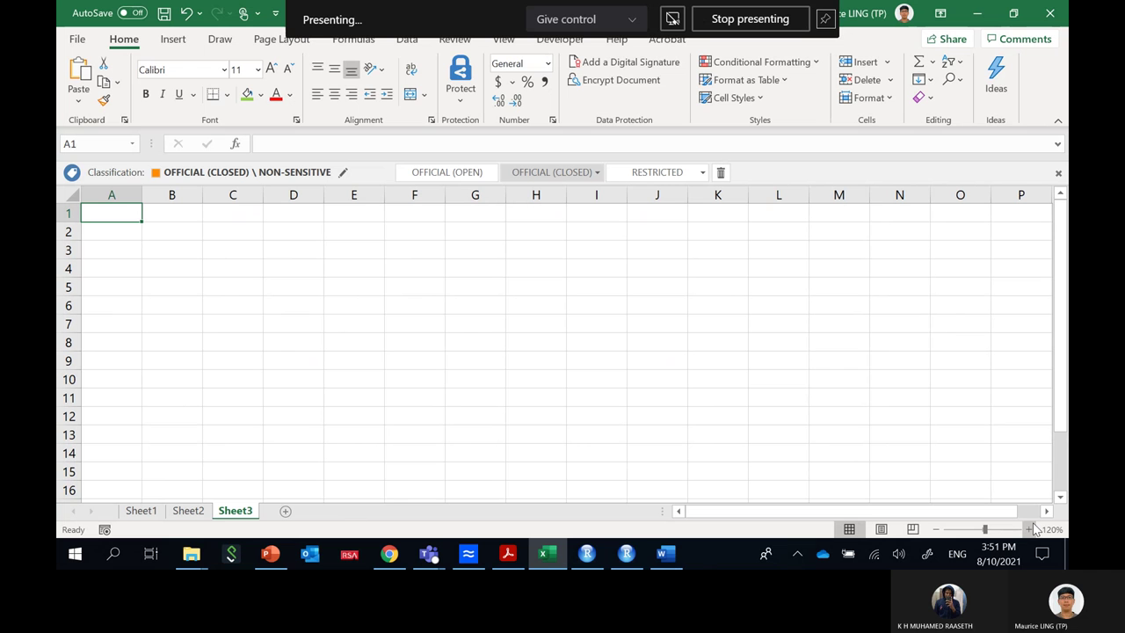
pyautogui.write('Null:')
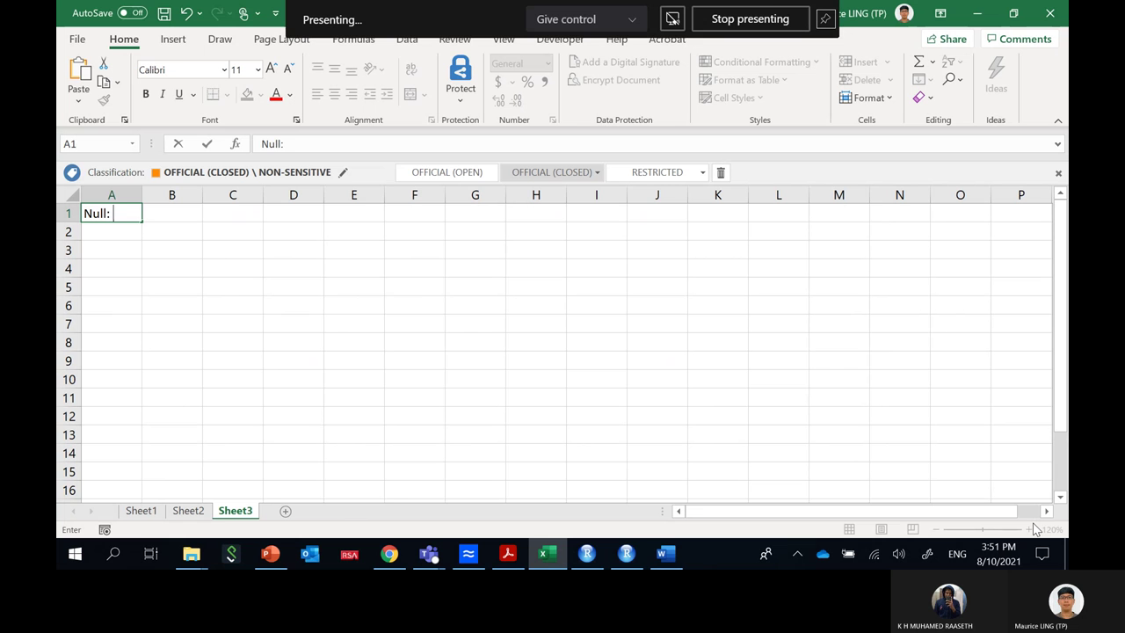
pyautogui.write(' 51')
pyautogui.press('BackSpace')
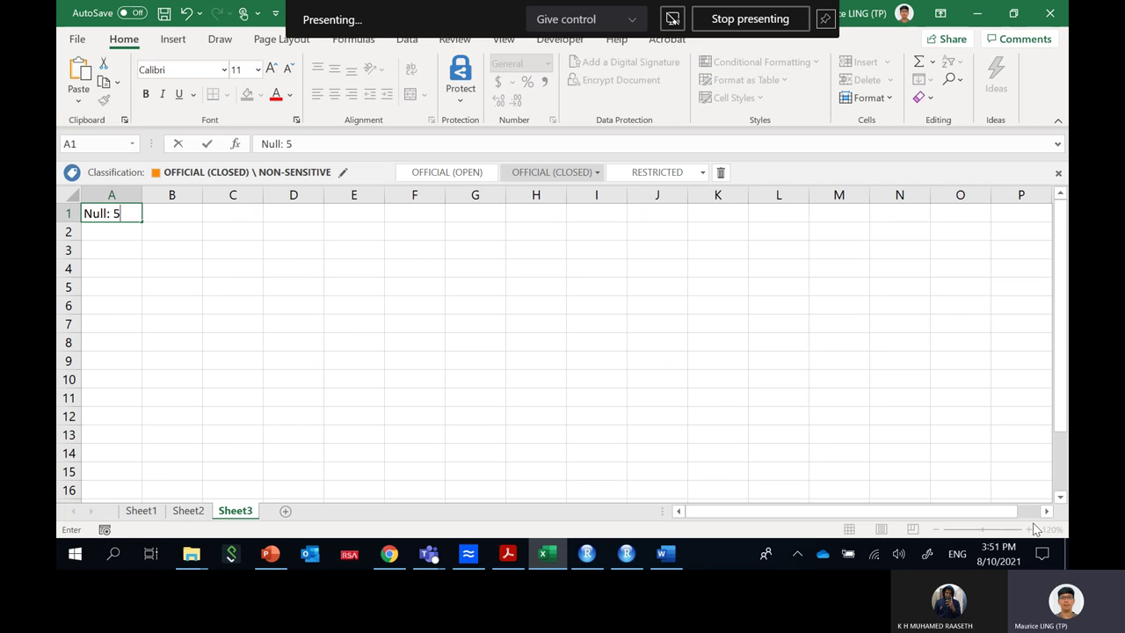
pyautogui.write('0% life')
pyautogui.press('BackSpace')
pyautogui.press('BackSpace')
pyautogui.press('BackSpace')
pyautogui.write('kes coffe')
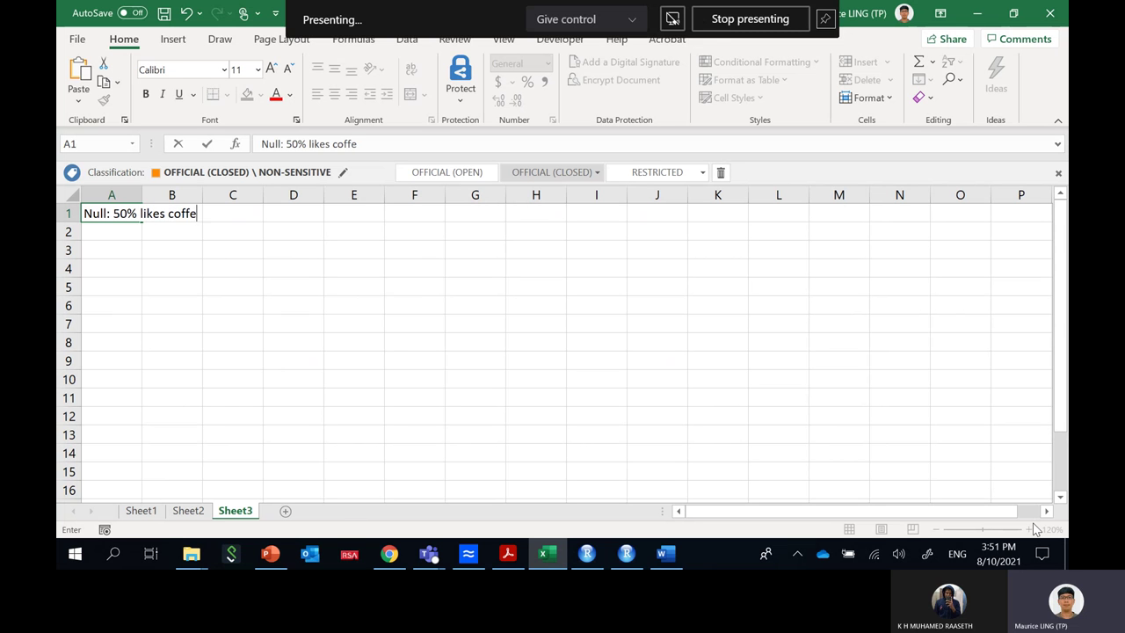
pyautogui.write('e; 5')
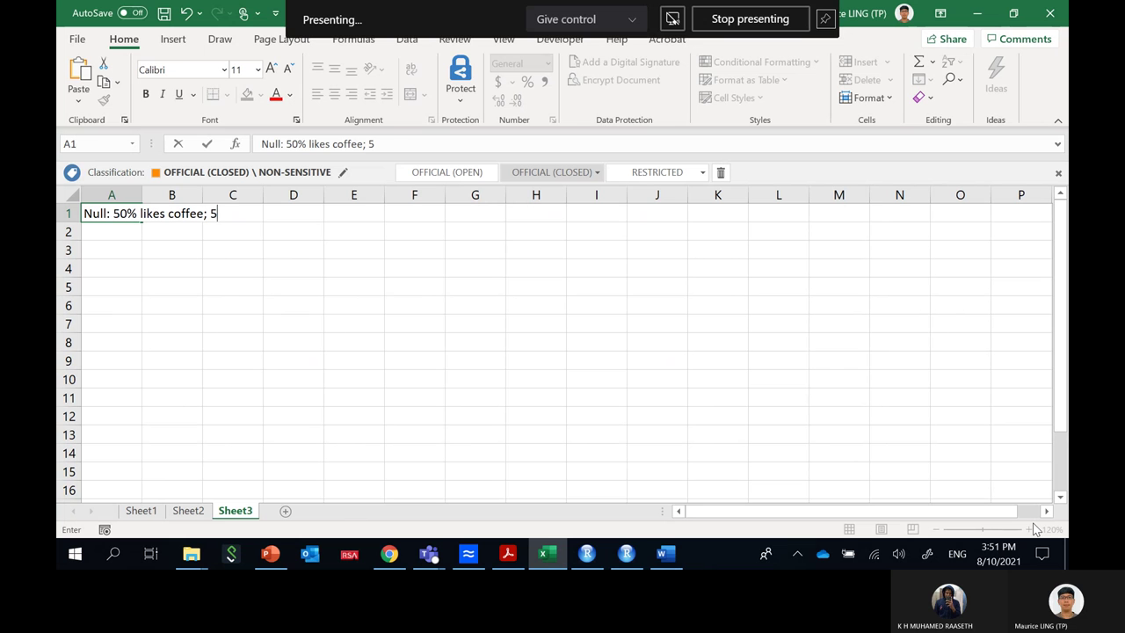
pyautogui.write('0% likes tea')
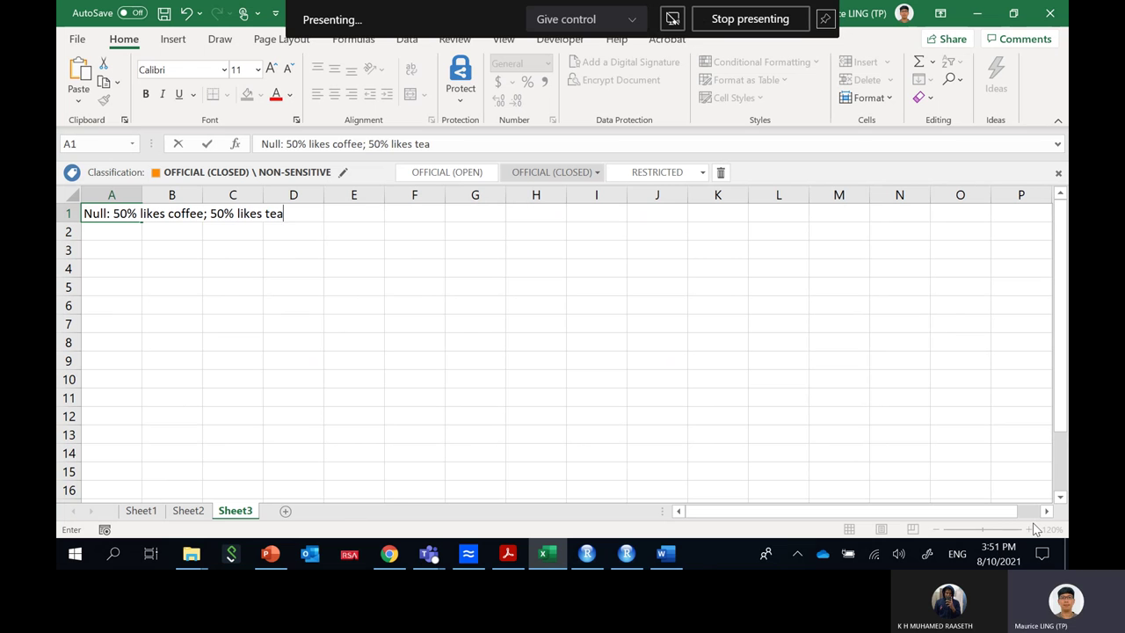
pyautogui.press('Return')
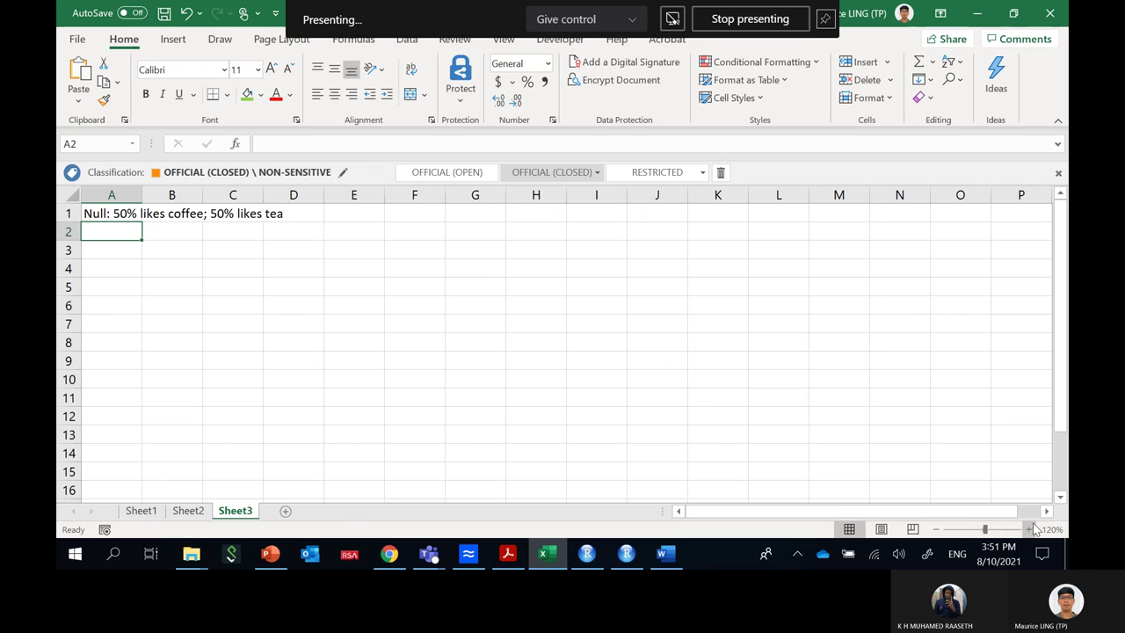
# - Enter "Data: 51% likes coffee; 49% likes tea" in cell A2
pyautogui.write('Da')
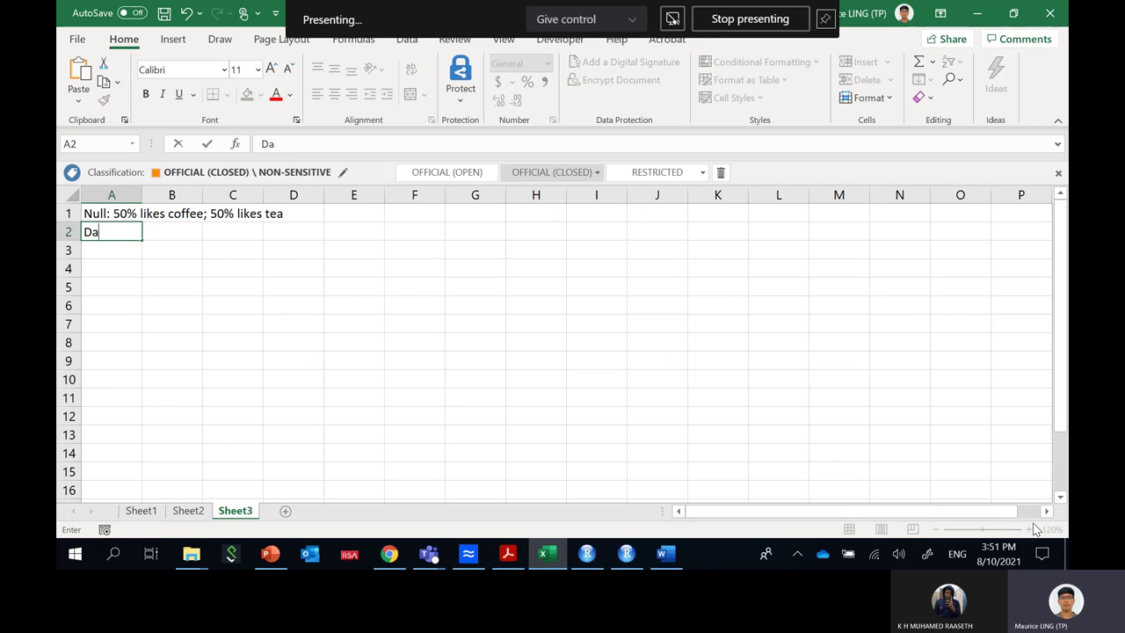
pyautogui.write('ta: 51% like')
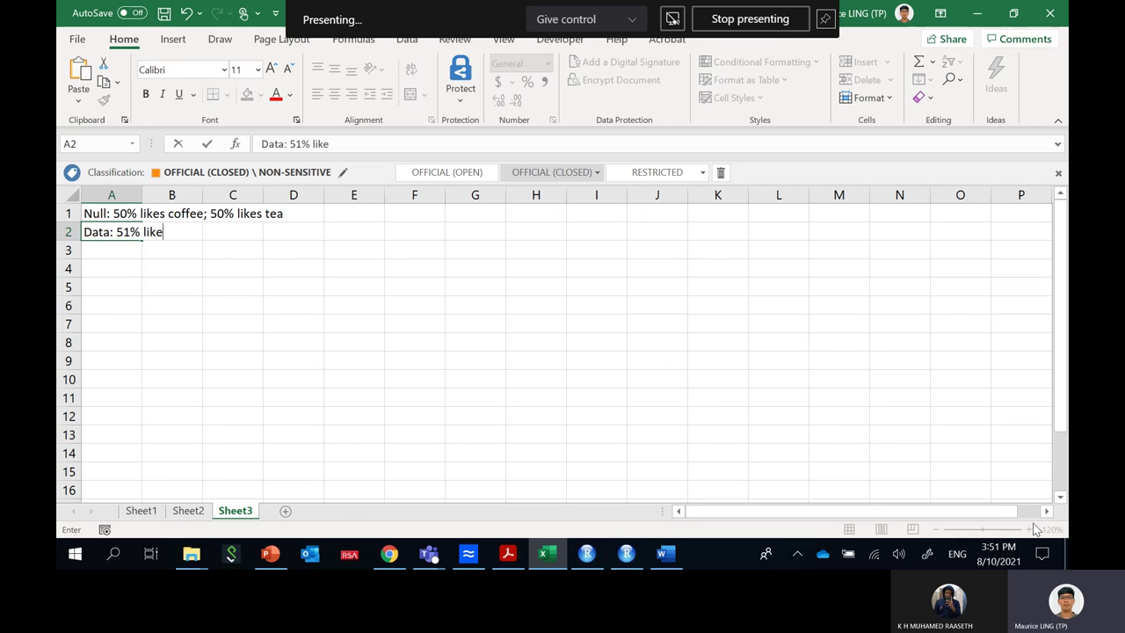
pyautogui.write('s coffee; 4')
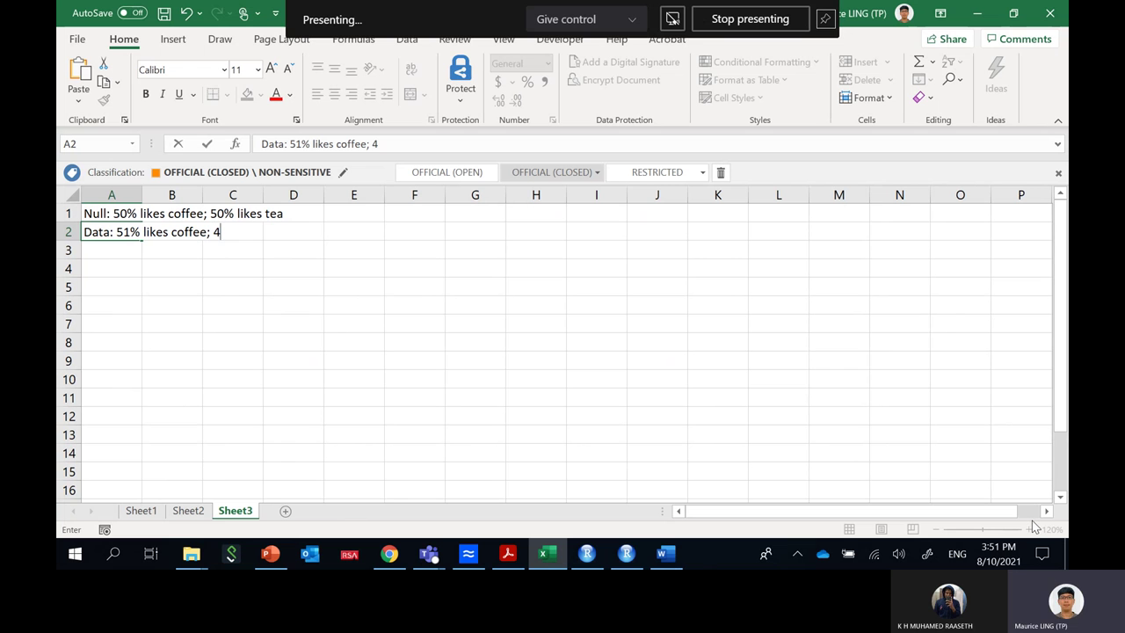
pyautogui.write('9% likes tea')
pyautogui.press('Return')
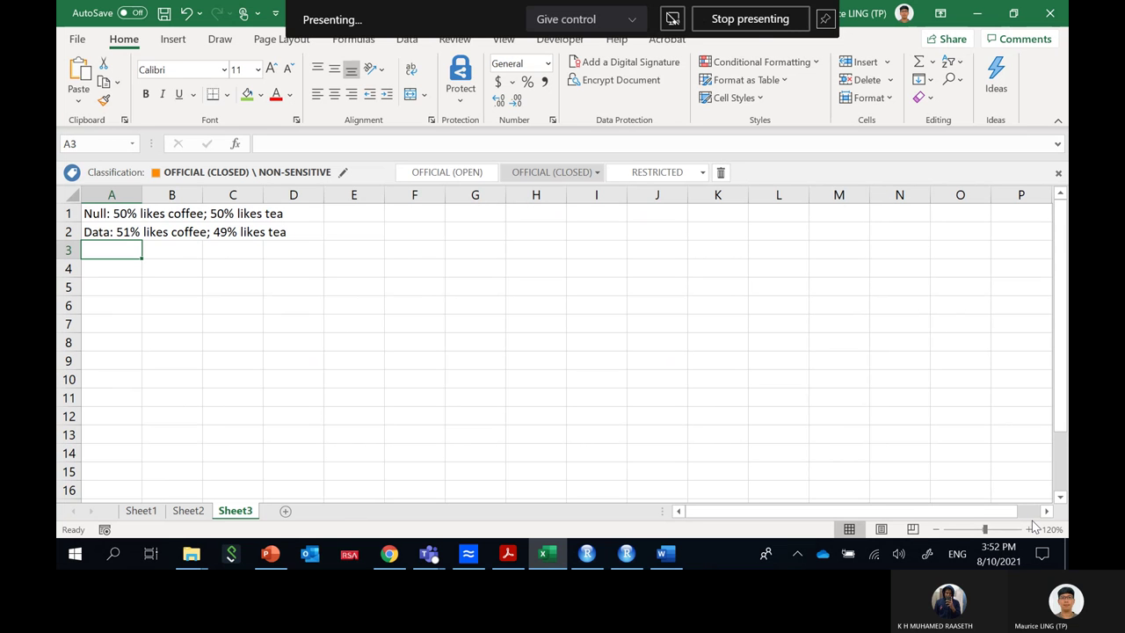
# - Leave row 3 empty and enter the heading "Case 1: Use percentage (n = 100)" in cell A4
pyautogui.press('Return')
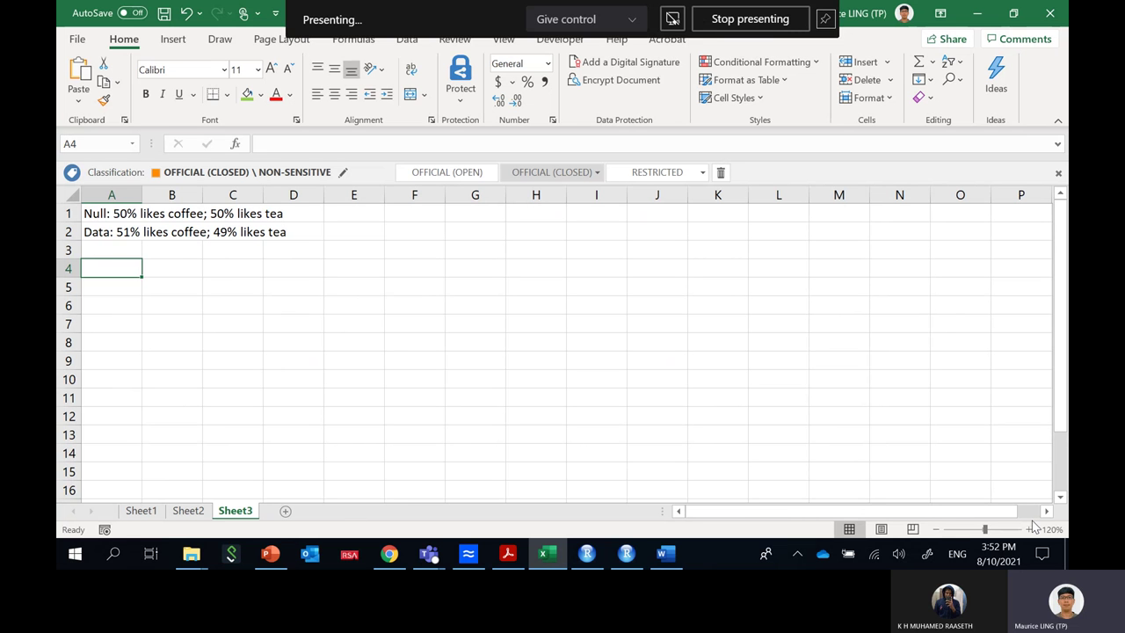
pyautogui.write('C')
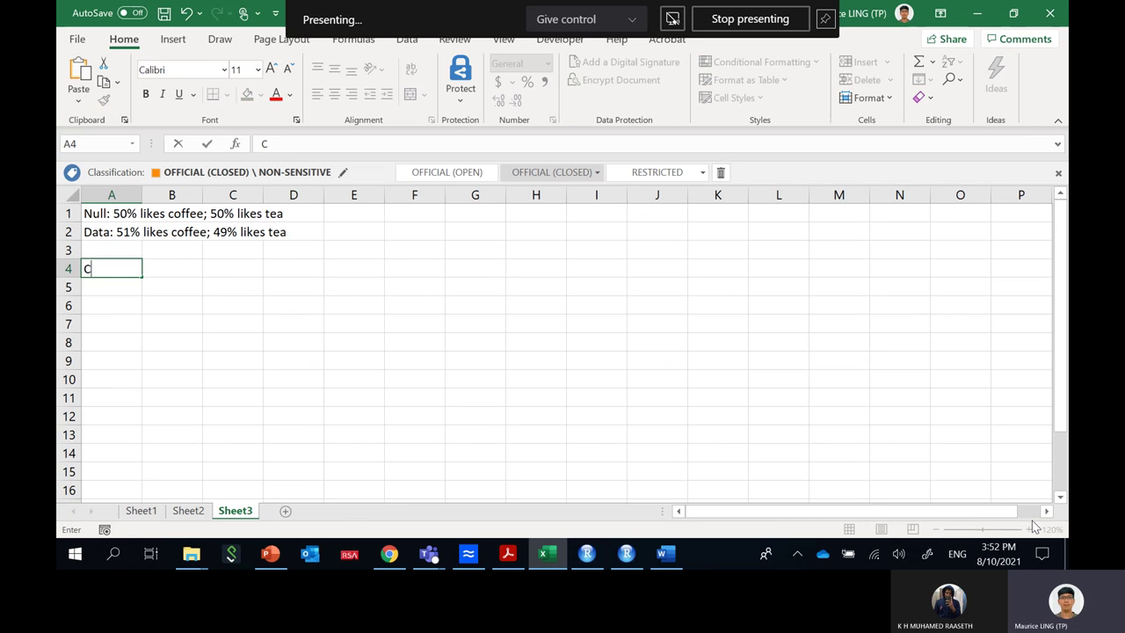
pyautogui.write('ase 1:')
pyautogui.press('alt')
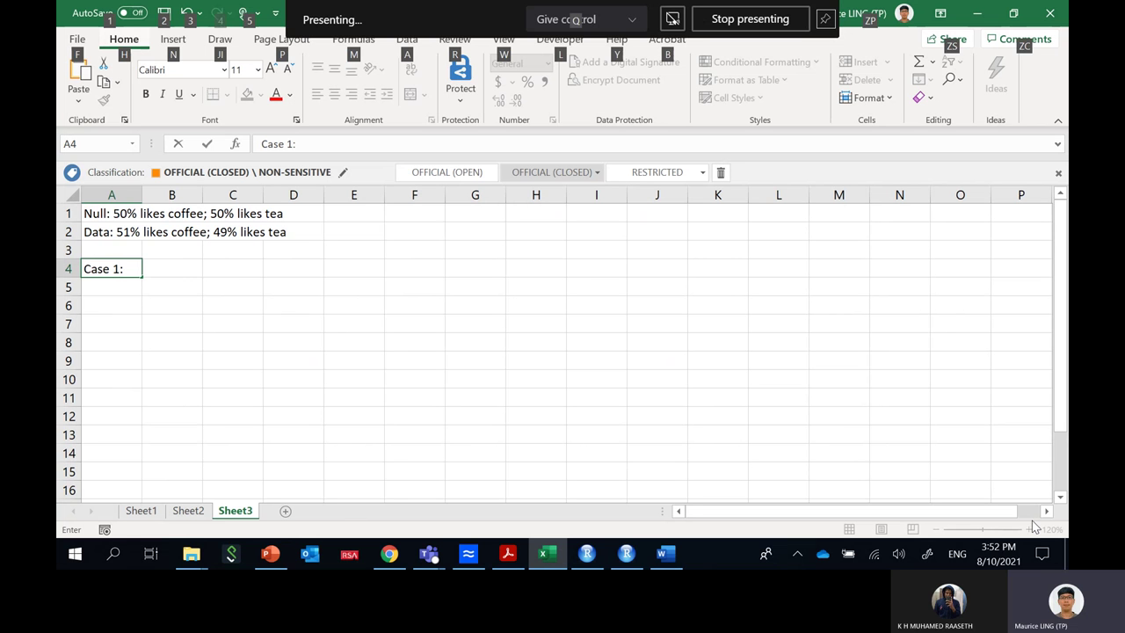
pyautogui.press('e')
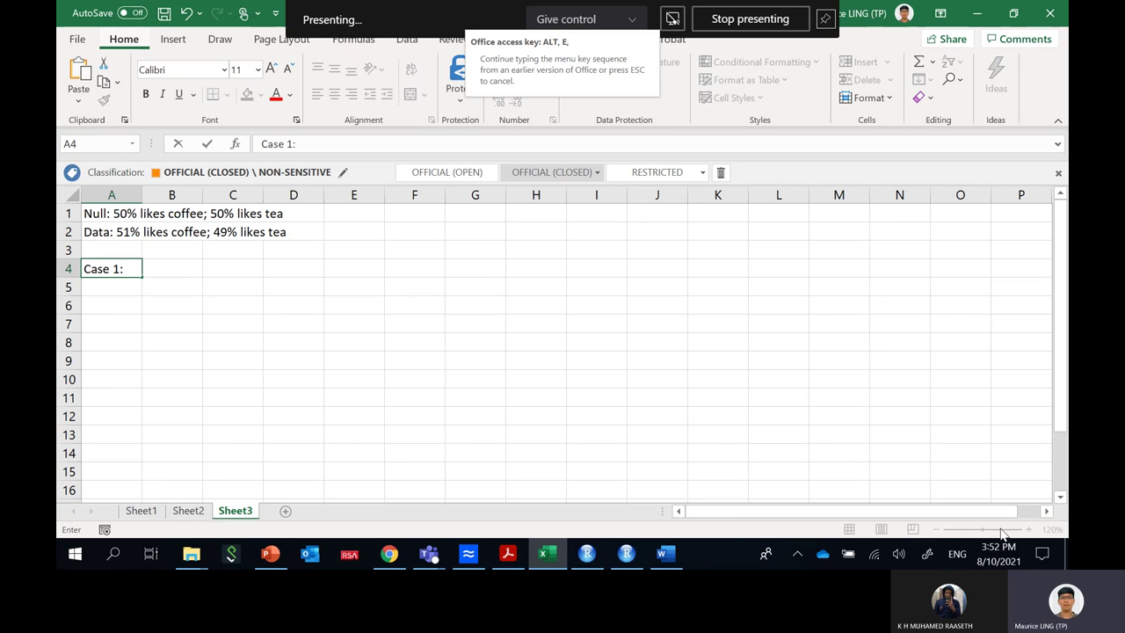
pyautogui.click(798, 554)
pyautogui.click(441, 142)
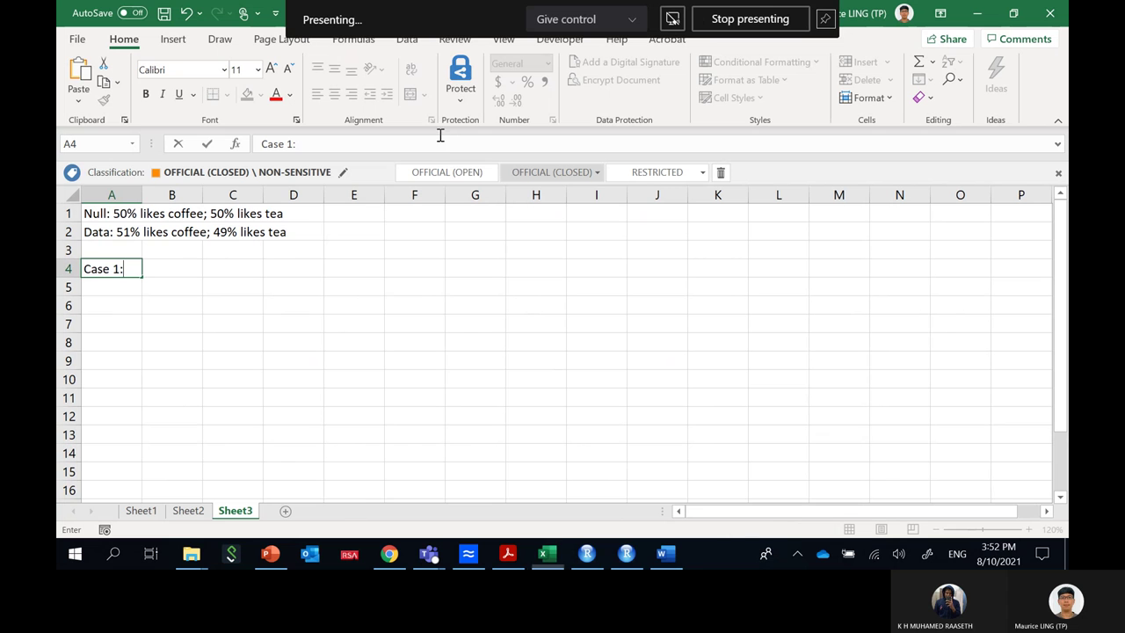
pyautogui.write('Use pe')
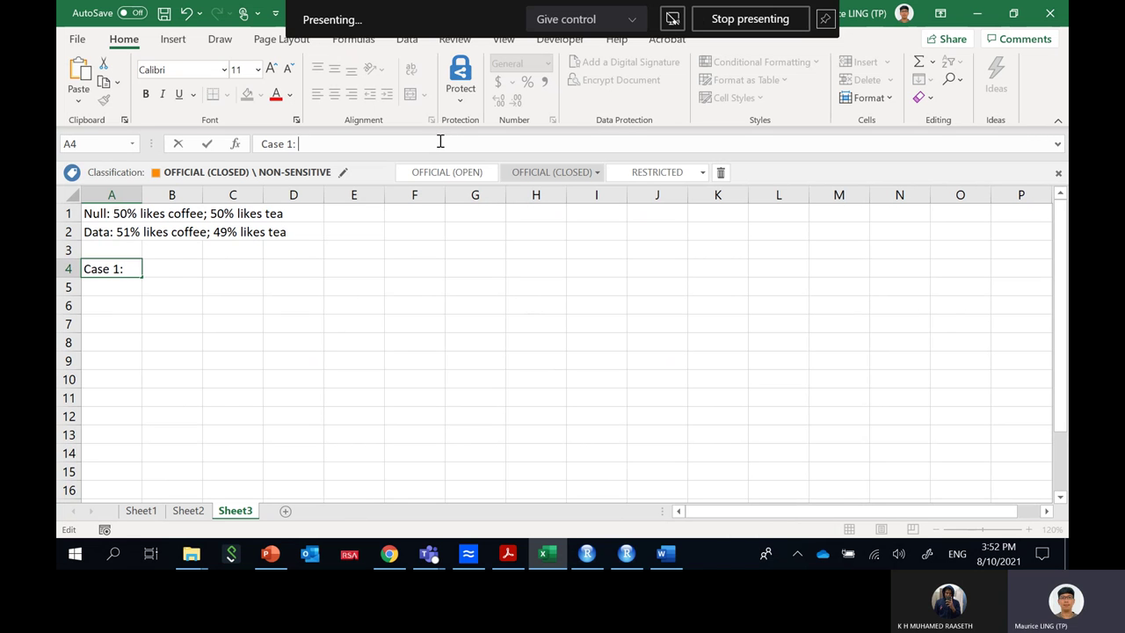
pyautogui.write('rcent')
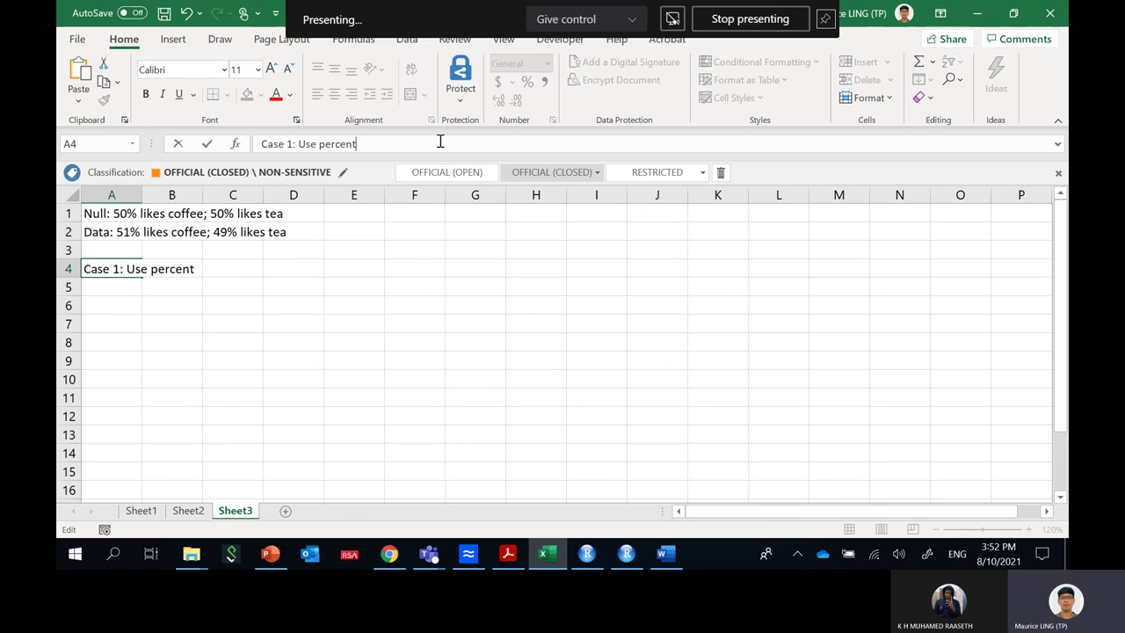
pyautogui.write('age (n =')
pyautogui.write('100)')
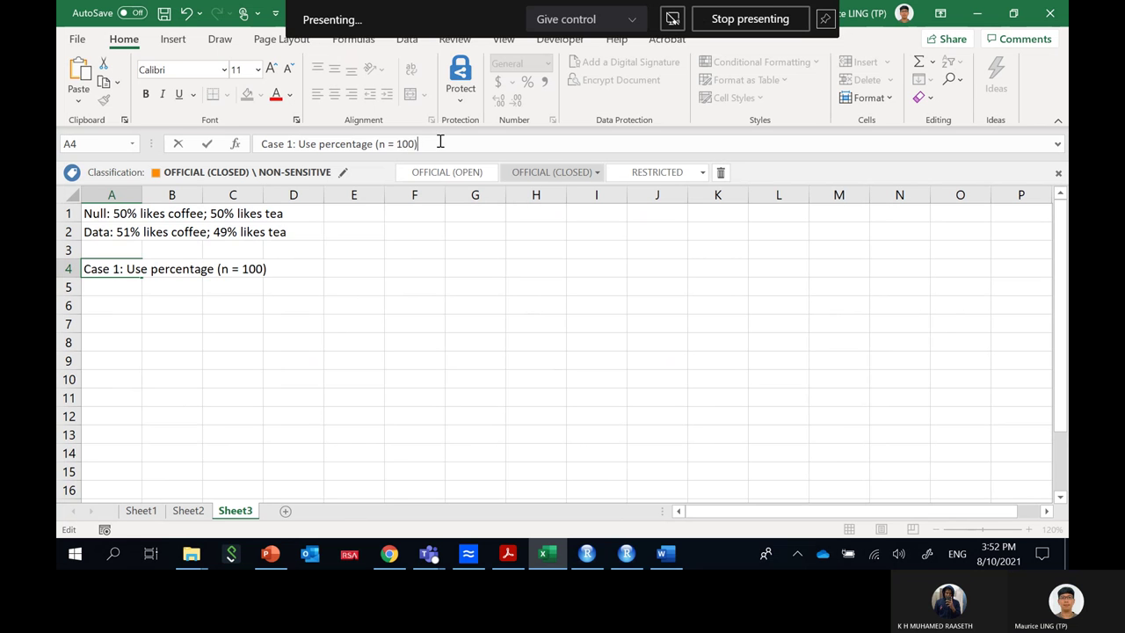
pyautogui.press('Return')
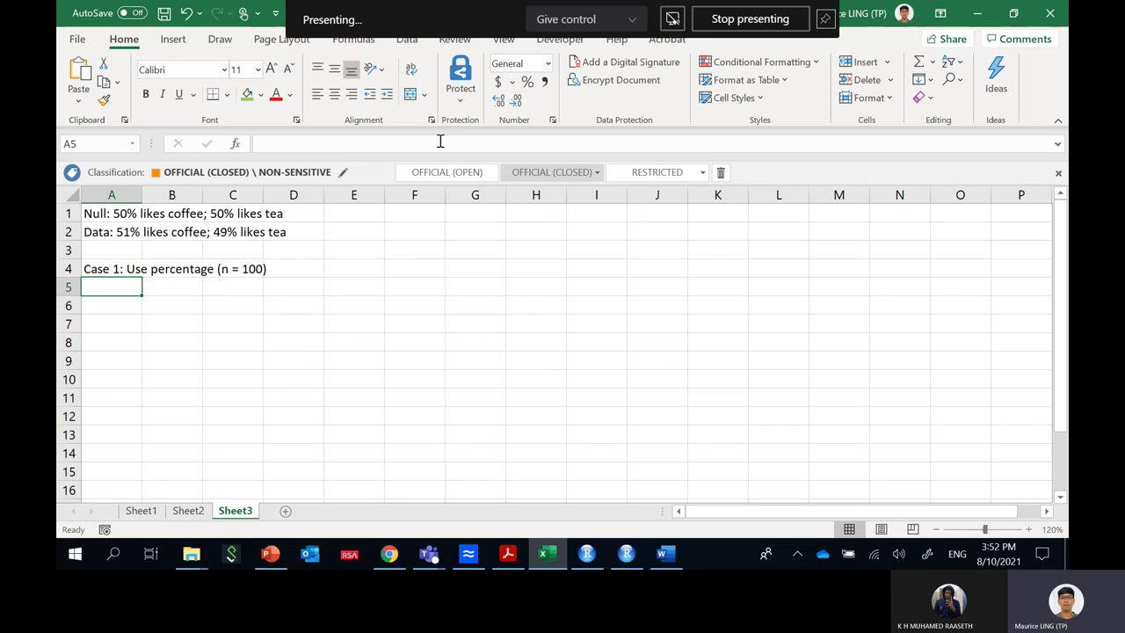
# - Switch to the sketch whiteboard and handwrite the formula χ² = Σ(O − E)² / E below the question
pyautogui.hotkey('alt', 'Tab')
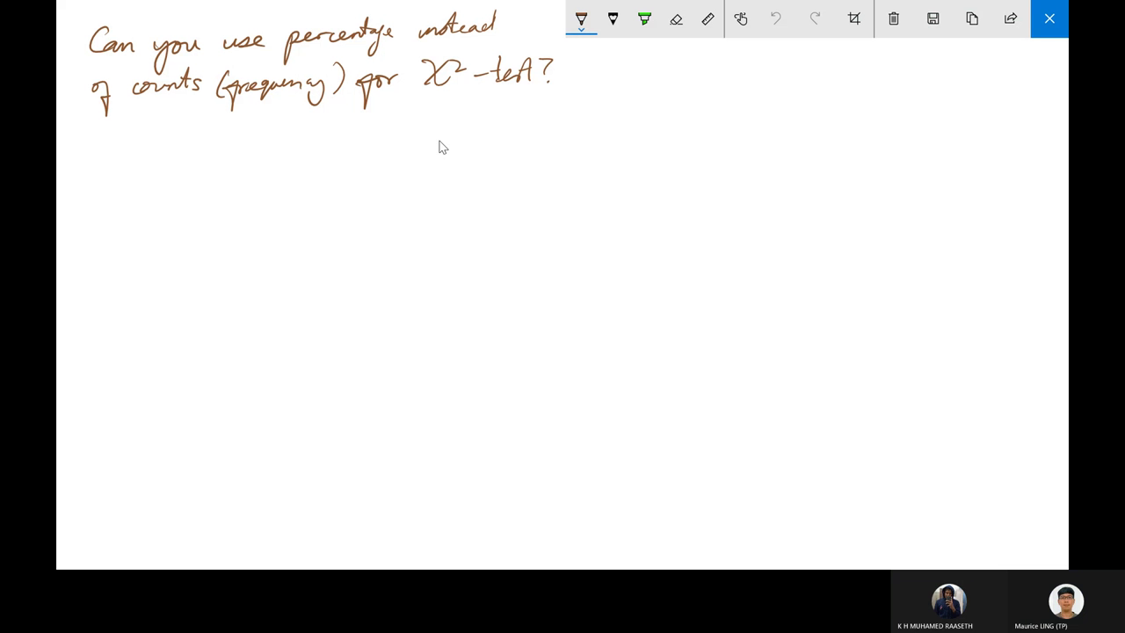
pyautogui.moveTo(125, 158)
pyautogui.mouseDown()
pyautogui.moveTo(157, 181)
pyautogui.moveTo(126, 189)
pyautogui.mouseUp()
pyautogui.moveTo(156, 151); pyautogui.dragTo(200, 177)
pyautogui.moveTo(265, 123)
pyautogui.mouseDown()
pyautogui.moveTo(240, 150)
pyautogui.moveTo(288, 153)
pyautogui.moveTo(309, 129)
pyautogui.mouseUp()
pyautogui.moveTo(338, 134); pyautogui.dragTo(381, 151)
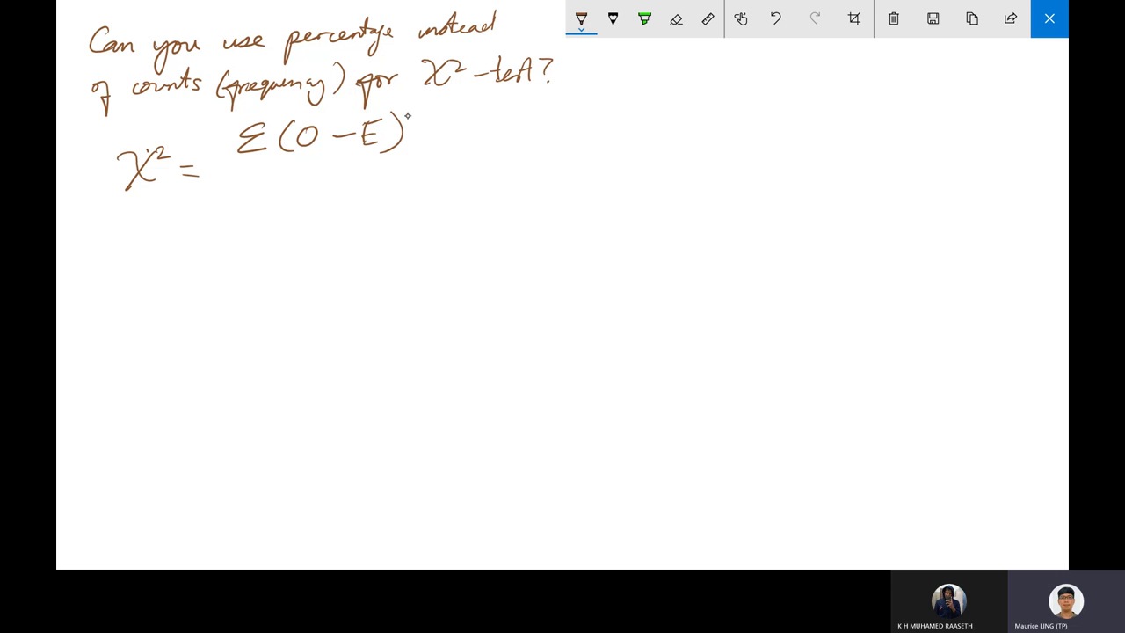
pyautogui.moveTo(410, 111); pyautogui.dragTo(427, 115)
pyautogui.moveTo(241, 167); pyautogui.dragTo(410, 163)
pyautogui.moveTo(303, 178)
pyautogui.mouseDown()
pyautogui.moveTo(299, 200)
pyautogui.moveTo(321, 198)
pyautogui.mouseUp()
pyautogui.moveTo(302, 188); pyautogui.dragTo(317, 187)
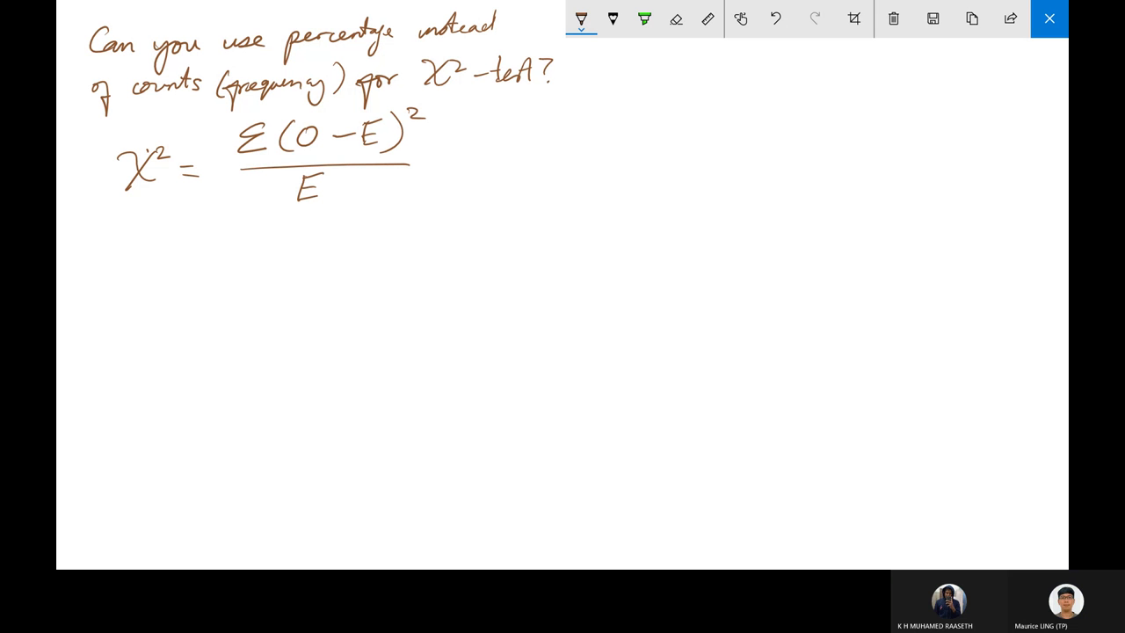
# - Handwrite "df = # categories − 1" below the chi-square formula and close the whiteboard
pyautogui.moveTo(122, 248); pyautogui.dragTo(125, 271)
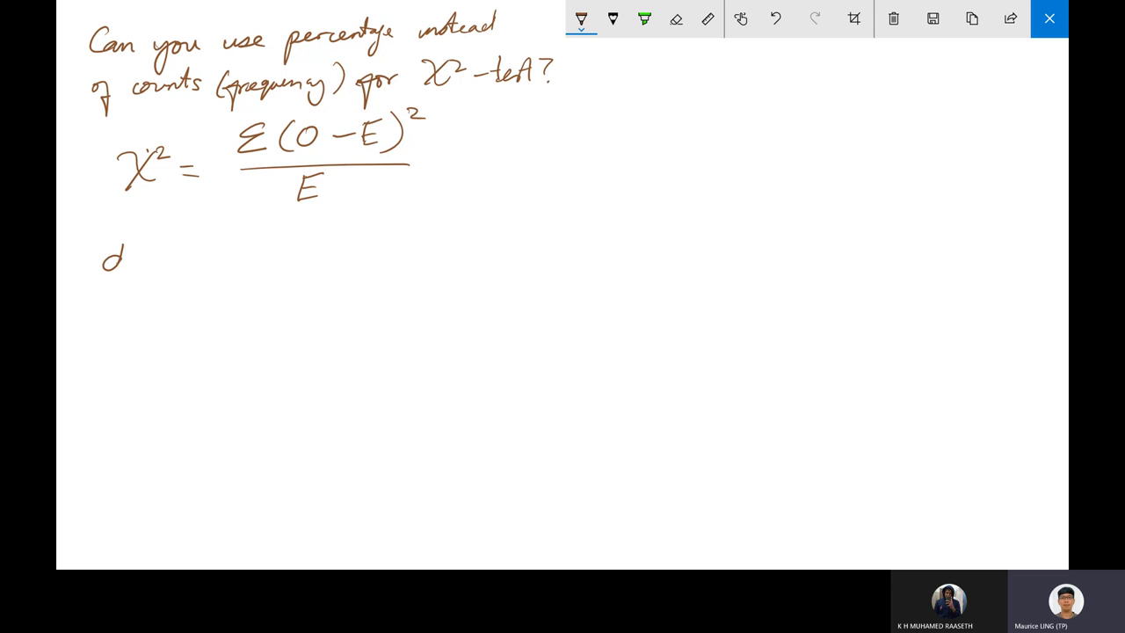
pyautogui.moveTo(145, 233); pyautogui.dragTo(131, 272)
pyautogui.moveTo(128, 255); pyautogui.dragTo(176, 248)
pyautogui.moveTo(162, 258)
pyautogui.mouseDown()
pyautogui.moveTo(229, 247)
pyautogui.moveTo(211, 267)
pyautogui.moveTo(269, 259)
pyautogui.mouseUp()
pyautogui.moveTo(274, 231)
pyautogui.mouseDown()
pyautogui.moveTo(273, 258)
pyautogui.moveTo(282, 242)
pyautogui.moveTo(302, 250)
pyautogui.moveTo(289, 280)
pyautogui.moveTo(330, 234)
pyautogui.moveTo(392, 246)
pyautogui.mouseUp()
pyautogui.moveTo(403, 232); pyautogui.dragTo(406, 255)
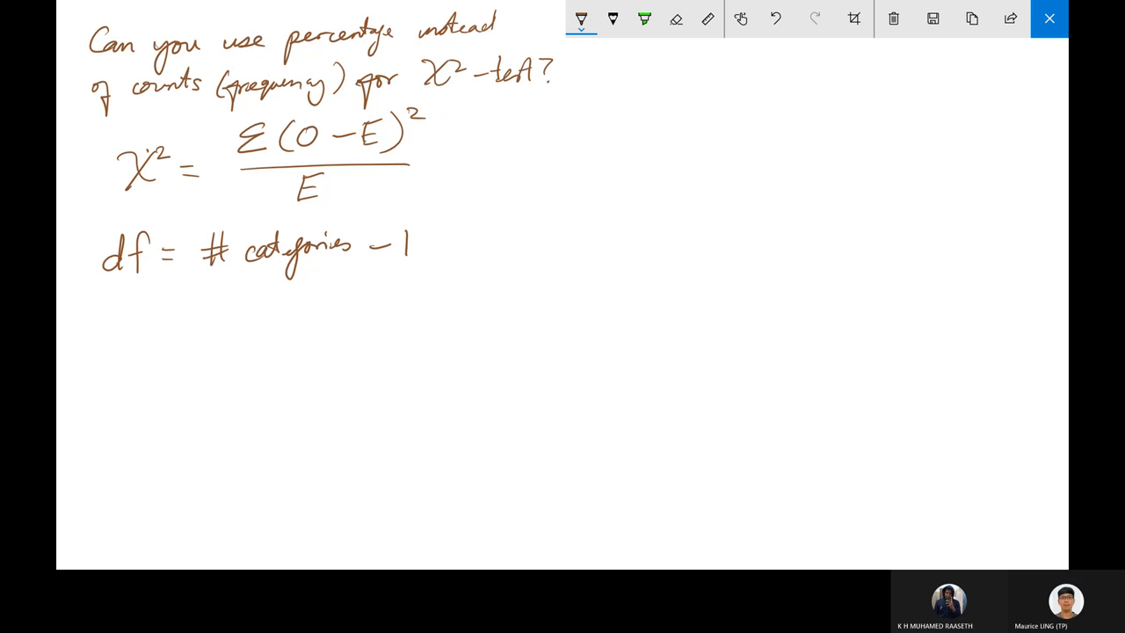
pyautogui.click(1050, 19)
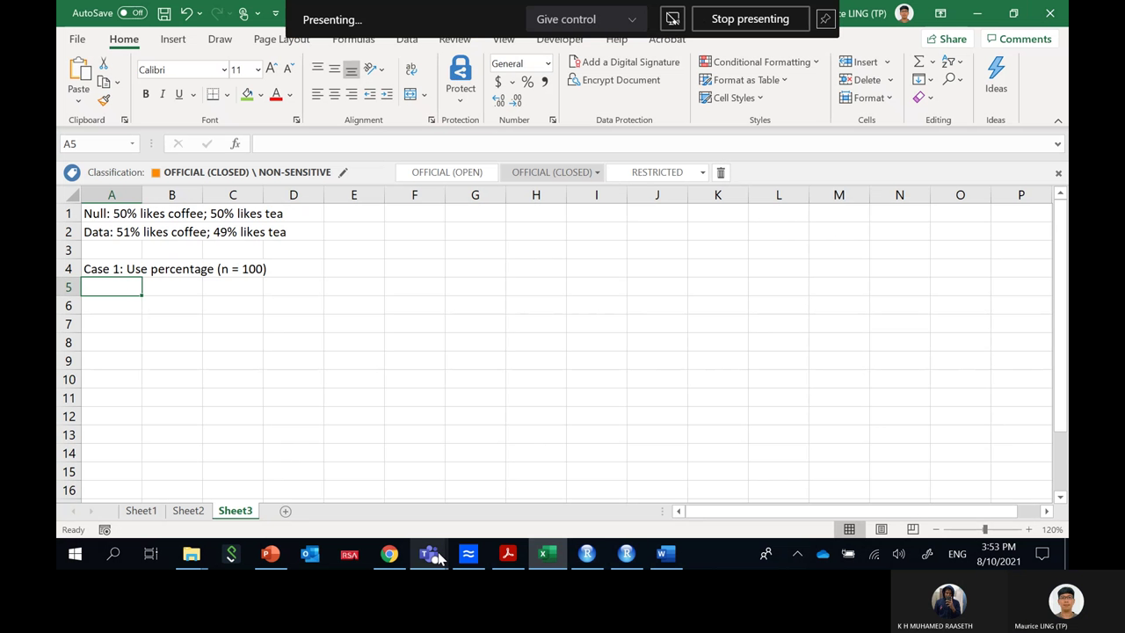
# - Return to the whiteboard, change the pen colour to red and handwrite "t-test / ANOVA" below the df line
pyautogui.moveTo(428, 553)
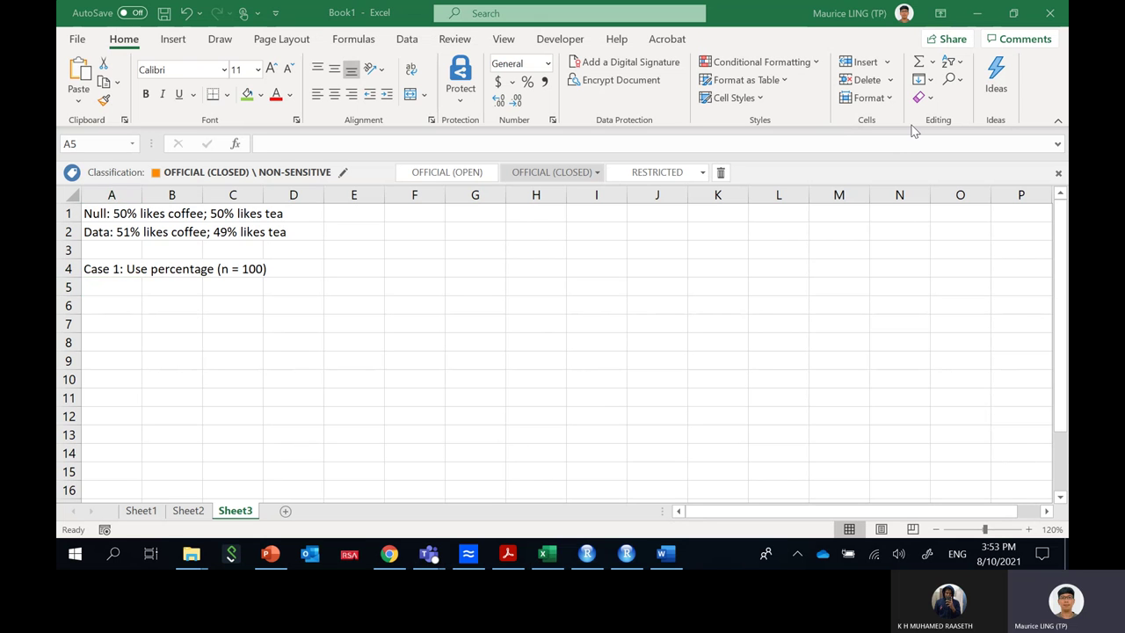
pyautogui.hotkey('alt', 'Tab')
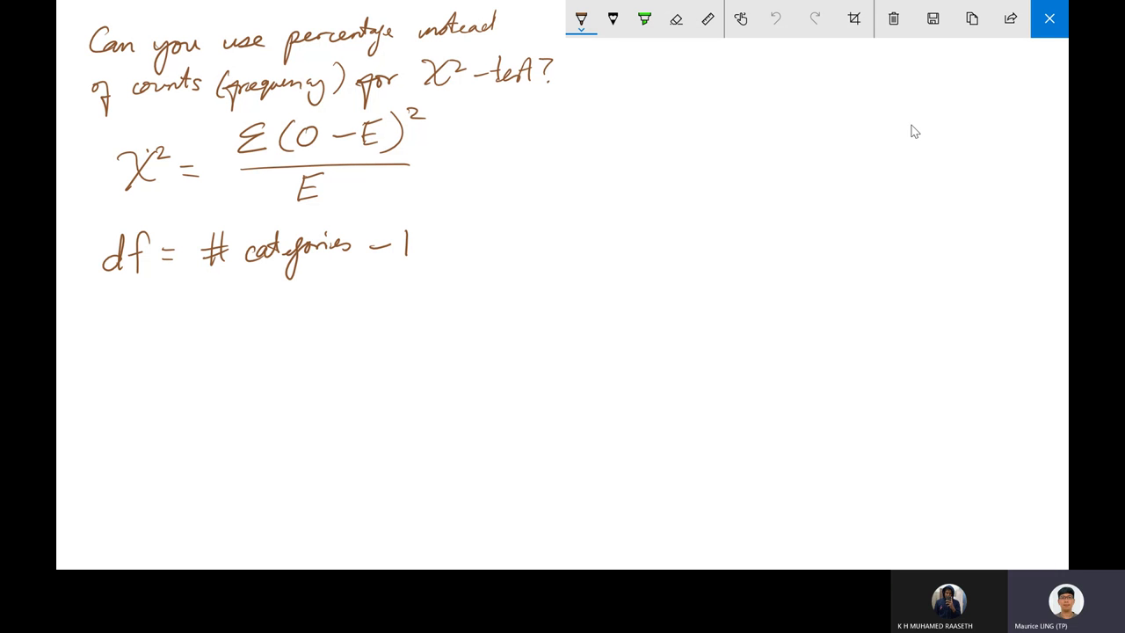
pyautogui.click(581, 19)
pyautogui.click(519, 129)
pyautogui.moveTo(111, 334)
pyautogui.mouseDown()
pyautogui.moveTo(99, 355)
pyautogui.moveTo(143, 341)
pyautogui.mouseUp()
pyautogui.moveTo(150, 324)
pyautogui.mouseDown()
pyautogui.moveTo(151, 345)
pyautogui.moveTo(185, 332)
pyautogui.moveTo(202, 353)
pyautogui.moveTo(225, 330)
pyautogui.moveTo(261, 324)
pyautogui.moveTo(287, 321)
pyautogui.moveTo(296, 340)
pyautogui.mouseUp()
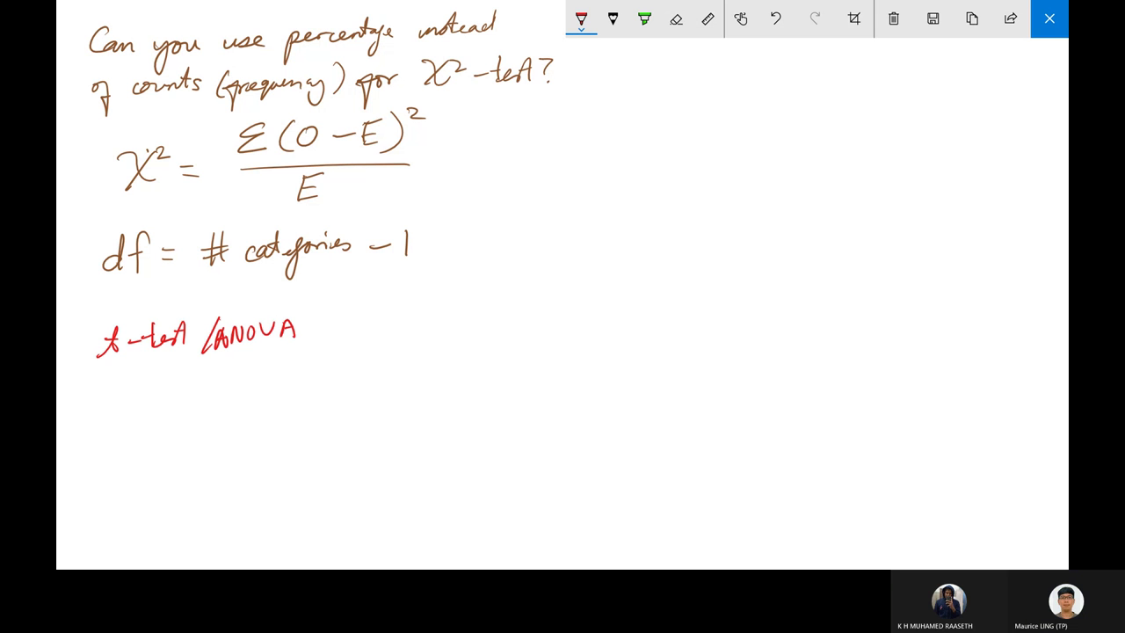
# - Handwrite "df = n − 1" under "t-test / ANOVA" with the n circled, and underline "categories − 1" in the chi-square df line
pyautogui.moveTo(118, 387)
pyautogui.mouseDown()
pyautogui.moveTo(104, 405)
pyautogui.moveTo(118, 404)
pyautogui.mouseUp()
pyautogui.moveTo(139, 368)
pyautogui.mouseDown()
pyautogui.moveTo(125, 404)
pyautogui.moveTo(136, 387)
pyautogui.mouseUp()
pyautogui.moveTo(150, 385)
pyautogui.mouseDown()
pyautogui.moveTo(207, 396)
pyautogui.moveTo(243, 384)
pyautogui.mouseUp()
pyautogui.moveTo(253, 377); pyautogui.dragTo(264, 393)
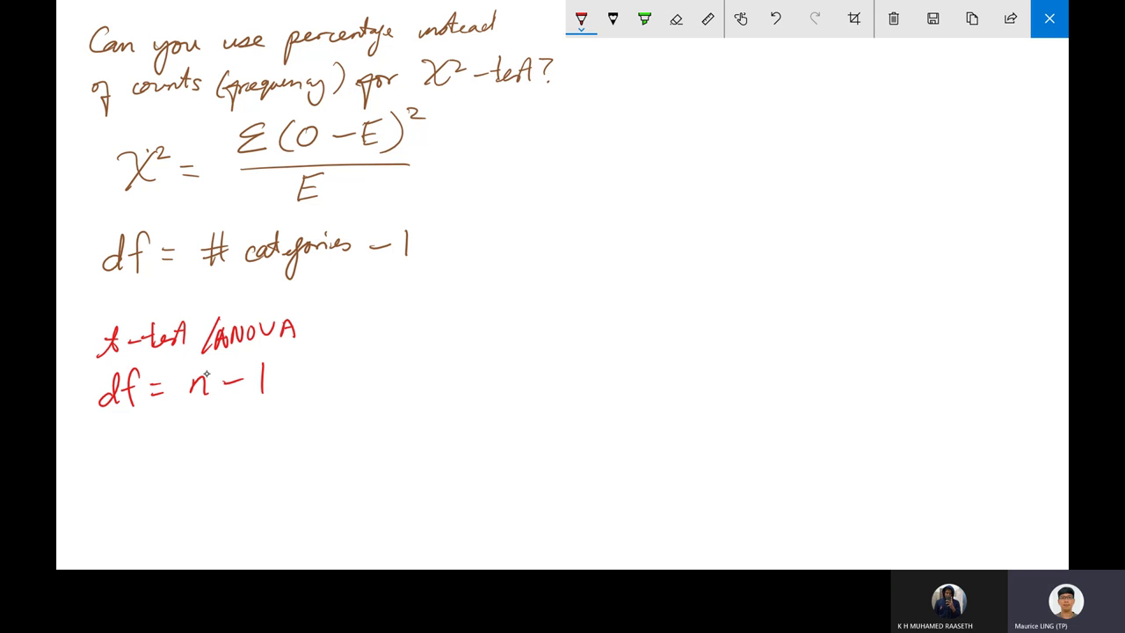
pyautogui.moveTo(211, 361); pyautogui.dragTo(218, 364)
pyautogui.moveTo(251, 271)
pyautogui.mouseDown()
pyautogui.moveTo(389, 266)
pyautogui.moveTo(302, 272)
pyautogui.mouseUp()
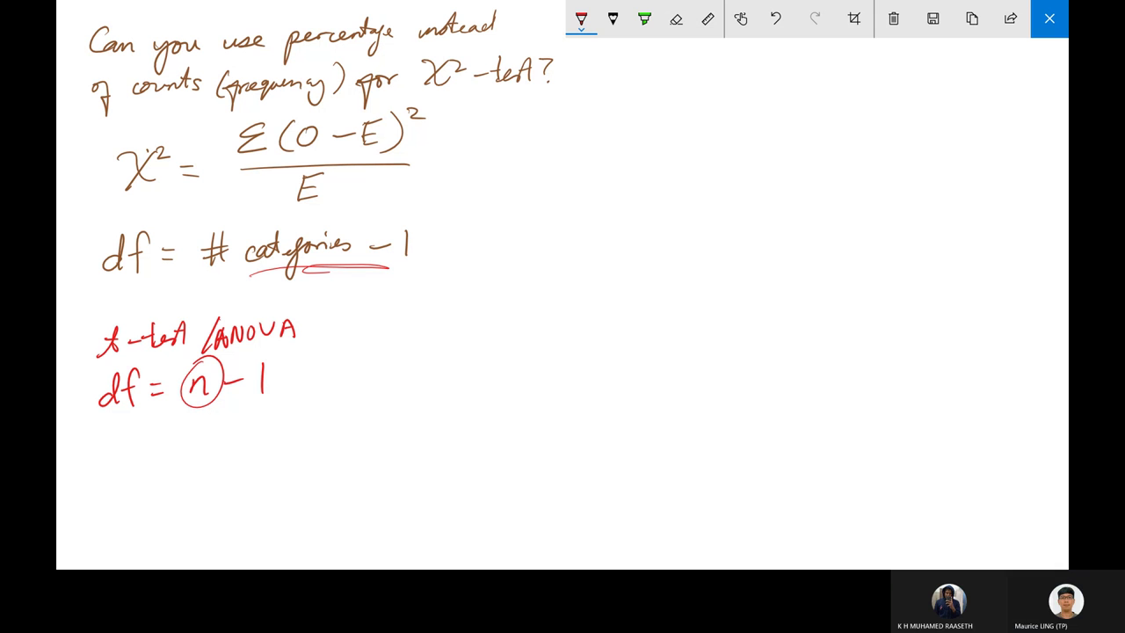
# - Draw a closing brace beside the chi-square and df formulas and label it "Karl Pearson"
pyautogui.moveTo(458, 197); pyautogui.dragTo(433, 262)
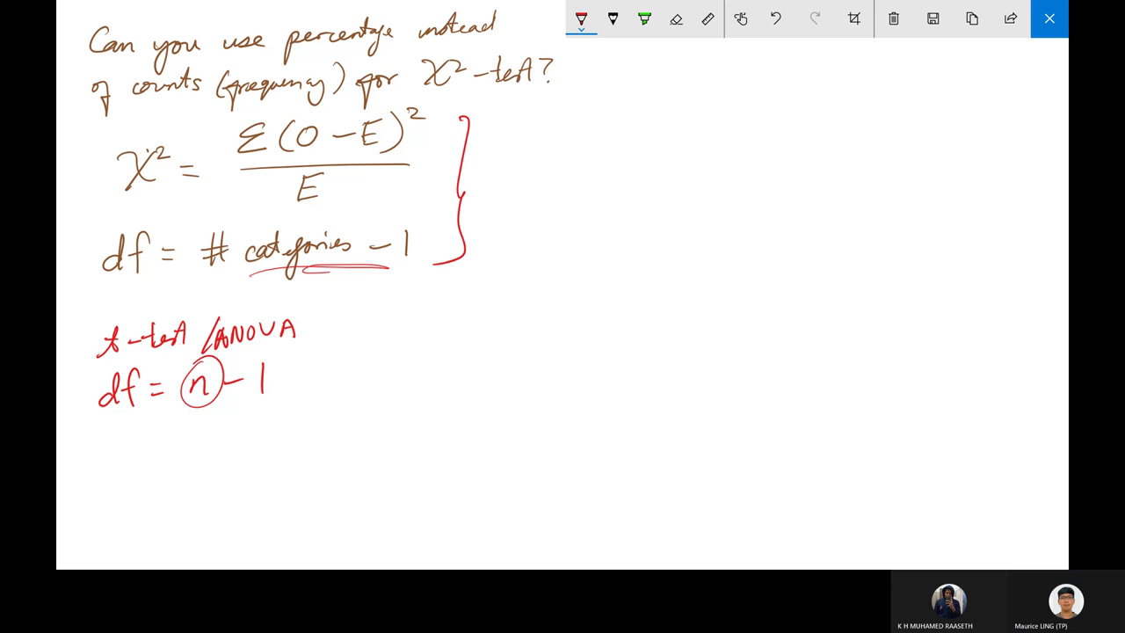
pyautogui.moveTo(501, 172); pyautogui.dragTo(499, 208)
pyautogui.moveTo(520, 169)
pyautogui.mouseDown()
pyautogui.moveTo(523, 202)
pyautogui.moveTo(577, 208)
pyautogui.moveTo(584, 188)
pyautogui.mouseUp()
pyautogui.moveTo(587, 199)
pyautogui.mouseDown()
pyautogui.moveTo(656, 190)
pyautogui.moveTo(687, 204)
pyautogui.mouseUp()
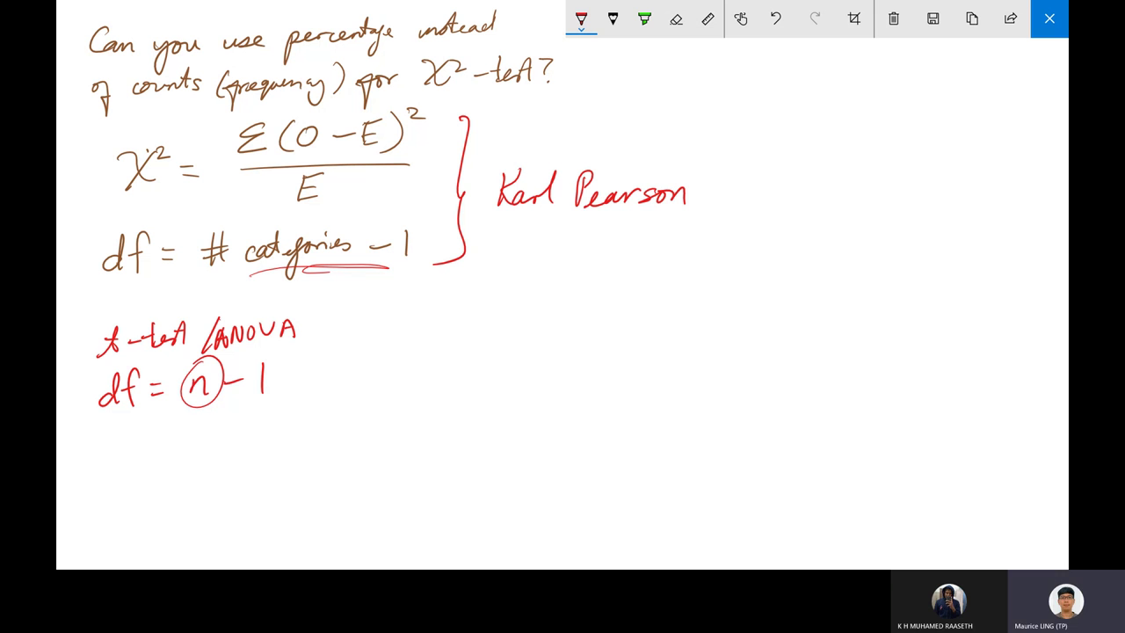
# - Handwrite "Ronald Fisher" with an arrow pointing to the t-test / ANOVA note, and link it to "Karl Pearson" with a double-headed arrow
pyautogui.moveTo(448, 335)
pyautogui.mouseDown()
pyautogui.moveTo(334, 336)
pyautogui.moveTo(352, 361)
pyautogui.mouseUp()
pyautogui.moveTo(475, 318)
pyautogui.mouseDown()
pyautogui.moveTo(473, 356)
pyautogui.moveTo(519, 343)
pyautogui.moveTo(568, 348)
pyautogui.moveTo(575, 319)
pyautogui.mouseUp()
pyautogui.click(506, 345)
pyautogui.moveTo(594, 327)
pyautogui.mouseDown()
pyautogui.moveTo(608, 324)
pyautogui.moveTo(592, 352)
pyautogui.mouseUp()
pyautogui.moveTo(590, 343); pyautogui.dragTo(627, 348)
pyautogui.moveTo(633, 318)
pyautogui.mouseDown()
pyautogui.moveTo(639, 348)
pyautogui.moveTo(666, 338)
pyautogui.mouseUp()
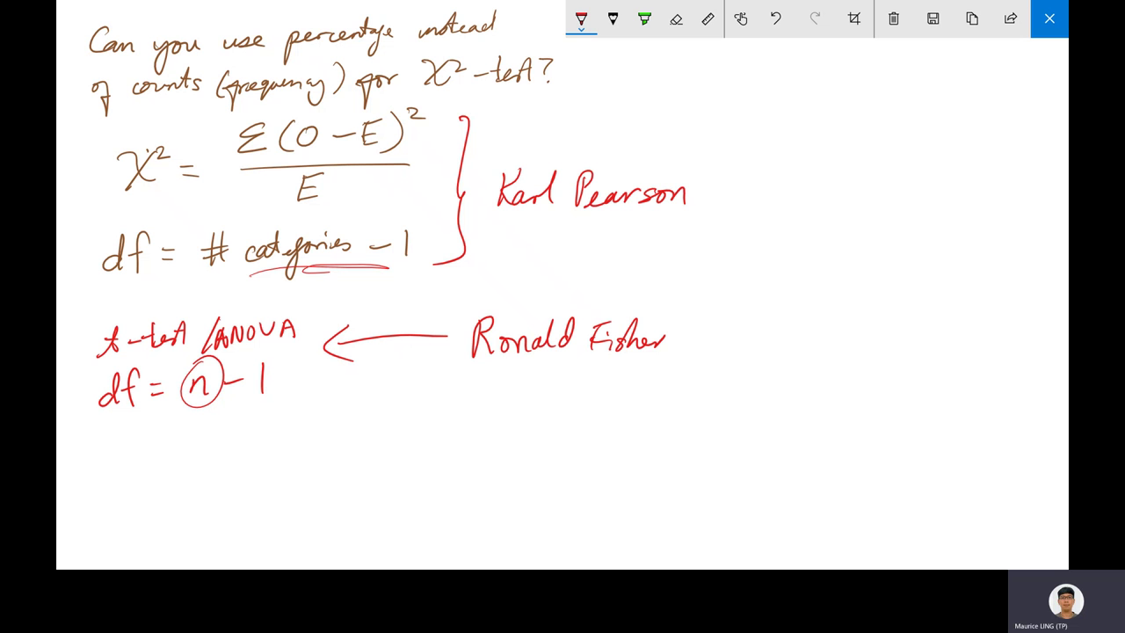
pyautogui.moveTo(597, 226)
pyautogui.mouseDown()
pyautogui.moveTo(604, 218)
pyautogui.moveTo(615, 226)
pyautogui.mouseUp()
pyautogui.moveTo(605, 220)
pyautogui.mouseDown()
pyautogui.moveTo(602, 290)
pyautogui.moveTo(613, 283)
pyautogui.mouseUp()
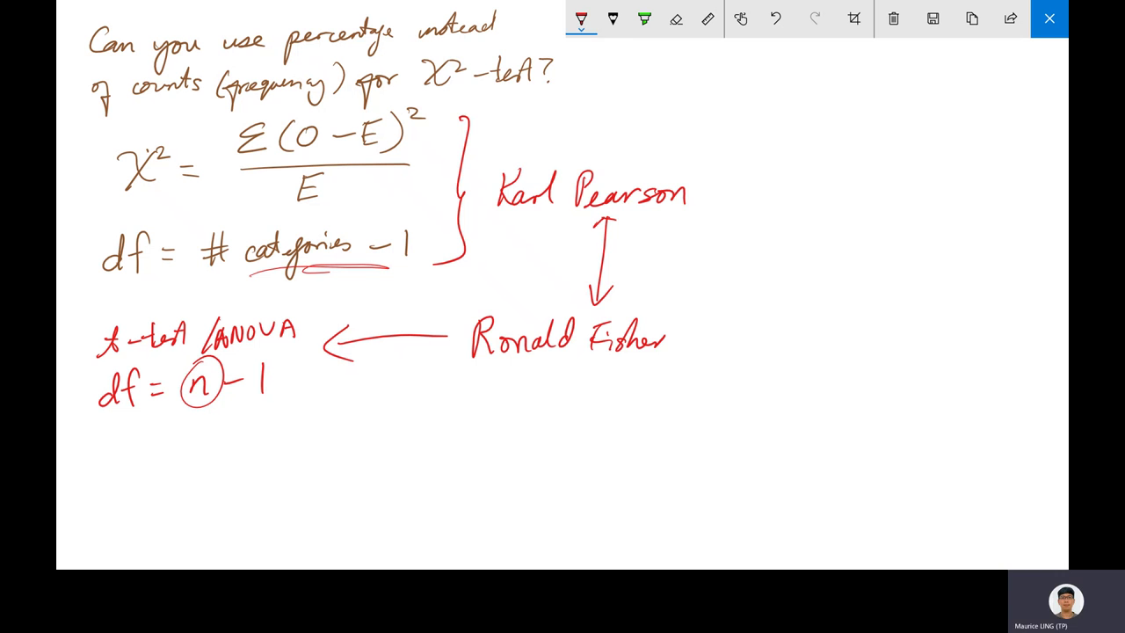
# - Change the pen colour to blue and draw a curved arrow pointing to the chi-square formula
pyautogui.click(581, 18)
pyautogui.click(632, 178)
pyautogui.moveTo(417, 171); pyautogui.dragTo(680, 103)
pyautogui.moveTo(431, 153)
pyautogui.mouseDown()
pyautogui.moveTo(417, 171)
pyautogui.moveTo(437, 176)
pyautogui.mouseUp()
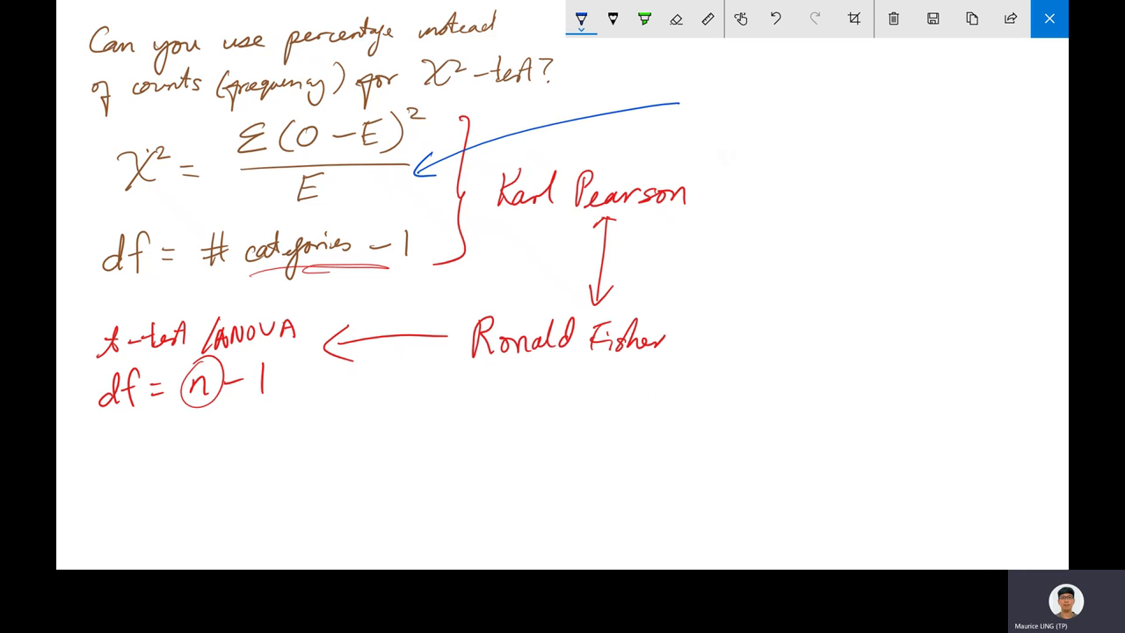
# - Handwrite "sample size (n) seems missing" at the tail of the blue arrow
pyautogui.moveTo(708, 95)
pyautogui.mouseDown()
pyautogui.moveTo(698, 110)
pyautogui.moveTo(839, 109)
pyautogui.moveTo(865, 86)
pyautogui.moveTo(852, 111)
pyautogui.moveTo(848, 99)
pyautogui.moveTo(884, 109)
pyautogui.mouseUp()
pyautogui.click(880, 97)
pyautogui.moveTo(889, 86)
pyautogui.mouseDown()
pyautogui.moveTo(893, 111)
pyautogui.moveTo(955, 109)
pyautogui.mouseUp()
pyautogui.moveTo(958, 109)
pyautogui.mouseDown()
pyautogui.moveTo(976, 109)
pyautogui.moveTo(983, 93)
pyautogui.mouseUp()
pyautogui.moveTo(723, 154)
pyautogui.mouseDown()
pyautogui.moveTo(782, 146)
pyautogui.moveTo(790, 176)
pyautogui.moveTo(783, 167)
pyautogui.mouseUp()
pyautogui.click(779, 131)
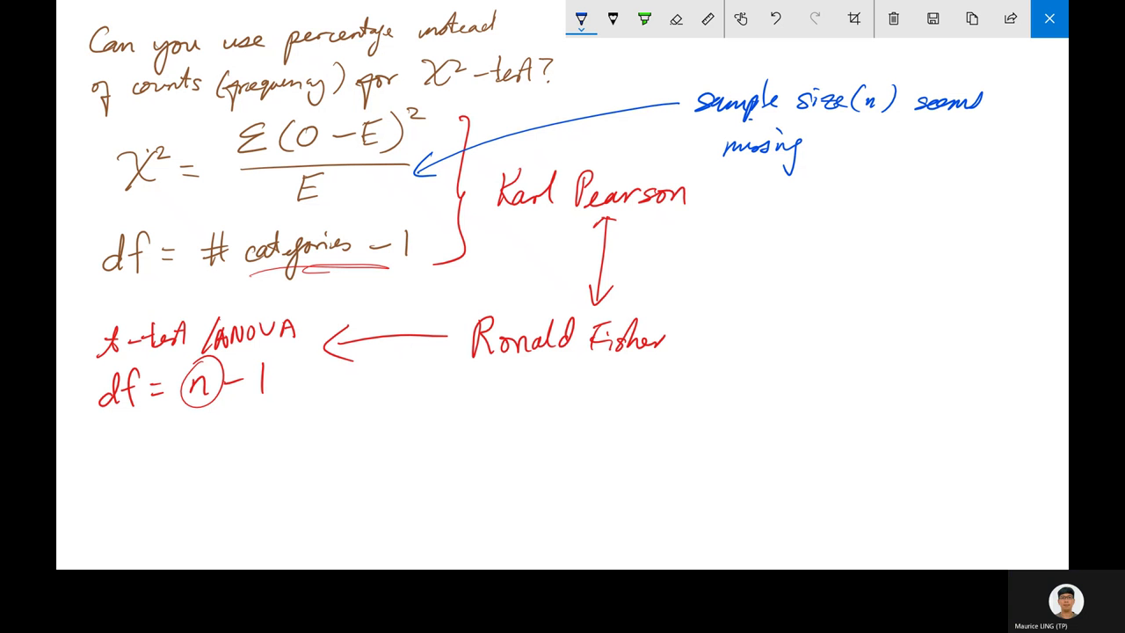
# - Draw an upward arrow to "missing" and handwrite "cannot use proportion/percentage" beneath it
pyautogui.moveTo(765, 189)
pyautogui.mouseDown()
pyautogui.moveTo(792, 186)
pyautogui.moveTo(766, 253)
pyautogui.mouseUp()
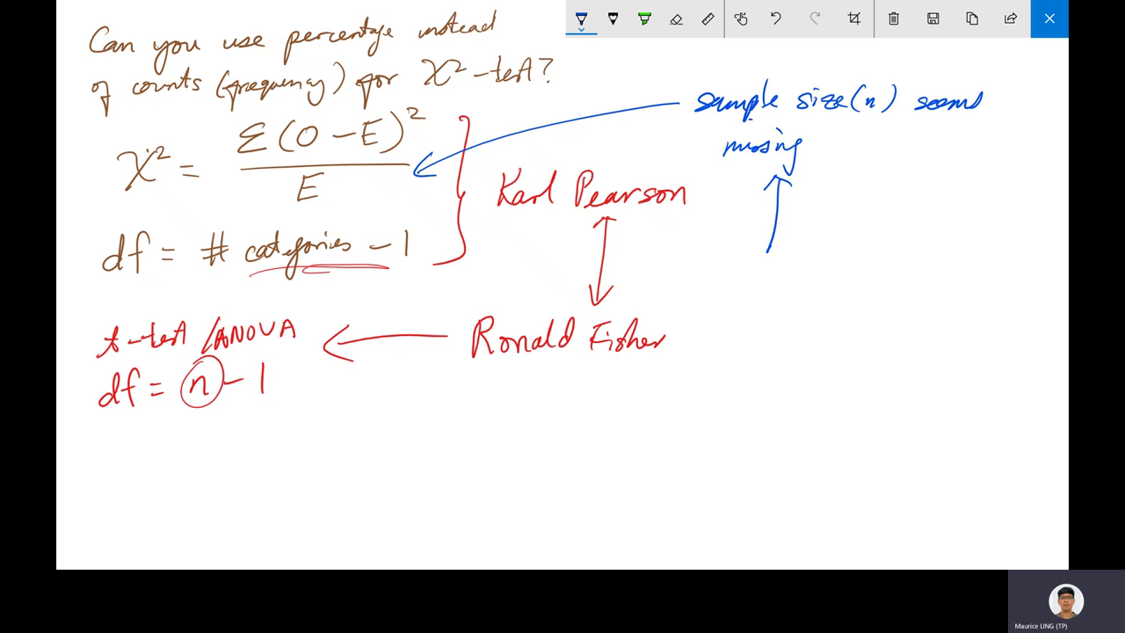
pyautogui.moveTo(747, 267); pyautogui.dragTo(748, 280)
pyautogui.moveTo(759, 268)
pyautogui.mouseDown()
pyautogui.moveTo(761, 279)
pyautogui.moveTo(811, 274)
pyautogui.mouseUp()
pyautogui.moveTo(816, 248)
pyautogui.mouseDown()
pyautogui.moveTo(814, 276)
pyautogui.moveTo(821, 262)
pyautogui.mouseUp()
pyautogui.moveTo(837, 264); pyautogui.dragTo(862, 276)
pyautogui.moveTo(865, 269); pyautogui.dragTo(936, 268)
pyautogui.moveTo(940, 264)
pyautogui.mouseDown()
pyautogui.moveTo(953, 274)
pyautogui.moveTo(976, 256)
pyautogui.moveTo(978, 267)
pyautogui.mouseUp()
pyautogui.moveTo(980, 258); pyautogui.dragTo(1031, 239)
pyautogui.moveTo(742, 306)
pyautogui.mouseDown()
pyautogui.moveTo(738, 335)
pyautogui.moveTo(749, 318)
pyautogui.mouseUp()
pyautogui.moveTo(753, 313); pyautogui.dragTo(780, 307)
pyautogui.moveTo(800, 303); pyautogui.dragTo(855, 313)
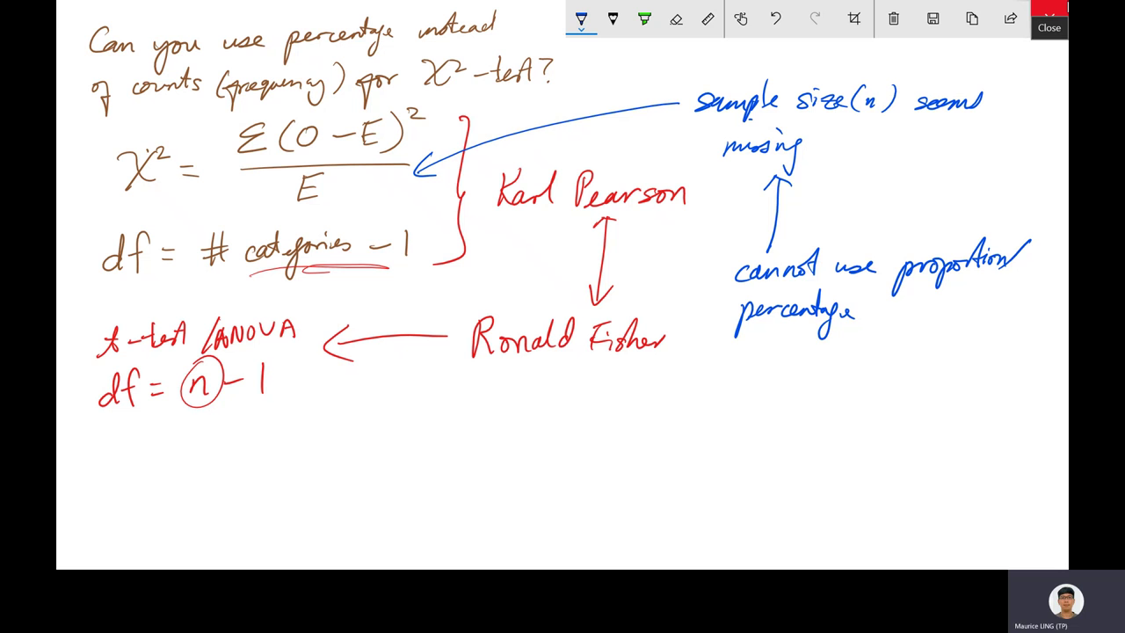
# - Close the whiteboard to return to the Excel sheet and enter the column headers "Expected" in B6 and "Observed" in C6
pyautogui.click(1049, 9)
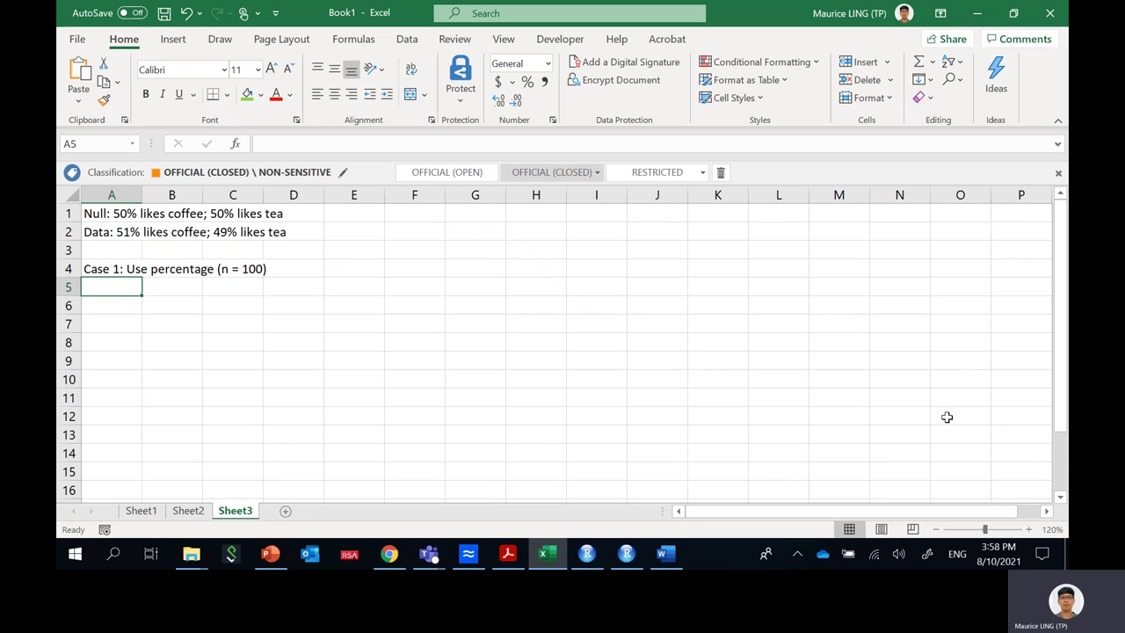
pyautogui.press('Down')
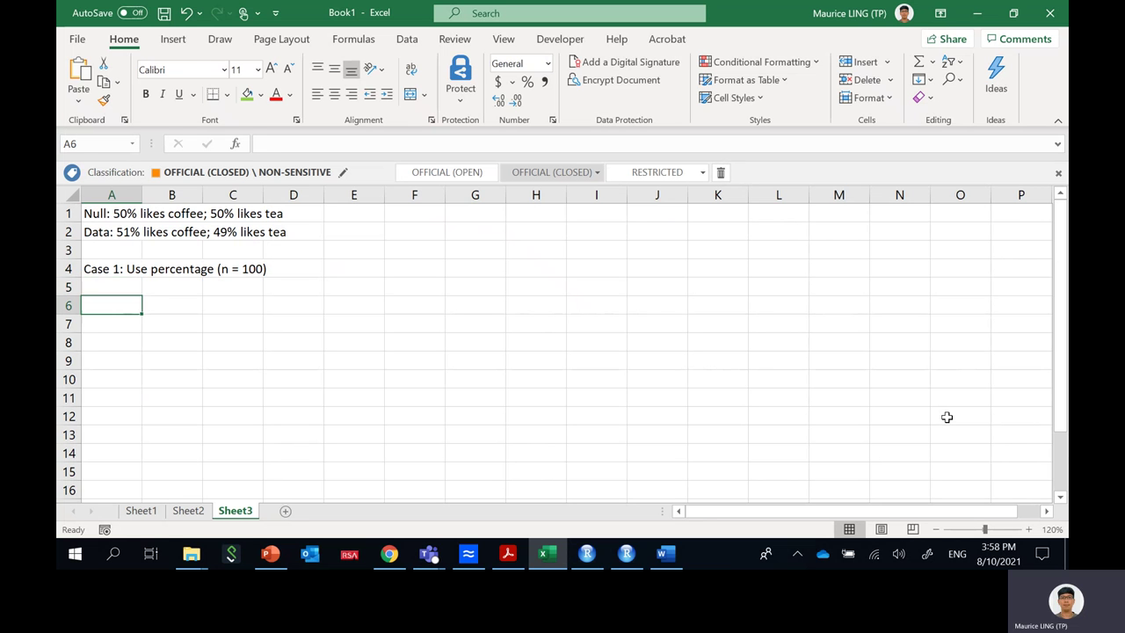
pyautogui.press('Right')
pyautogui.write('exo')
pyautogui.press('BackSpace')
pyautogui.press('BackSpace')
pyautogui.press('BackSpace')
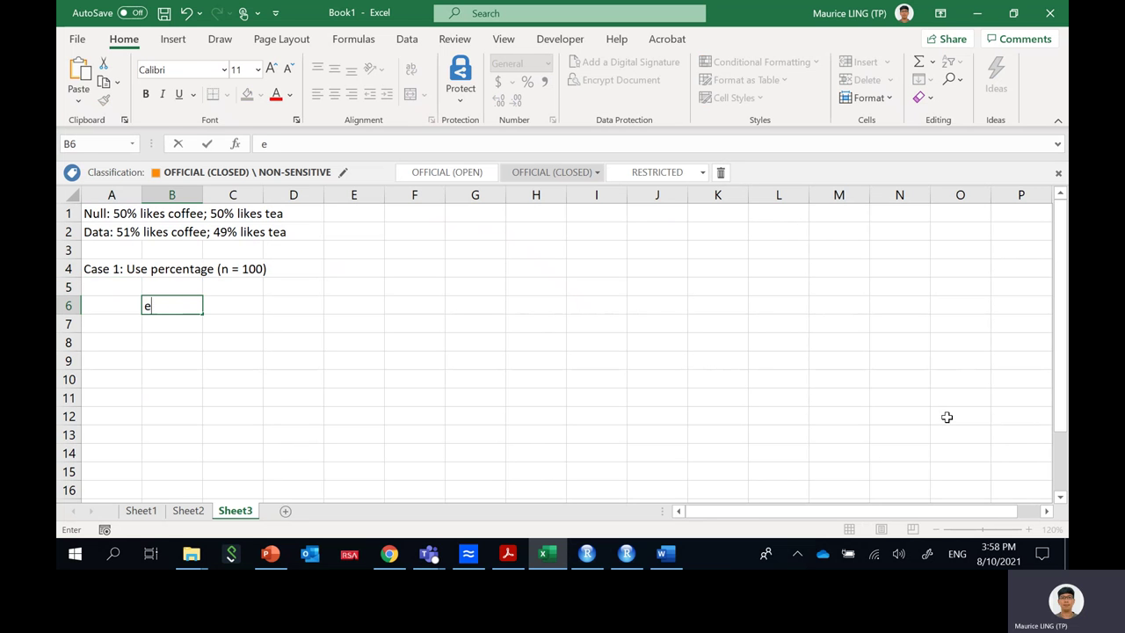
pyautogui.write('Expected')
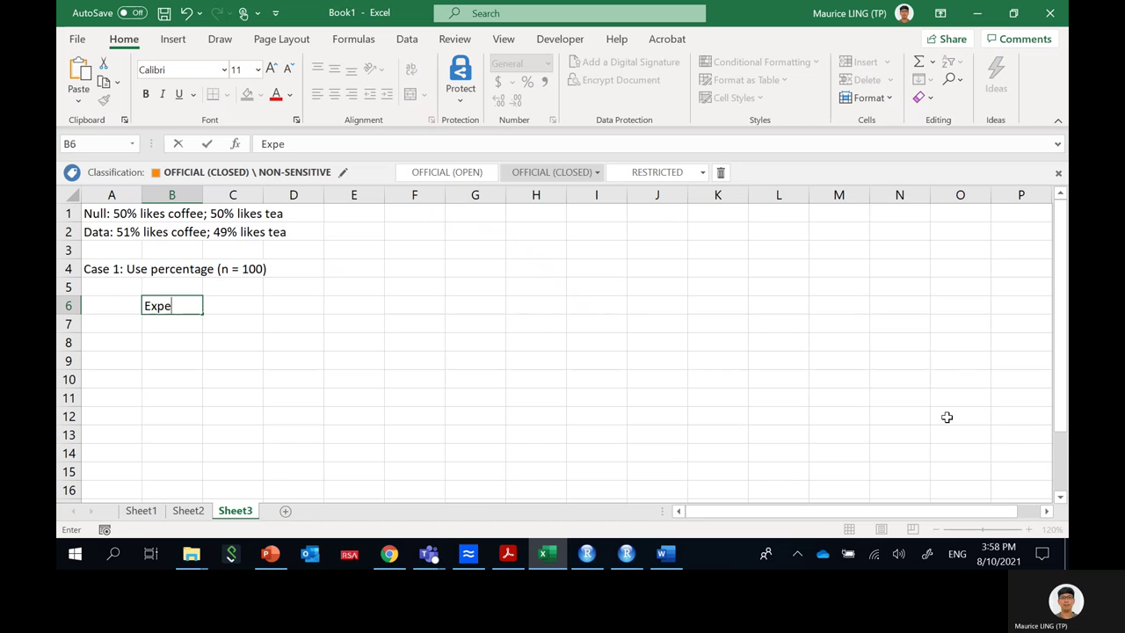
pyautogui.press('Right')
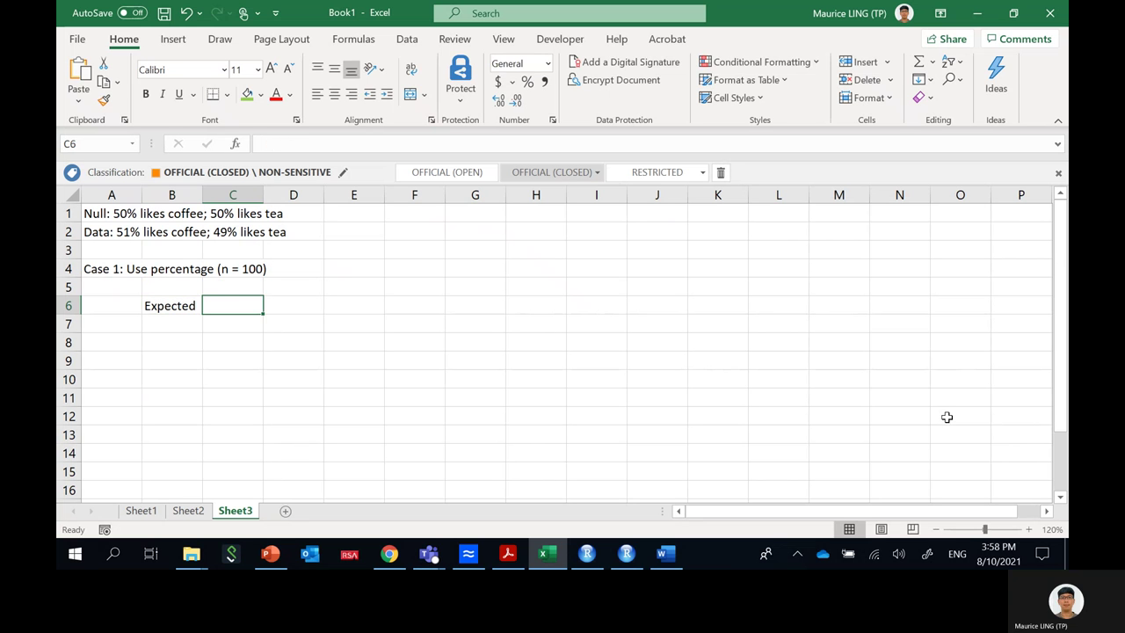
pyautogui.write('Observed')
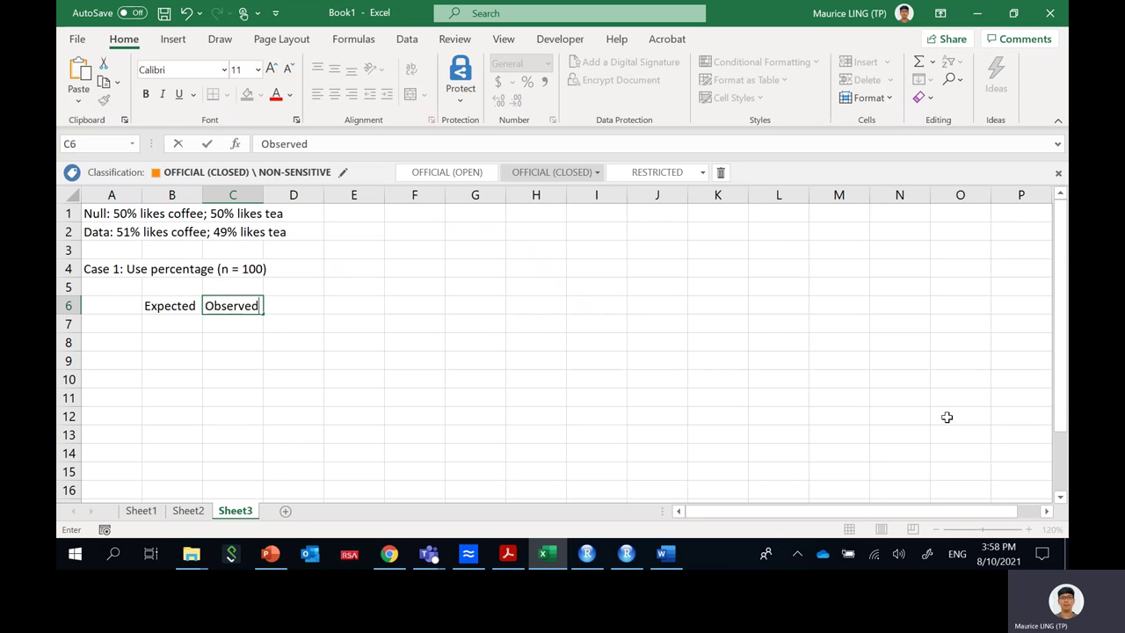
pyautogui.press('Return')
# - Enter the row labels "Coffee" in A7 and "Tea" in A8
pyautogui.press('Left')
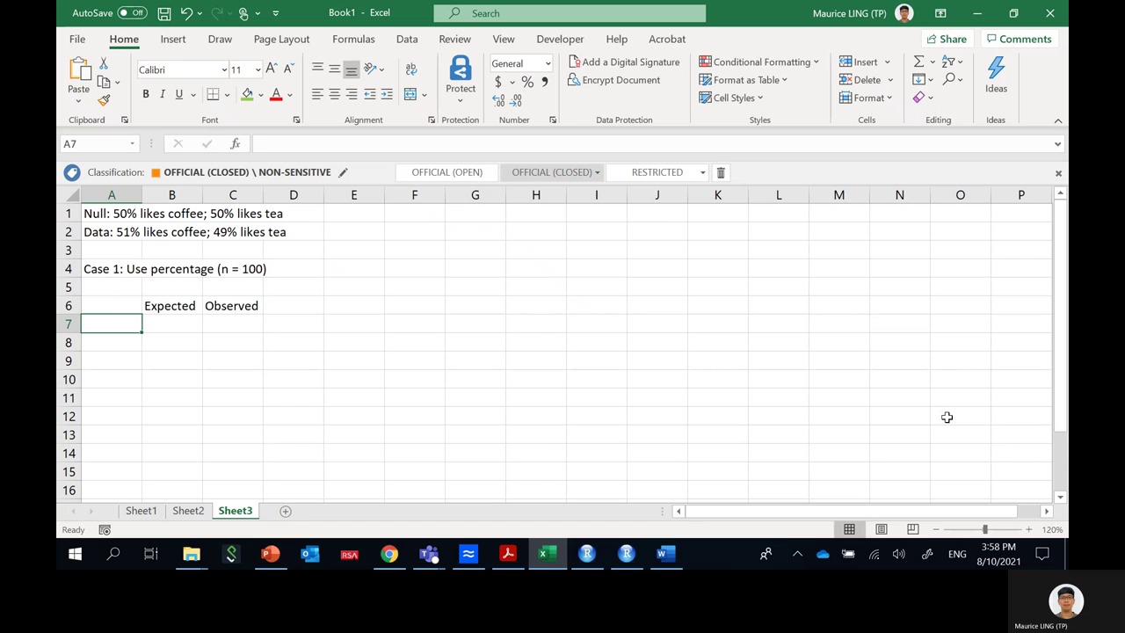
pyautogui.write('Coffee')
pyautogui.press('Return')
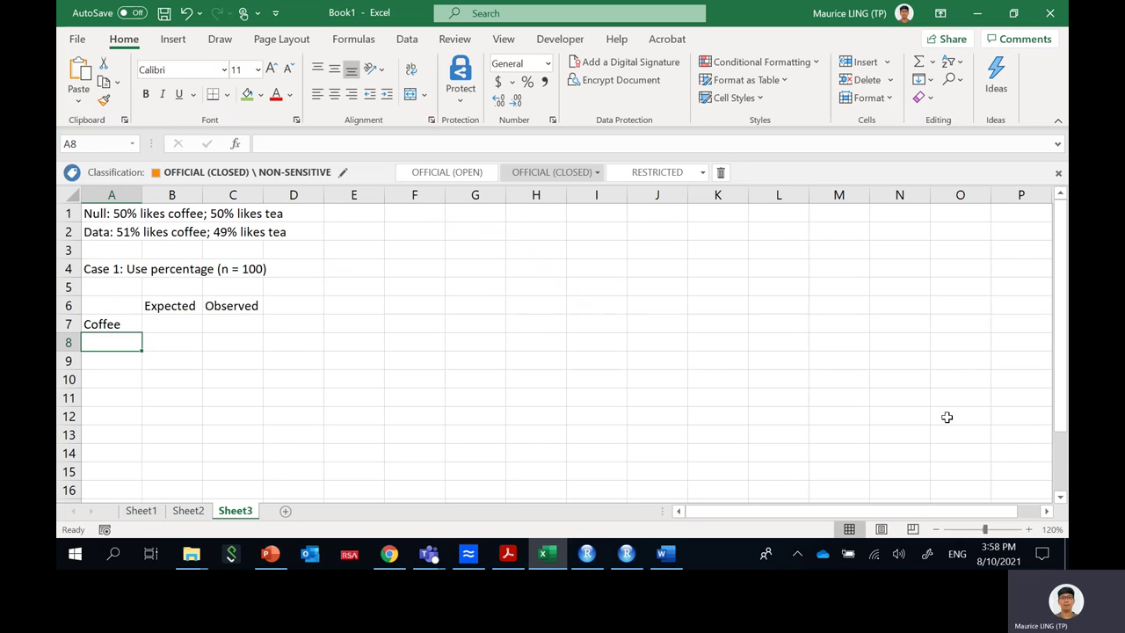
pyautogui.write('Tes=a')
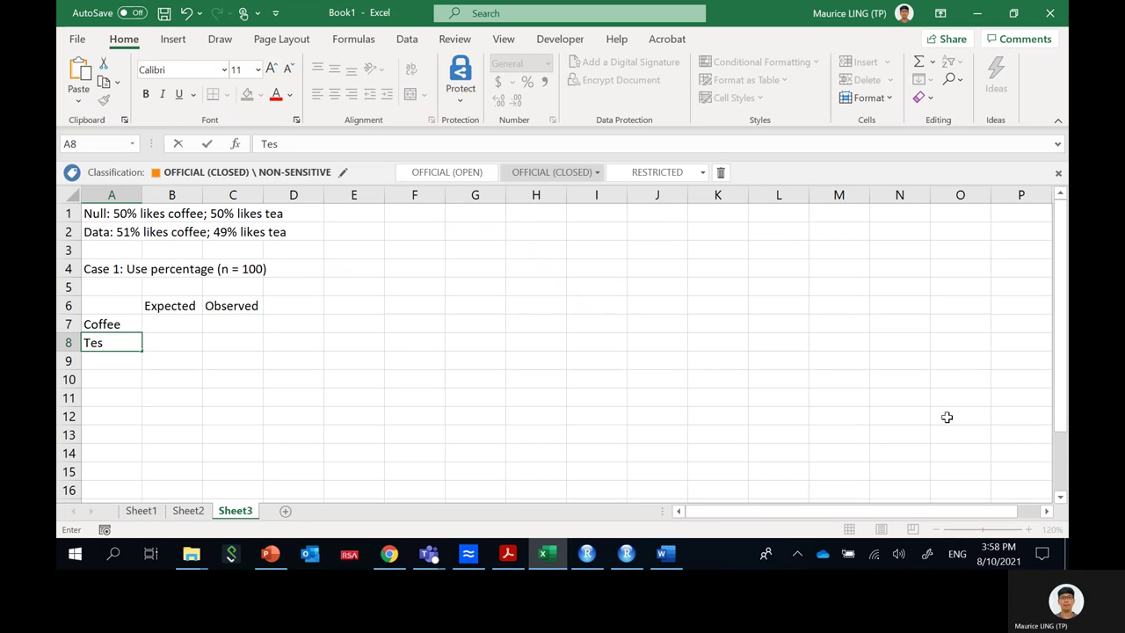
pyautogui.press('BackSpace')
pyautogui.press('BackSpace')
pyautogui.press('BackSpace')
pyautogui.write('a')
pyautogui.press('Tab')
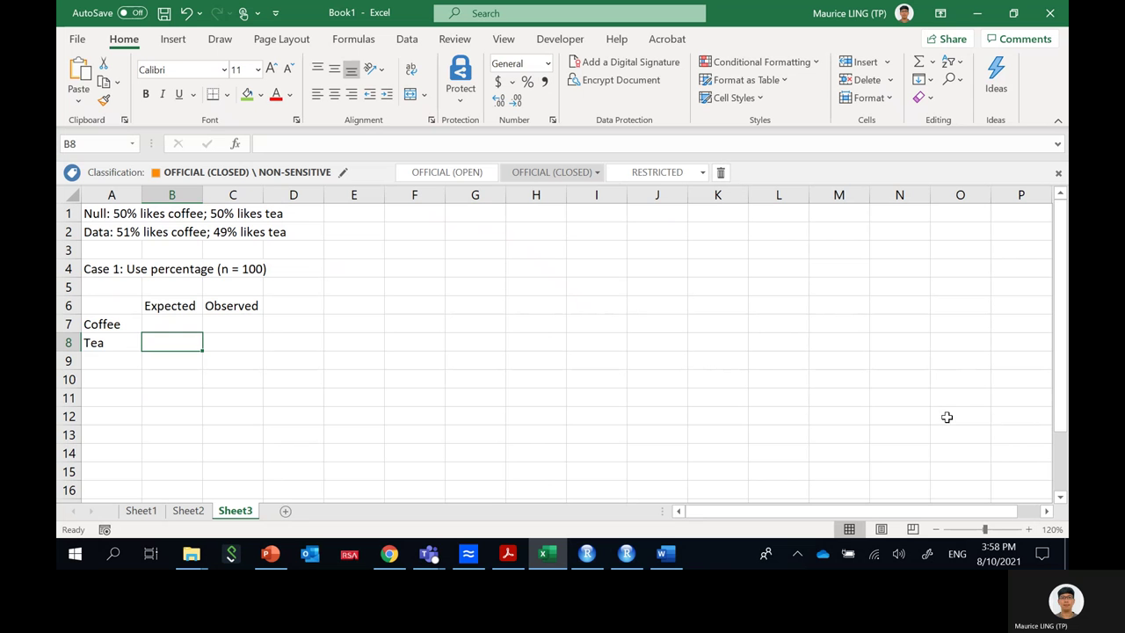
# - Enter 50 as the expected value for both Coffee and Tea in B7:B8
pyautogui.press('Up')
pyautogui.write('50')
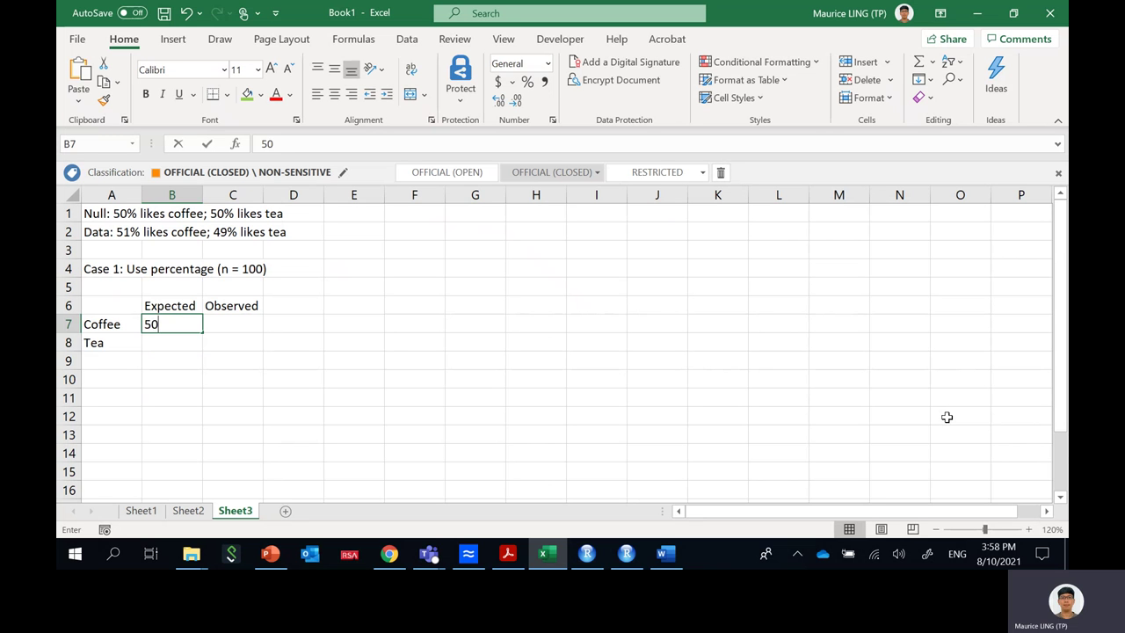
pyautogui.press('Return')
pyautogui.write('50')
pyautogui.press('Return')
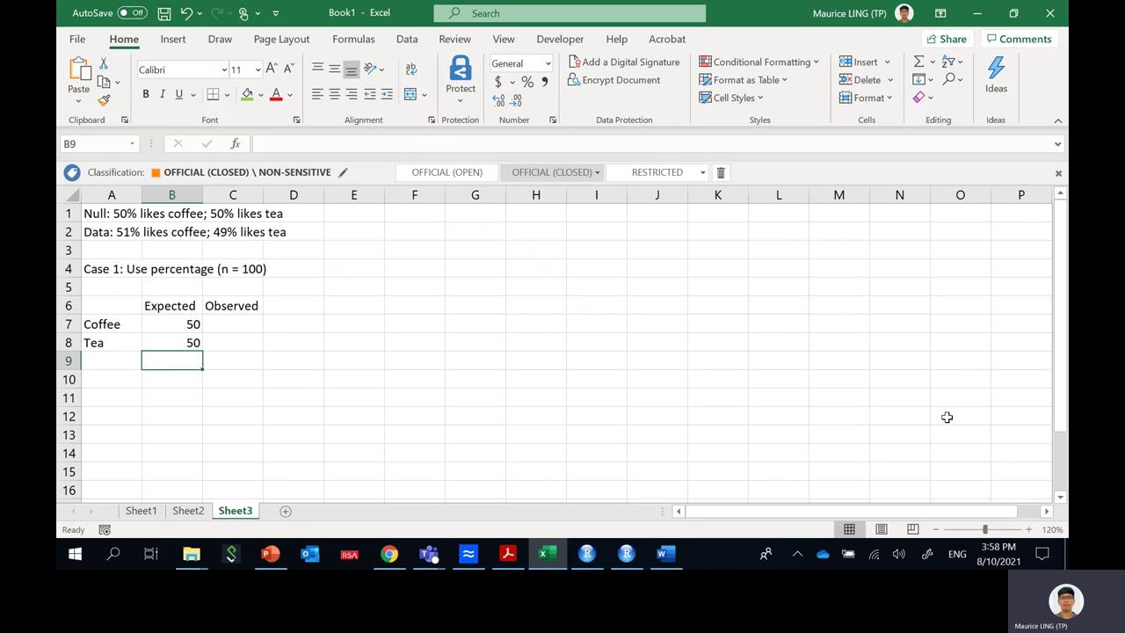
# - Enter the observed values 51 for Coffee in C7 and 49 for Tea in C8
pyautogui.press('Right')
pyautogui.press('Up')
pyautogui.press('Up')
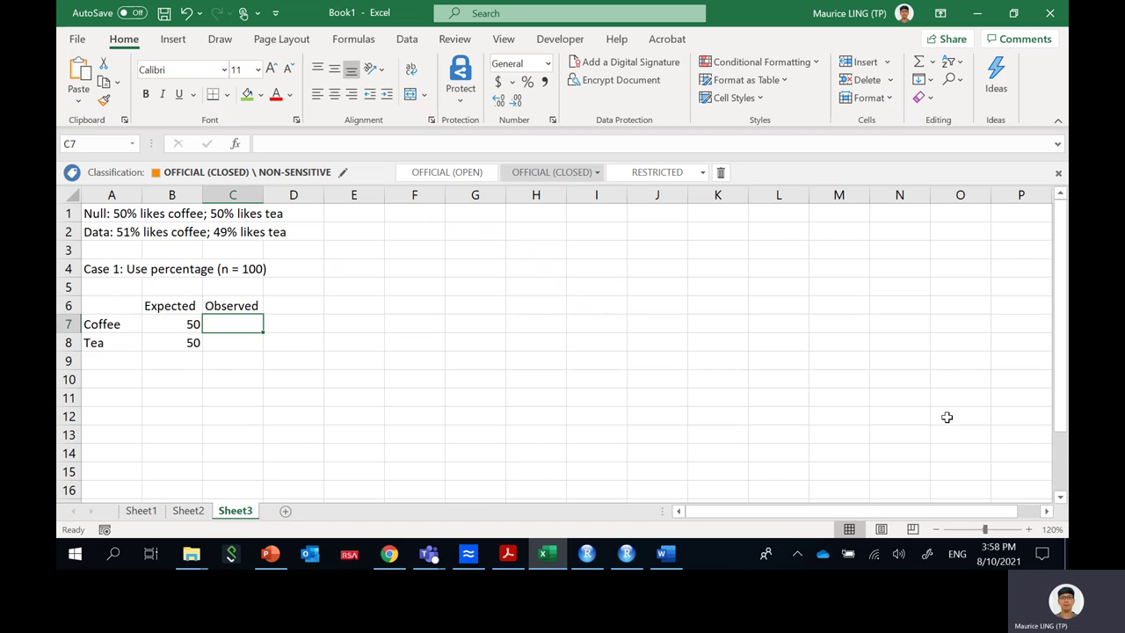
pyautogui.write('51')
pyautogui.press('Return')
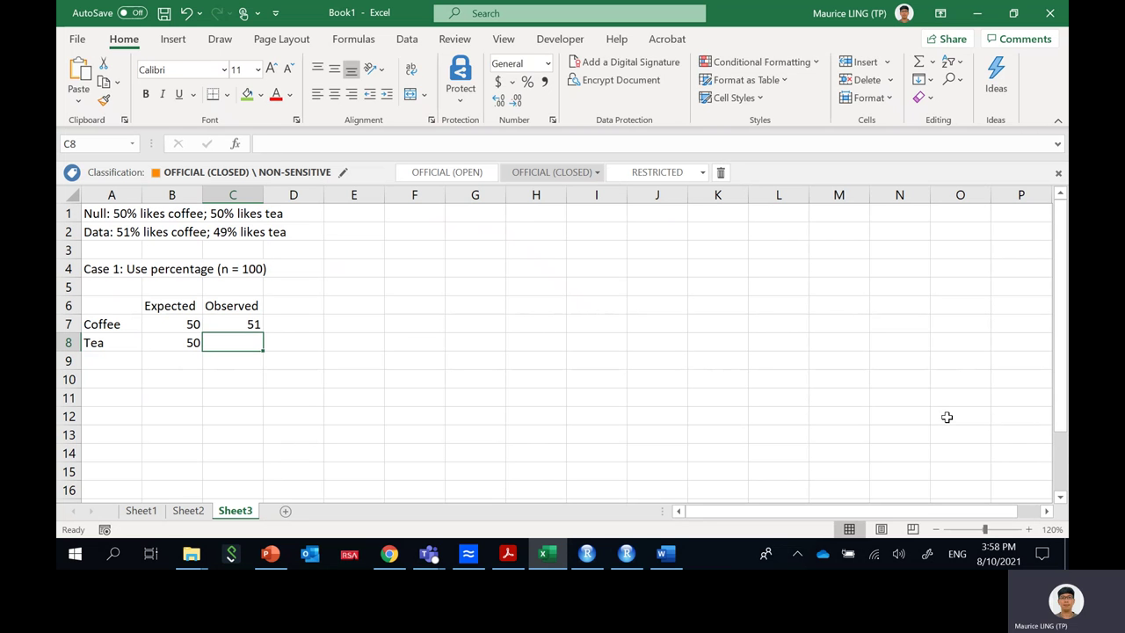
pyautogui.write('49')
pyautogui.press('Return')
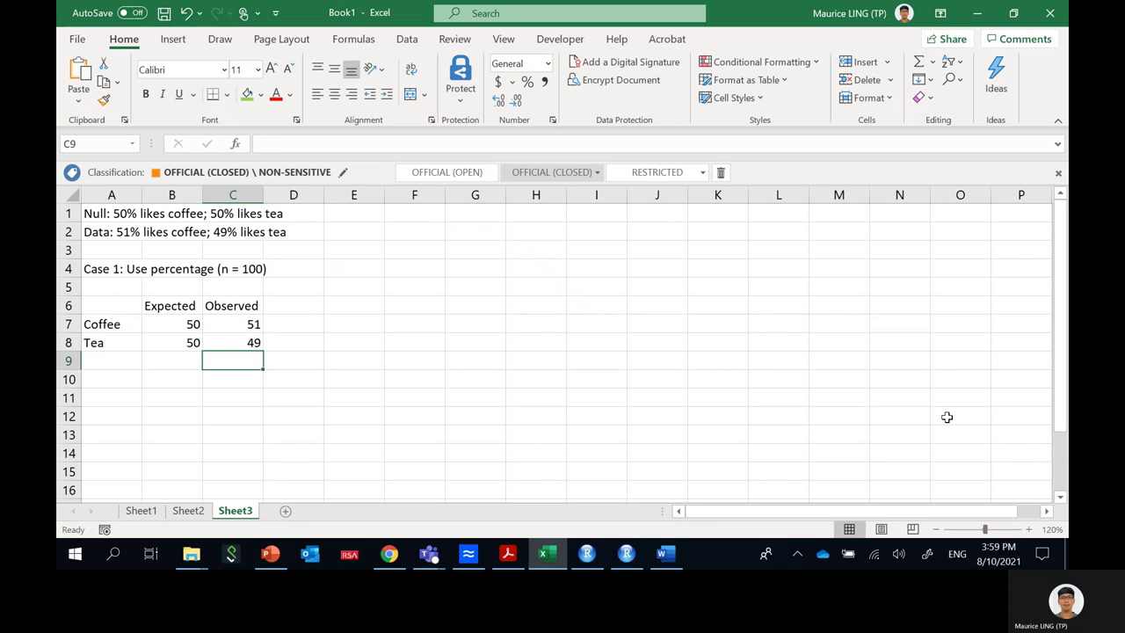
# - Label B10 "p-value" and compute it in C10 with =CHISQ.TEST(C7:C8,B7:B8)
pyautogui.press('Down')
pyautogui.press('Left')
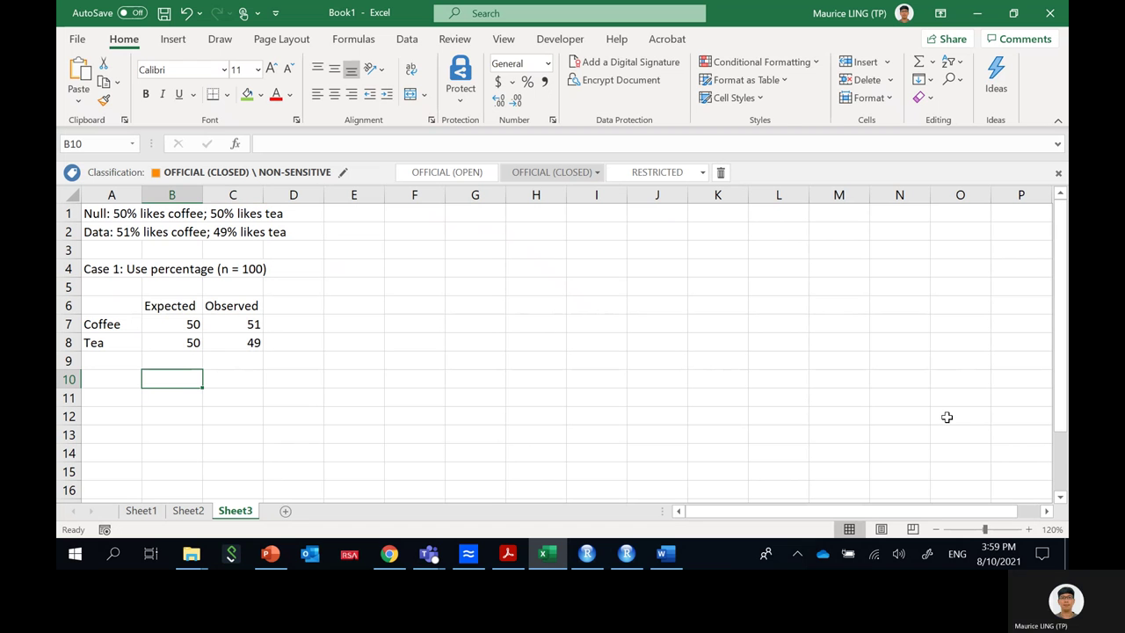
pyautogui.write('p-value')
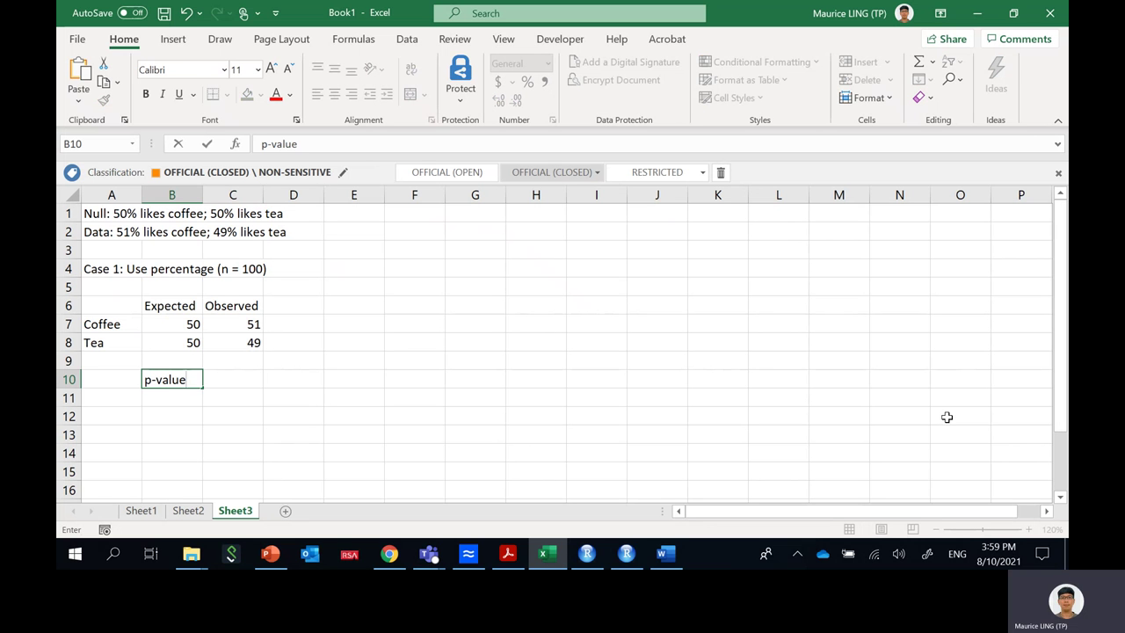
pyautogui.press('Tab')
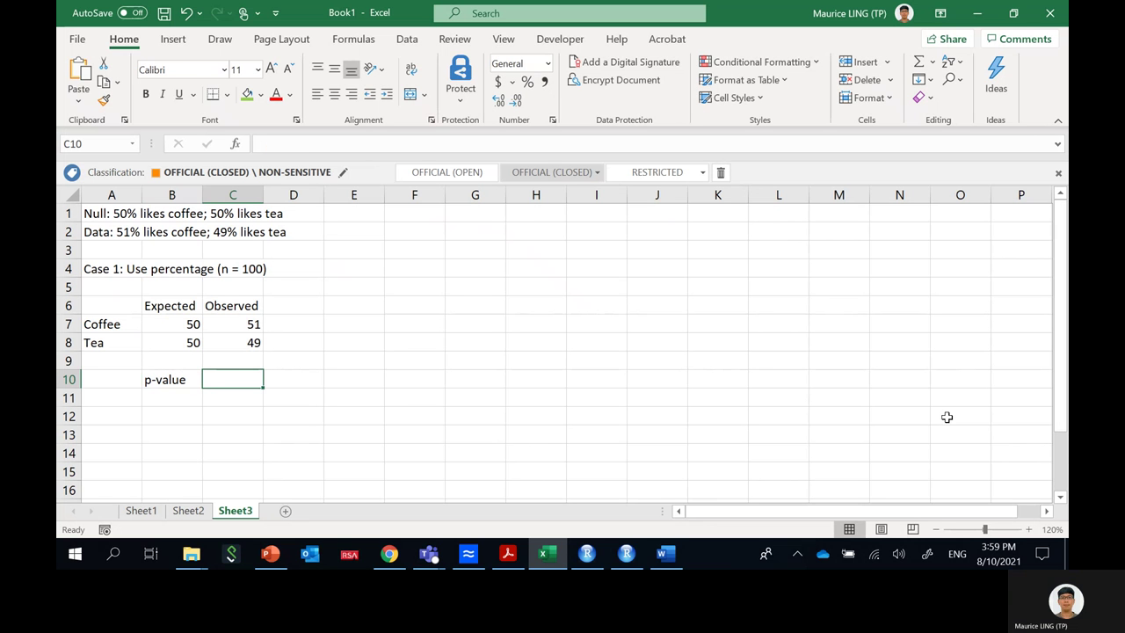
pyautogui.write('=chi')
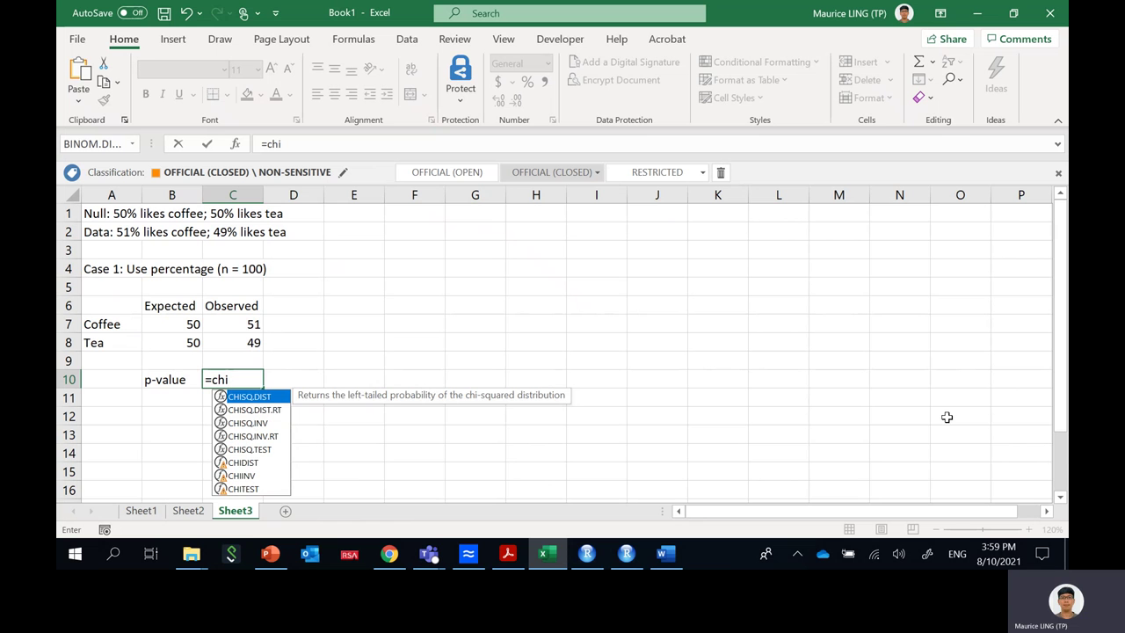
pyautogui.doubleClick(264, 450)
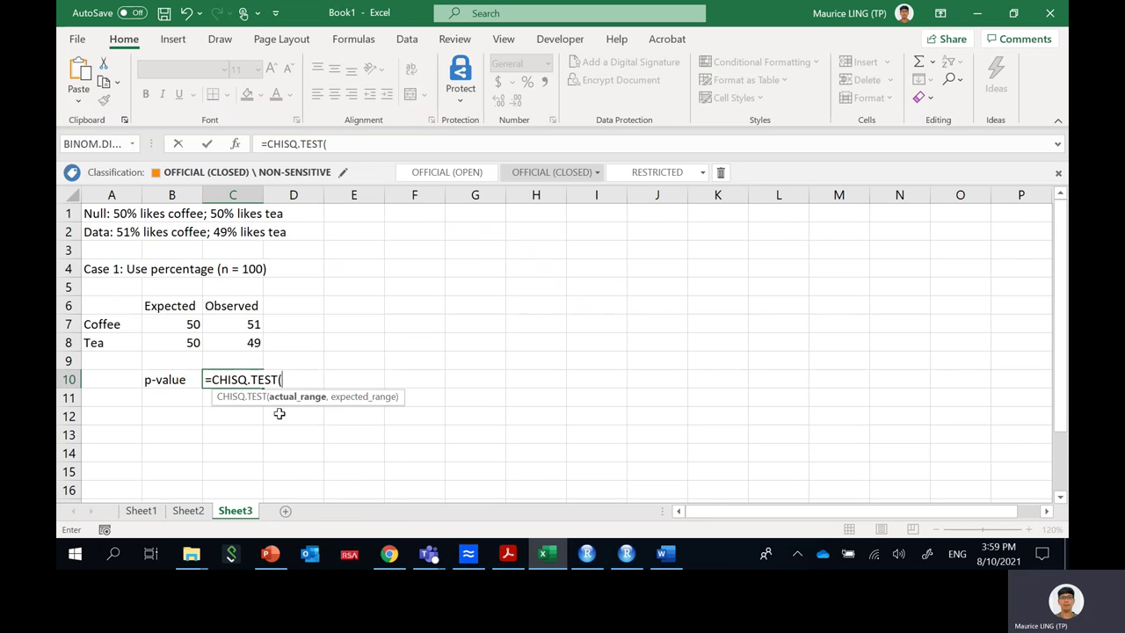
pyautogui.click(233, 324)
pyautogui.moveTo(233, 324); pyautogui.dragTo(181, 337)
pyautogui.write(',')
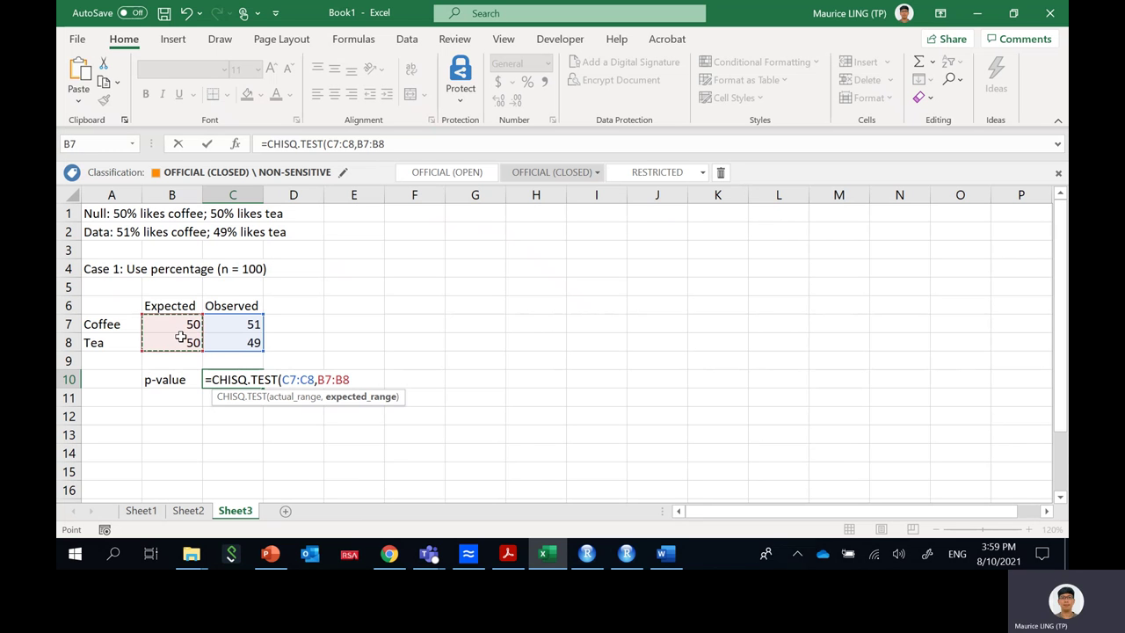
pyautogui.write(')')
pyautogui.press('Return')
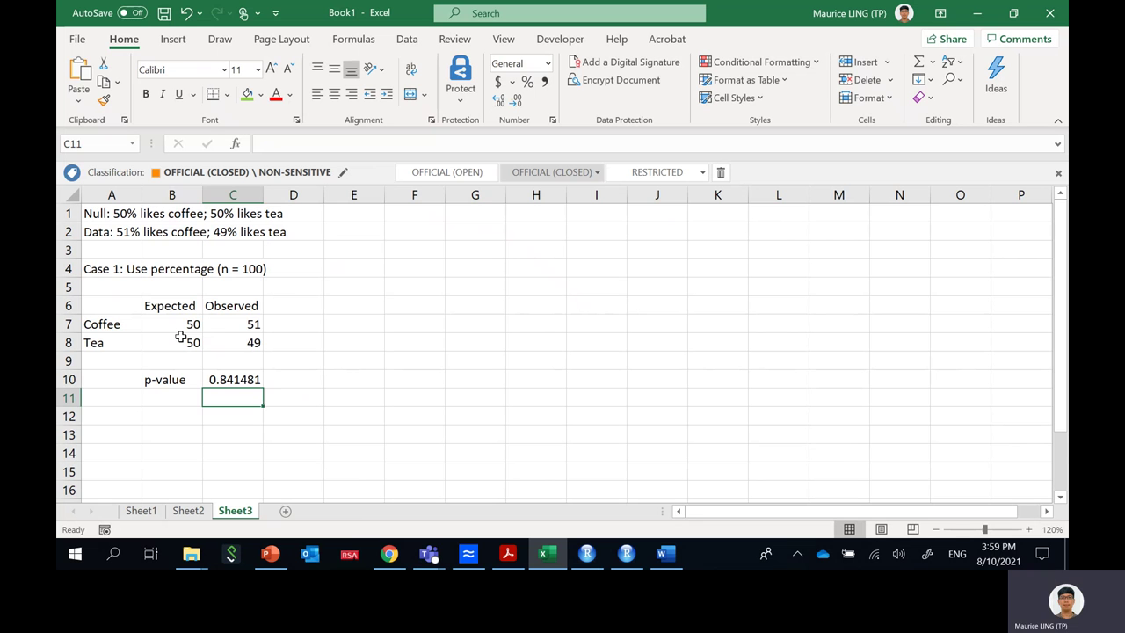
# - Enter the conclusion "Accept null" in B12, below the p-value
pyautogui.press('Down')
pyautogui.press('Left')
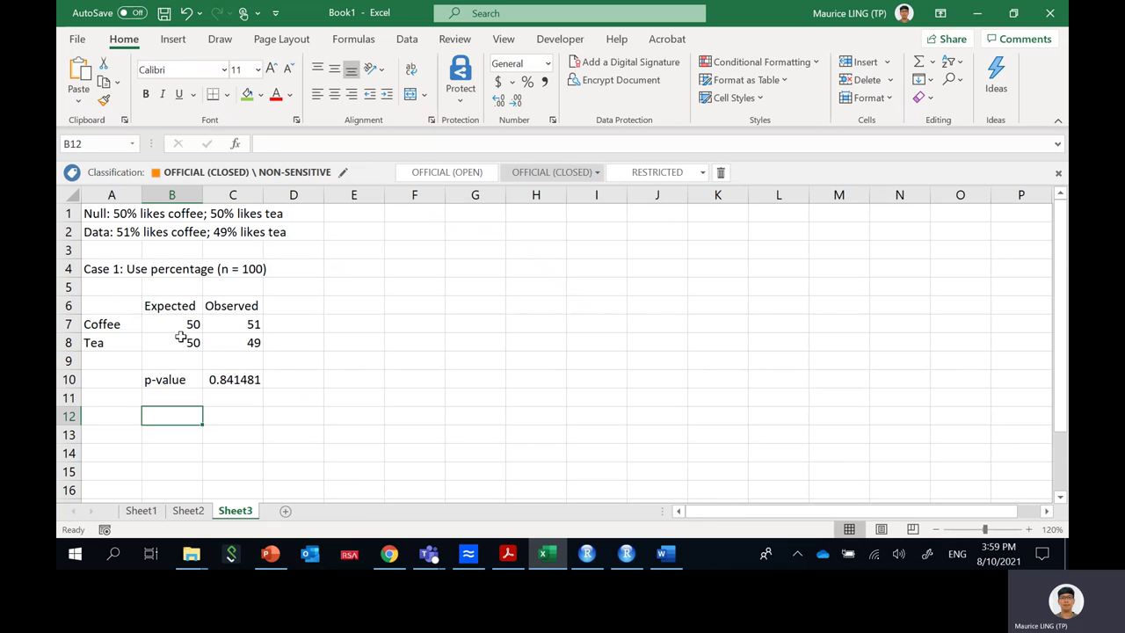
pyautogui.write('Accept null')
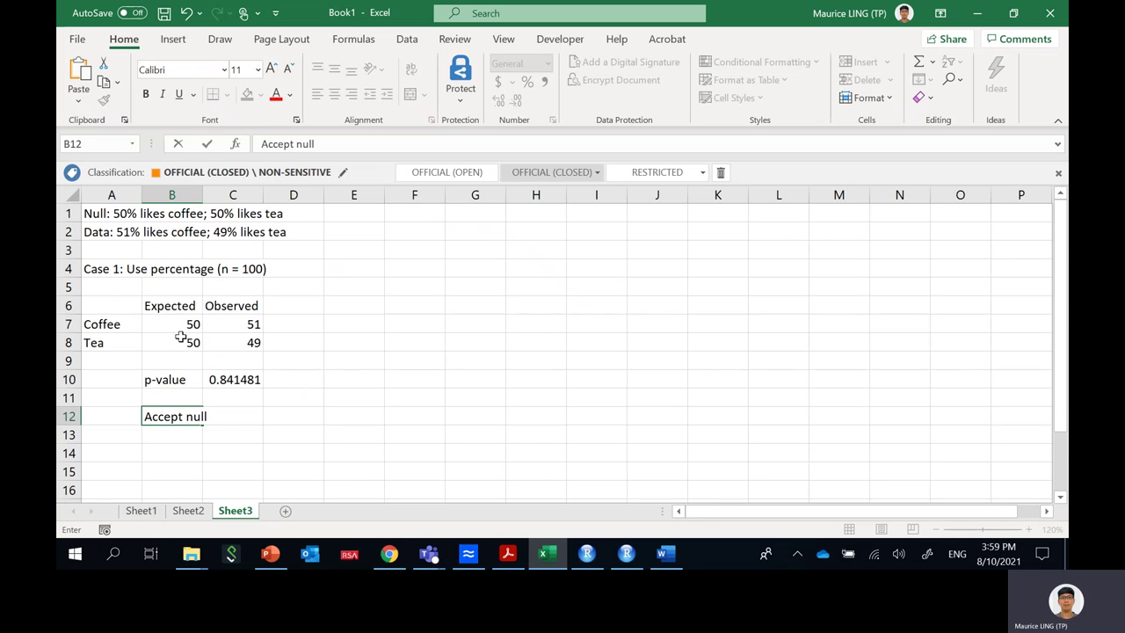
pyautogui.press('Return')
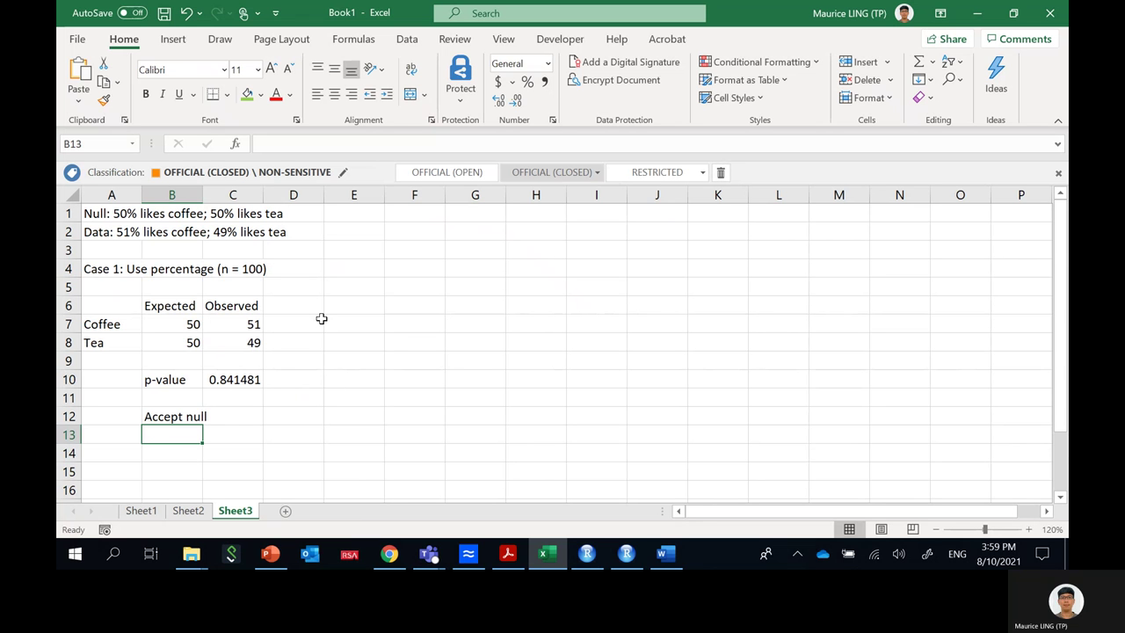
# - Copy the whole Case 1 block A4:C12 and paste it starting at E4
pyautogui.moveTo(109, 270); pyautogui.dragTo(230, 411)
pyautogui.hotkey('ctrl', 'c')
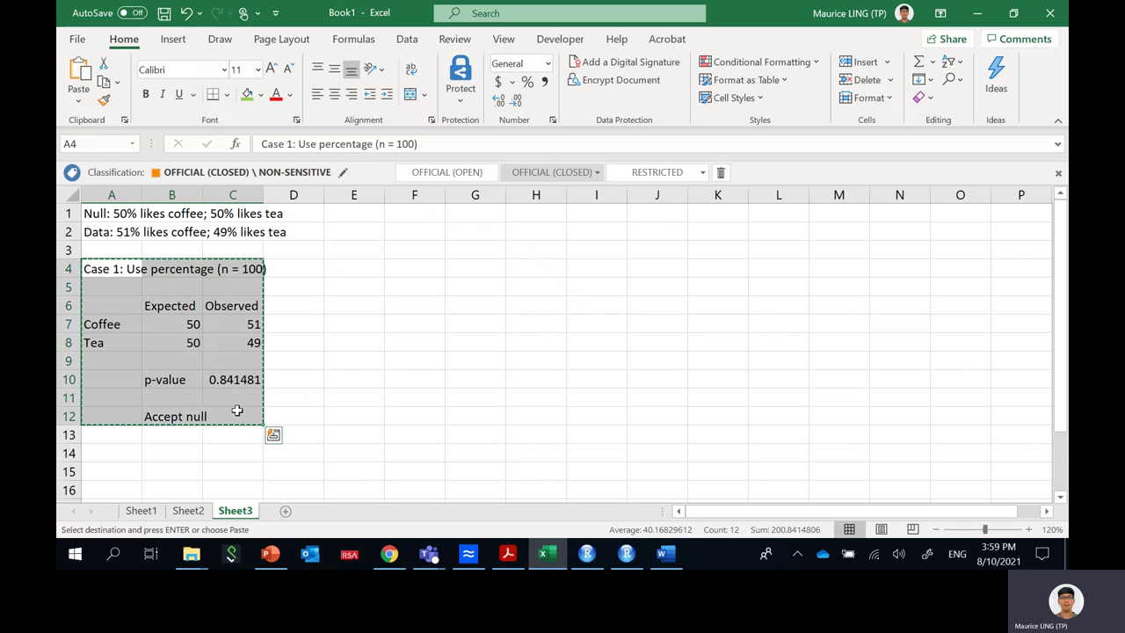
pyautogui.click(374, 272)
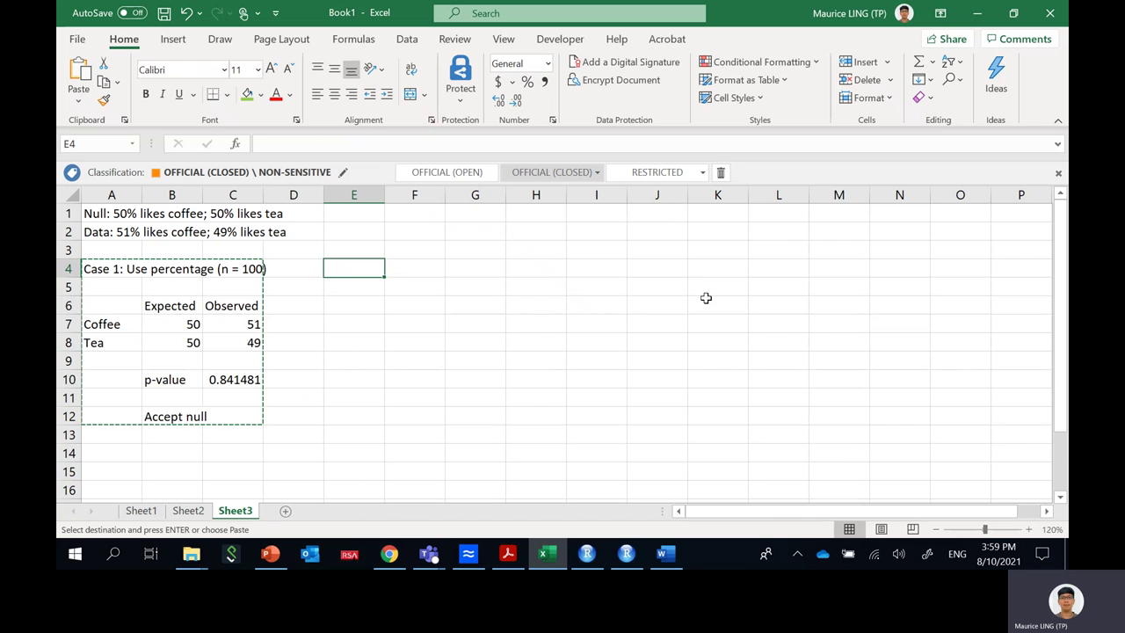
pyautogui.hotkey('ctrl', 'v')
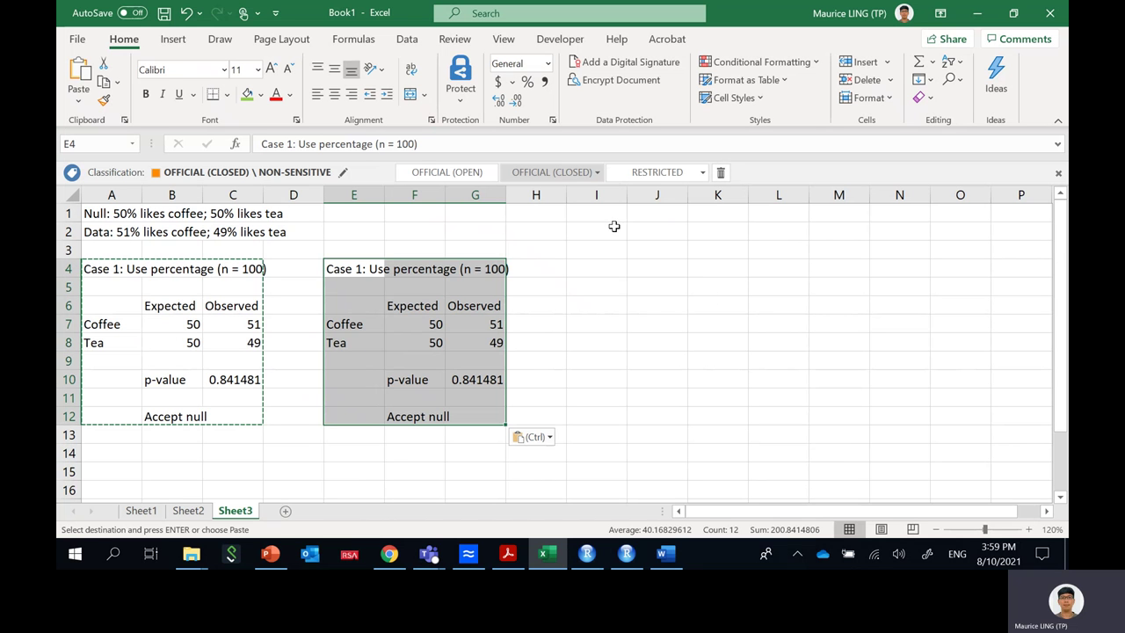
# - Change the heading of the copied block in E4 to "Case 2: n = 1000"
pyautogui.click(373, 269)
pyautogui.click(294, 143)
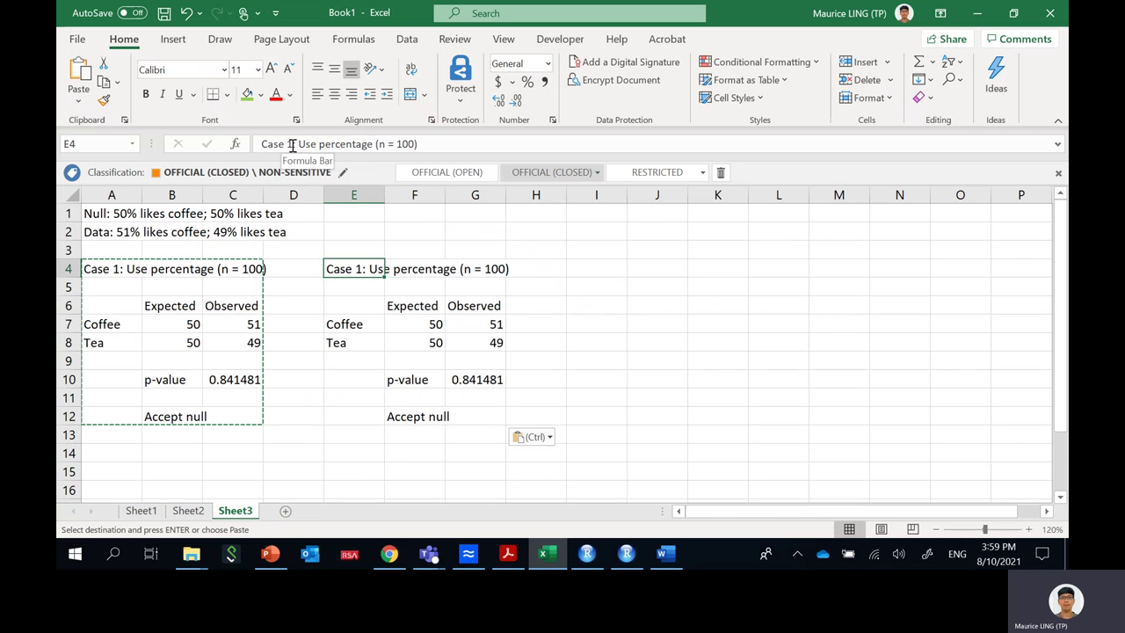
pyautogui.press('BackSpace')
pyautogui.write('2')
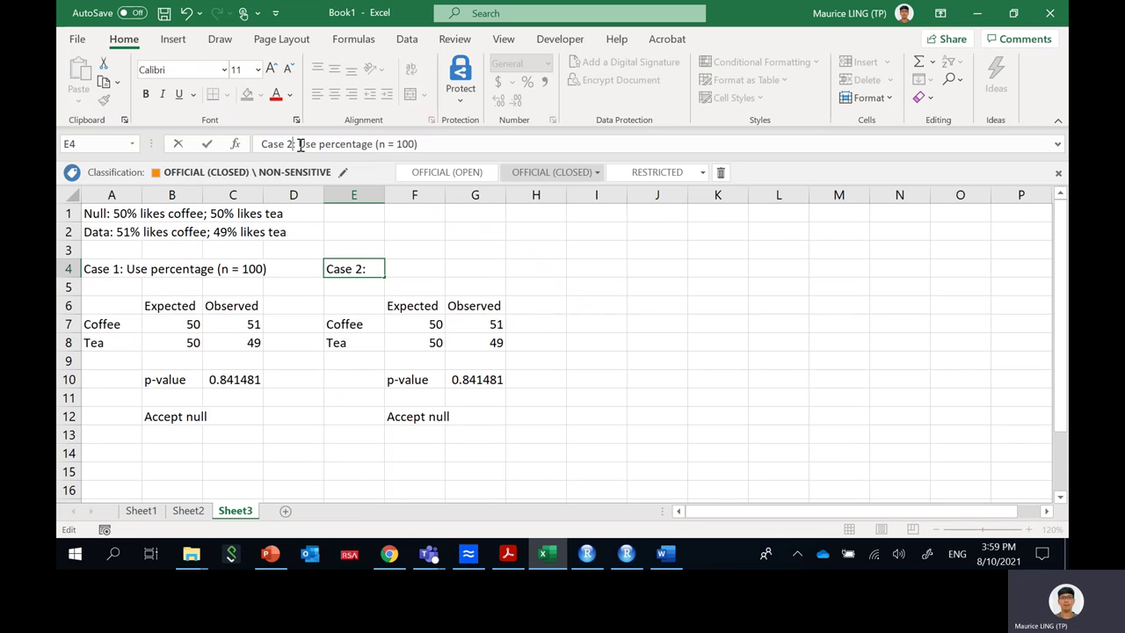
pyautogui.moveTo(297, 144); pyautogui.dragTo(457, 147)
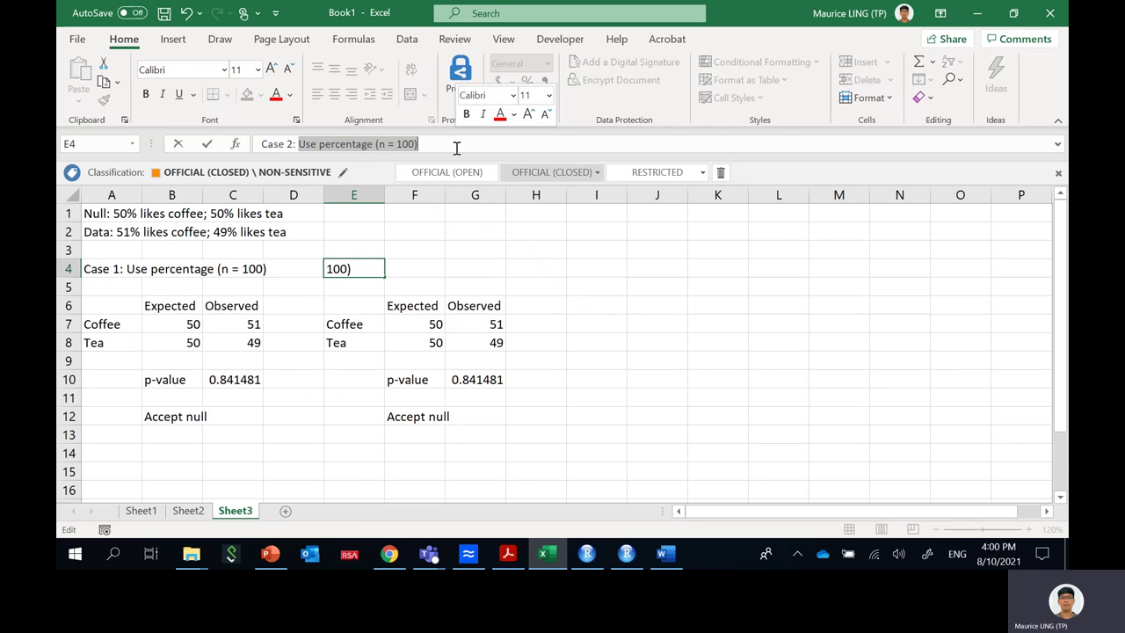
pyautogui.write('n = 1000')
pyautogui.press('Return')
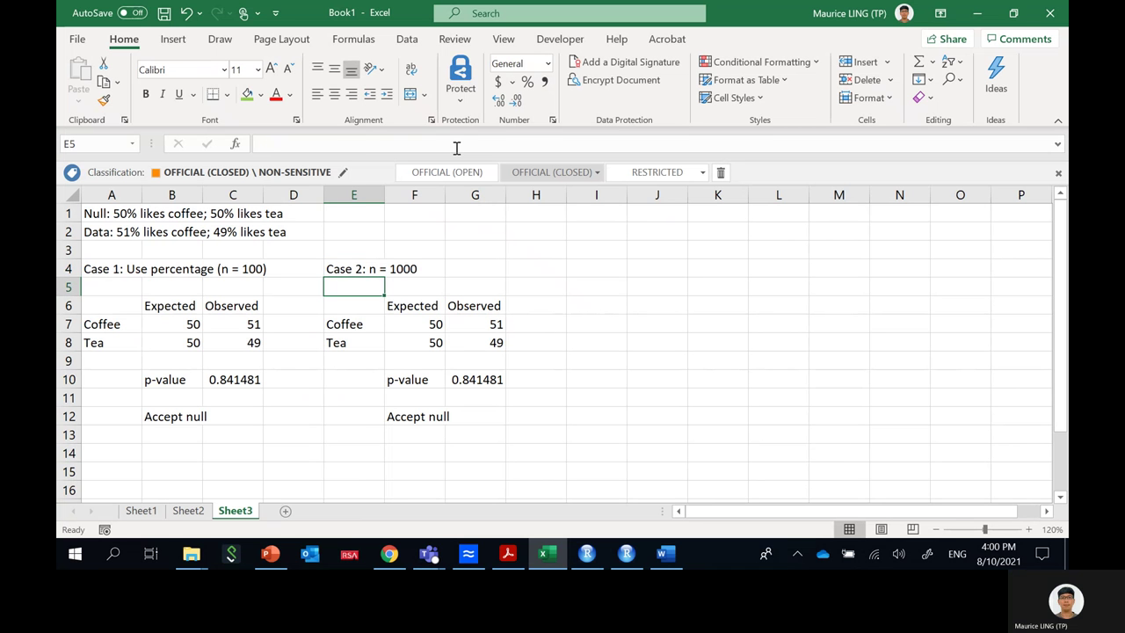
# - Set the Case 2 expected values to 500 for Coffee in F7 and 500 for Tea in F8
pyautogui.click(424, 323)
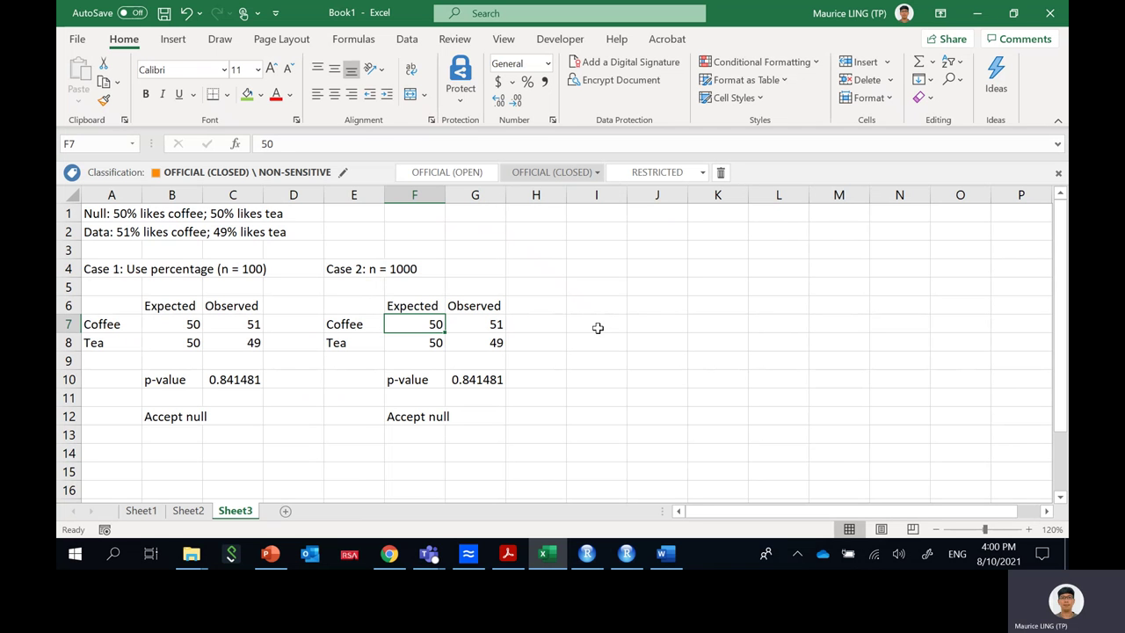
pyautogui.write('500')
pyautogui.press('Return')
pyautogui.write('500')
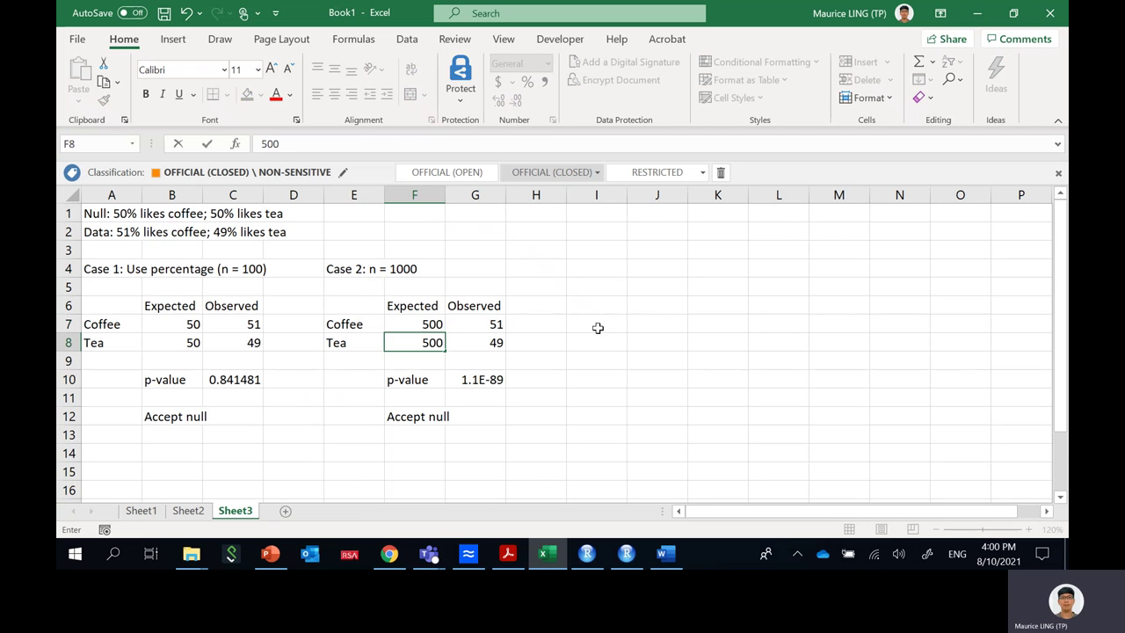
pyautogui.press('Tab')
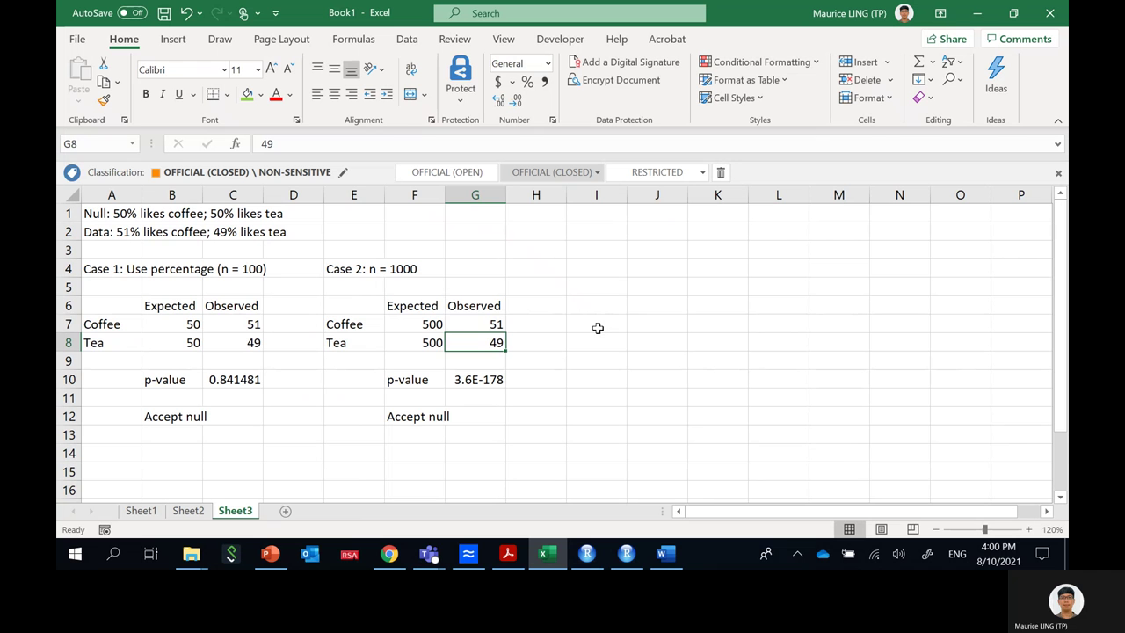
# - Set the Case 2 observed values to 510 for Coffee in G7 and 490 for Tea in G8, and select the p-value cell G10
pyautogui.press('Up')
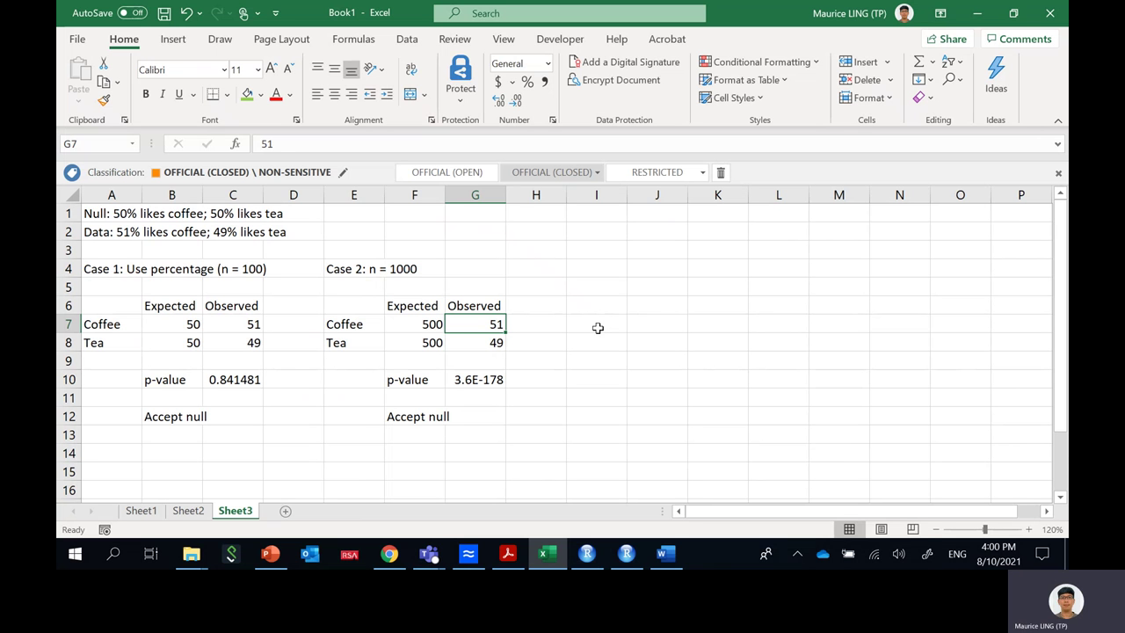
pyautogui.write('510')
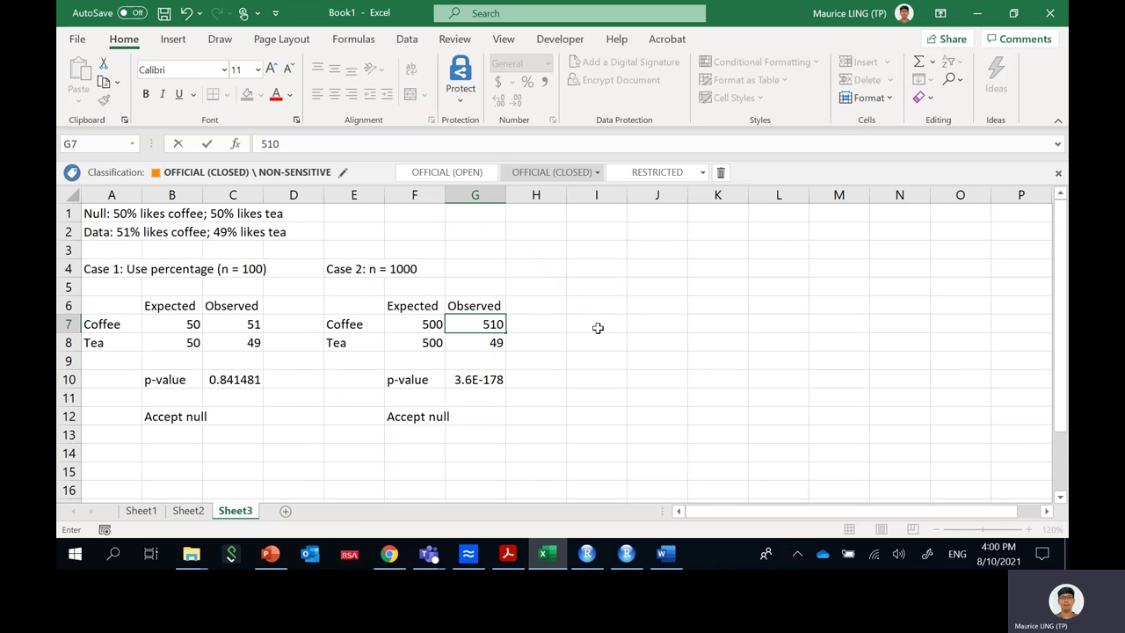
pyautogui.press('Return')
pyautogui.write('490')
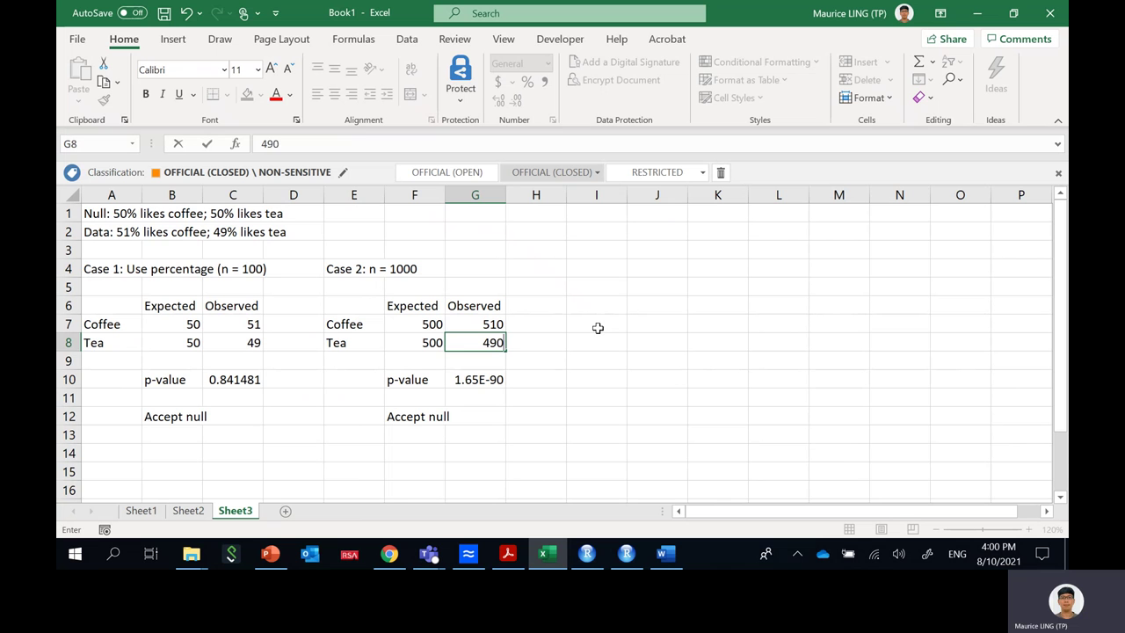
pyautogui.press('Return')
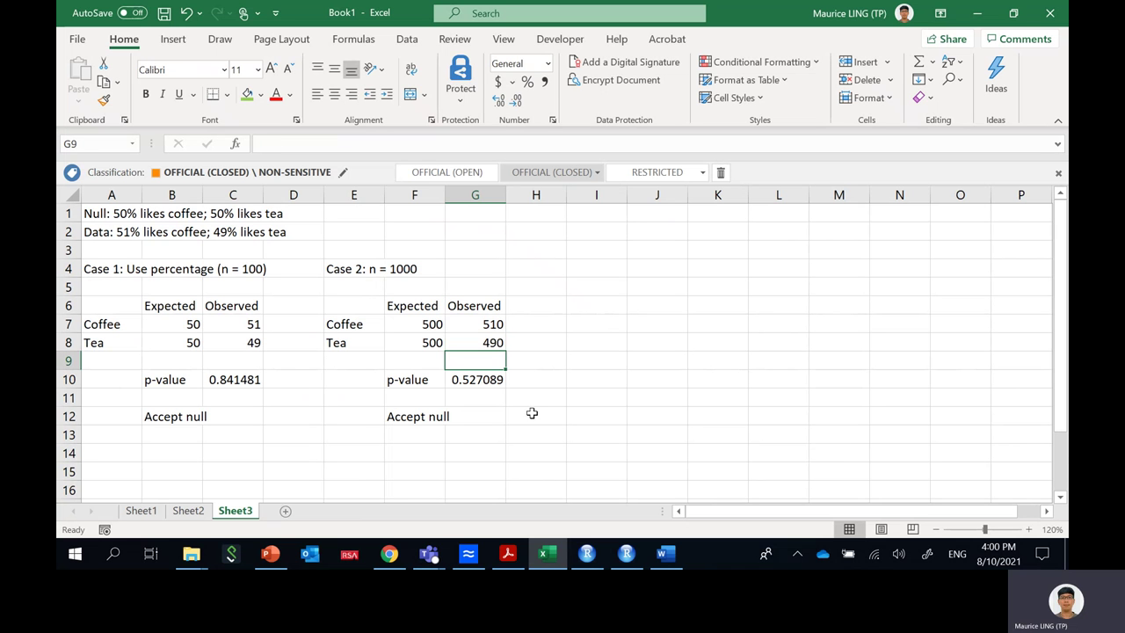
pyautogui.click(495, 410)
pyautogui.click(492, 384)
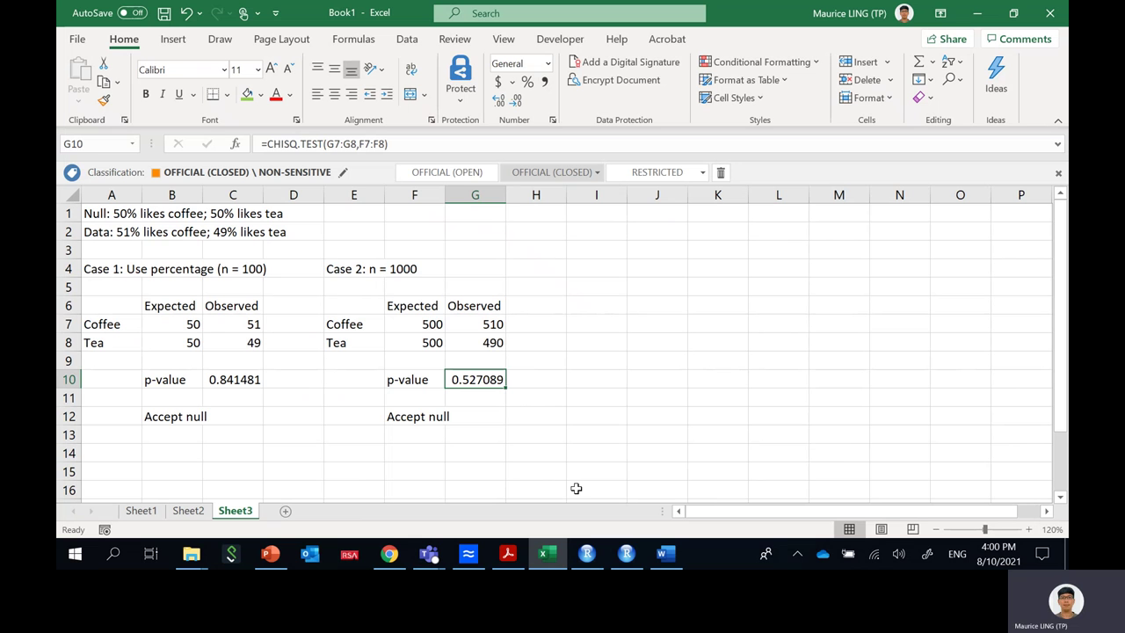
# - Copy the whole Case 2 block E4:G12 and paste it starting at I4
pyautogui.moveTo(334, 269); pyautogui.dragTo(498, 414)
pyautogui.hotkey('ctrl', 'c')
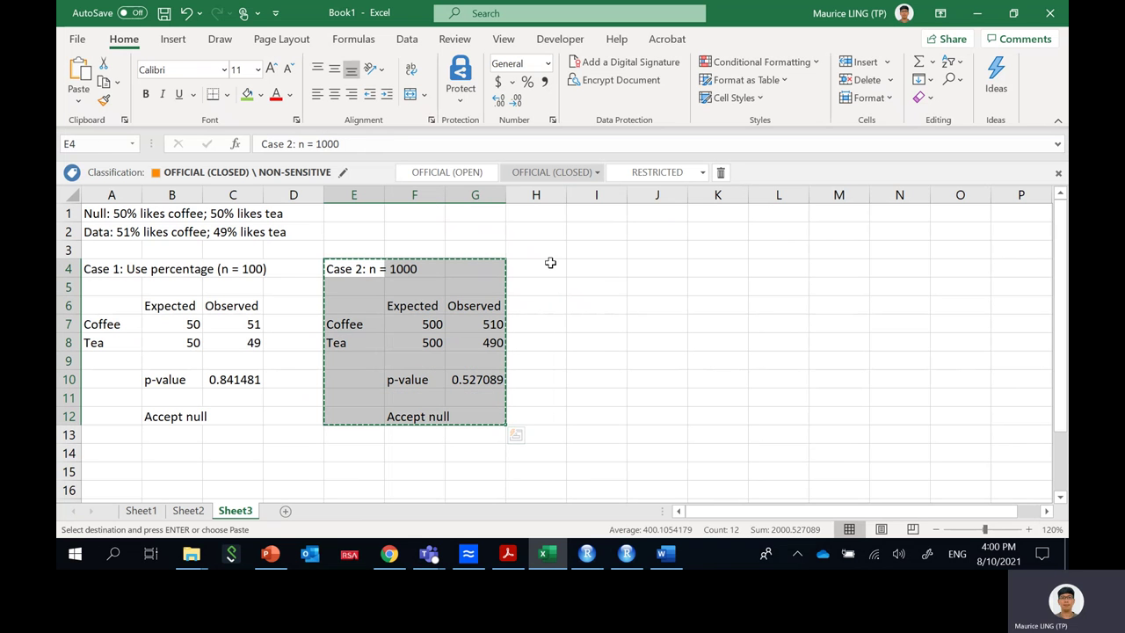
pyautogui.click(586, 267)
pyautogui.hotkey('ctrl', 'v')
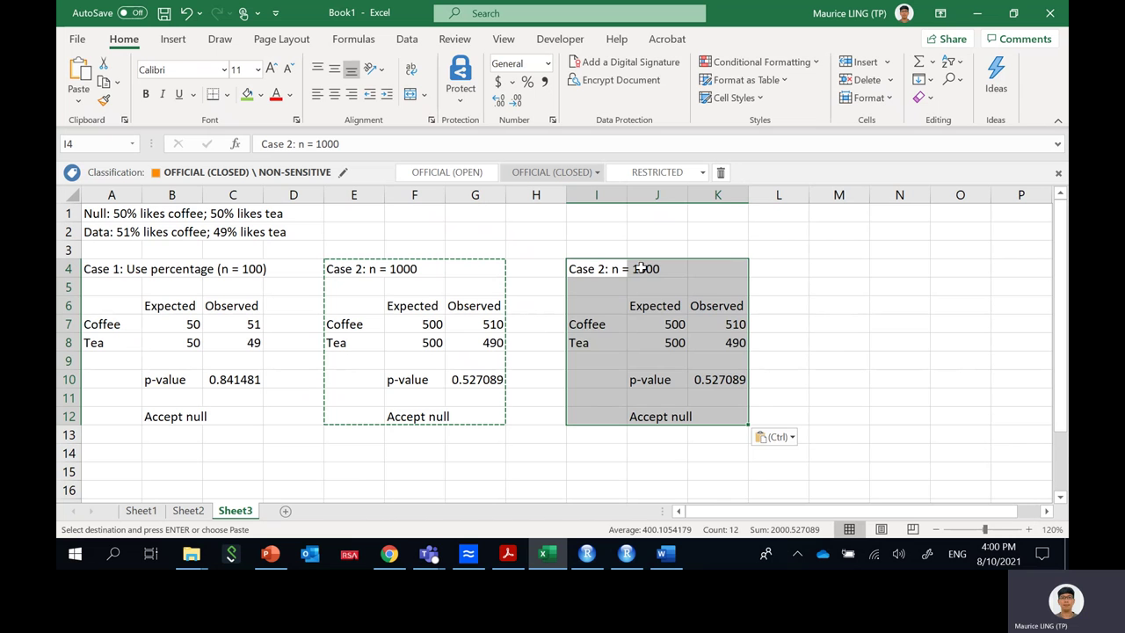
# - Change the heading of the newly pasted block in I4 to "Case 3: n = 10000"
pyautogui.click(596, 268)
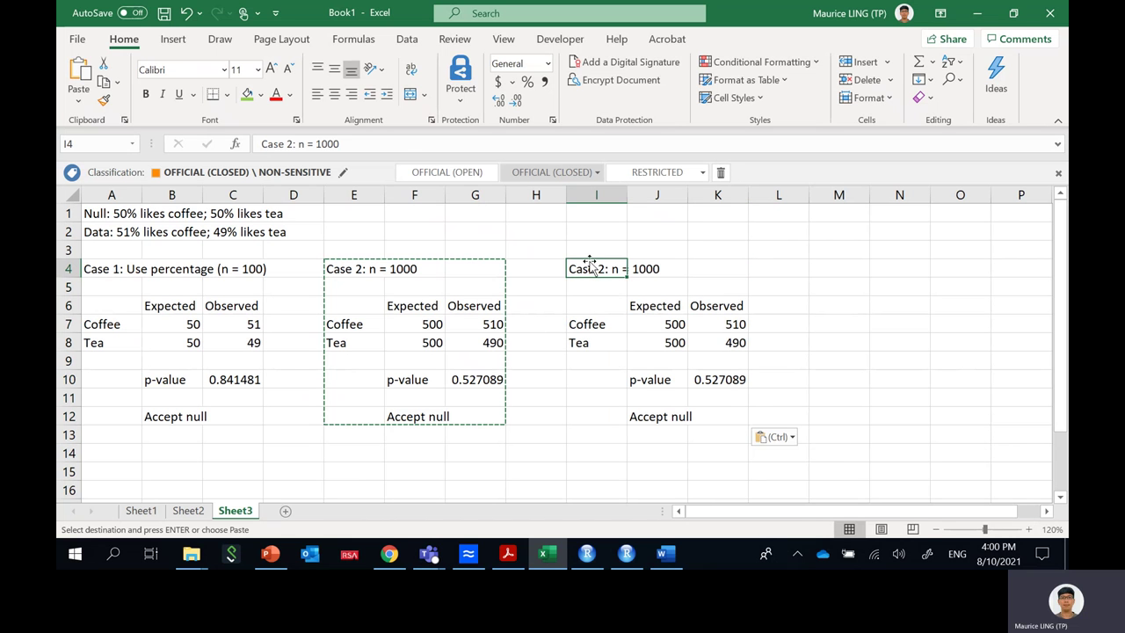
pyautogui.click(297, 143)
pyautogui.press('BackSpace')
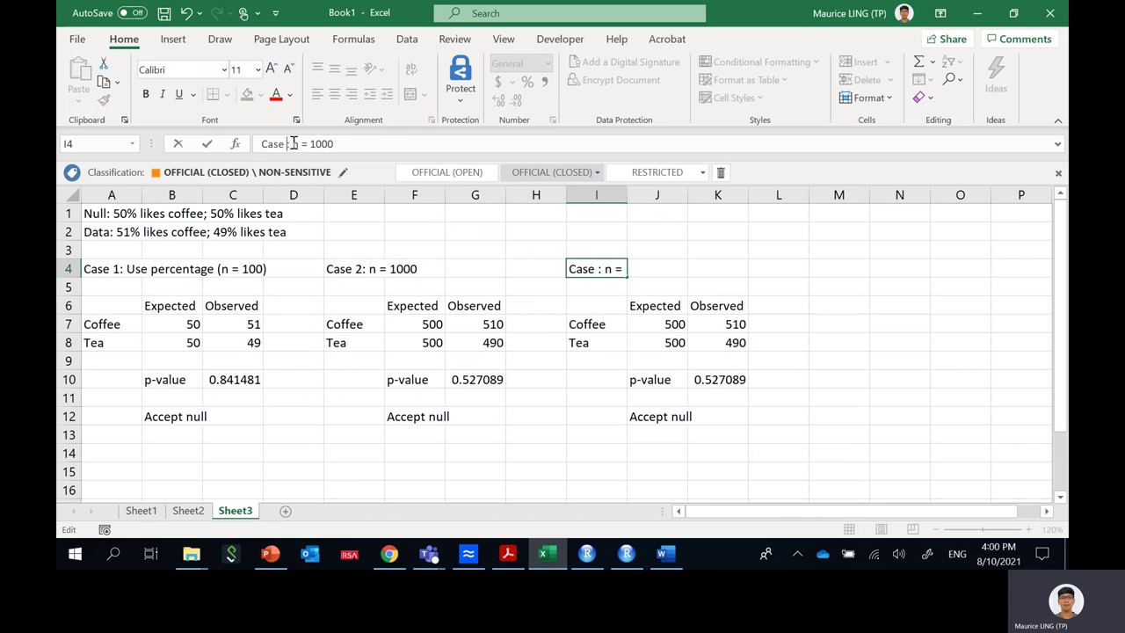
pyautogui.write('3')
pyautogui.click(370, 141)
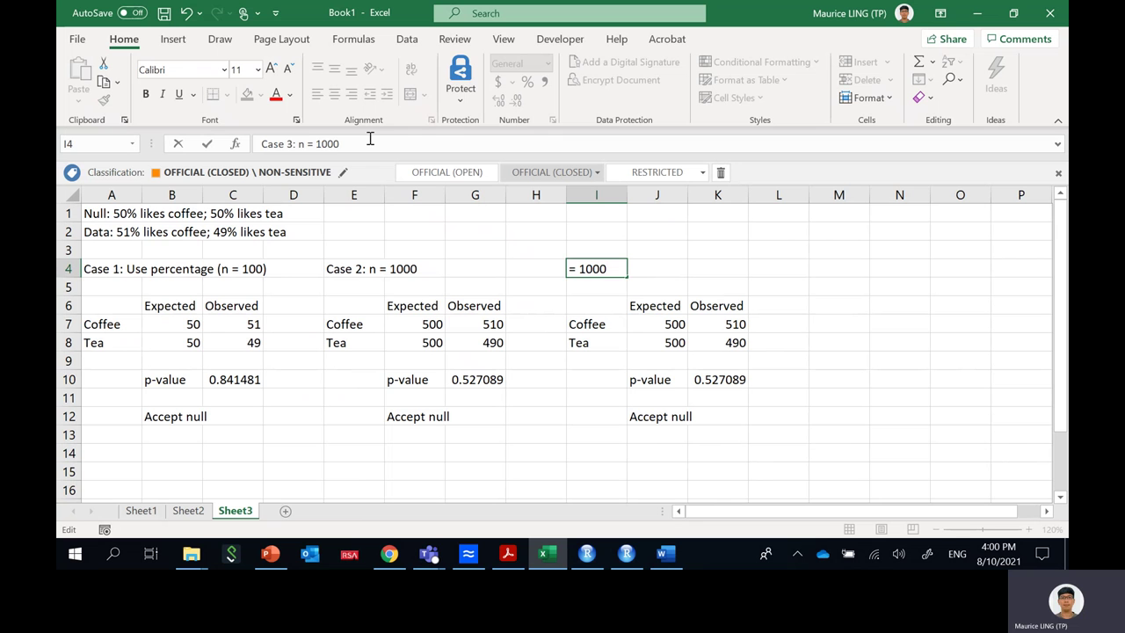
pyautogui.write('0')
pyautogui.press('Return')
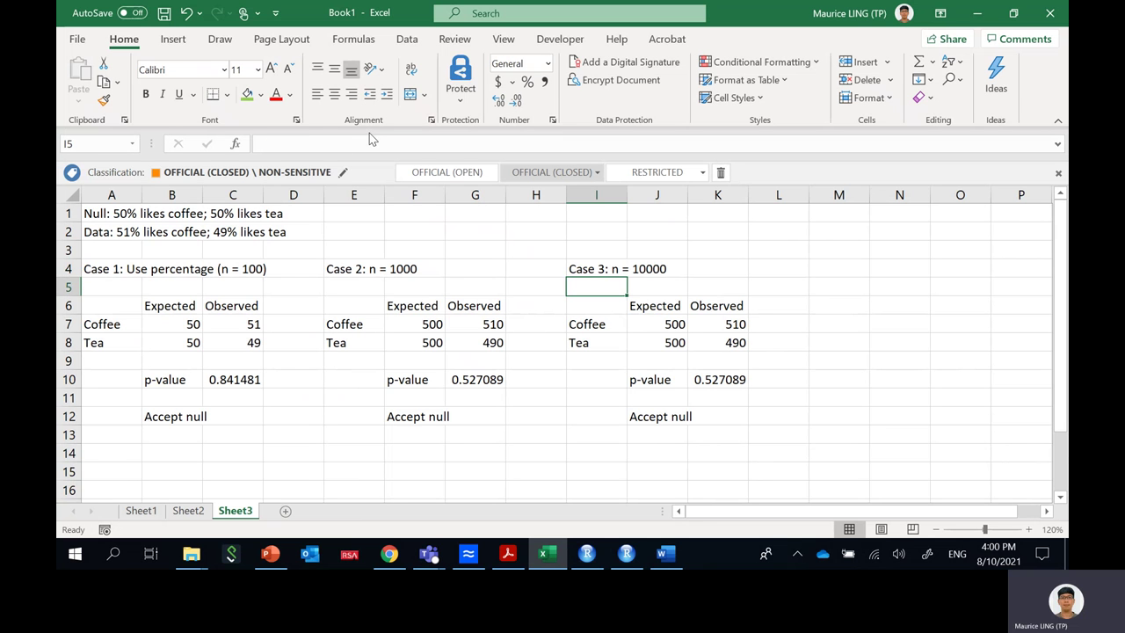
# - Set the Case 3 expected values to 5000 for Coffee in J7 and 5000 for Tea in J8
pyautogui.click(666, 326)
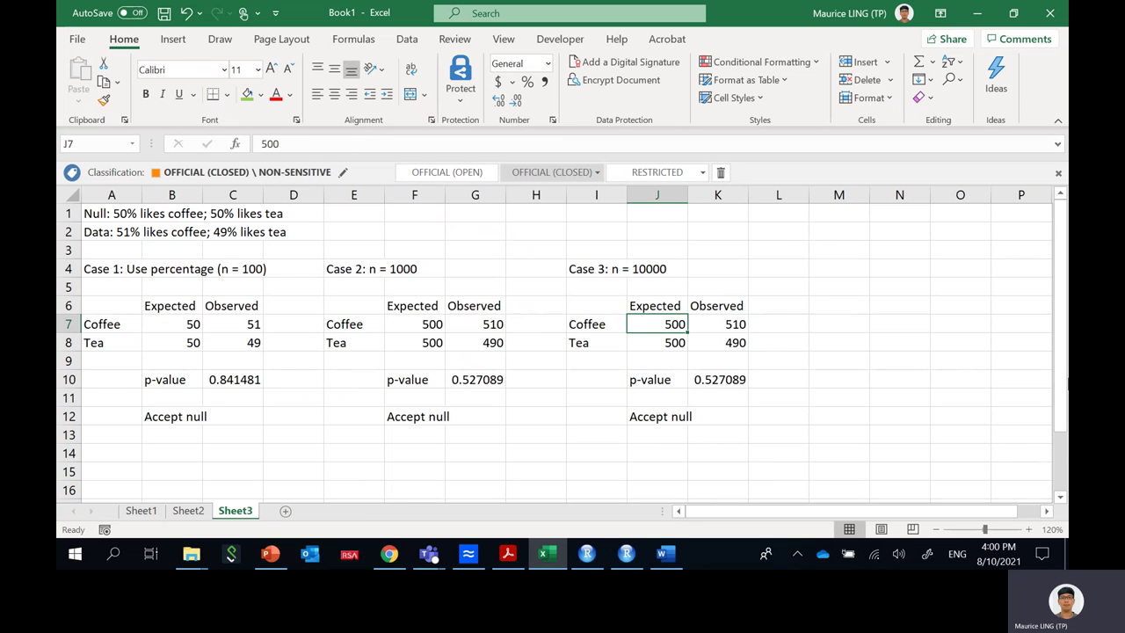
pyautogui.write('5000')
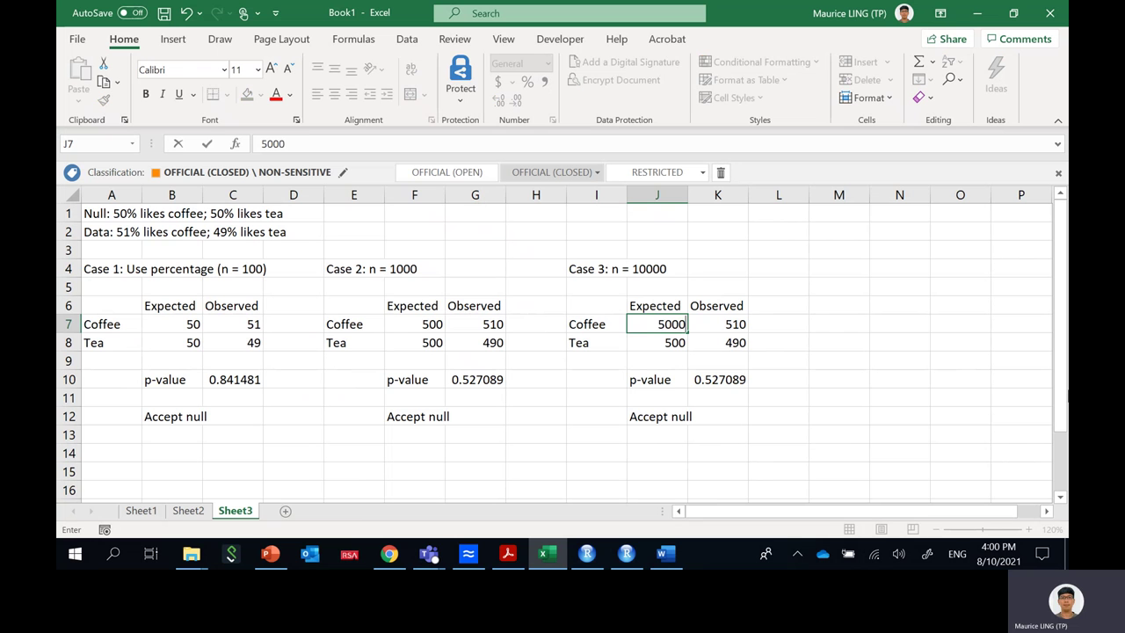
pyautogui.press('Return')
pyautogui.write('5000')
pyautogui.press('Return')
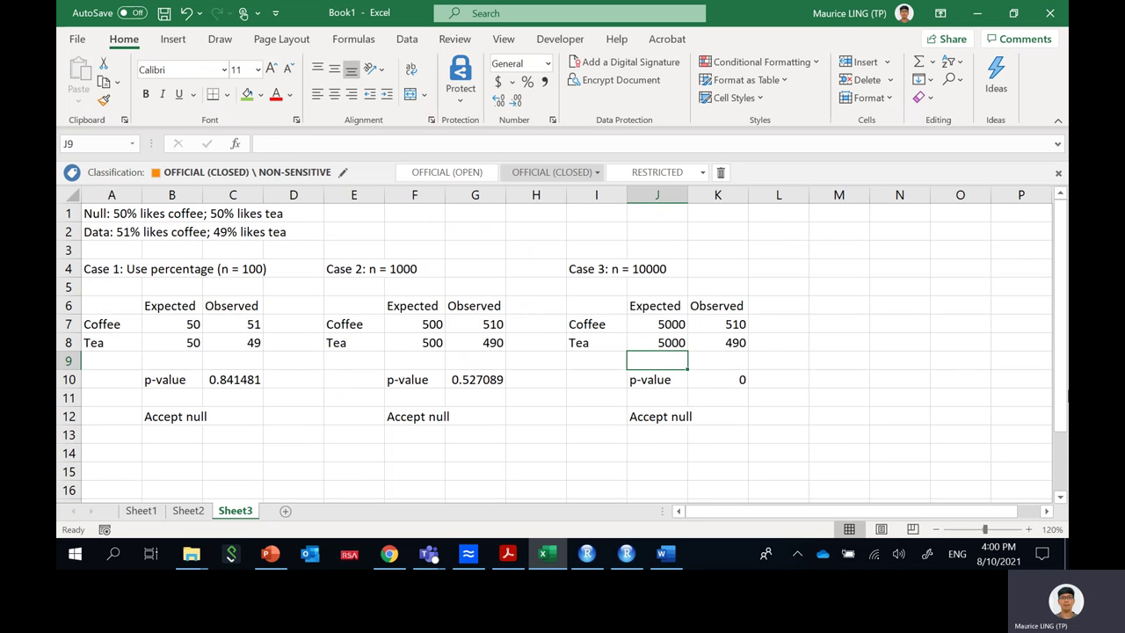
# - Set the Case 3 observed values to 5100 for Coffee in K7 and 4900 for Tea in K8
pyautogui.press('Right')
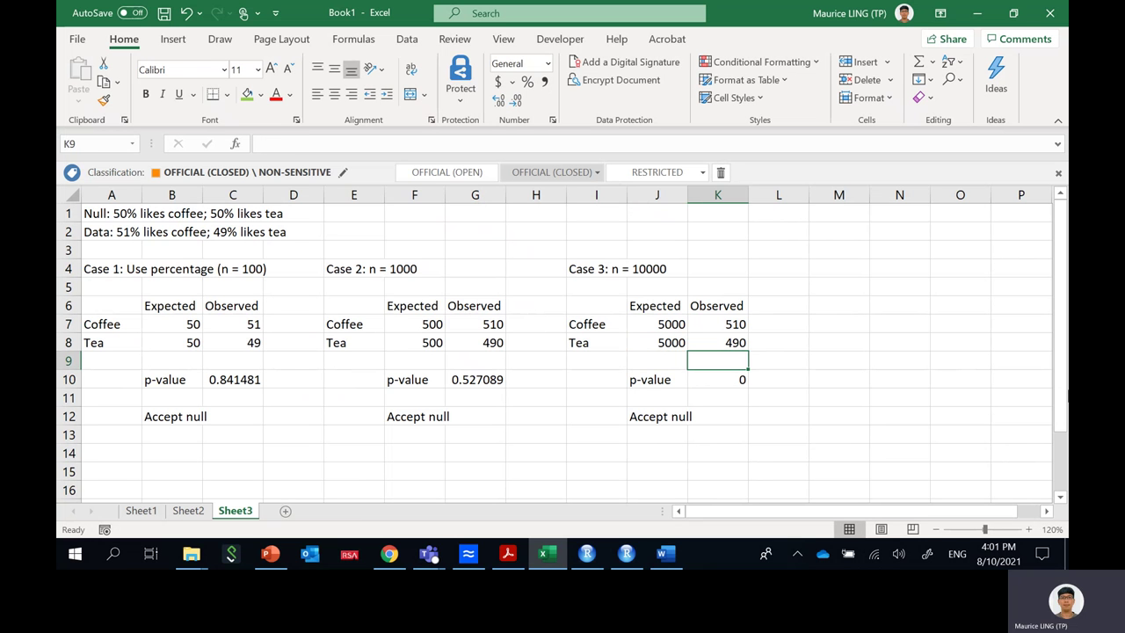
pyautogui.press('Up')
pyautogui.press('Up')
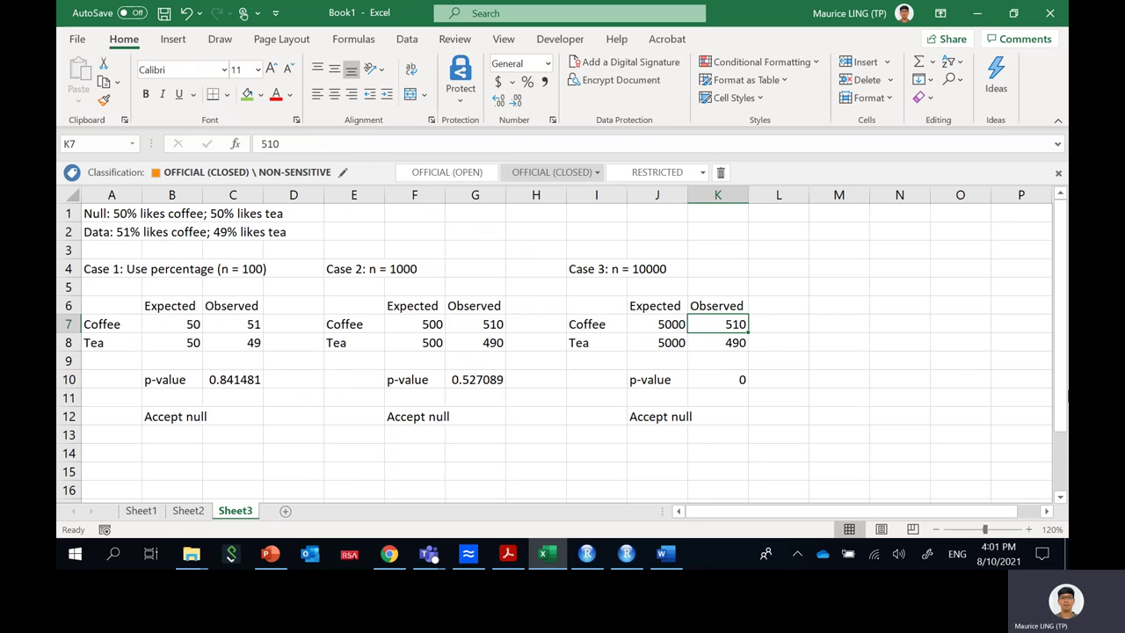
pyautogui.write('5100')
pyautogui.press('Return')
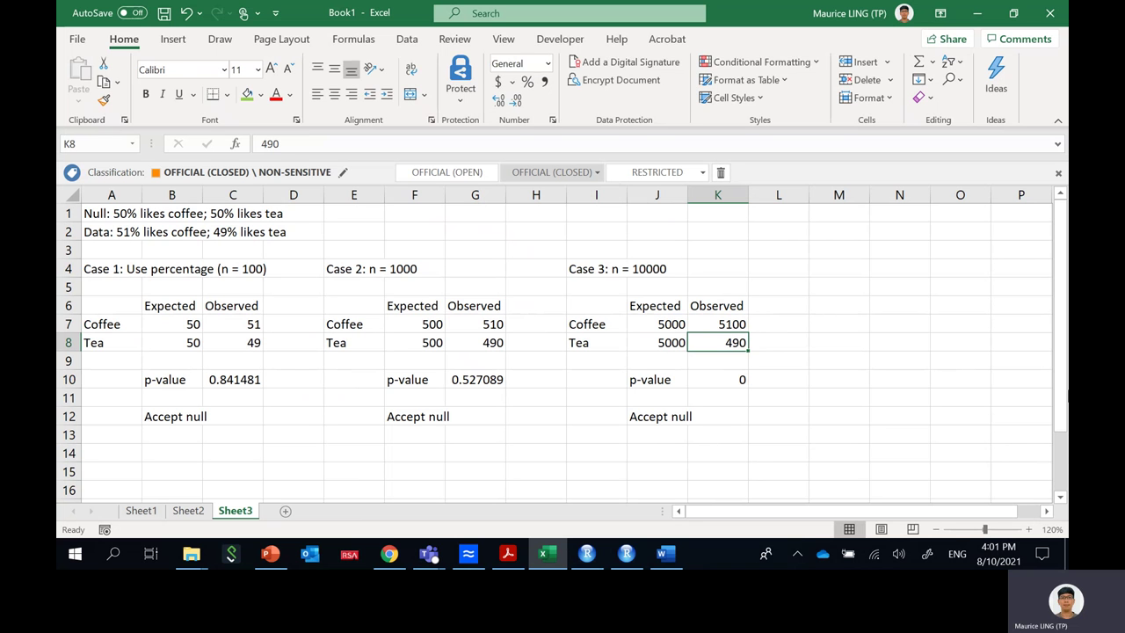
pyautogui.write('4900')
pyautogui.press('Return')
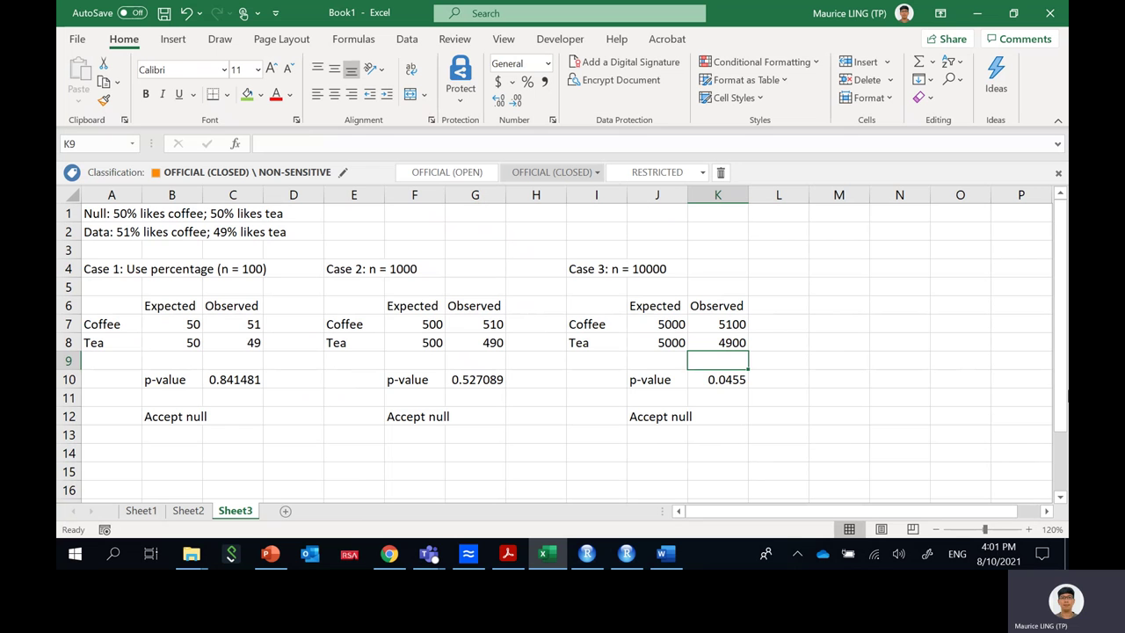
# - Replace the Case 3 conclusion in J12 with "Reject null"
pyautogui.press('Down')
pyautogui.press('Down')
pyautogui.press('Down')
pyautogui.press('Left')
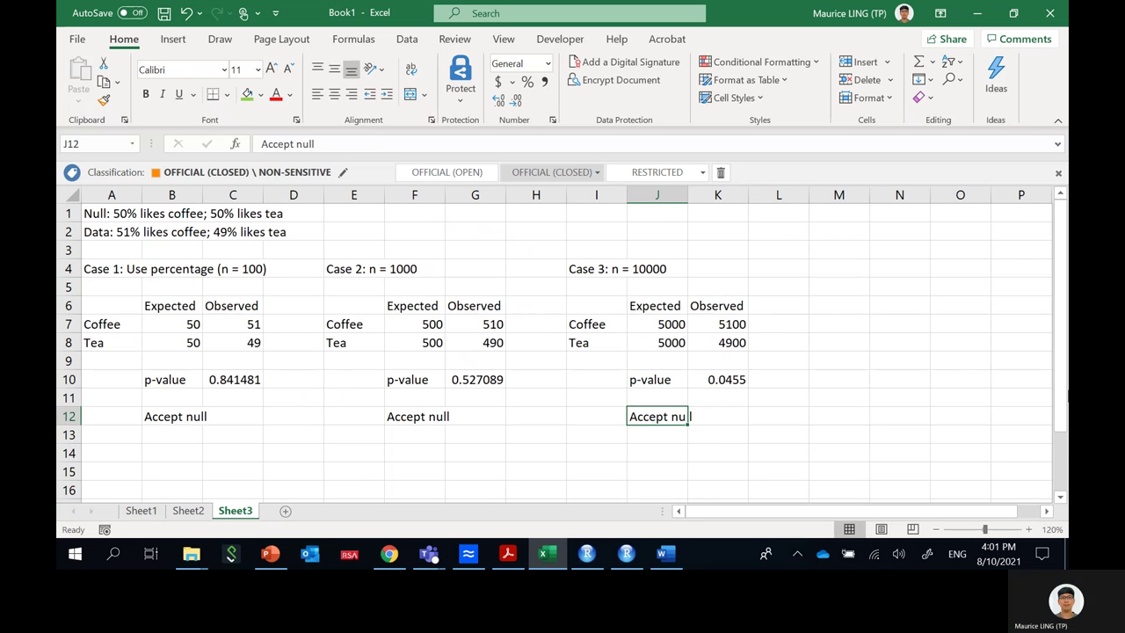
pyautogui.write('Reject ')
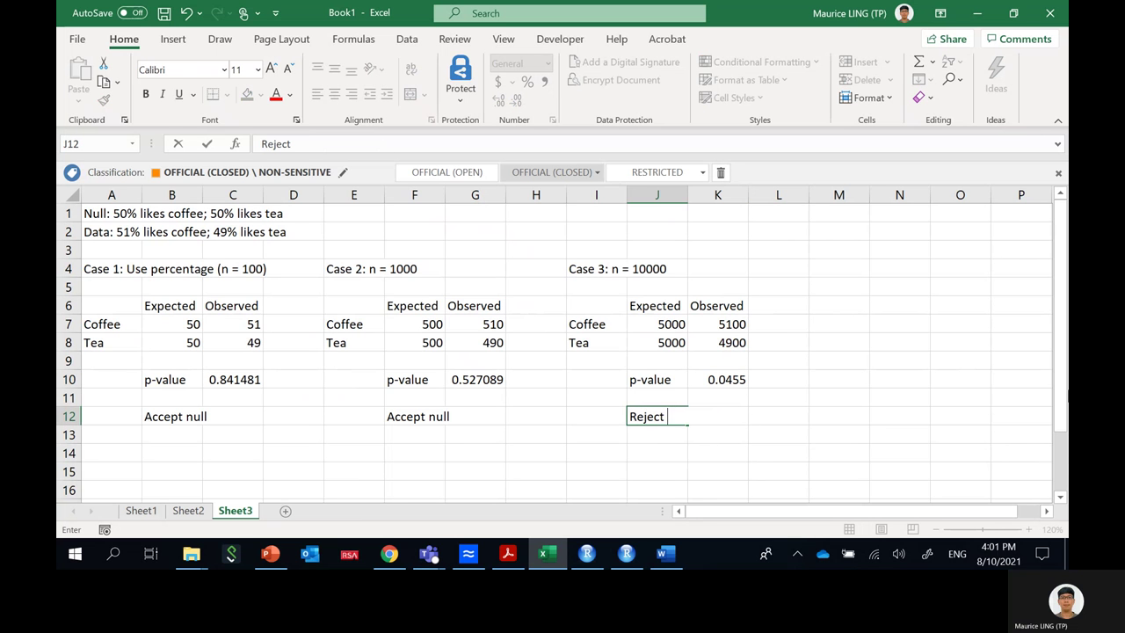
pyautogui.write('null')
pyautogui.press('Return')
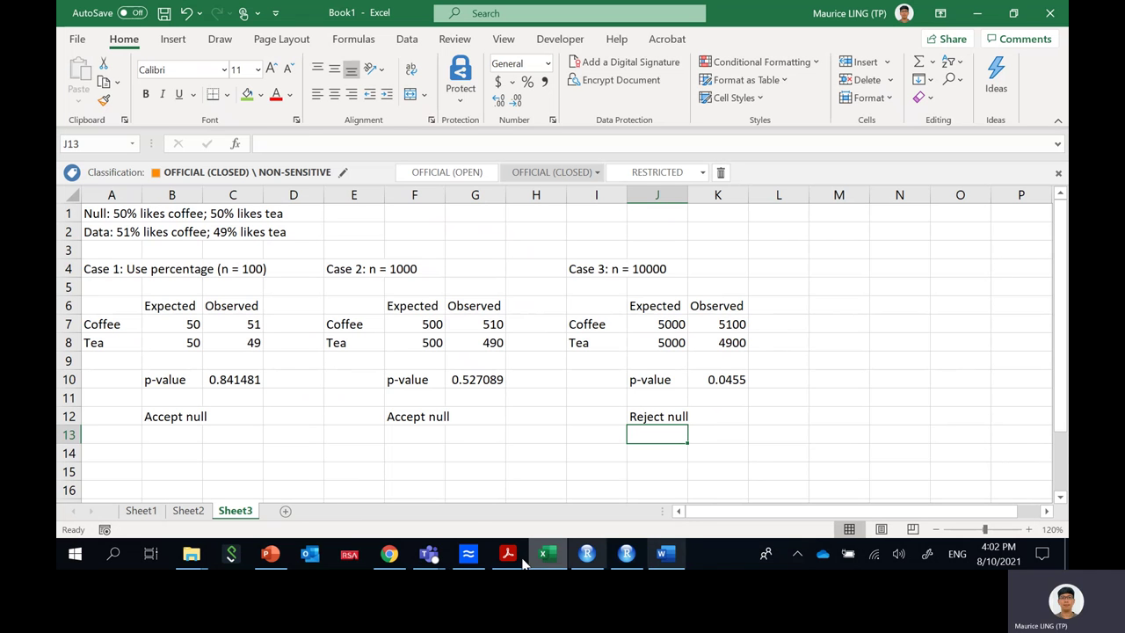
pyautogui.click(286, 512)
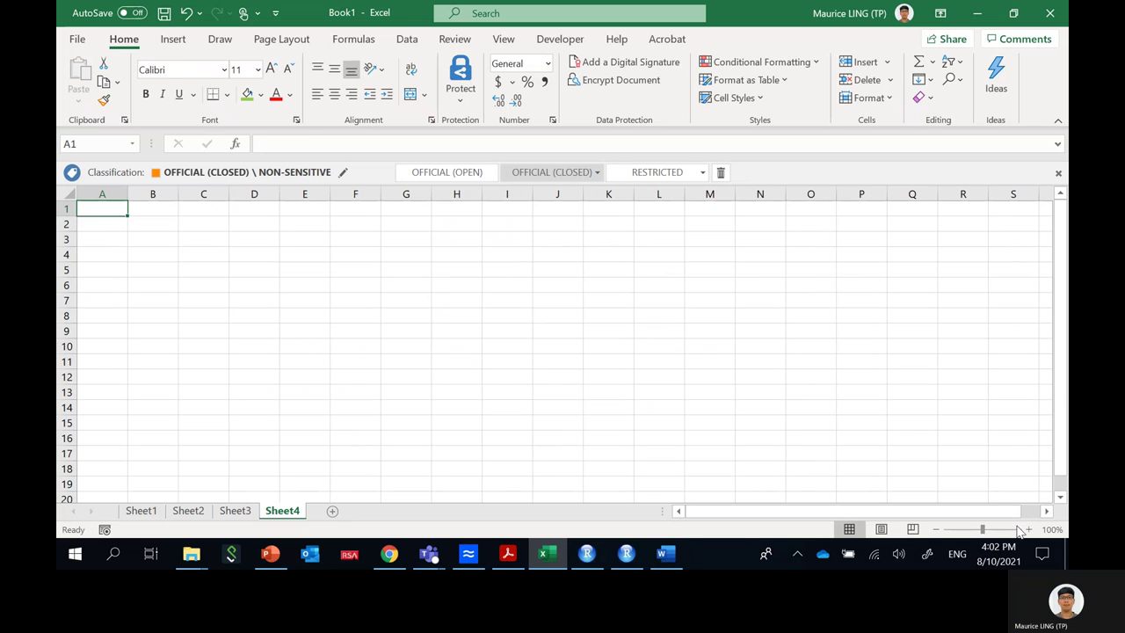
pyautogui.rightClick(284, 514)
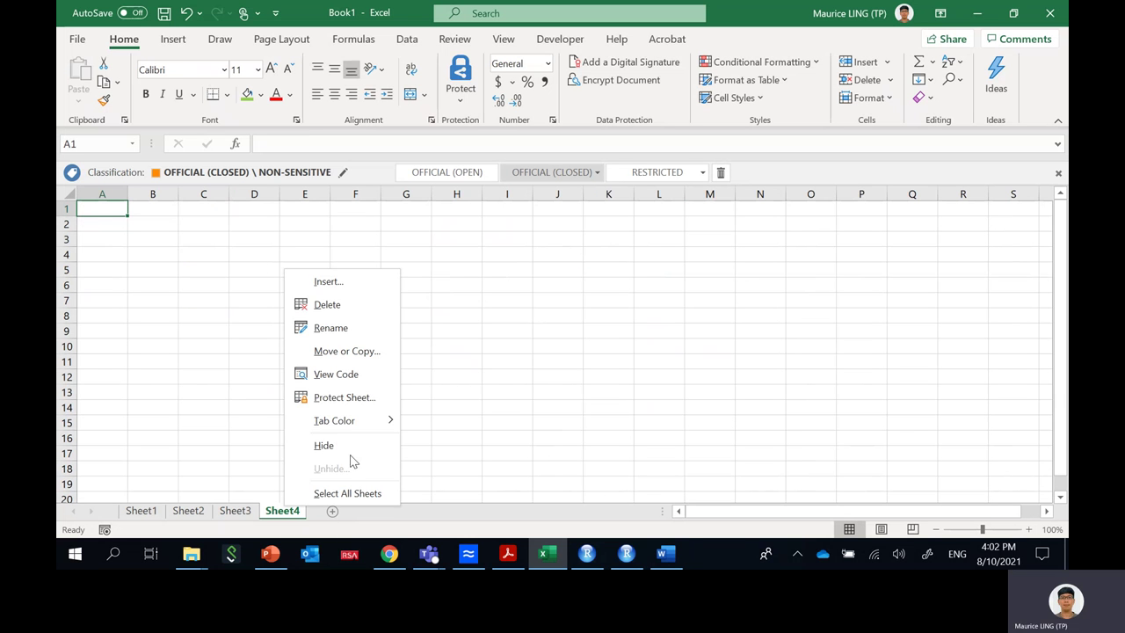
pyautogui.click(369, 309)
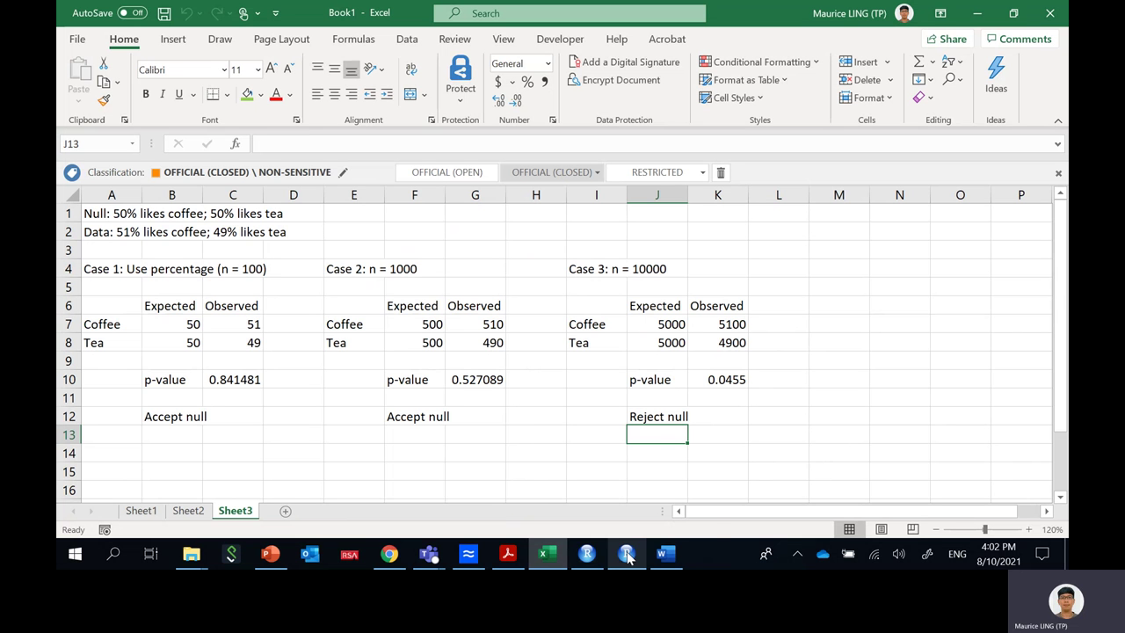
# - Switch to the Microsoft Teams call window
pyautogui.moveTo(468, 559)
pyautogui.moveTo(427, 560)
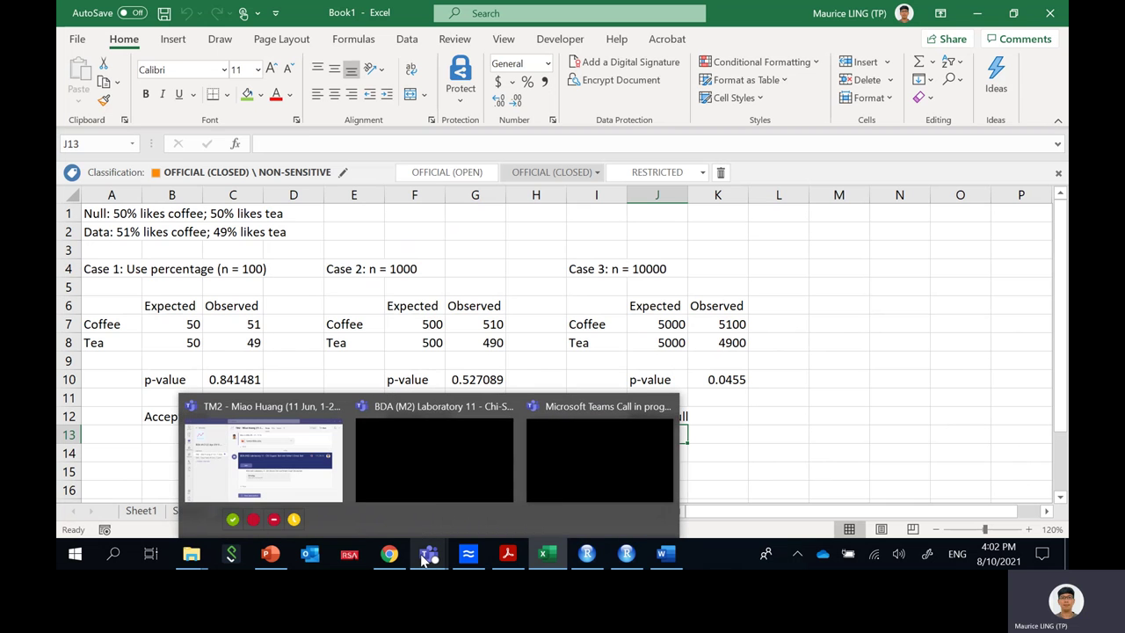
pyautogui.click(572, 457)
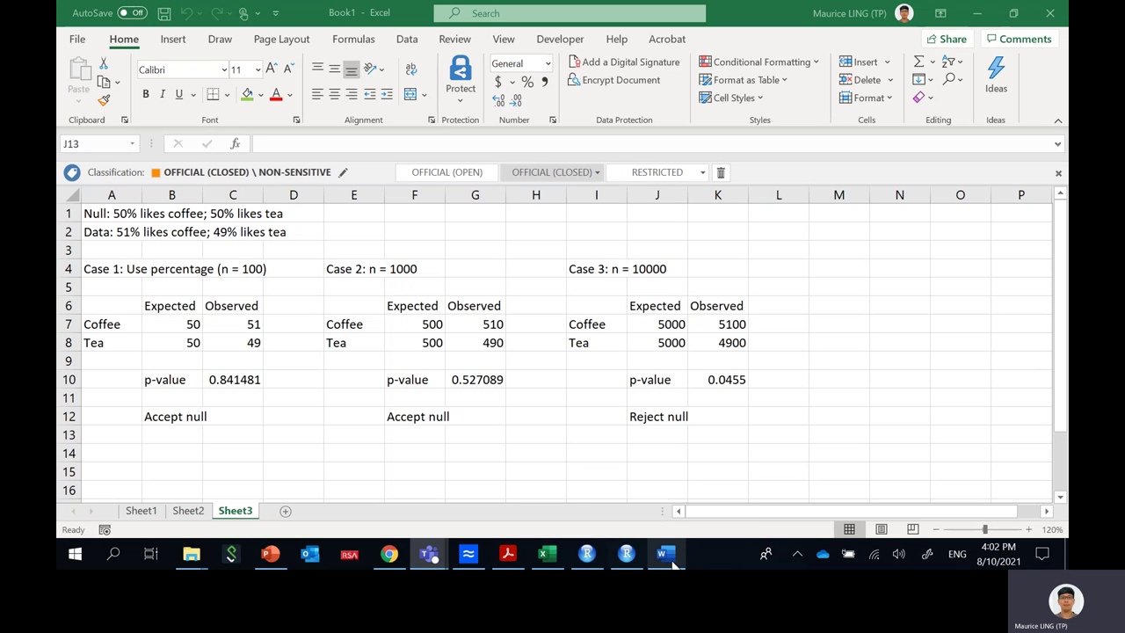
pyautogui.moveTo(635, 560)
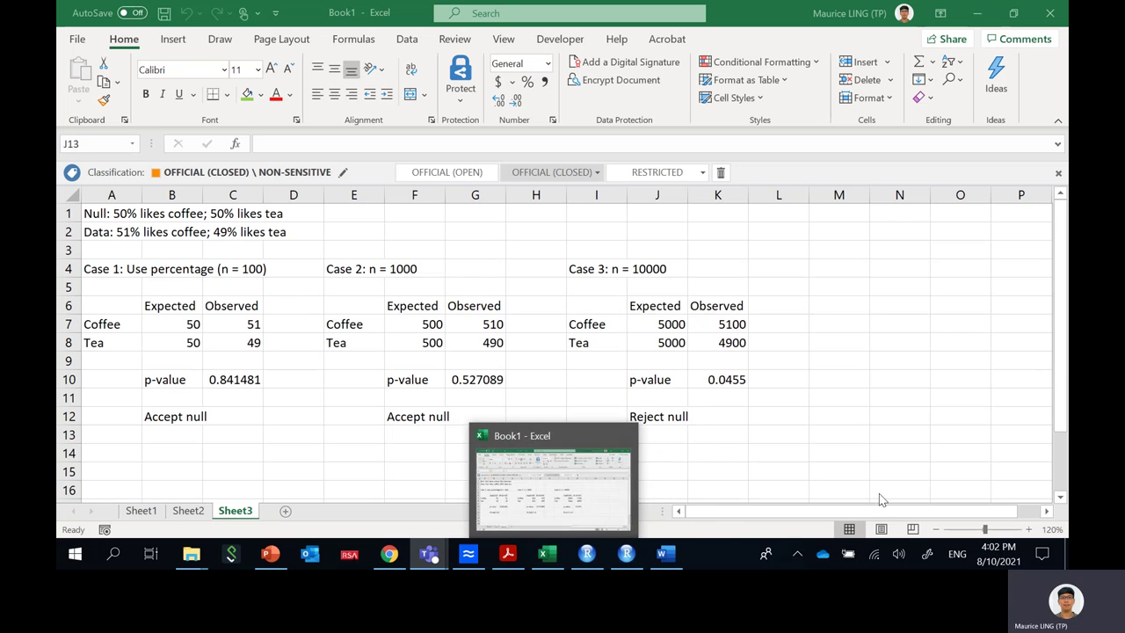